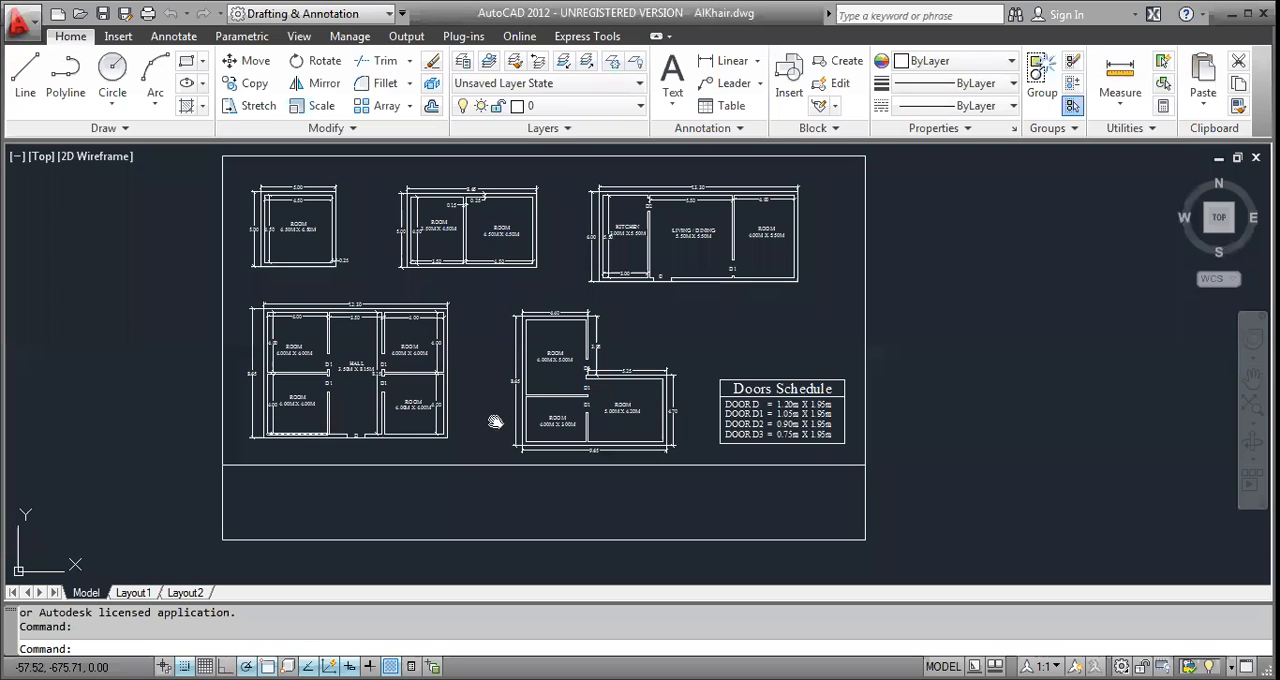
# Examine the reference floor plans, their room sizes, wall thicknesses and door labels.
pyautogui.scroll(3, 495, 421)
pyautogui.scroll(4, 449, 403)
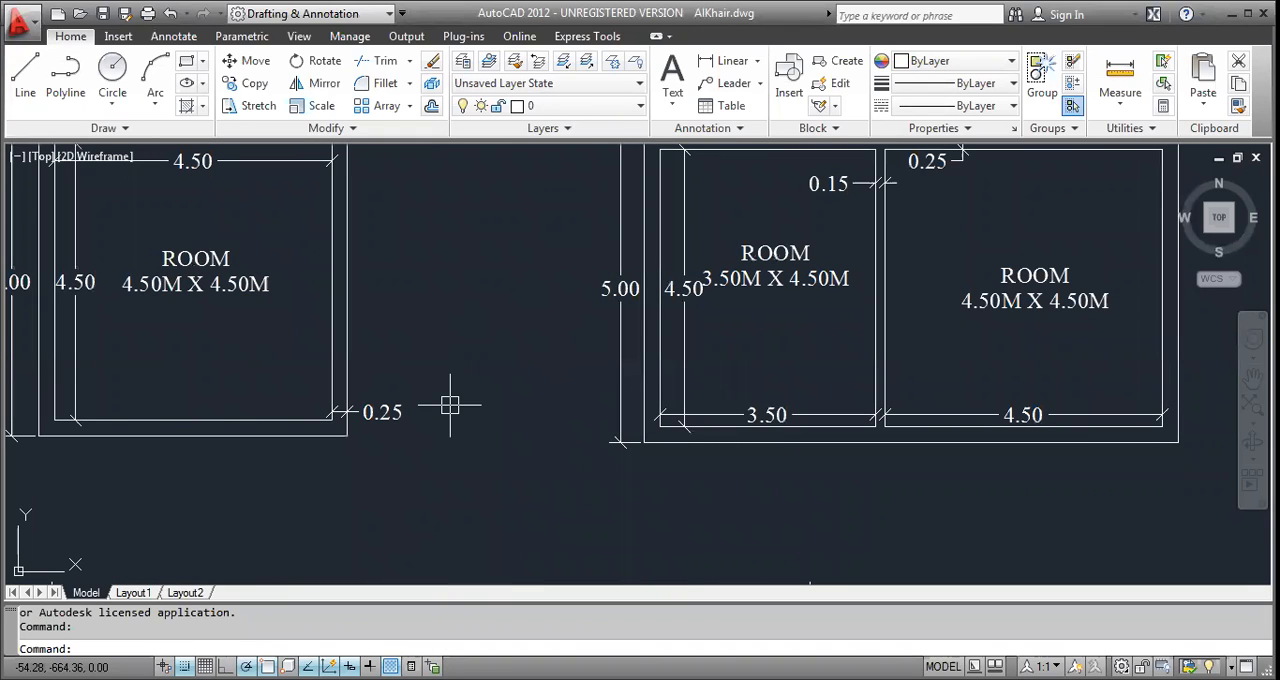
pyautogui.scroll(-6, 450, 405)
pyautogui.scroll(4, 486, 406)
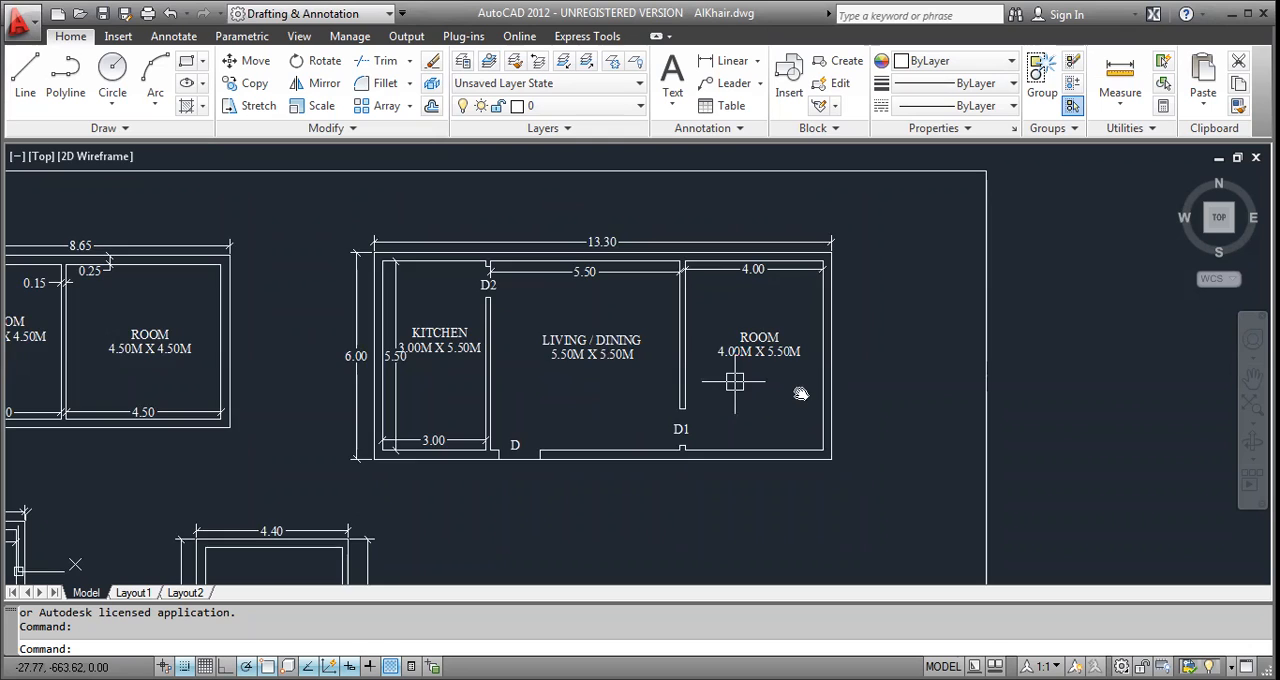
pyautogui.scroll(-4, 800, 394)
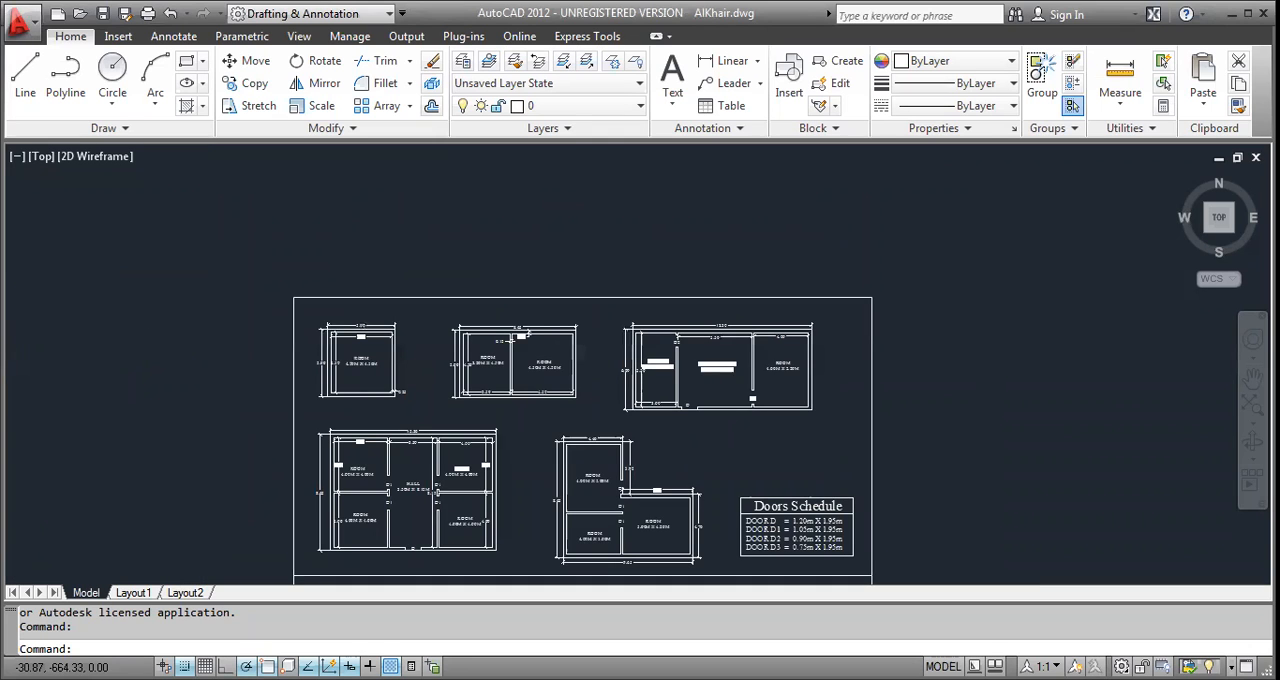
pyautogui.scroll(5, 627, 525)
pyautogui.moveTo(627, 525); pyautogui.dragTo(757, 335, button='middle')
pyautogui.moveTo(335, 246); pyautogui.dragTo(648, 327, button='middle')
# Read the door sizes listed in the Doors Schedule.
pyautogui.scroll(1, 529, 294)
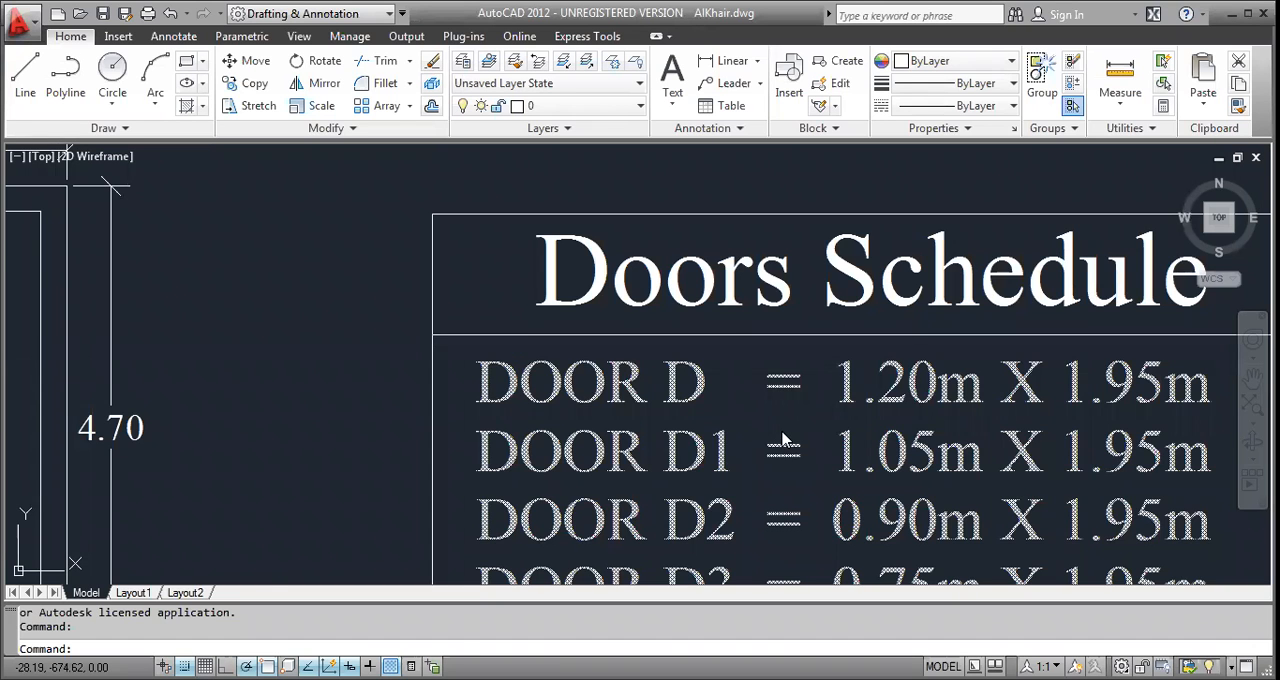
pyautogui.scroll(-3, 785, 438)
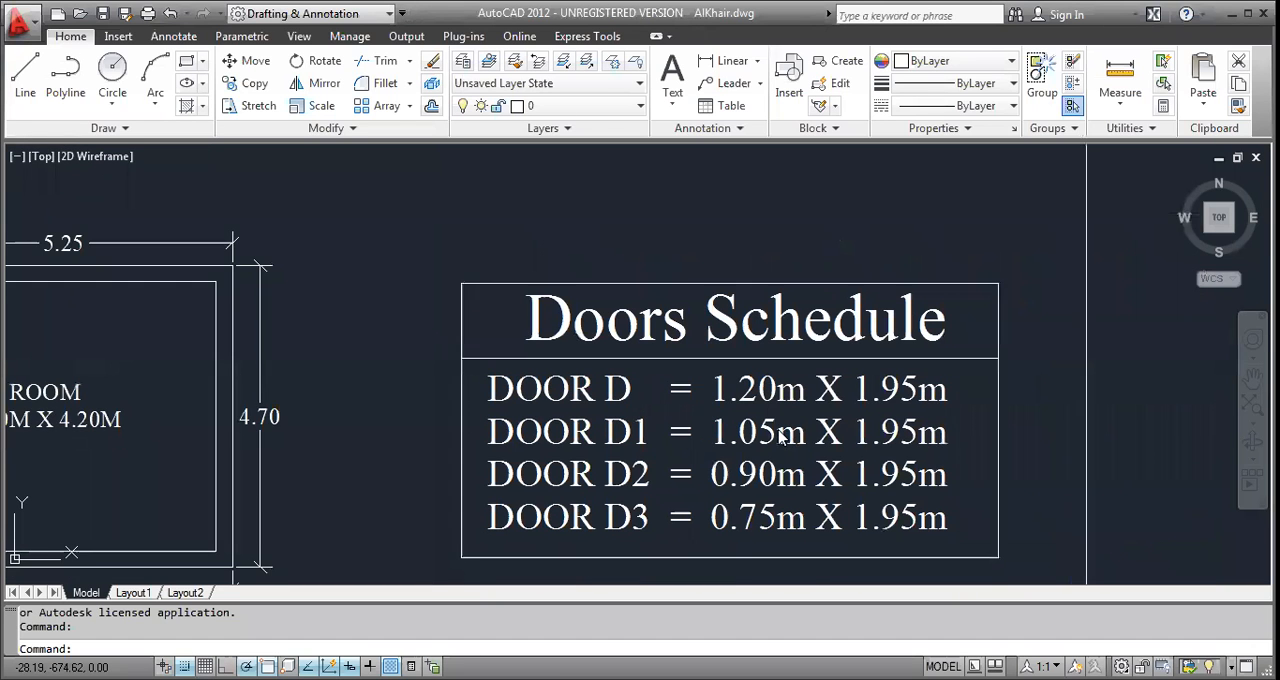
pyautogui.moveTo(779, 433); pyautogui.dragTo(755, 396, button='middle')
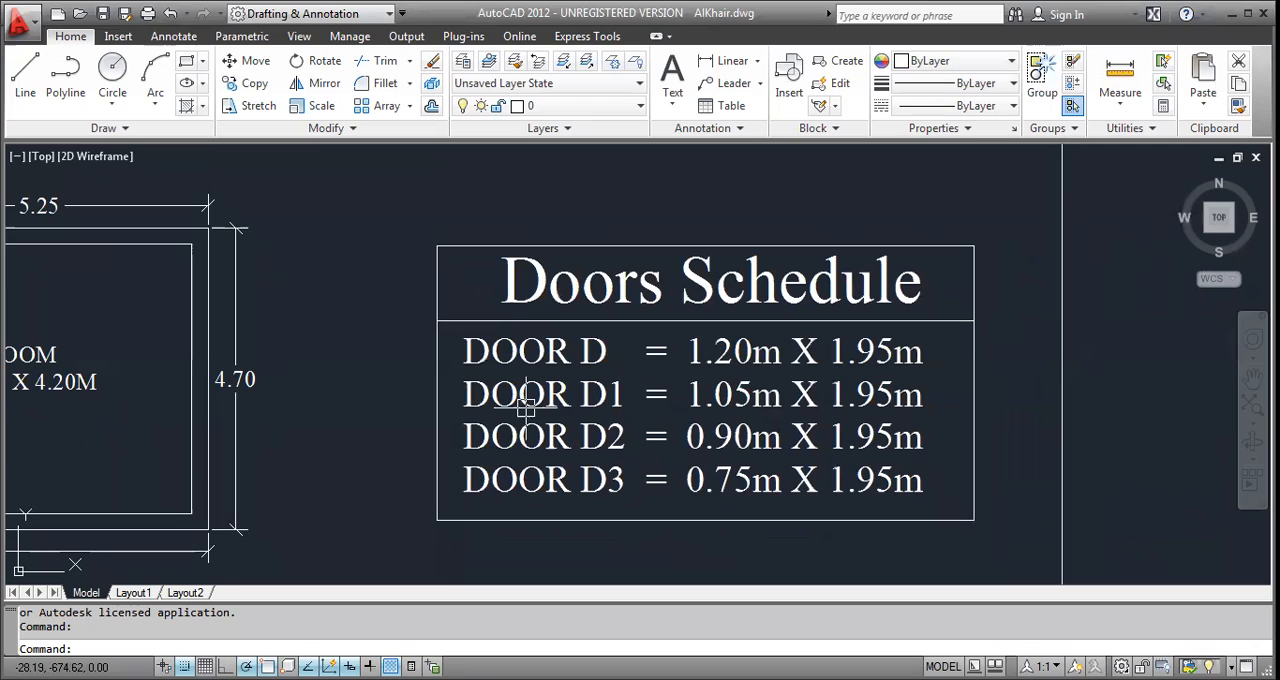
pyautogui.scroll(5, 518, 411)
pyautogui.scroll(-4, 902, 350)
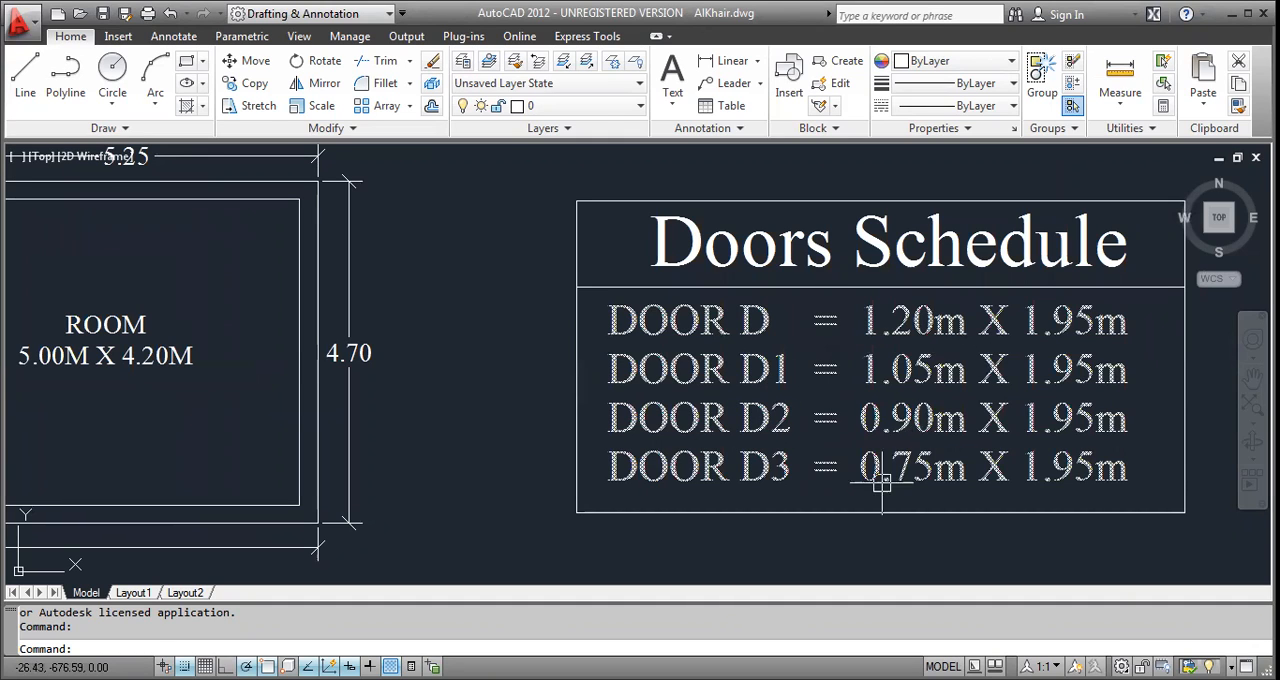
# Add a vertical linear dimension across the D1 opening just above the horizontal partition wall in the L-shaped plan.
pyautogui.scroll(-2, 880, 495)
pyautogui.scroll(3, 282, 290)
pyautogui.press('Escape')
pyautogui.write('dli')
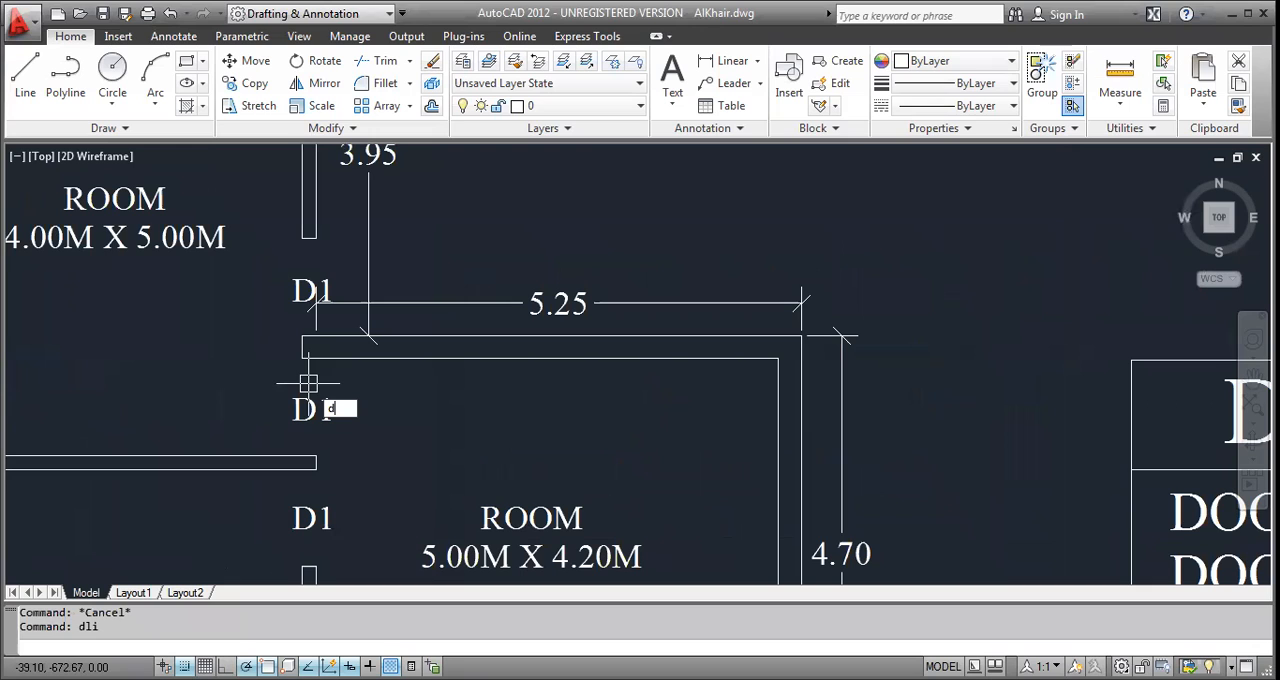
pyautogui.click(302, 358)
pyautogui.click(316, 456)
pyautogui.click(253, 414)
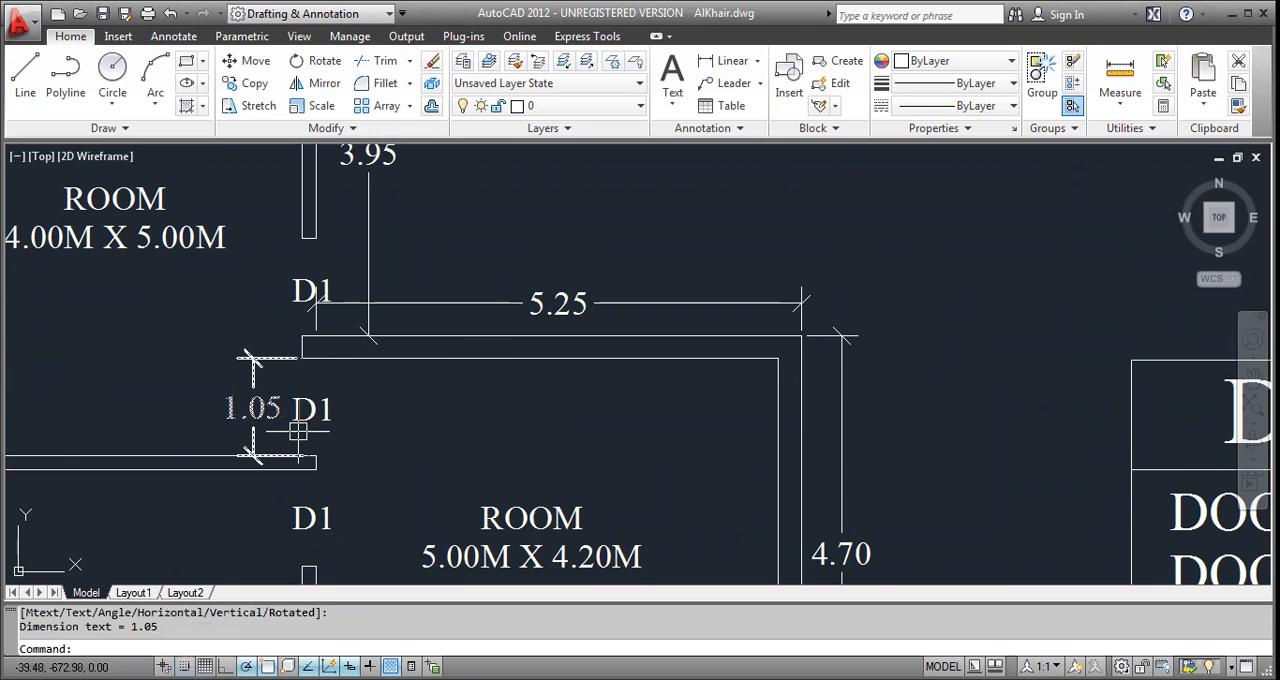
pyautogui.scroll(-2, 298, 431)
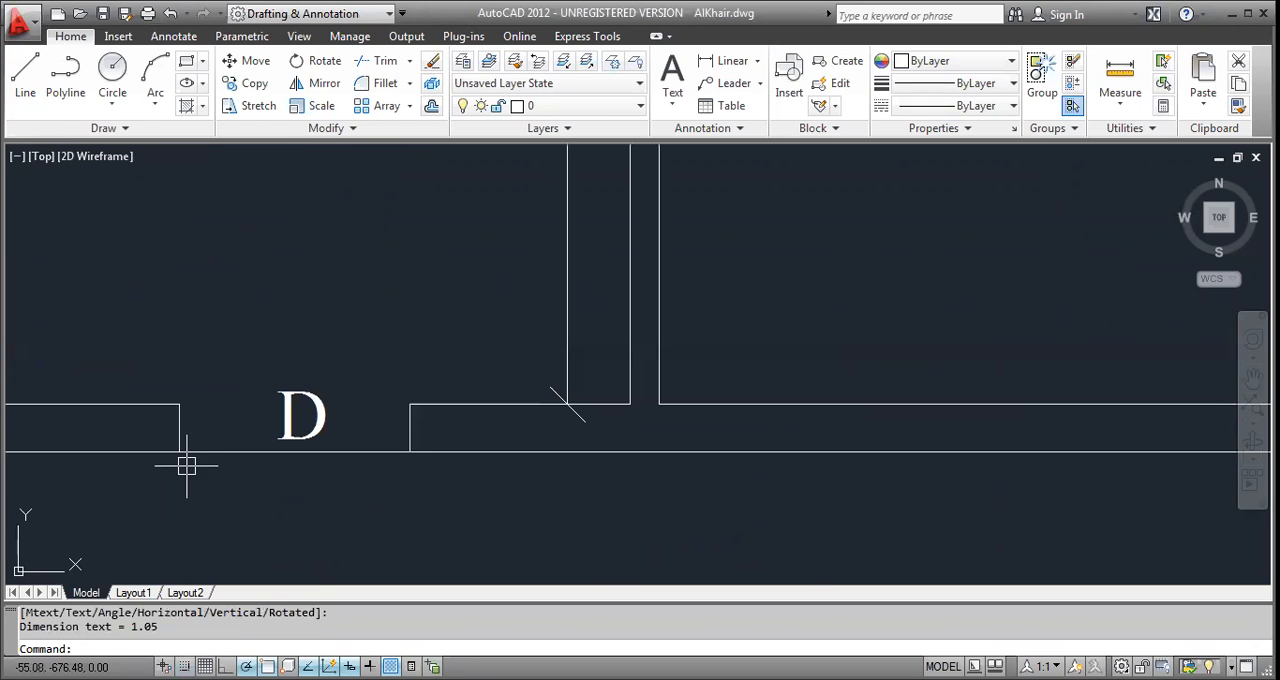
pyautogui.press('Return')
pyautogui.click(180, 452)
pyautogui.click(410, 453)
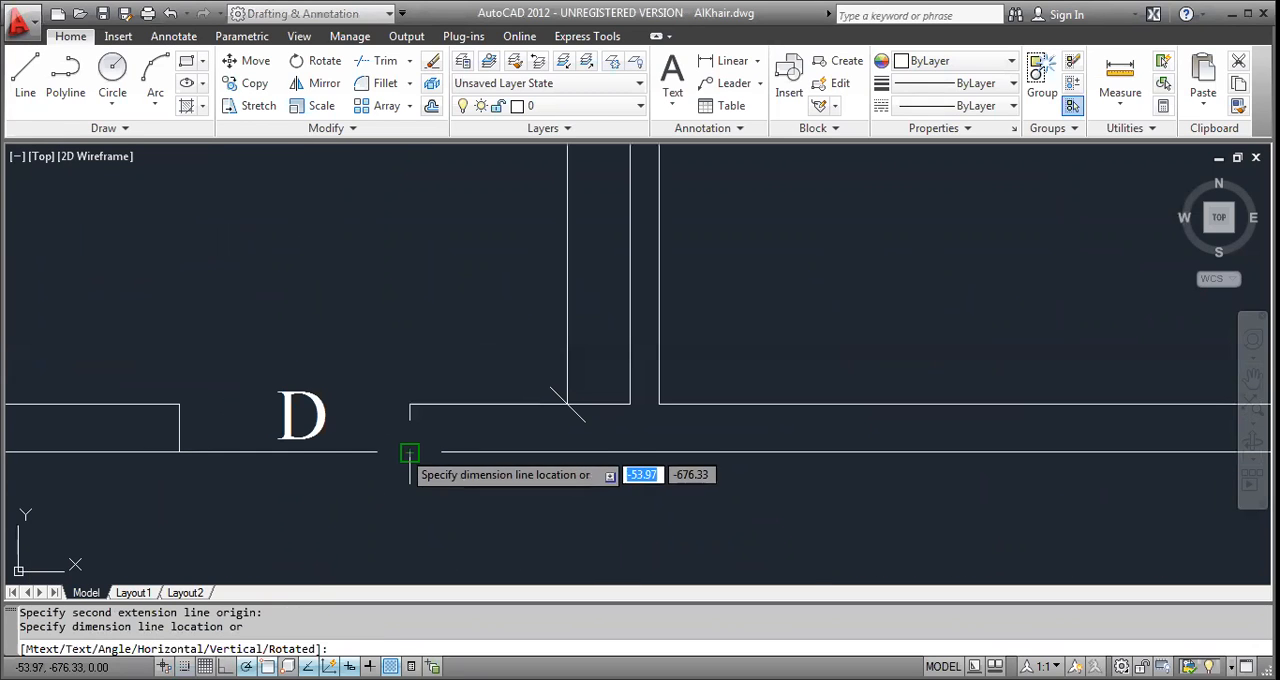
pyautogui.press('Escape')
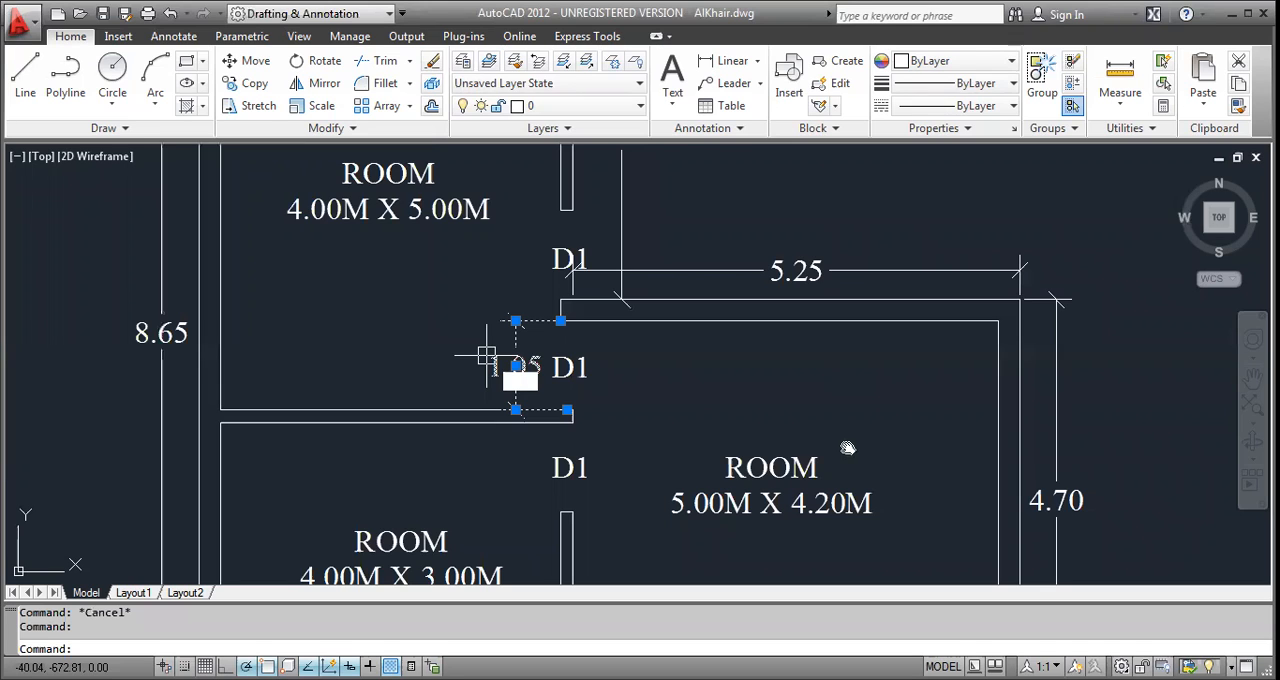
# Erase the linear dimension beside the D1 opening in the L-shaped plan.
pyautogui.scroll(-2, 486, 355)
pyautogui.scroll(-1, 612, 446)
pyautogui.write('e')
pyautogui.press('Return')
# Draw a 5 by 5 rectangle in the empty area to the right of the reference sheet.
pyautogui.scroll(1, 740, 424)
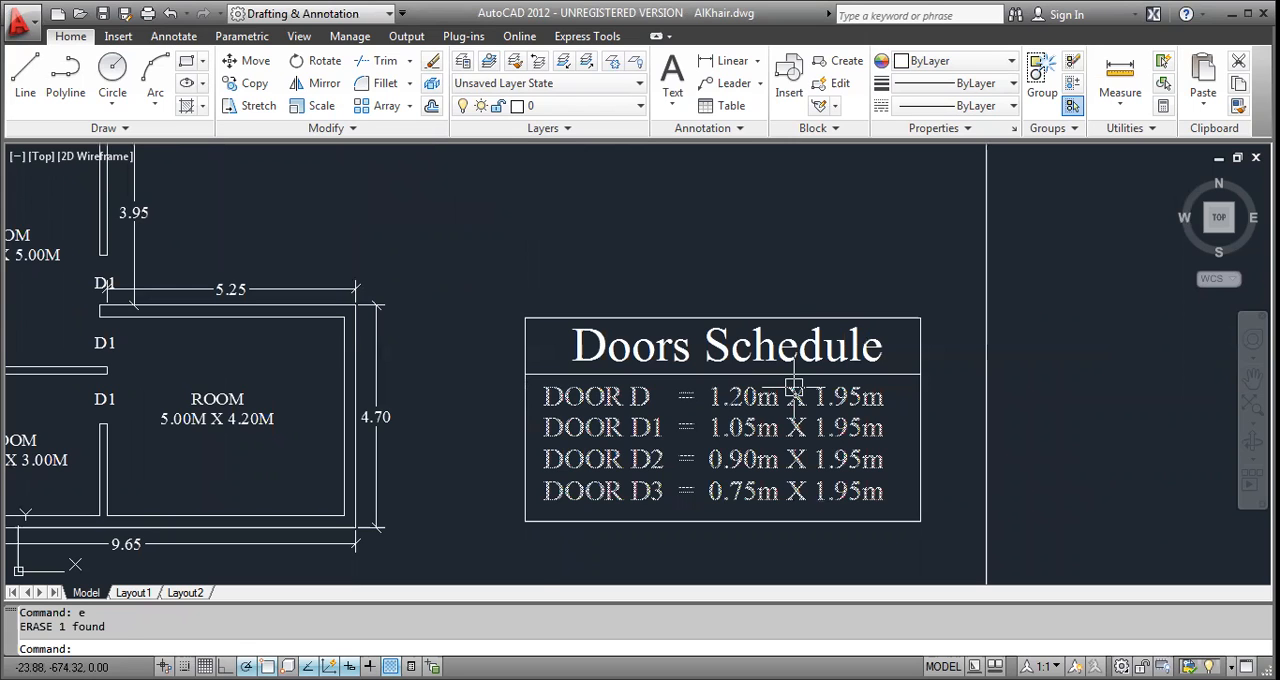
pyautogui.scroll(-5, 746, 419)
pyautogui.moveTo(773, 318); pyautogui.dragTo(497, 440, button='middle')
pyautogui.press('Escape')
pyautogui.press('Escape')
pyautogui.write('rec')
pyautogui.moveTo(716, 381); pyautogui.dragTo(481, 368, button='middle')
pyautogui.press('Return')
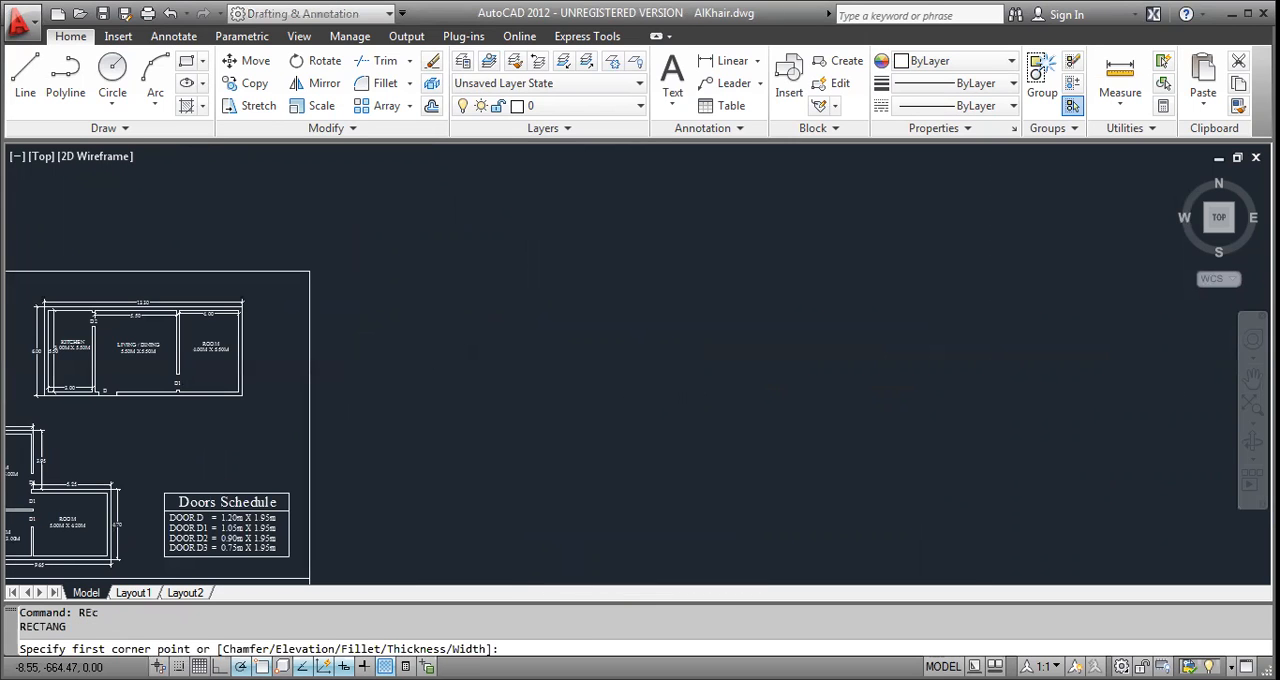
pyautogui.click(463, 309)
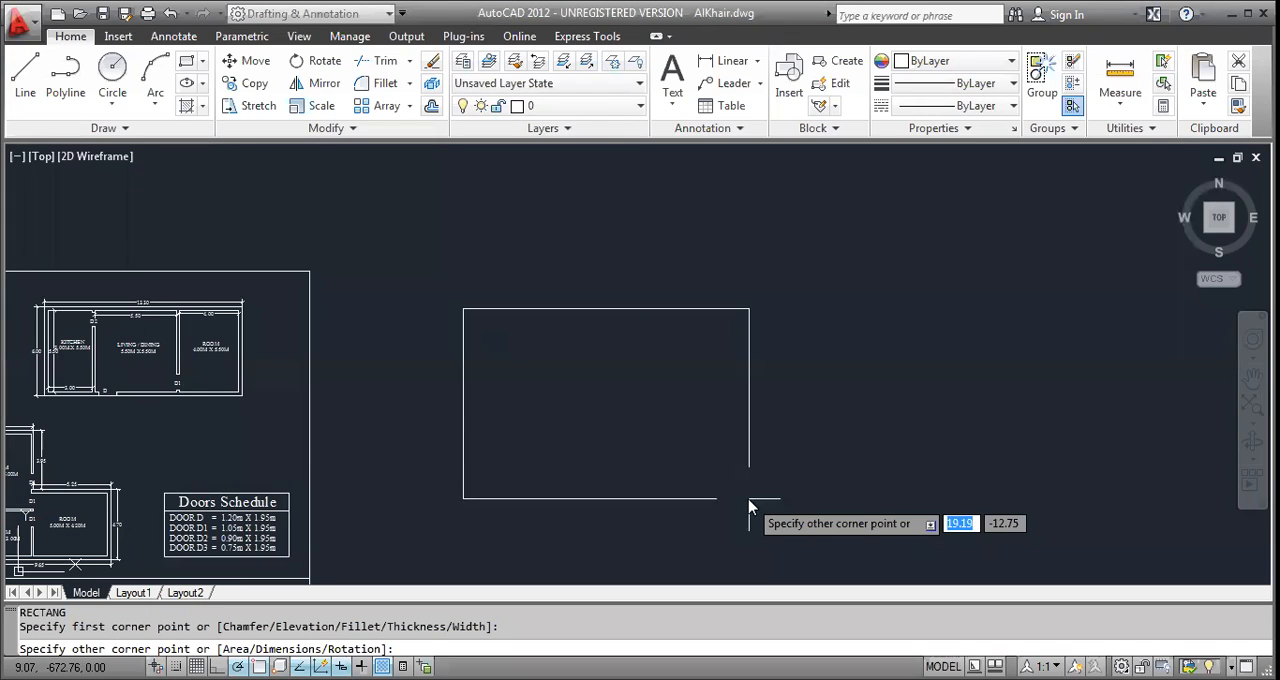
pyautogui.write('5,5')
pyautogui.press('Return')
# Add linear dimensions along the top and left sides of the new square.
pyautogui.moveTo(506, 397)
pyautogui.mouseDown(button='middle')
pyautogui.moveTo(449, 477)
pyautogui.moveTo(407, 500)
pyautogui.mouseUp(button='middle')
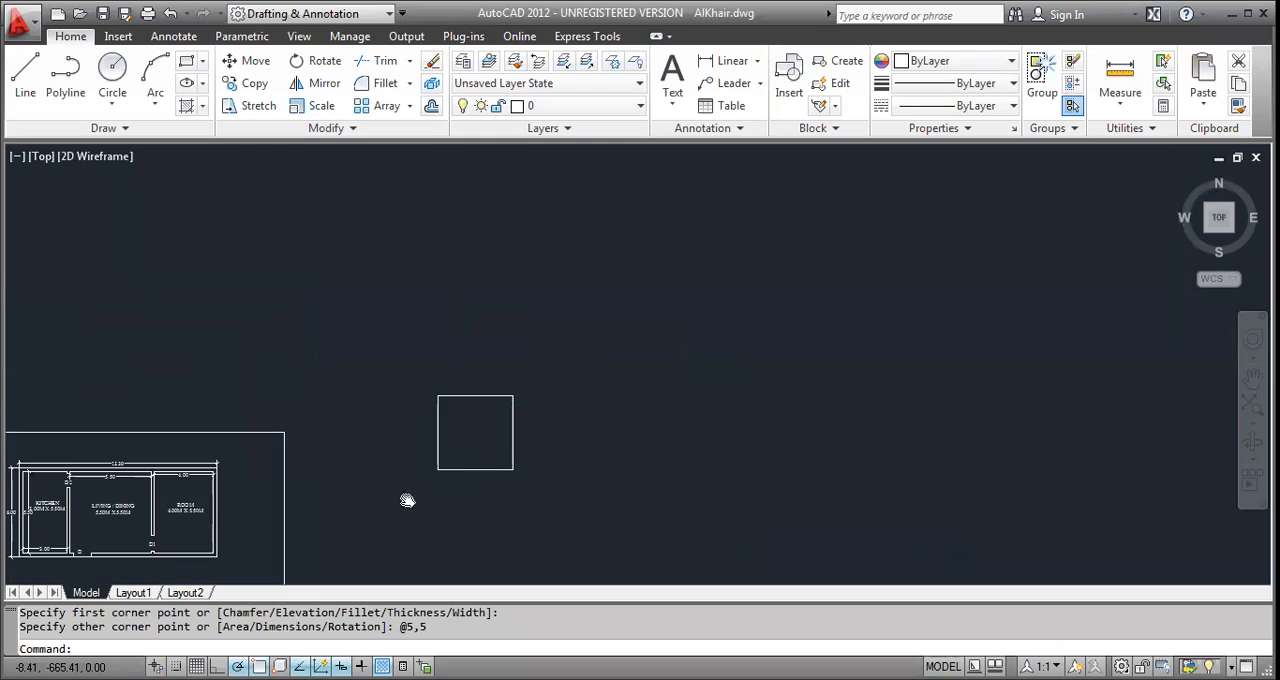
pyautogui.scroll(3, 481, 442)
pyautogui.moveTo(457, 452); pyautogui.dragTo(394, 477, button='middle')
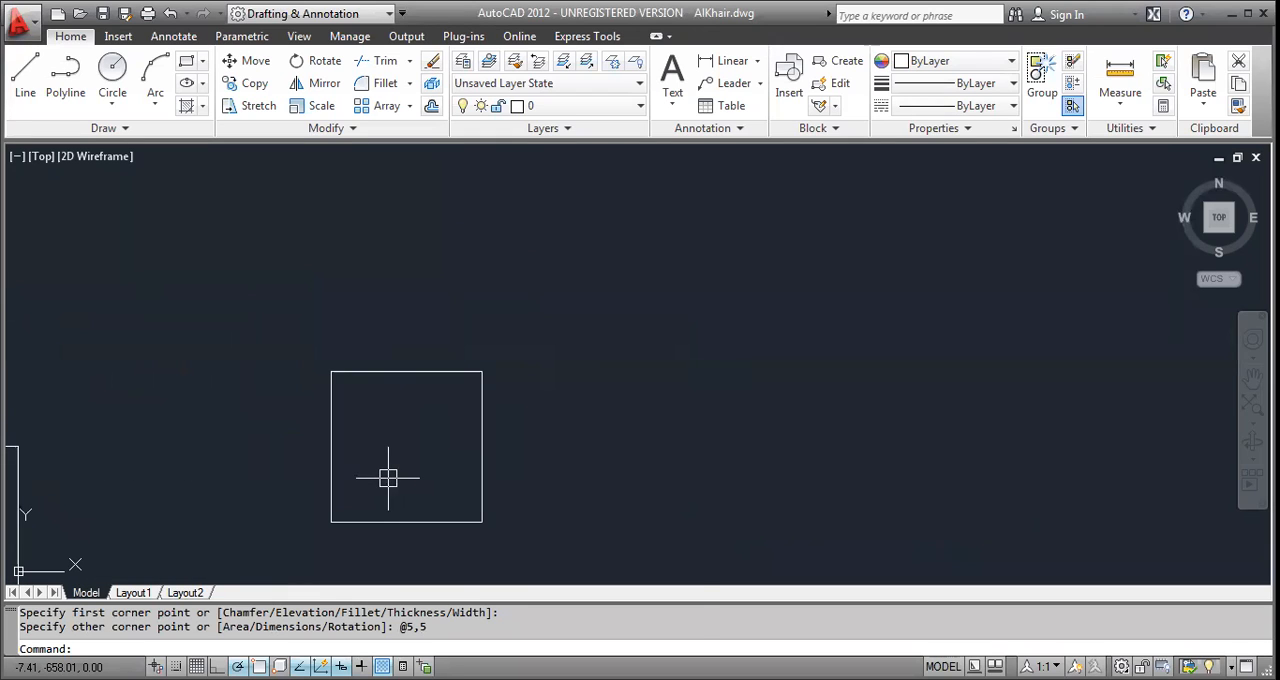
pyautogui.write('dli')
pyautogui.press('Return')
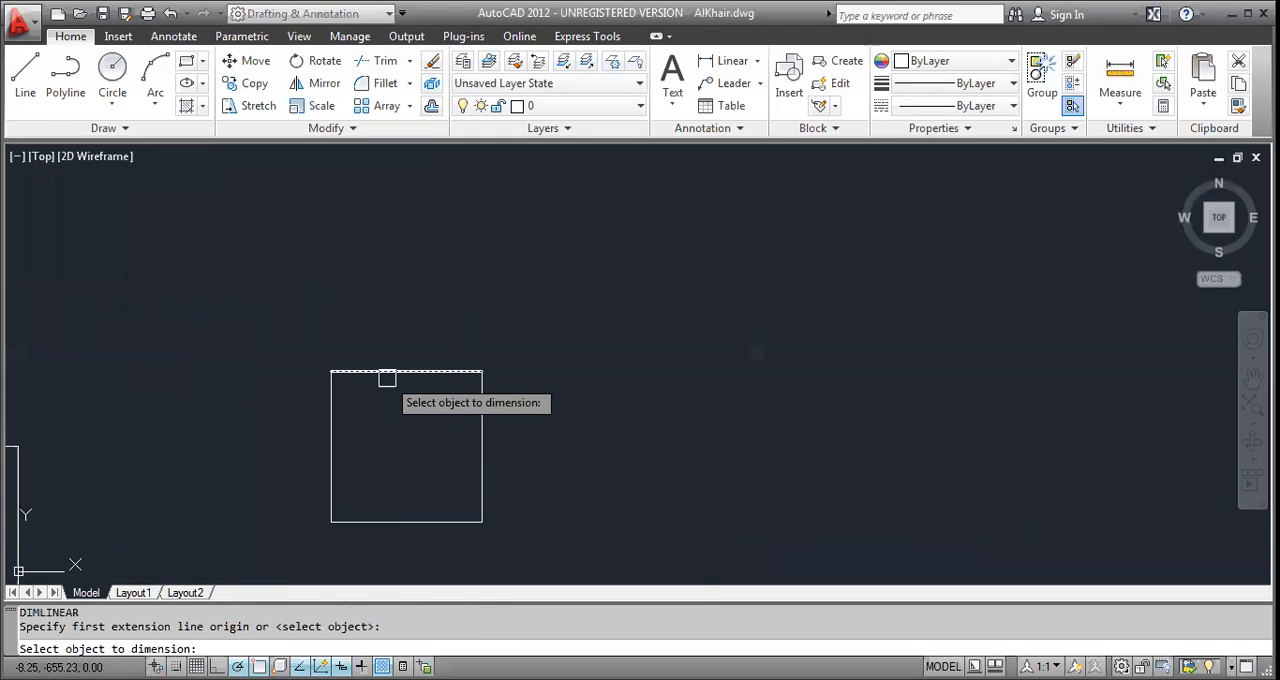
pyautogui.click(387, 378)
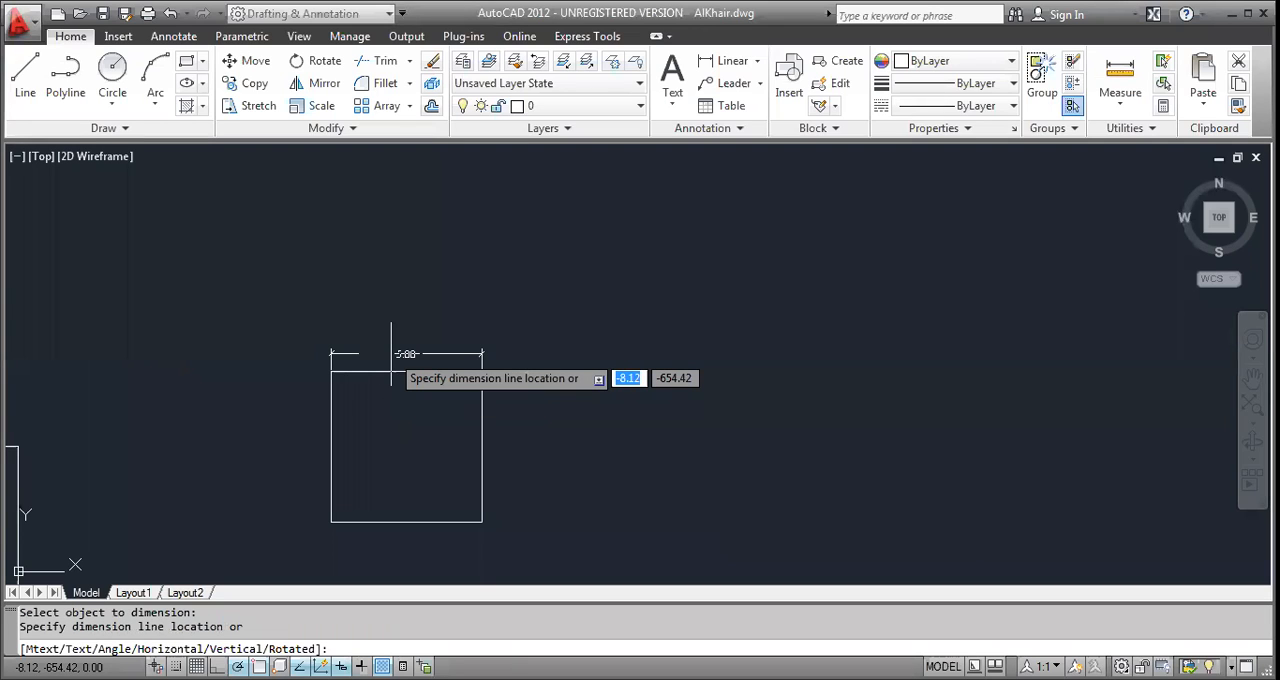
pyautogui.scroll(5, 391, 378)
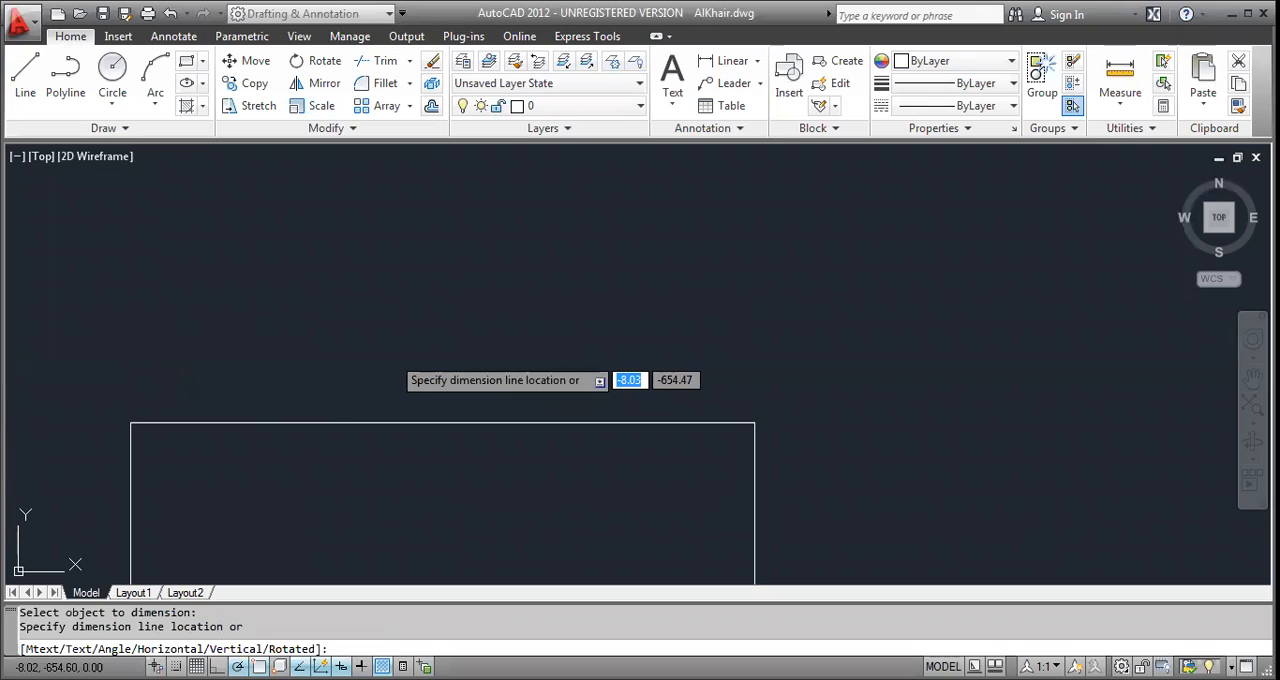
pyautogui.click(362, 371)
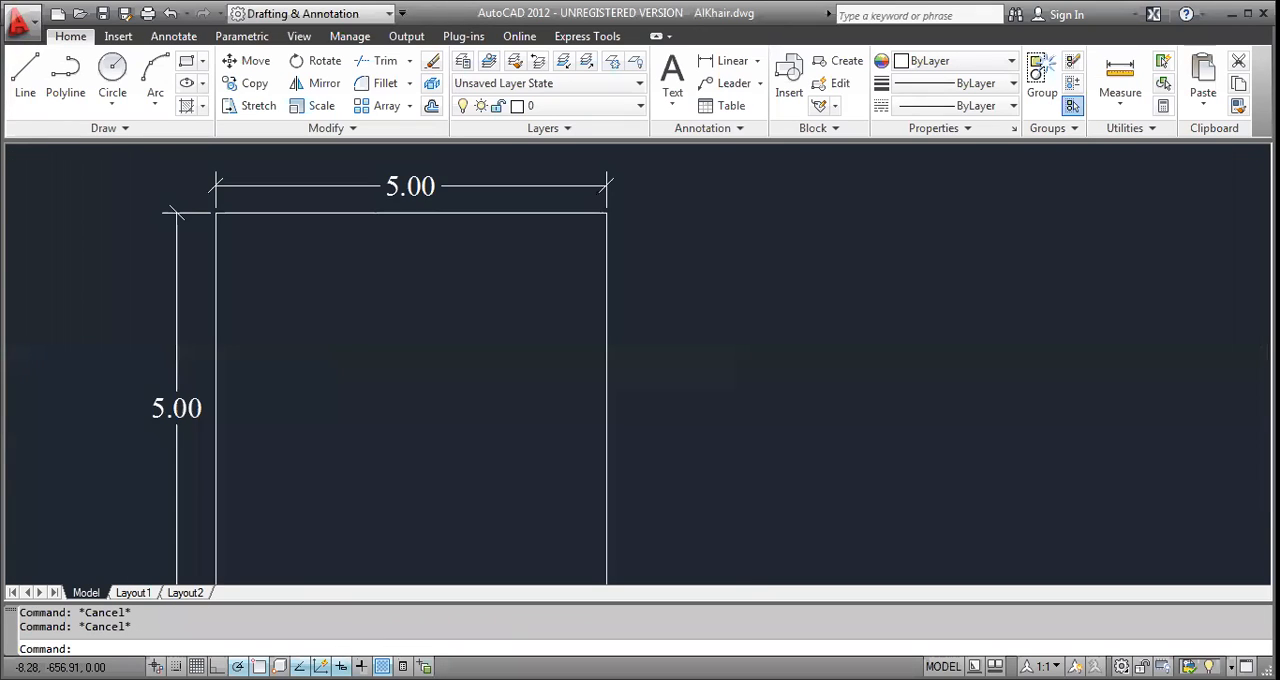
# Offset the square inward by 0.25 to form the room's walls.
pyautogui.scroll(-2, 355, 379)
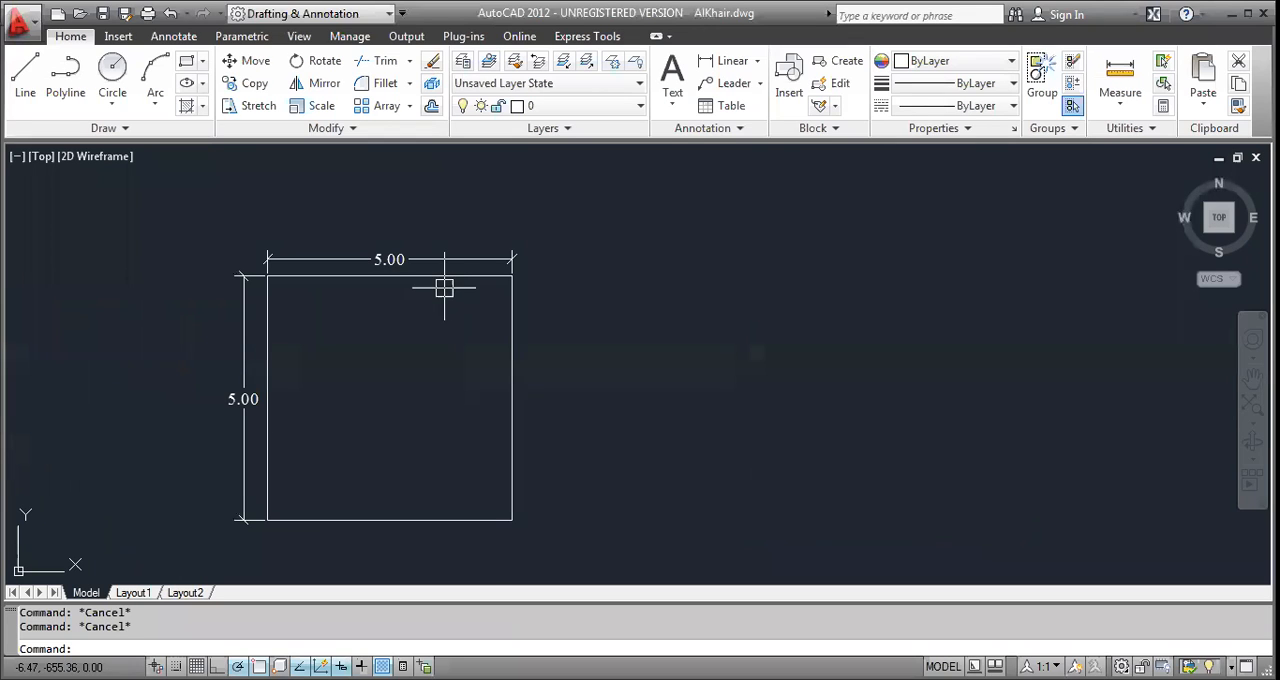
pyautogui.write('o')
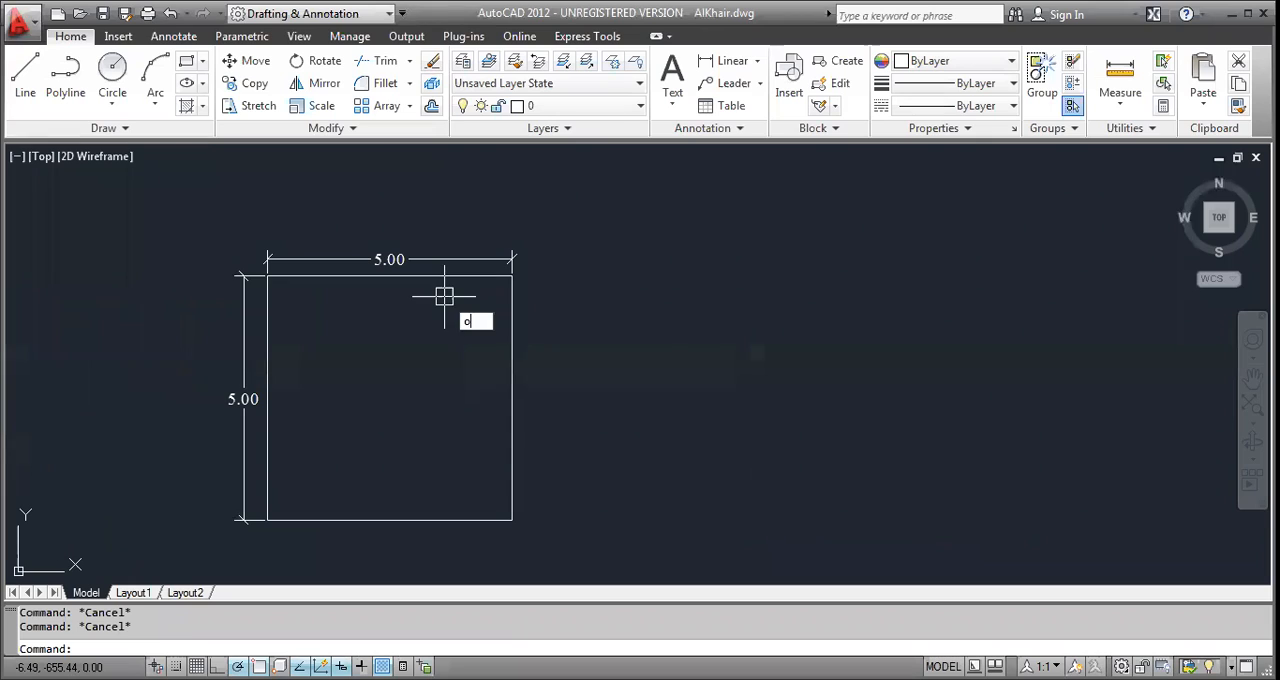
pyautogui.press('Return')
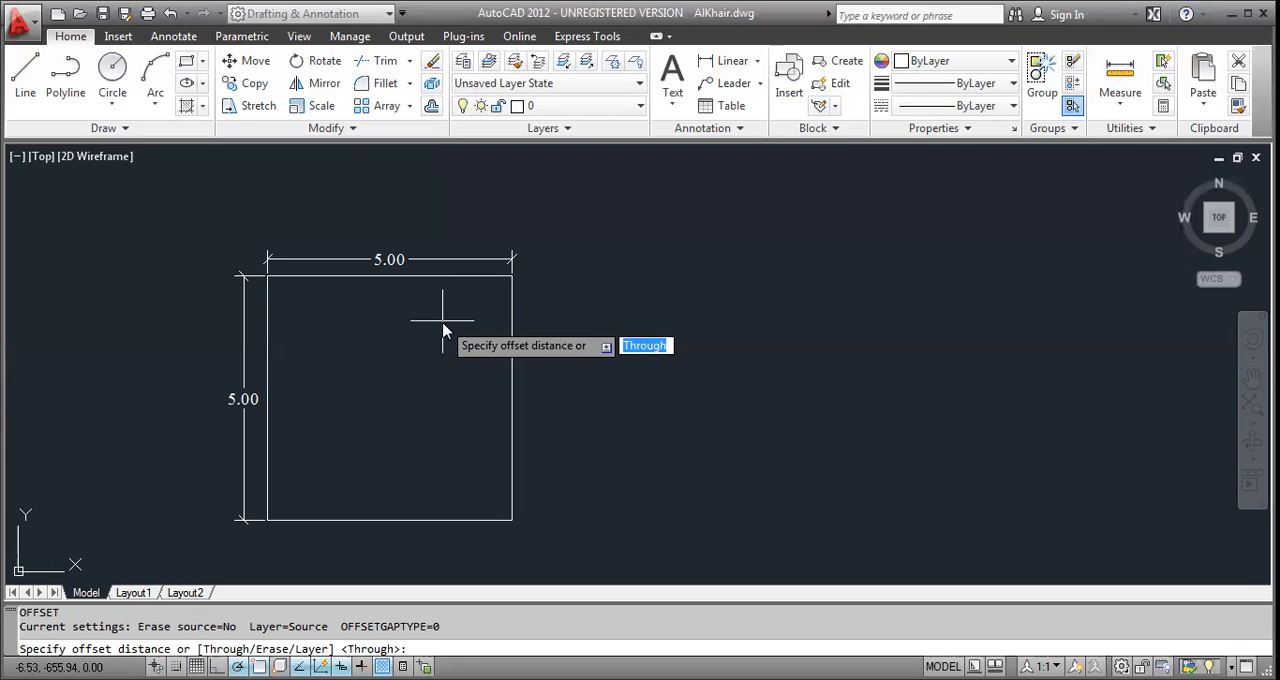
pyautogui.write('.25')
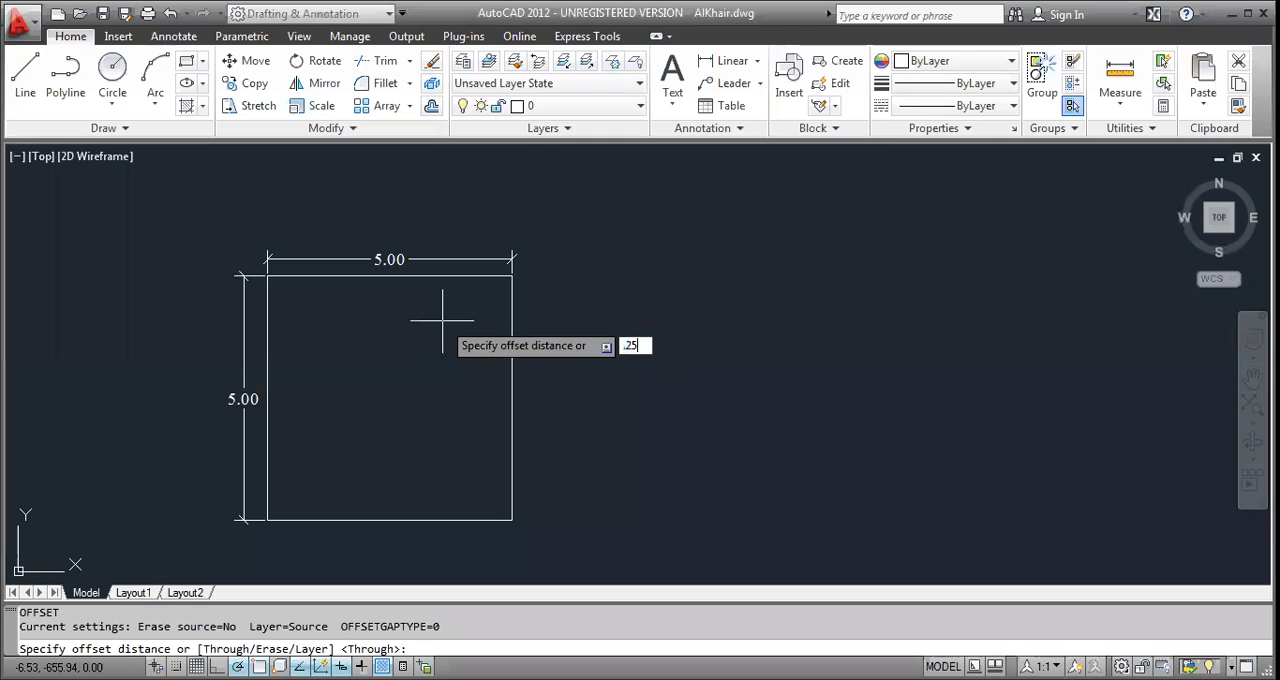
pyautogui.press('Return')
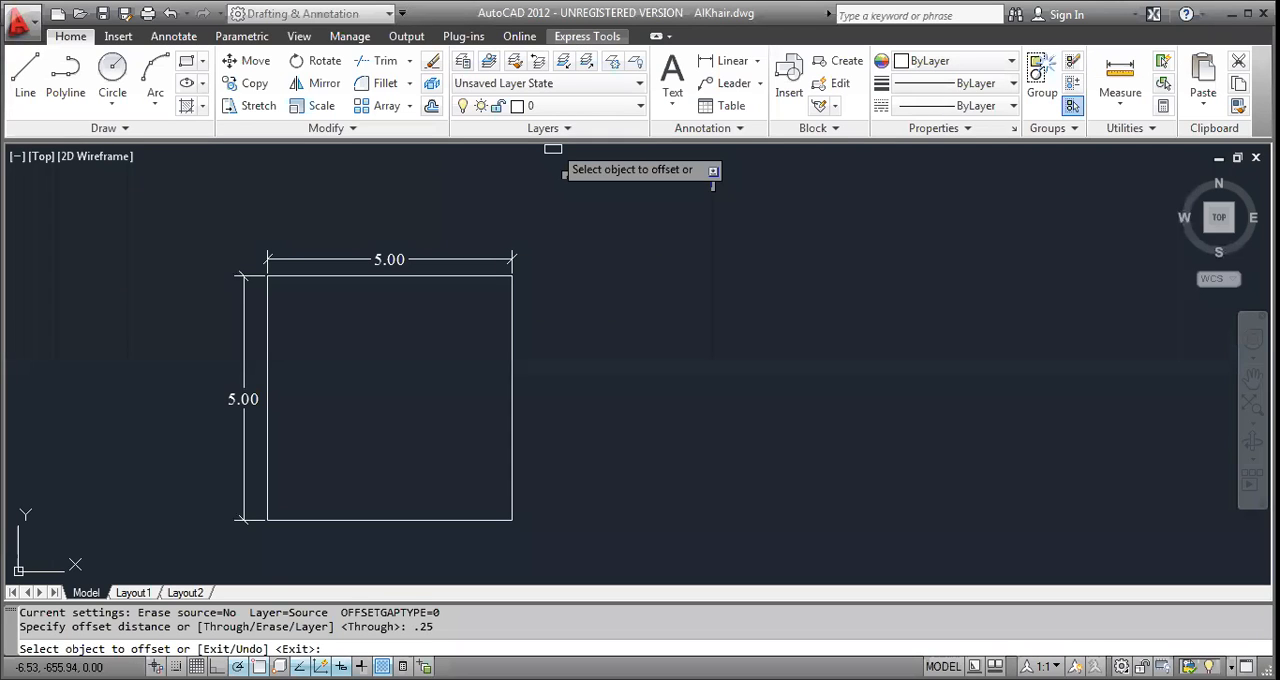
pyautogui.click(462, 277)
pyautogui.click(429, 323)
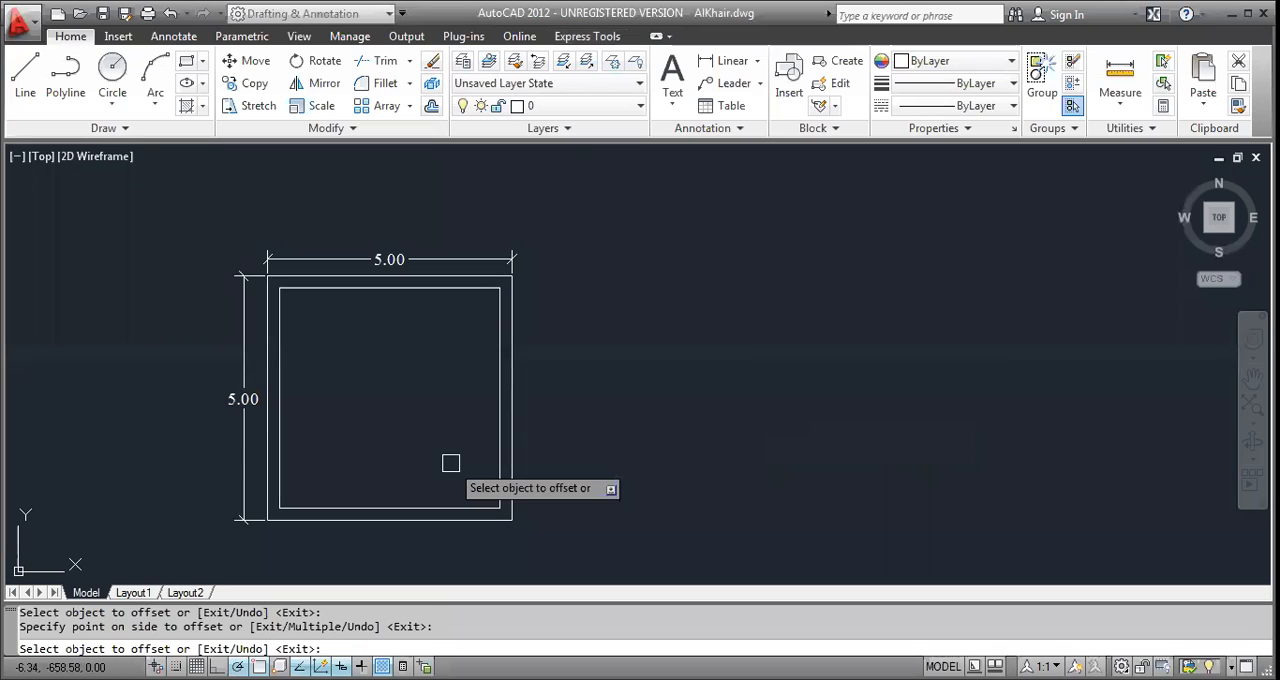
pyautogui.press('Escape')
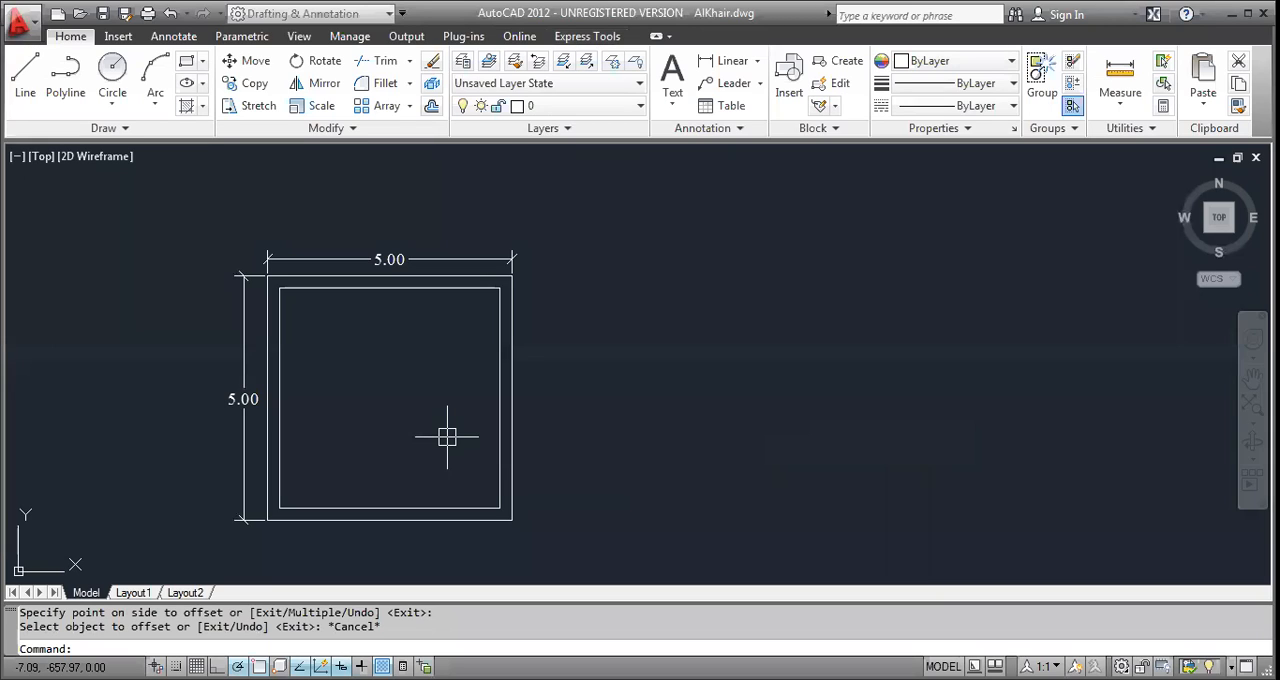
pyautogui.press('Escape')
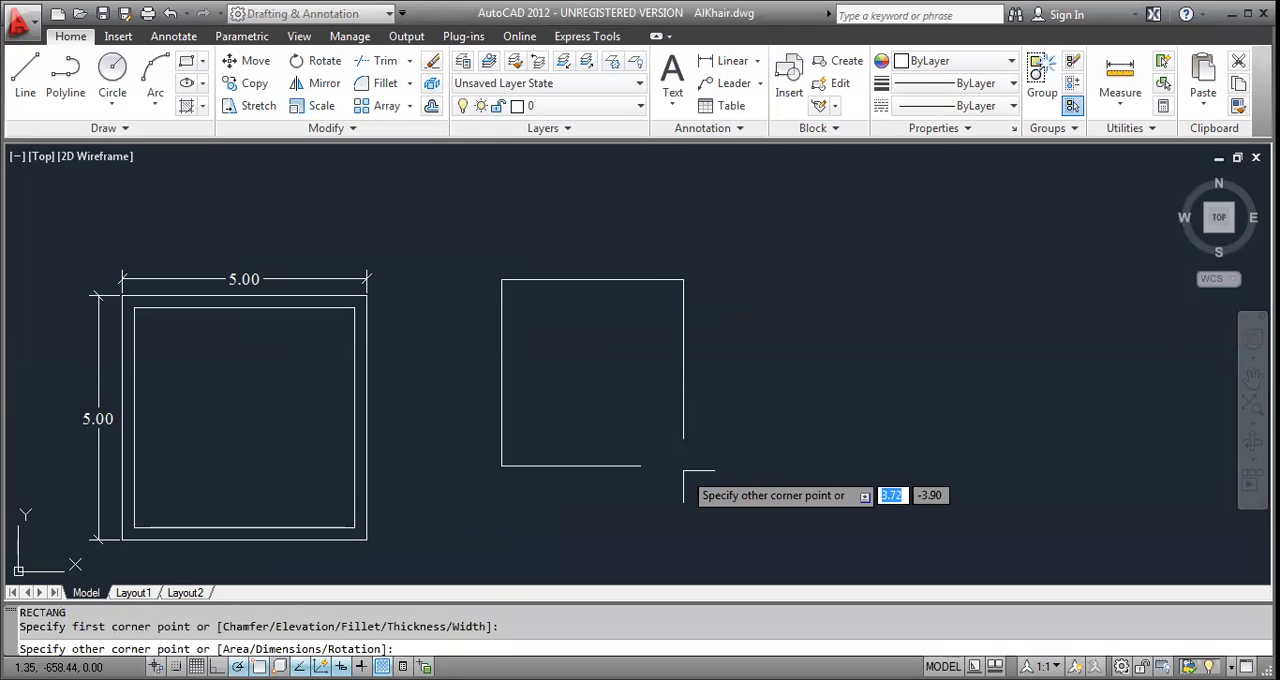
# Draw an 8.65 by 5.00 rectangle to the right of the finished square room.
pyautogui.press('Escape')
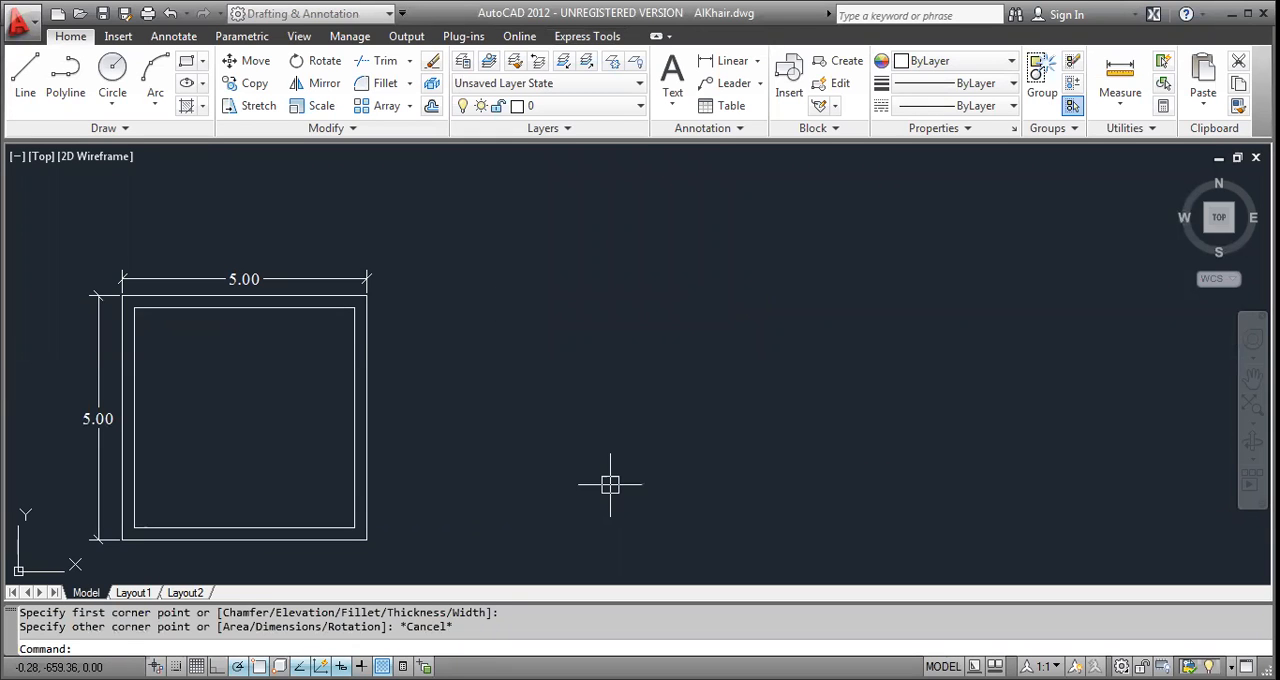
pyautogui.press('Return')
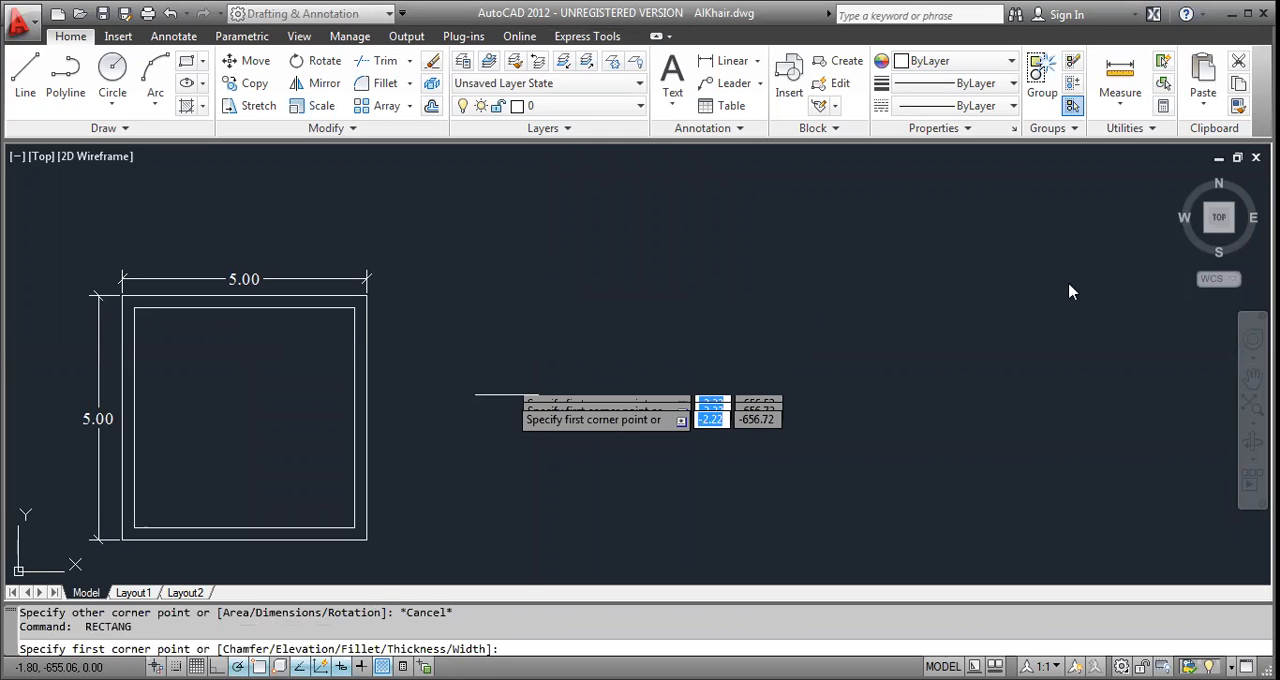
pyautogui.click(494, 535)
pyautogui.write('8.65')
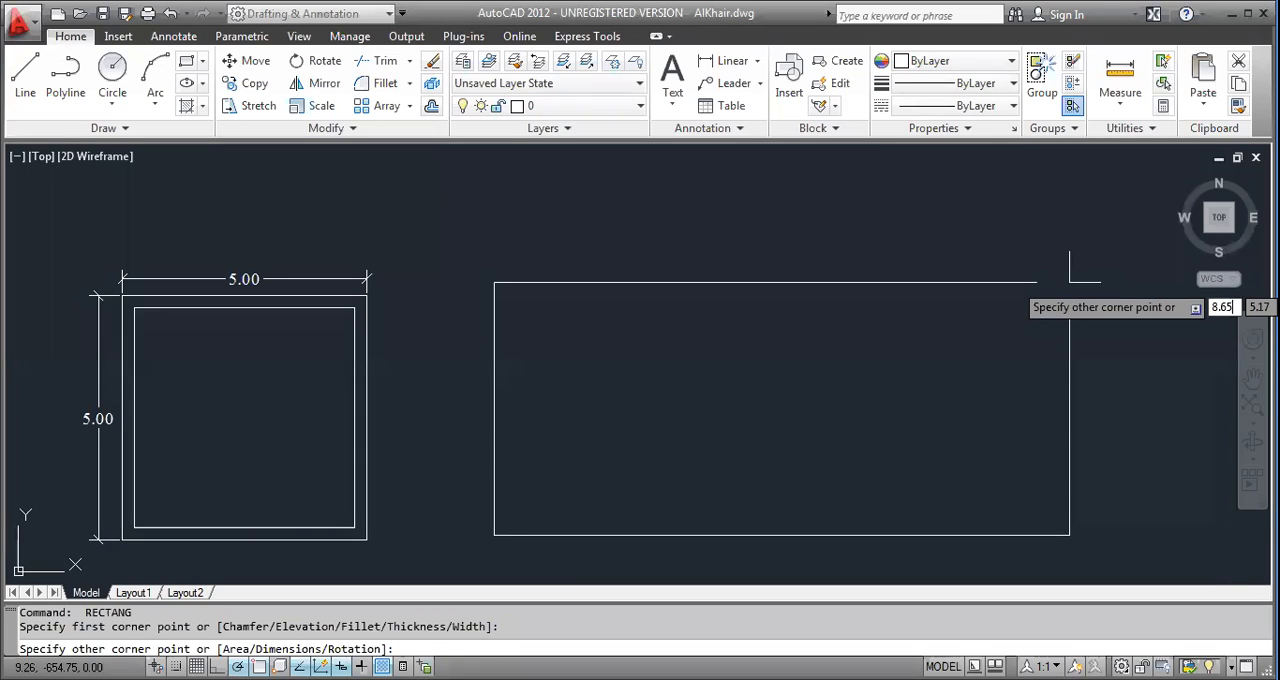
pyautogui.press('Tab')
pyautogui.write('5.00')
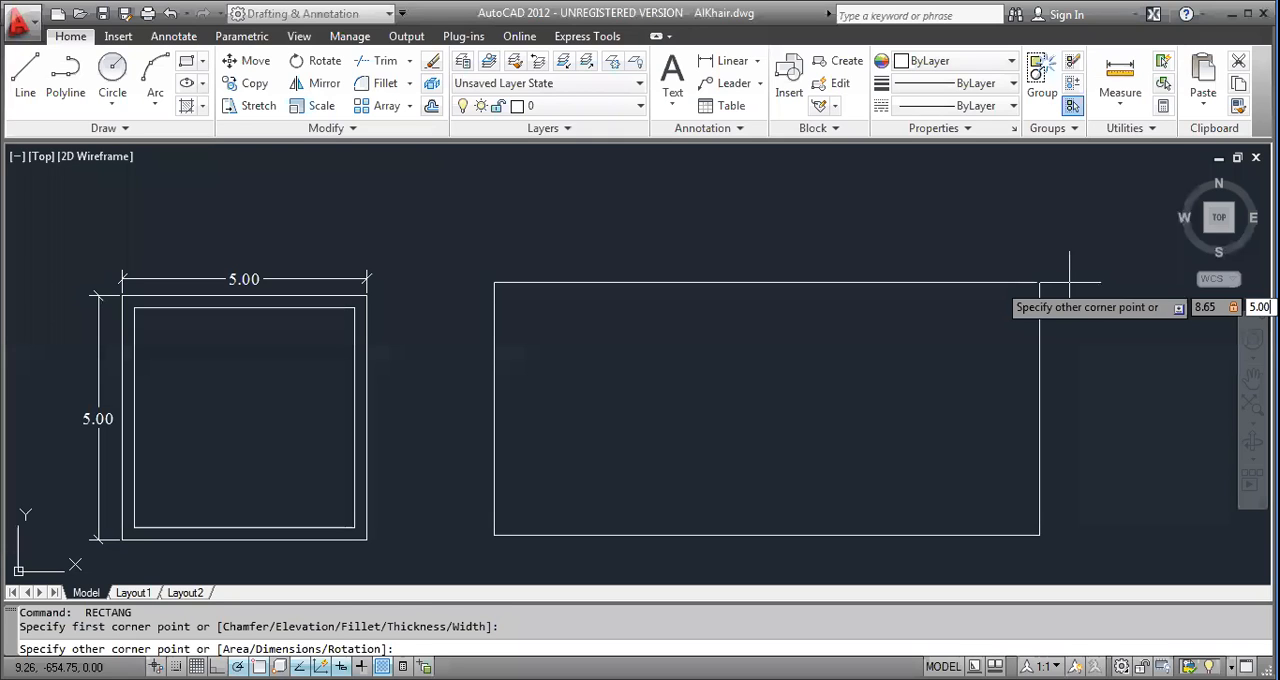
pyautogui.press('Escape')
pyautogui.press('Escape')
# Offset the 8.65 by 5.00 rectangle inward by 0.25 and select the inner rectangle.
pyautogui.write('o')
pyautogui.press('Return')
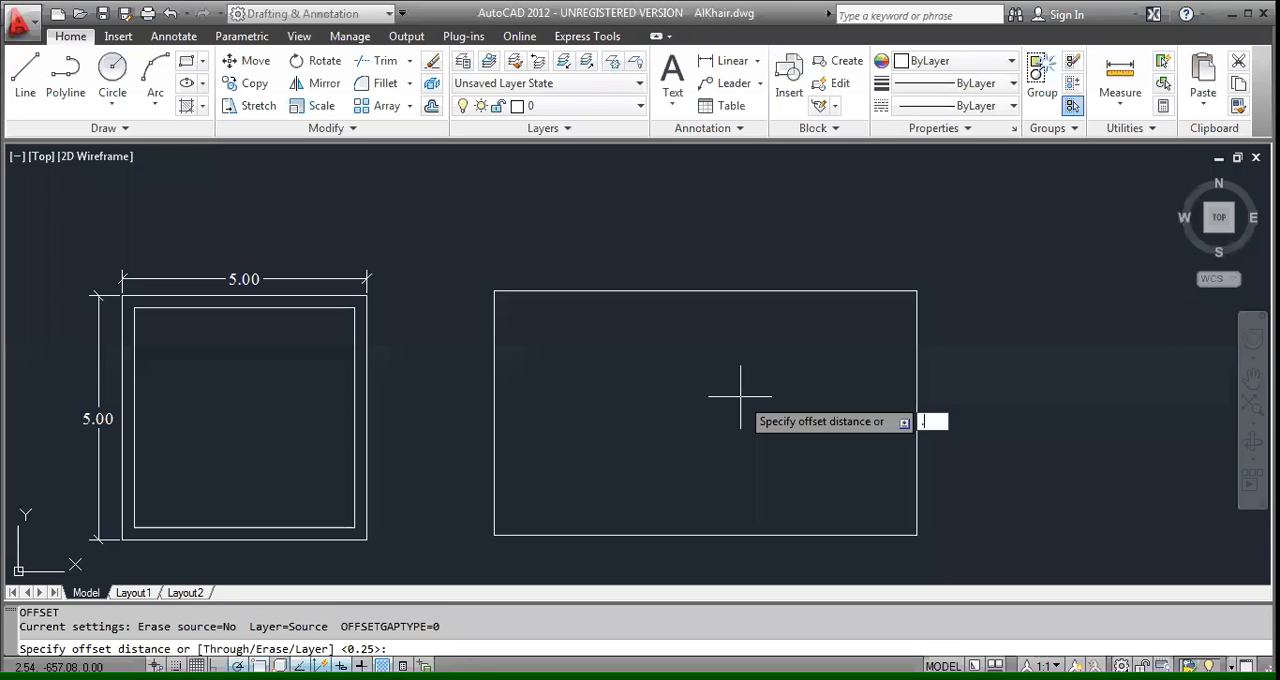
pyautogui.write('.25')
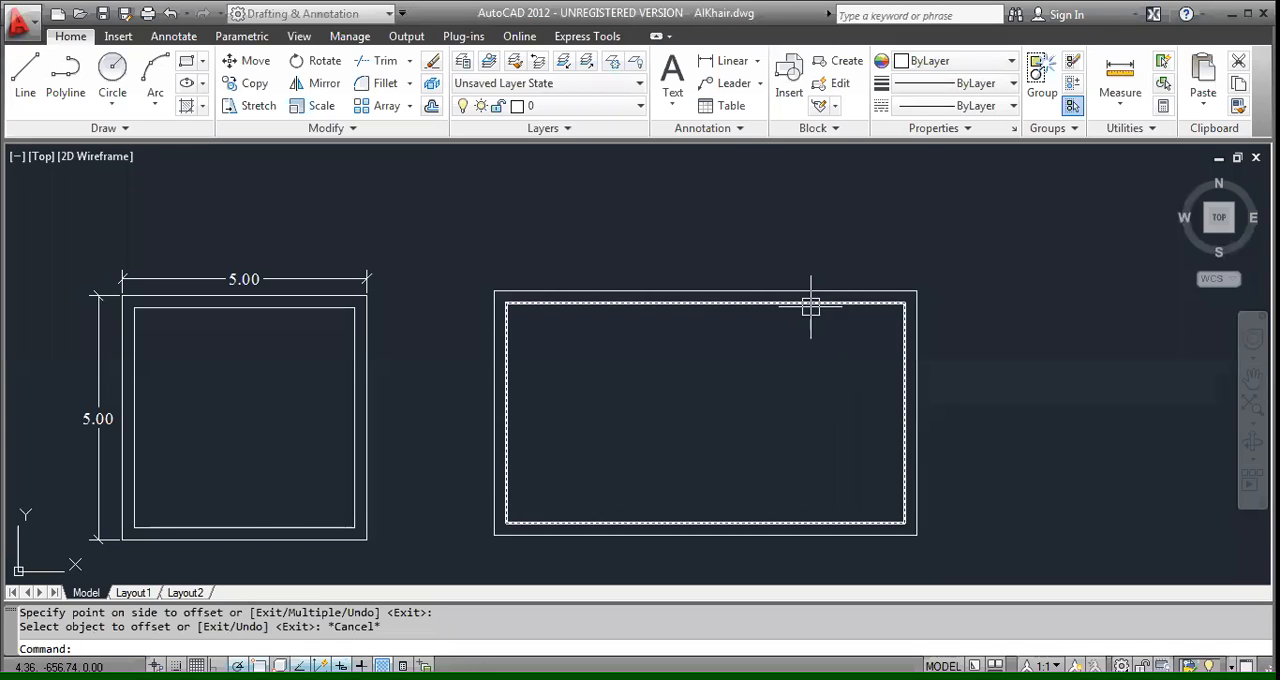
pyautogui.press('Escape')
pyautogui.click(809, 306)
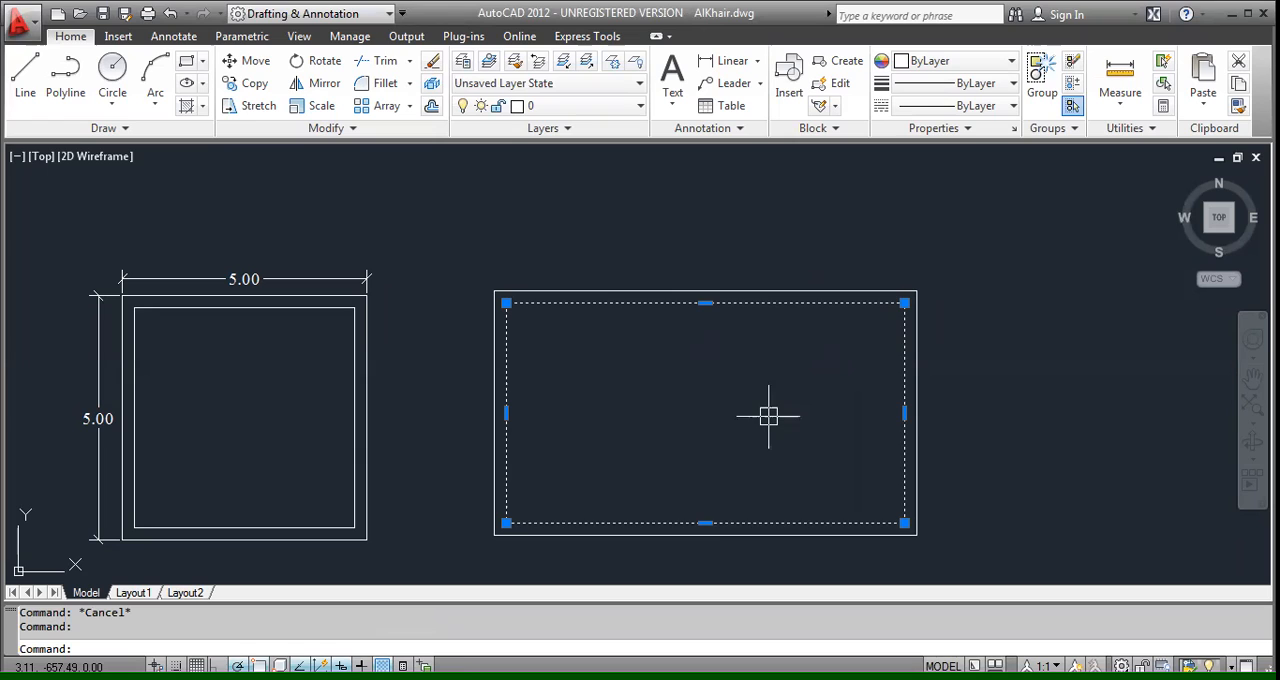
# Offset the left inner wall line of the 8.65 by 5.00 plan 3.50 to the right.
pyautogui.press('Escape')
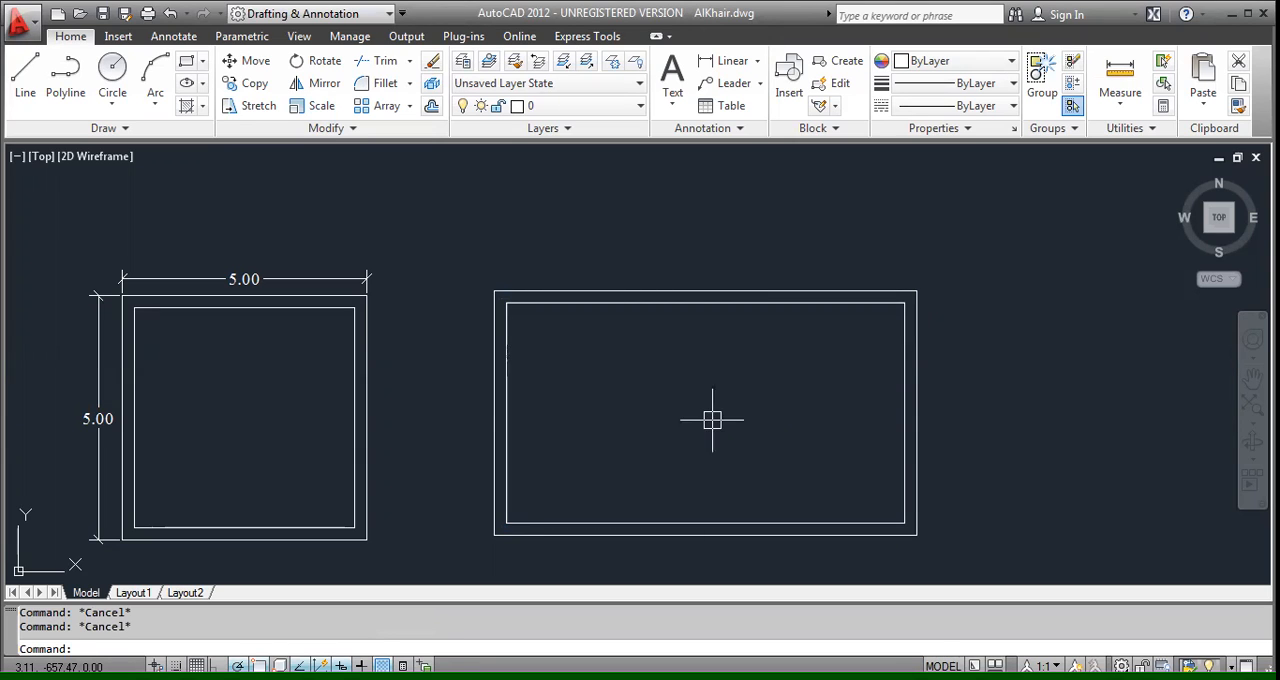
pyautogui.write('o')
pyautogui.press('Return')
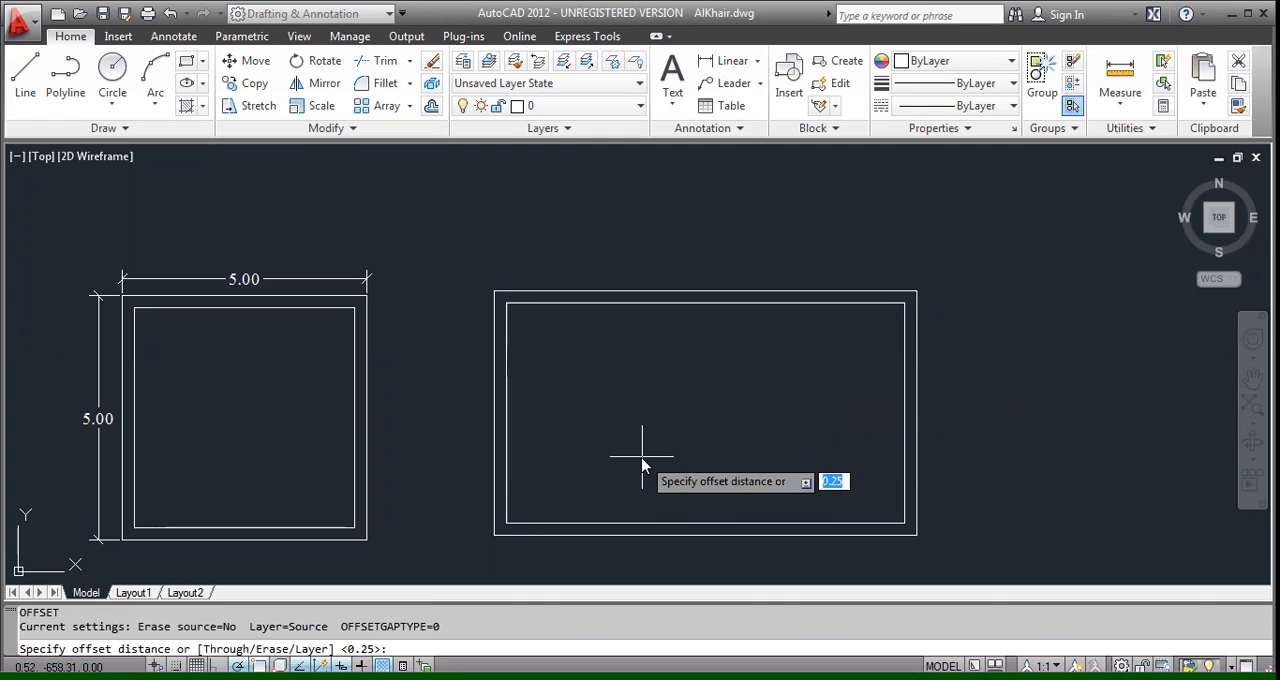
pyautogui.write('3.5')
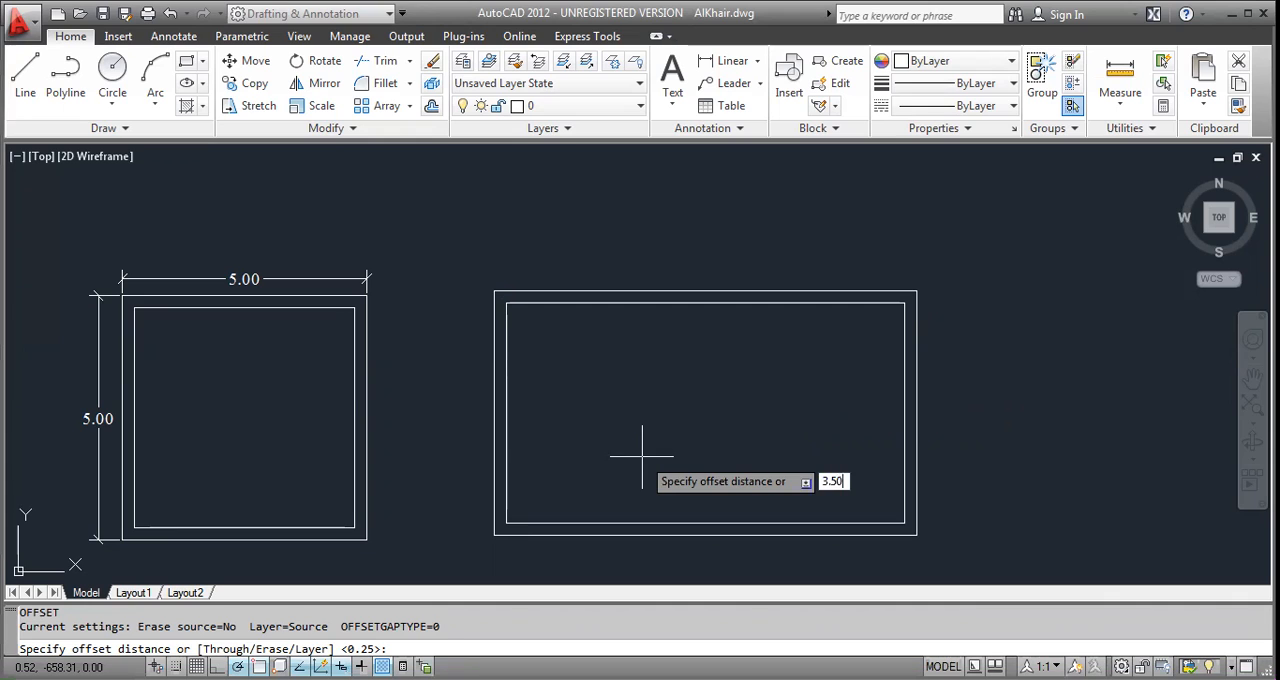
pyautogui.press('Return')
pyautogui.click(507, 443)
pyautogui.click(550, 443)
pyautogui.press('space')
pyautogui.press('space')
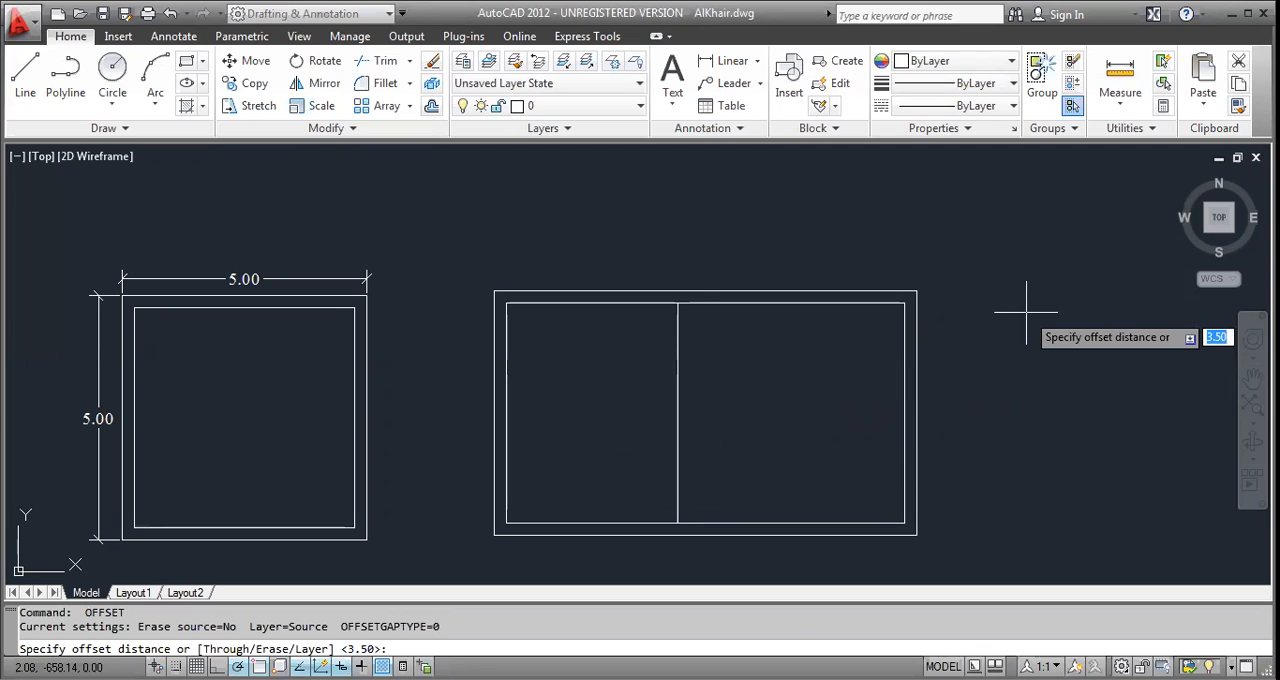
# Offset the new partition line 0.15 to the right to give the dividing wall its thickness.
pyautogui.write('.15')
pyautogui.press('Return')
pyautogui.click(679, 423)
pyautogui.click(695, 423)
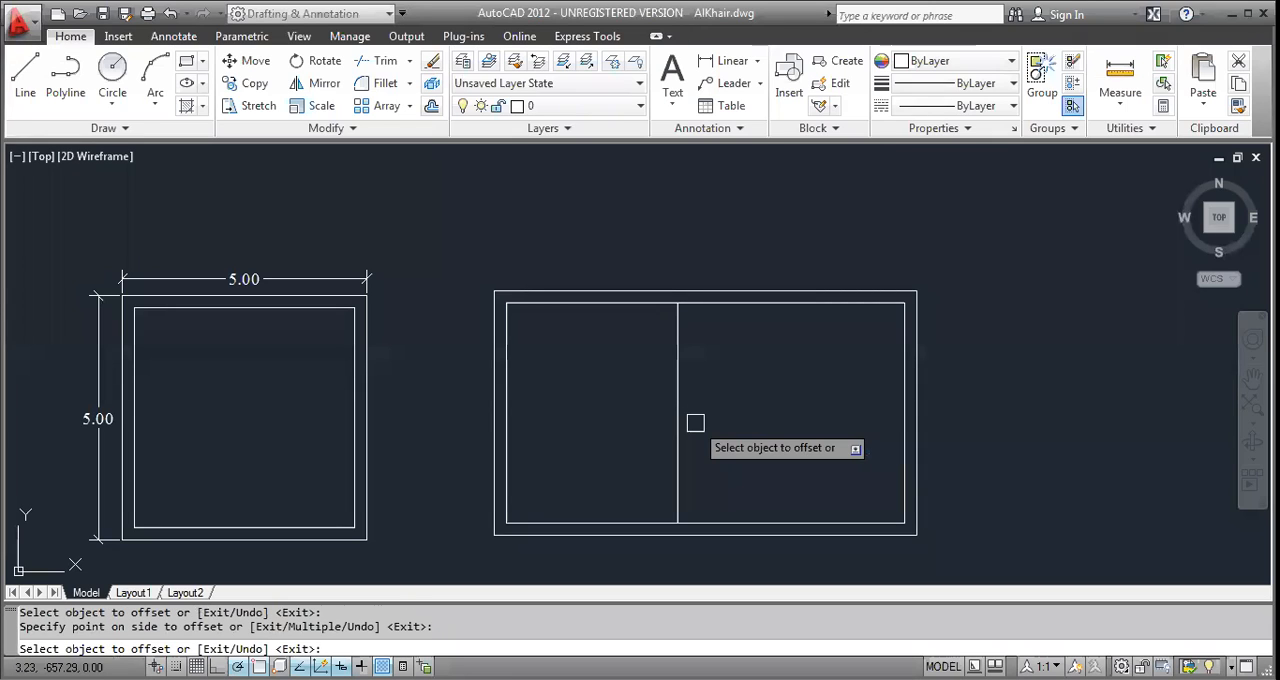
pyautogui.press('Escape')
pyautogui.press('Escape')
pyautogui.press('Escape')
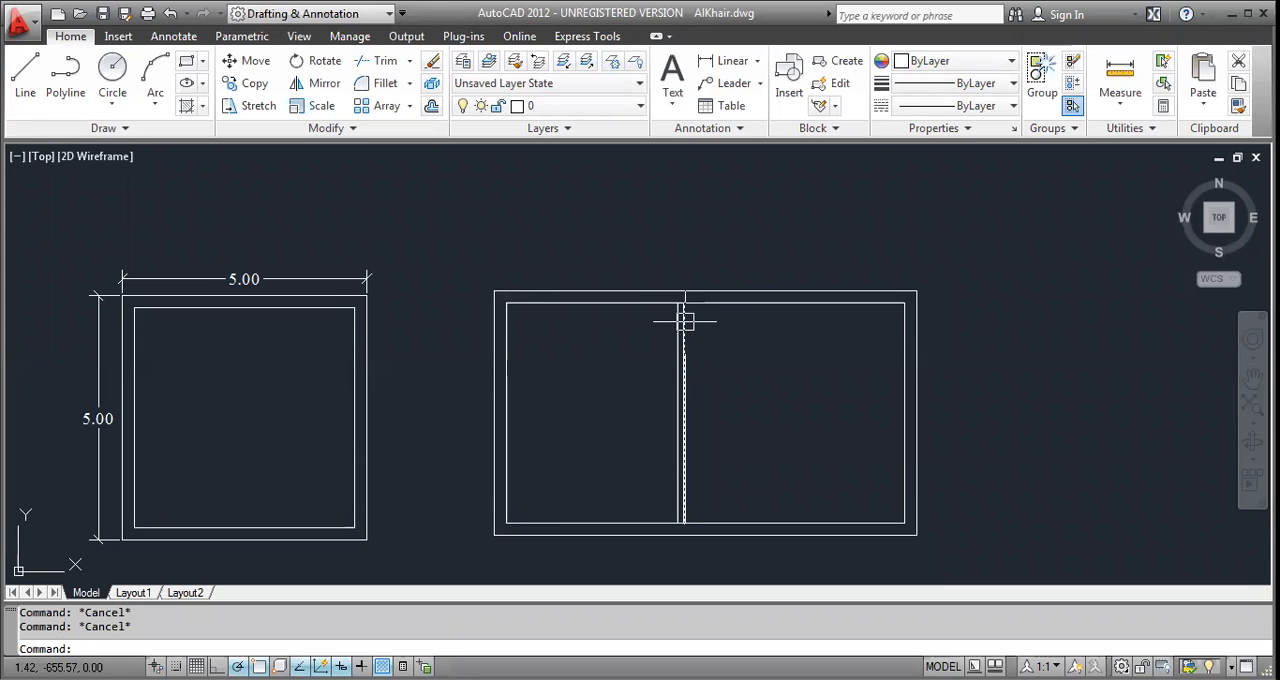
# Trim the inner wall lines between the two partition lines at the upper and lower ends of the dividing wall.
pyautogui.write('tr')
pyautogui.press('Return')
pyautogui.press('Return')
pyautogui.scroll(5, 684, 308)
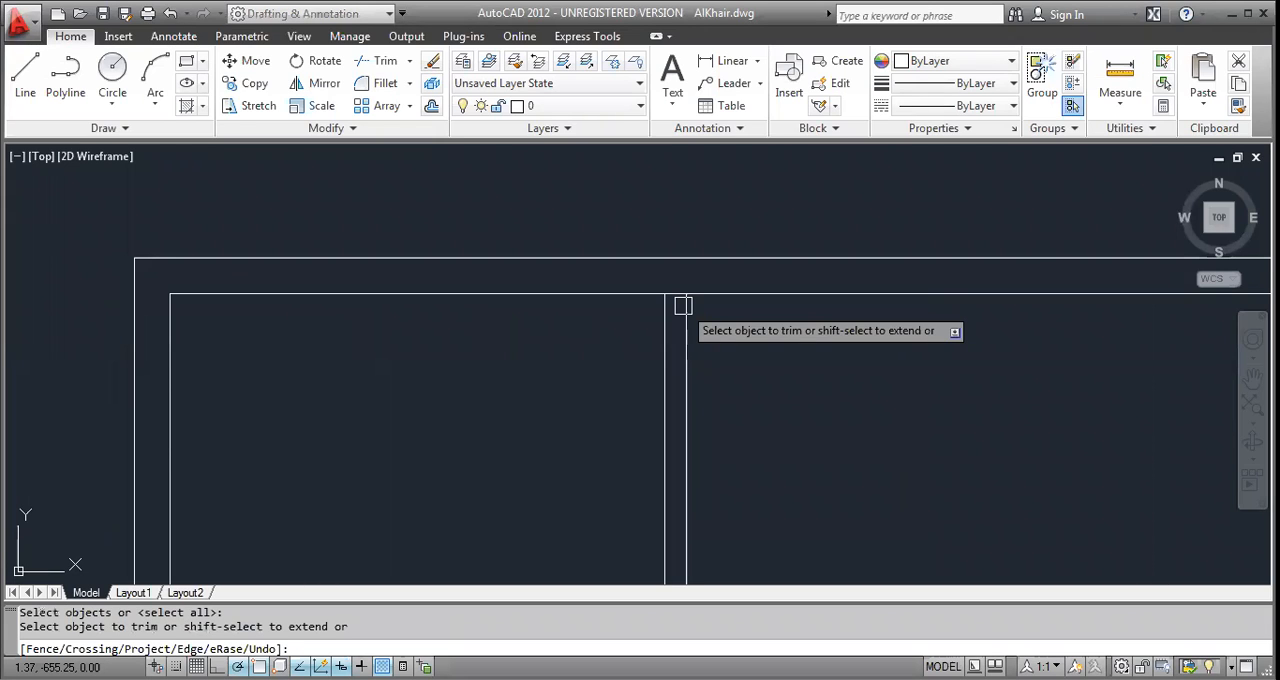
pyautogui.click(676, 292)
pyautogui.scroll(-3, 675, 285)
pyautogui.moveTo(706, 446); pyautogui.dragTo(644, 276, button='middle')
pyautogui.scroll(3, 564, 451)
pyautogui.click(563, 441)
pyautogui.scroll(-4, 555, 430)
pyautogui.scroll(2, 518, 352)
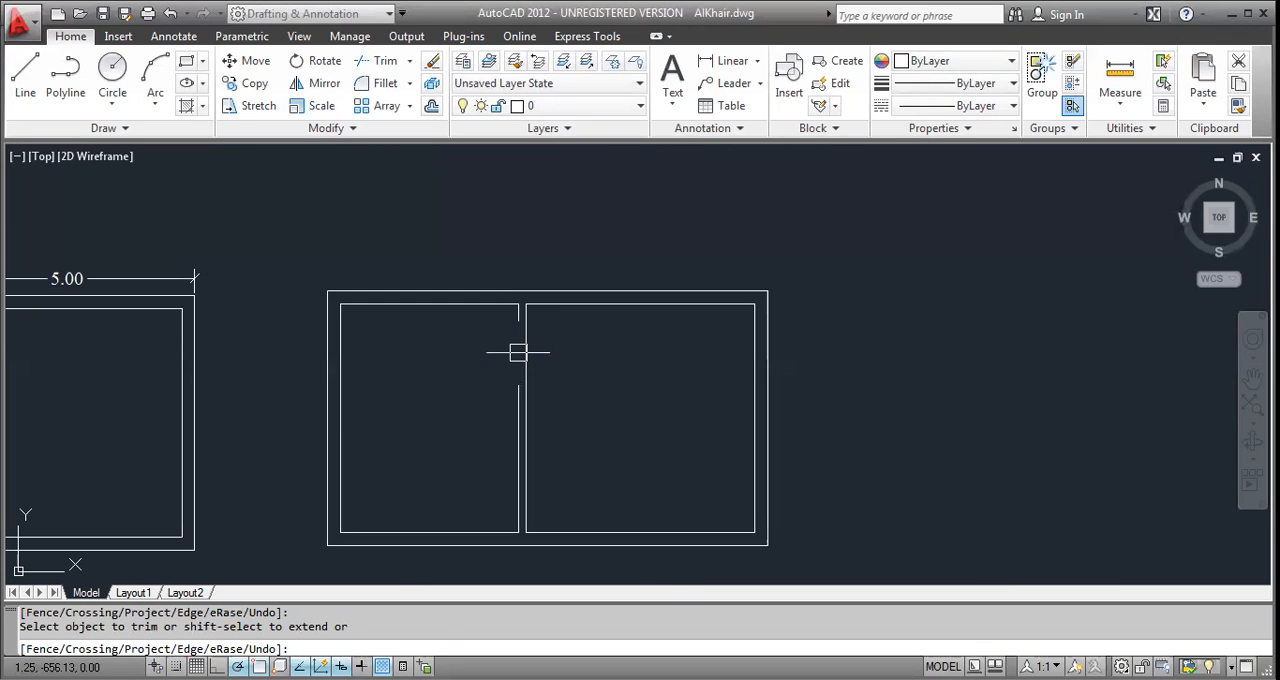
pyautogui.press('Escape')
pyautogui.press('Escape')
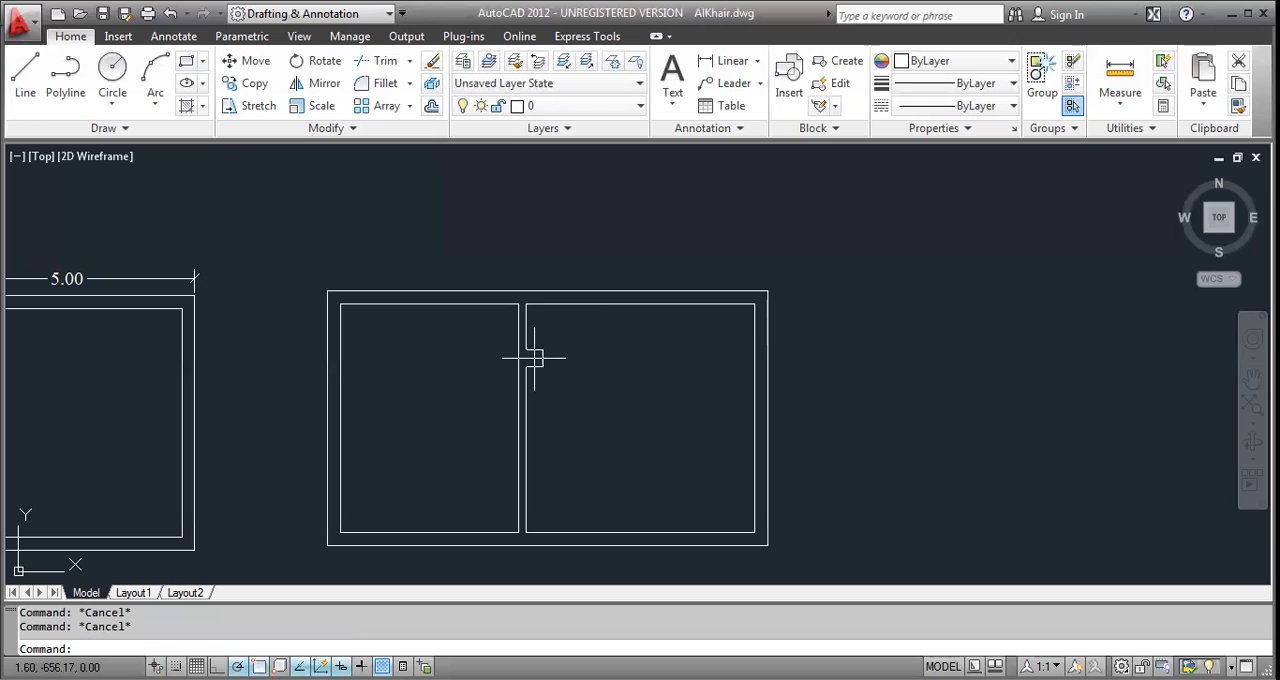
# Add a linear dimension above the two-room plan across its full outer width.
pyautogui.write('D')
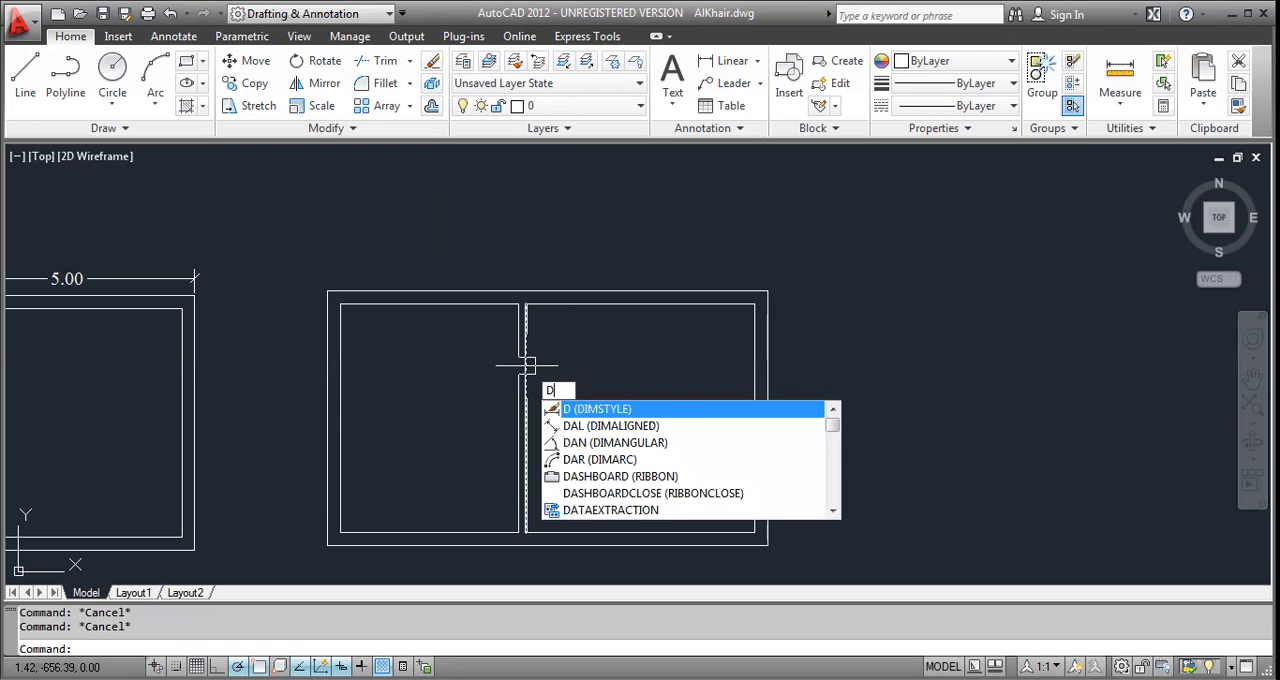
pyautogui.press('BackSpace')
pyautogui.write('DLI')
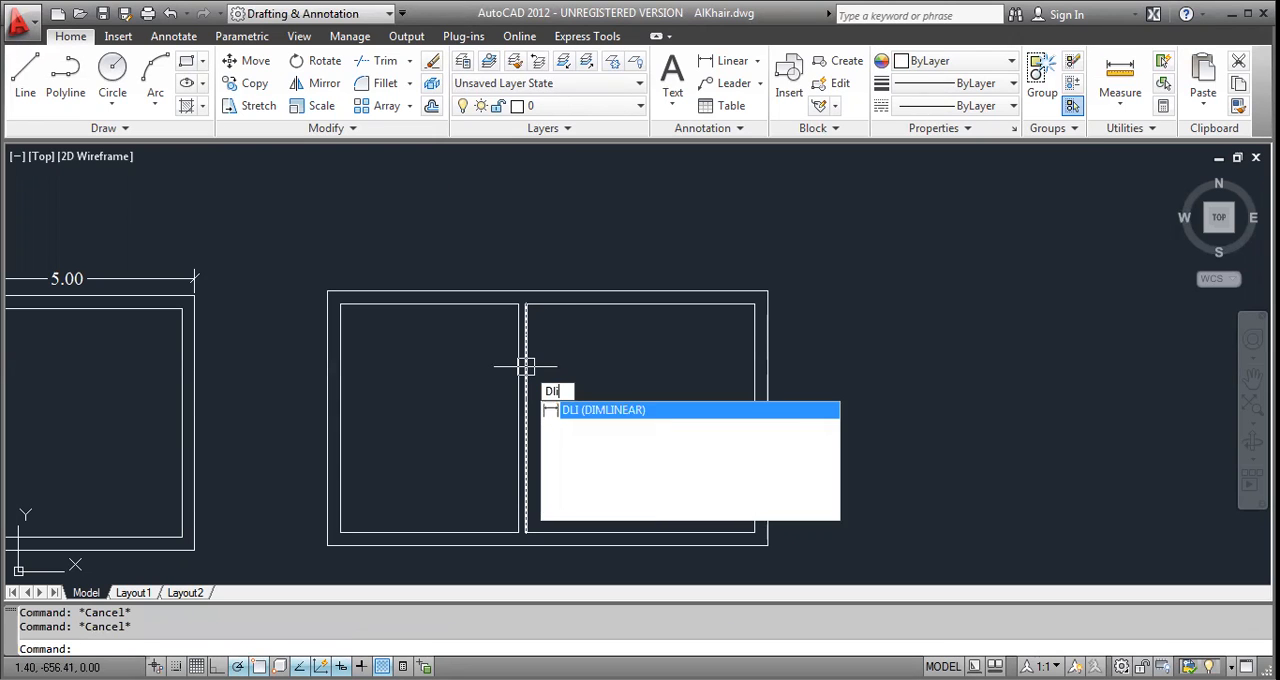
pyautogui.press('Return')
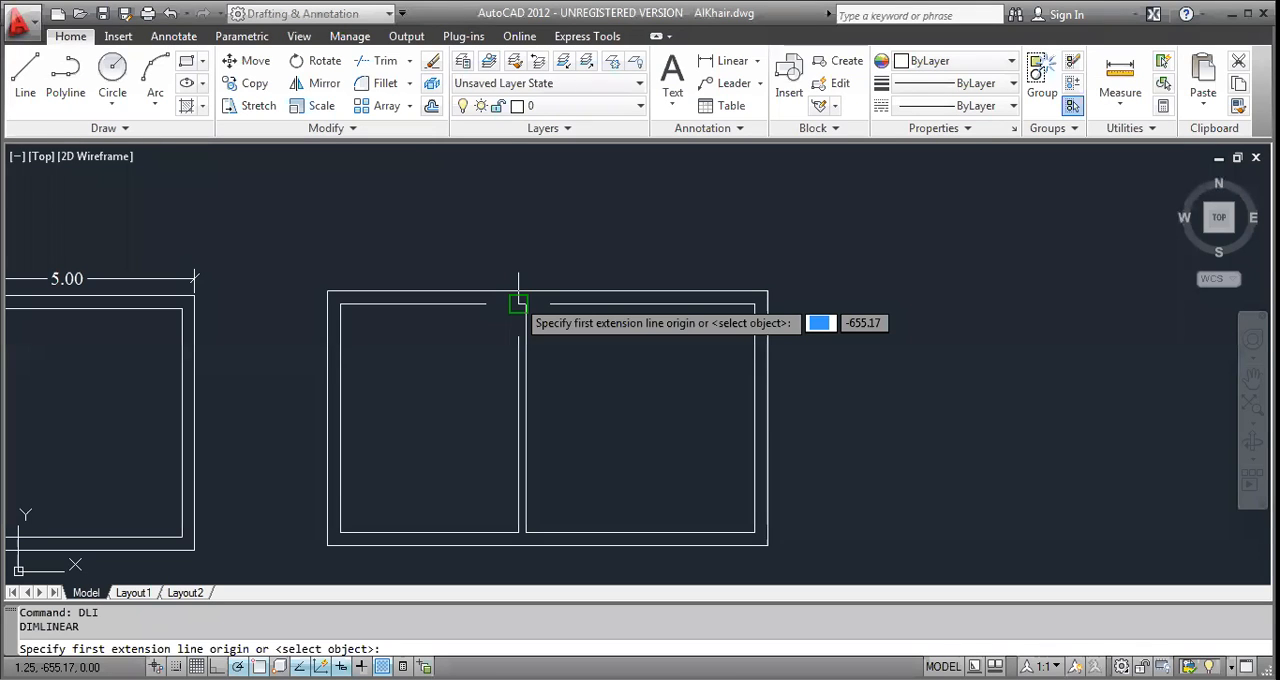
pyautogui.click(328, 291)
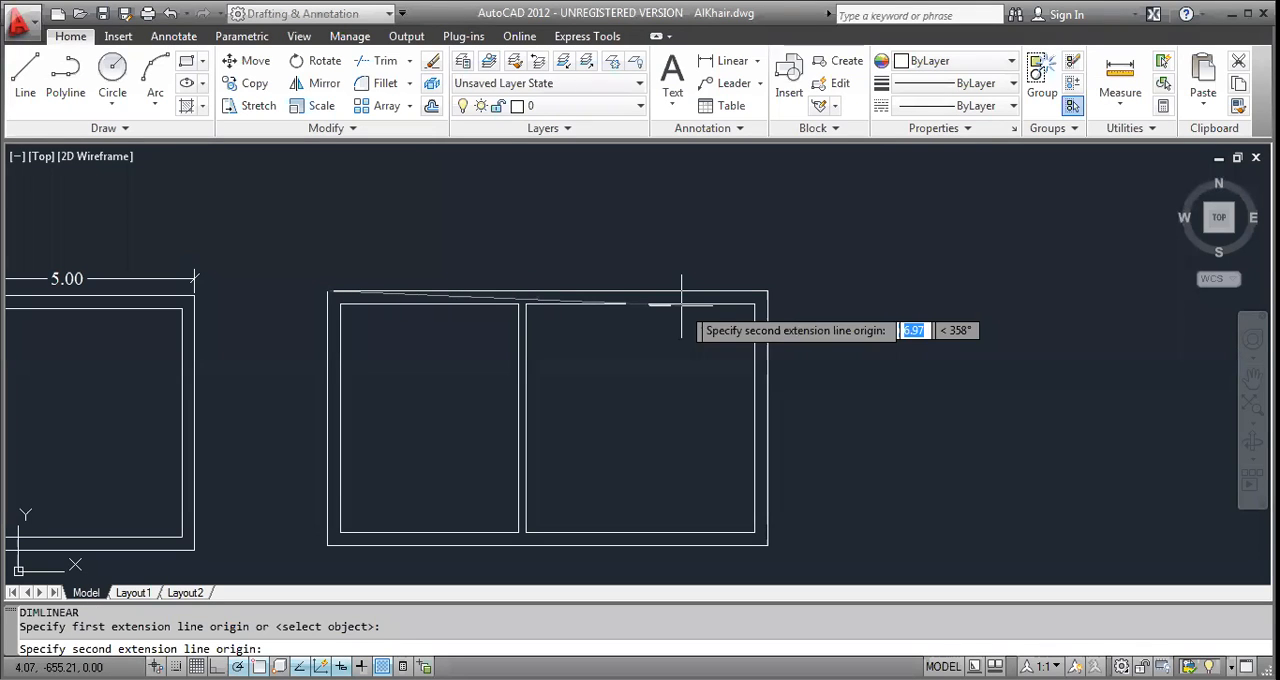
pyautogui.click(767, 291)
pyautogui.click(652, 271)
pyautogui.press('Return')
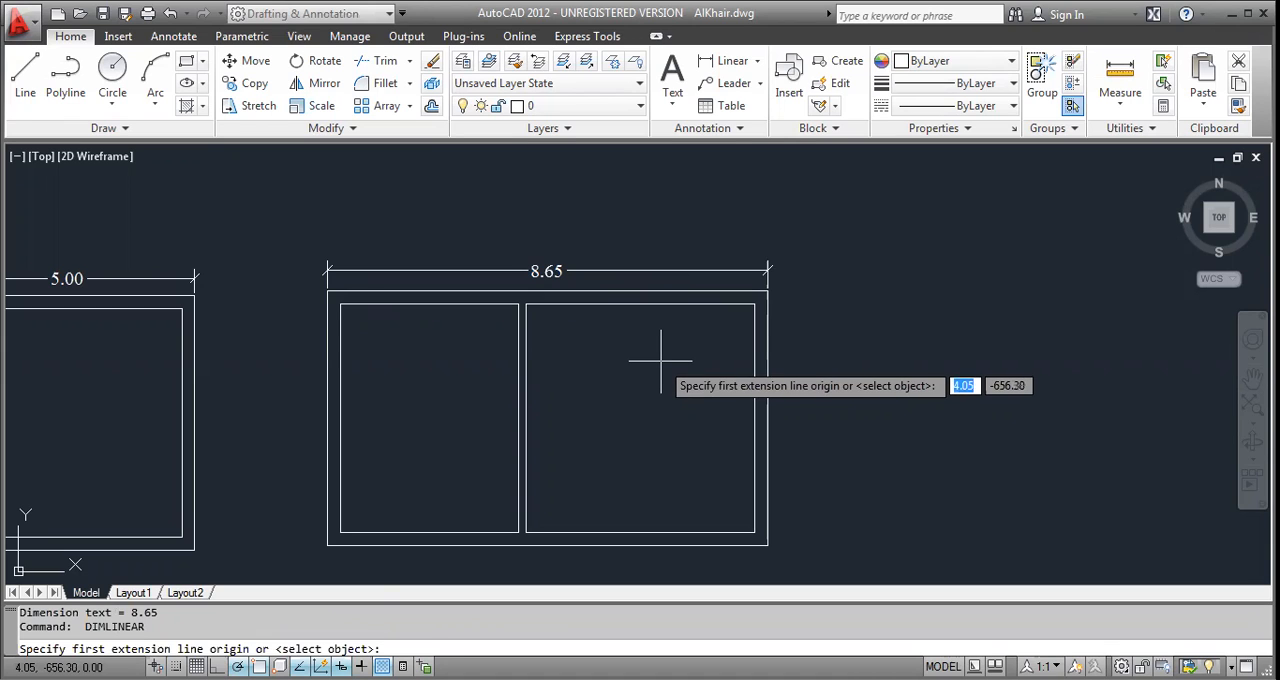
pyautogui.press('Escape')
pyautogui.press('Escape')
pyautogui.write('D')
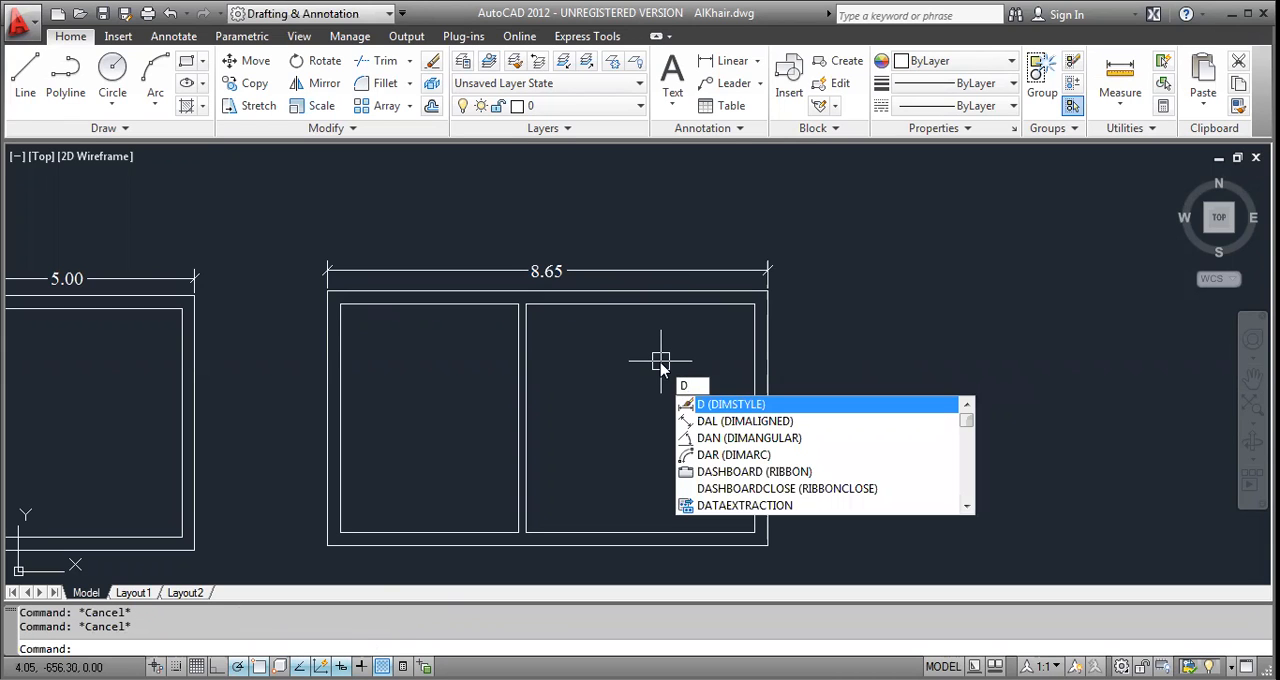
pyautogui.press('BackSpace')
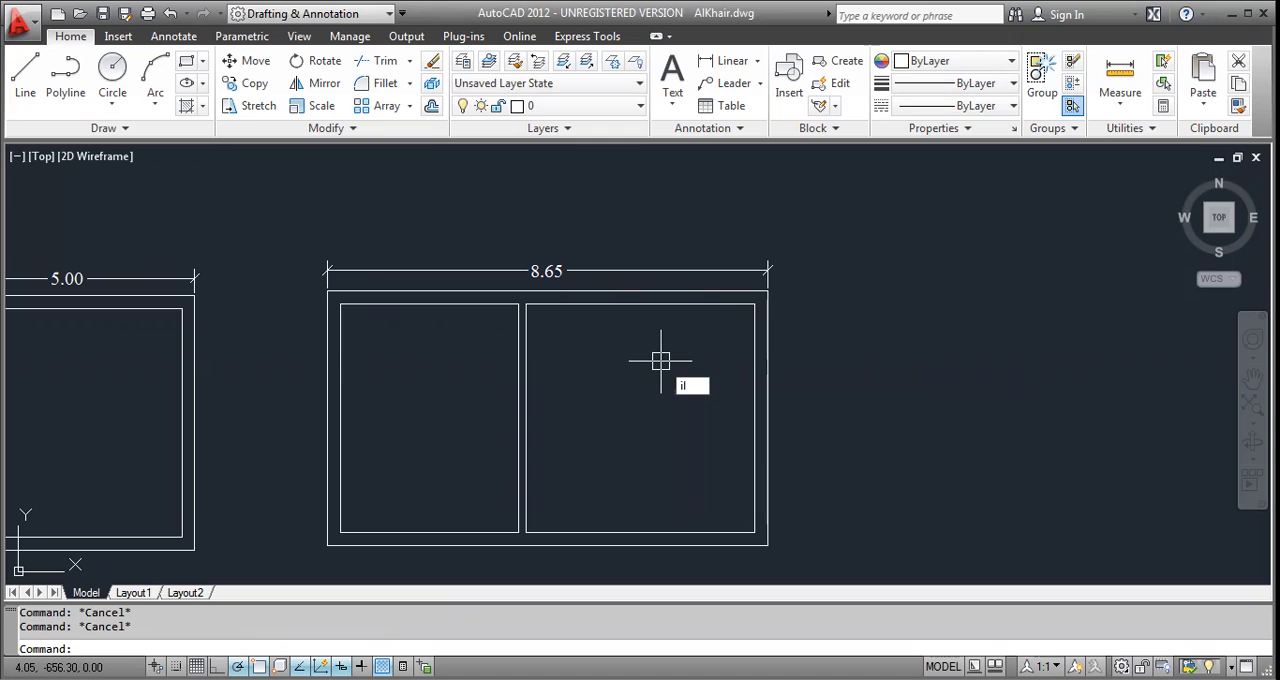
pyautogui.write('DI')
pyautogui.press('Return')
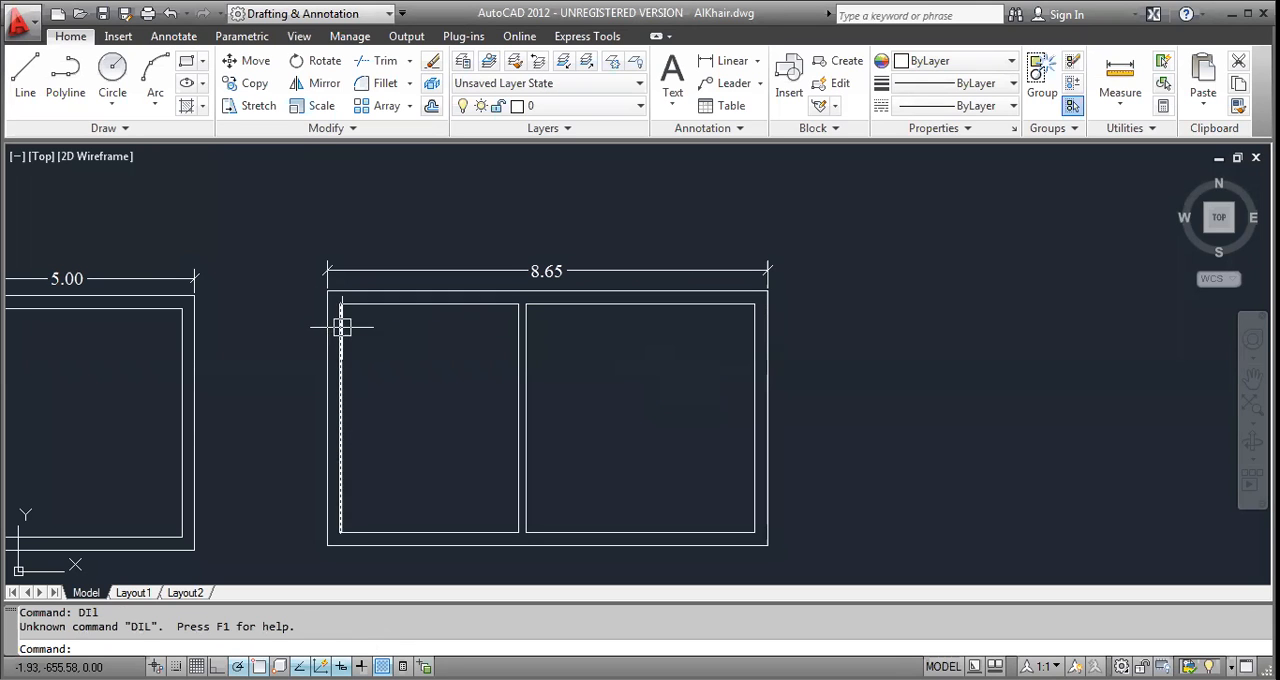
# Add a vertical linear dimension outside the two-room plan along its left outer edge.
pyautogui.write('dli')
pyautogui.press('Return')
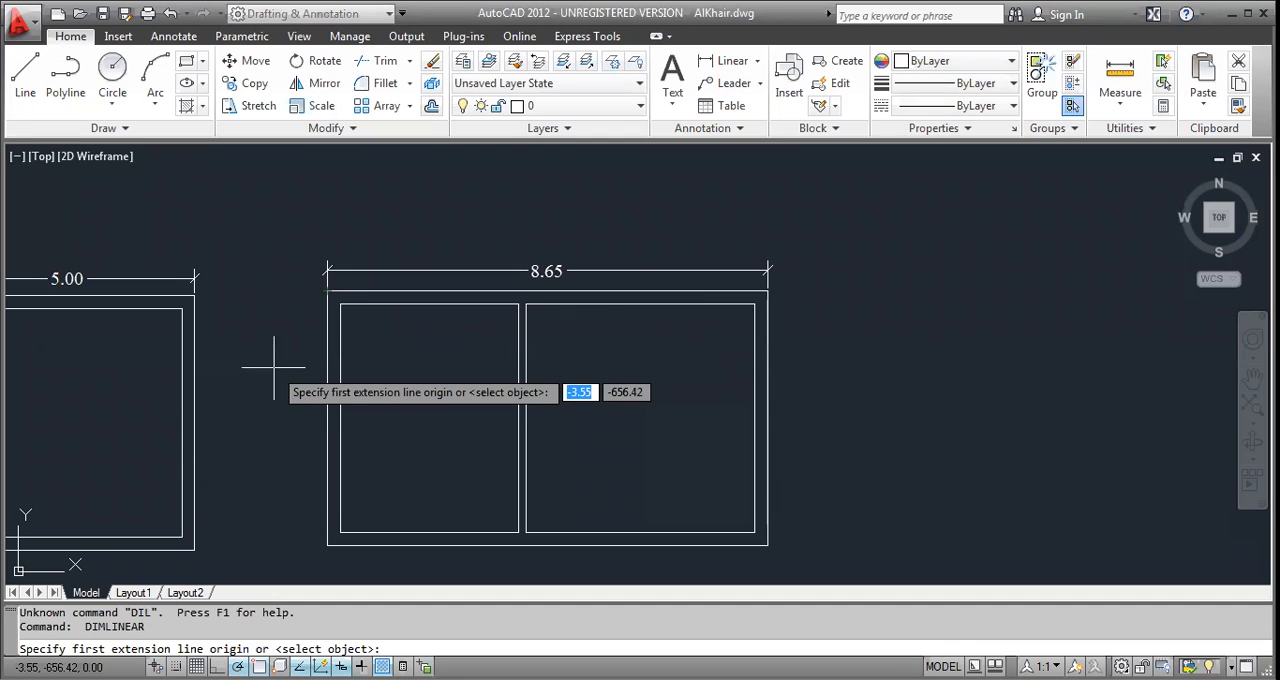
pyautogui.press('Return')
pyautogui.click(326, 373)
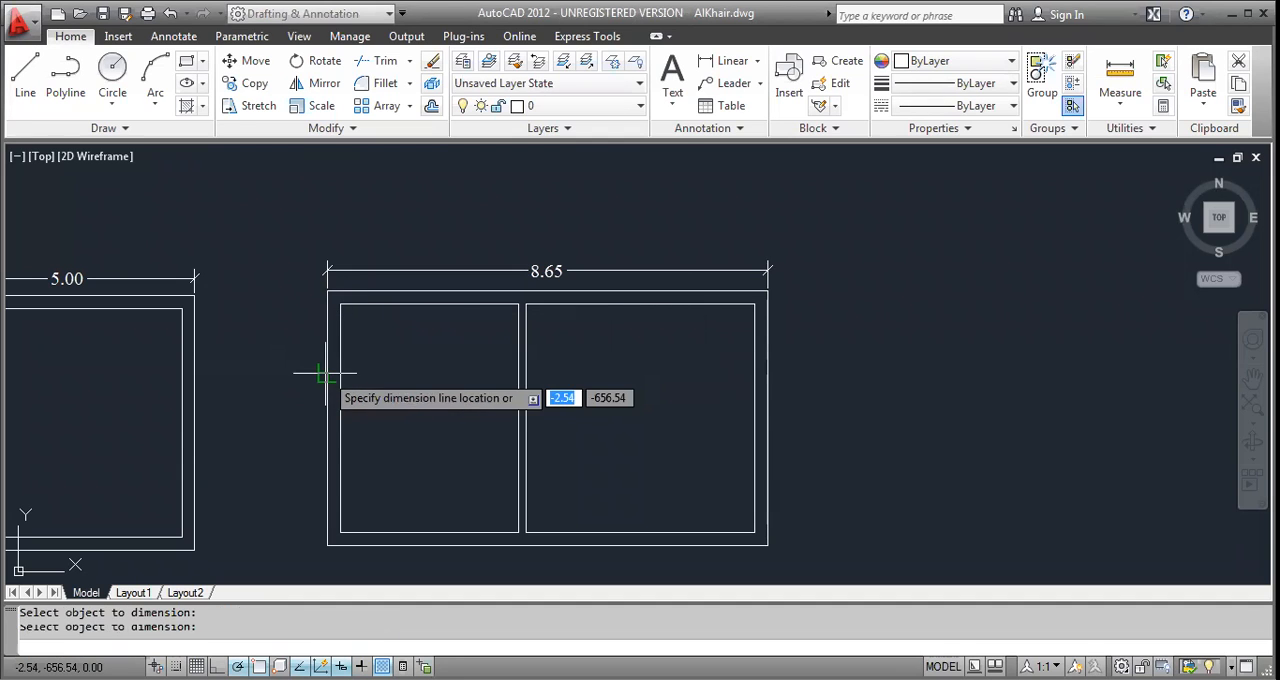
pyautogui.scroll(5, 295, 413)
pyautogui.scroll(2, 298, 408)
pyautogui.click(305, 402)
pyautogui.scroll(-7, 305, 402)
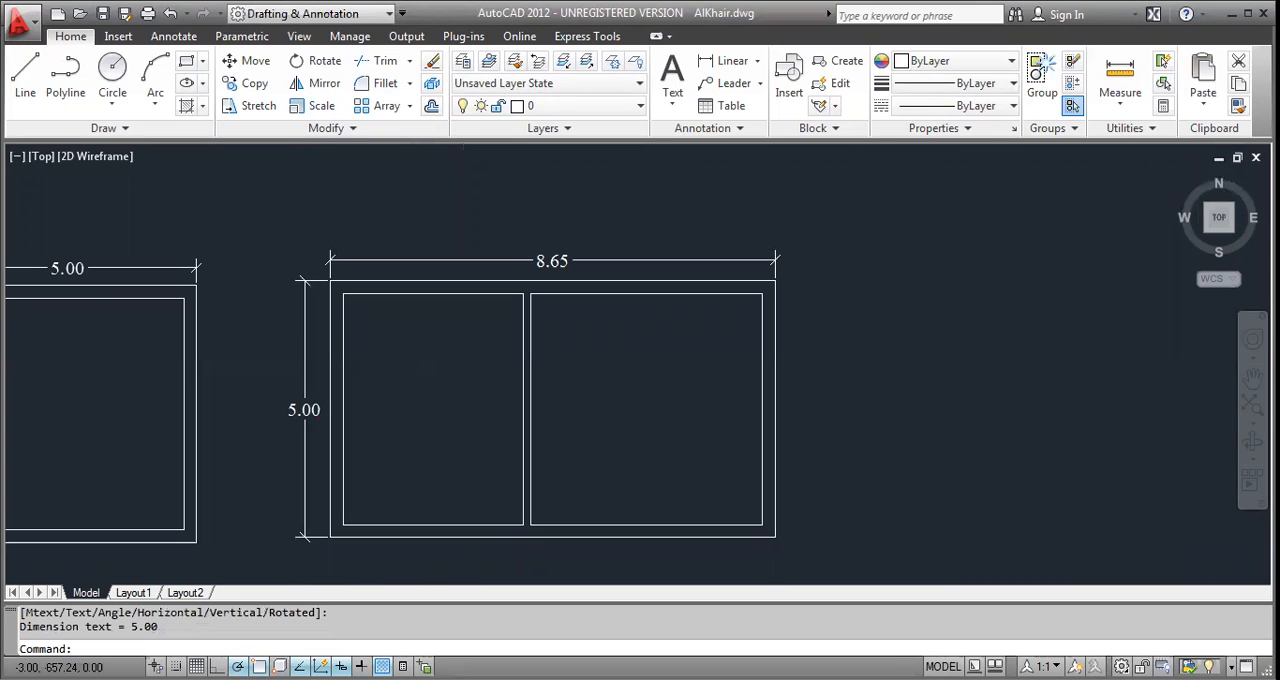
pyautogui.press('Escape')
# Dimension the inner width of the right room, placing the dimension inside it just below the upper wall.
pyautogui.scroll(2, 333, 288)
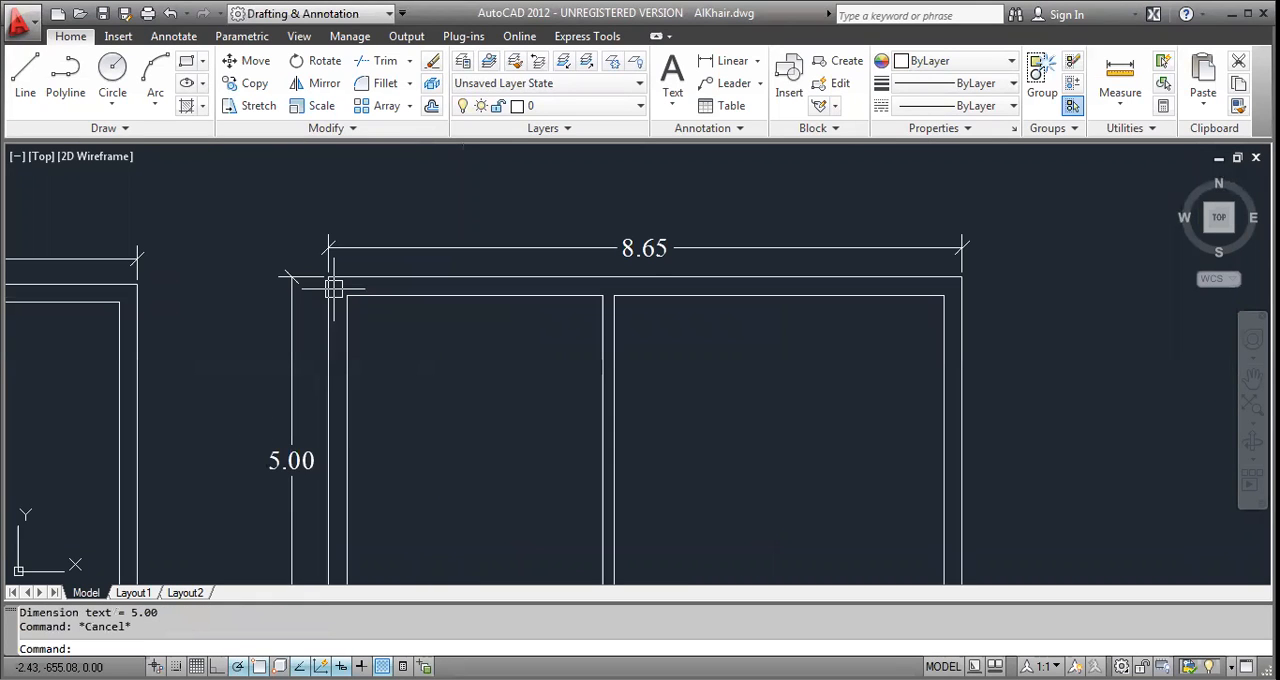
pyautogui.scroll(-2, 323, 286)
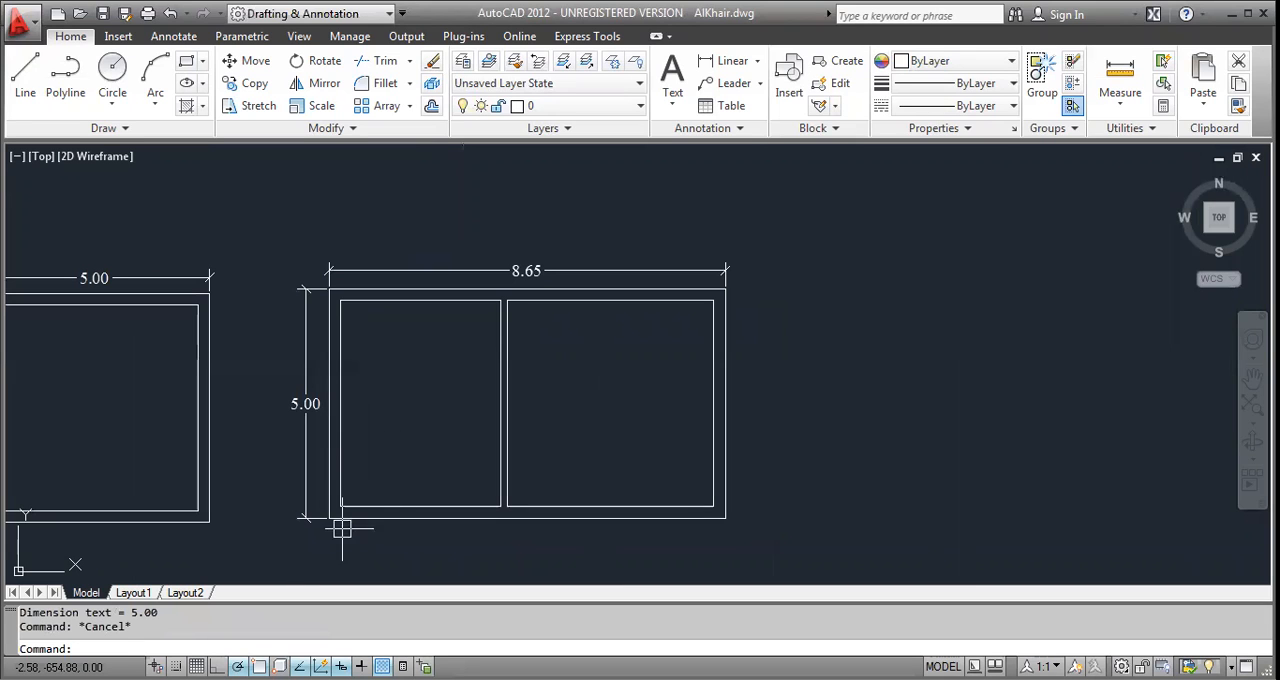
pyautogui.press('Return')
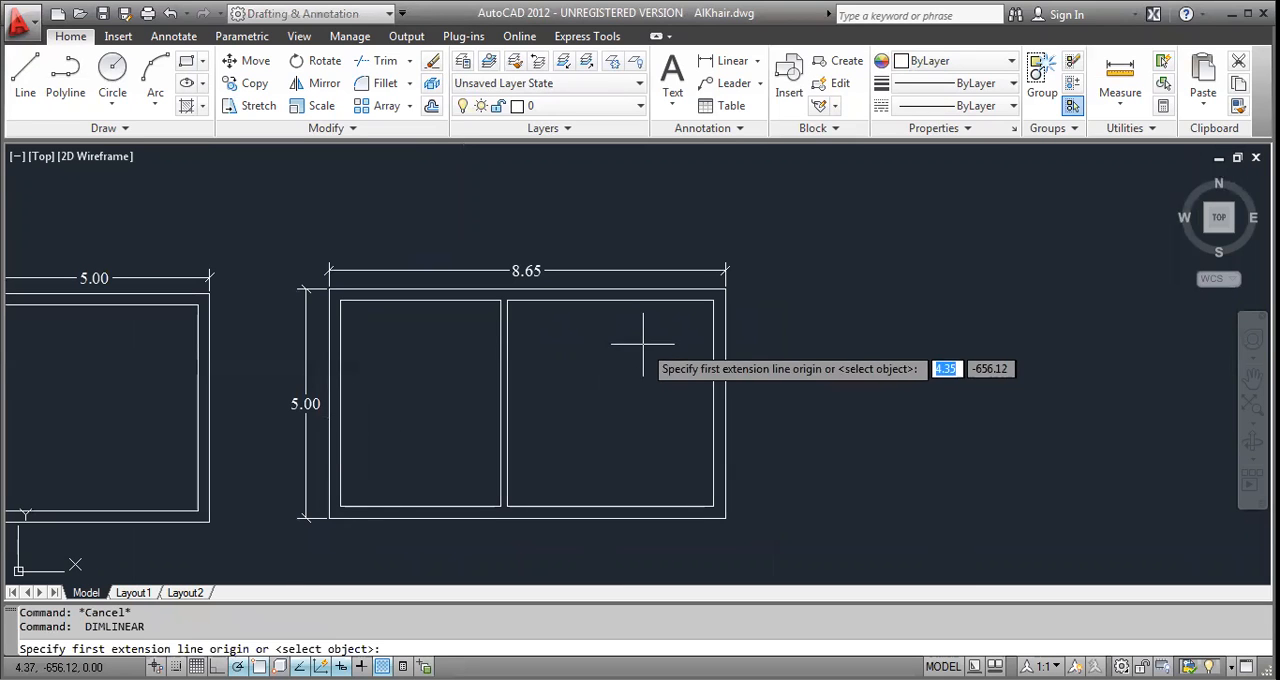
pyautogui.press('Return')
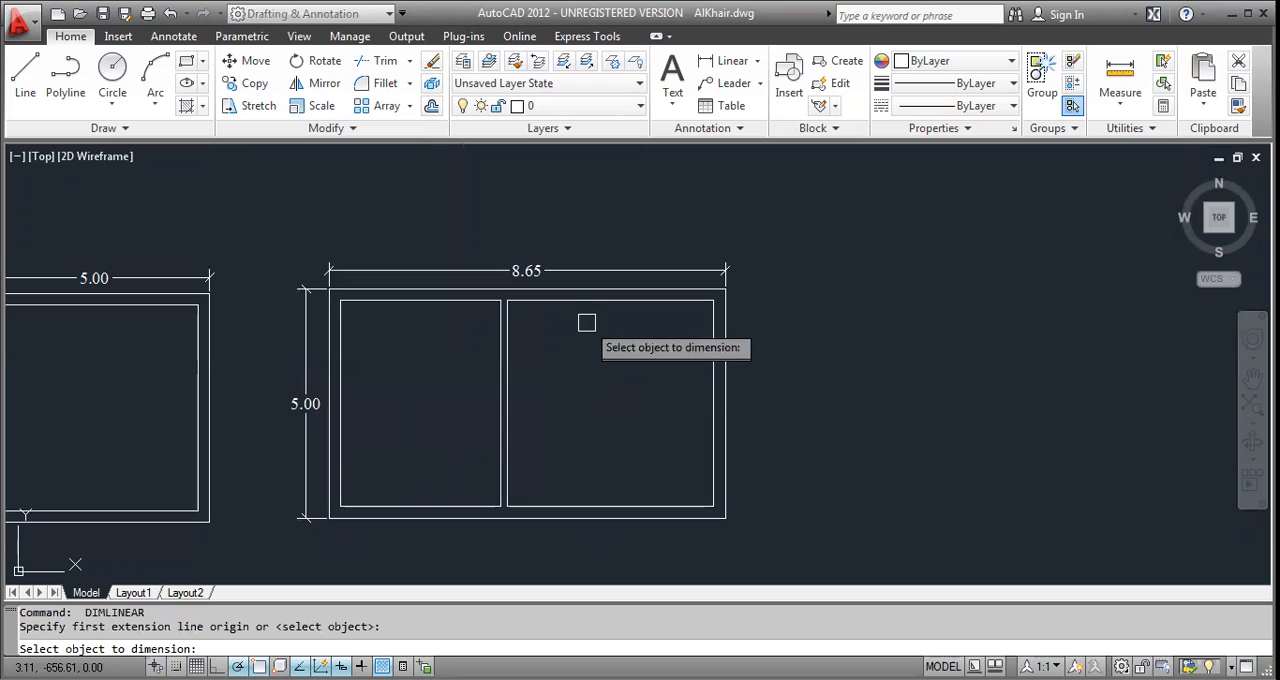
pyautogui.click(586, 301)
pyautogui.scroll(2, 592, 319)
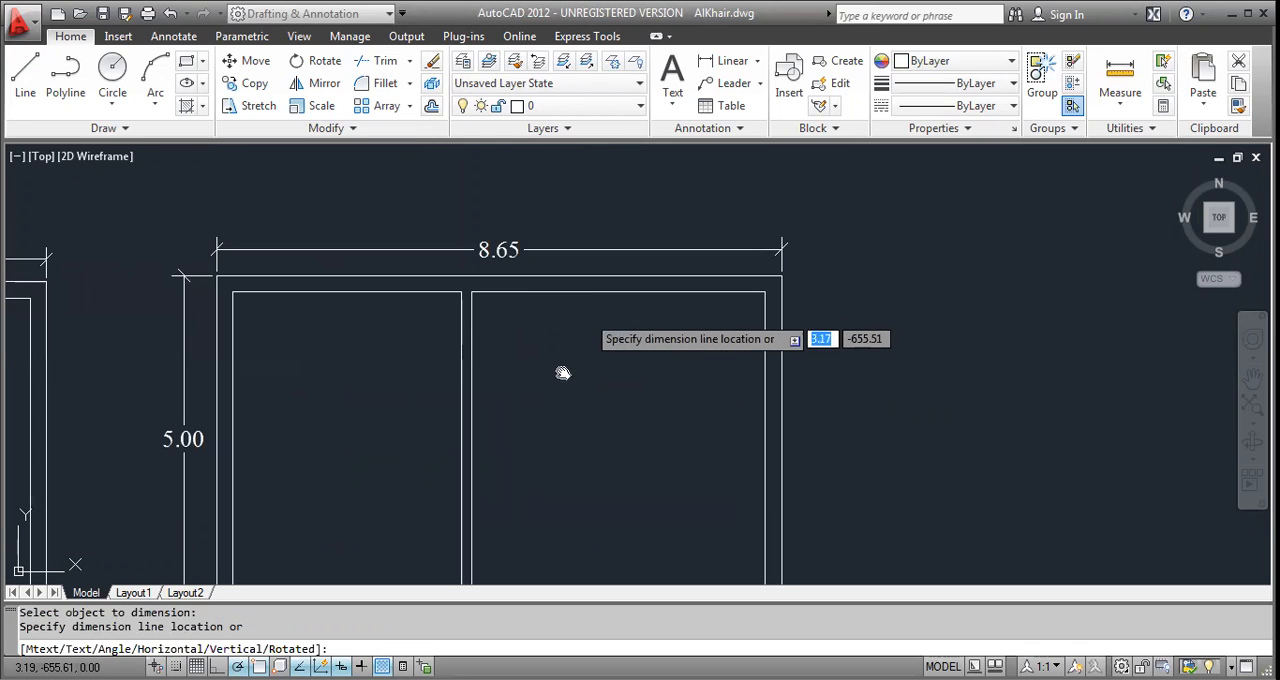
pyautogui.click(551, 314)
pyautogui.moveTo(563, 366); pyautogui.dragTo(543, 313, button='middle')
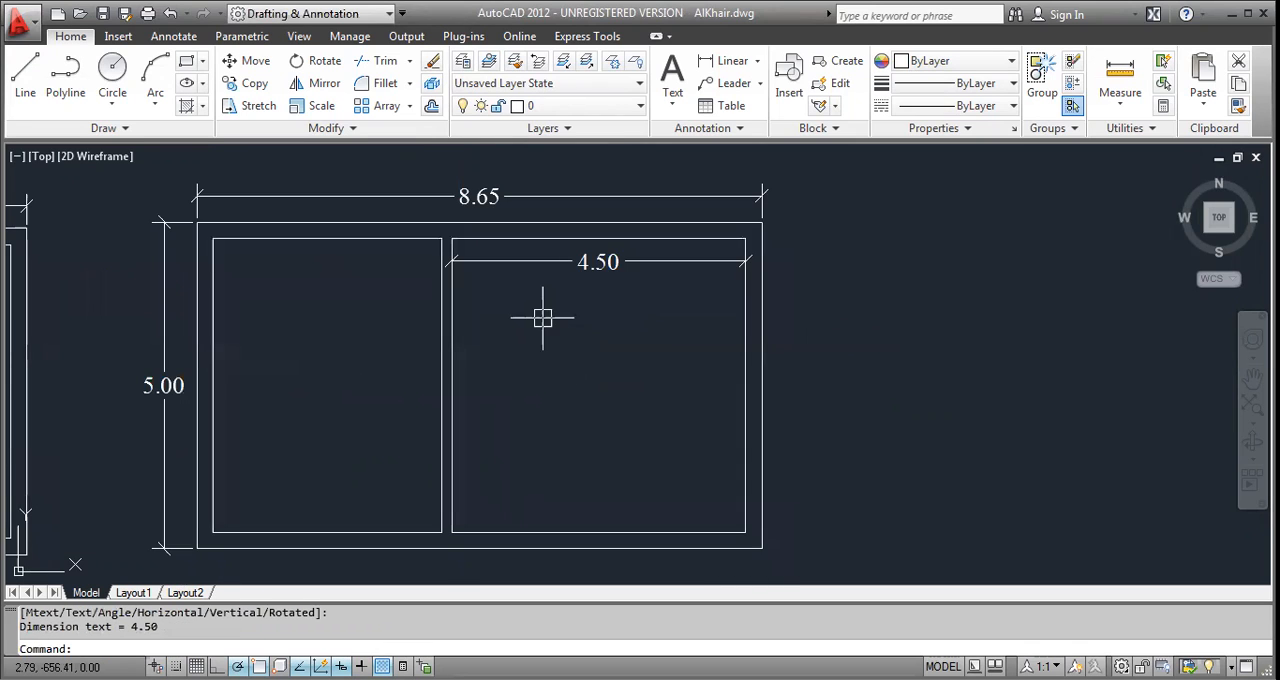
pyautogui.press('Return')
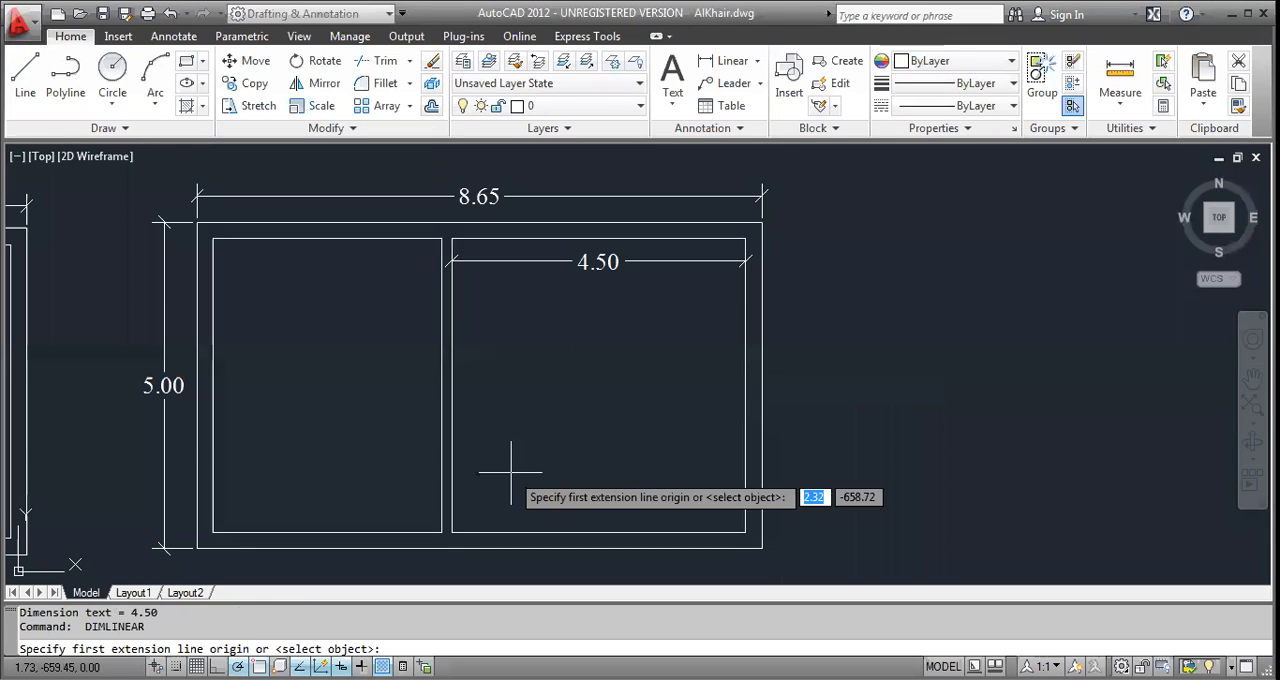
pyautogui.click(451, 533)
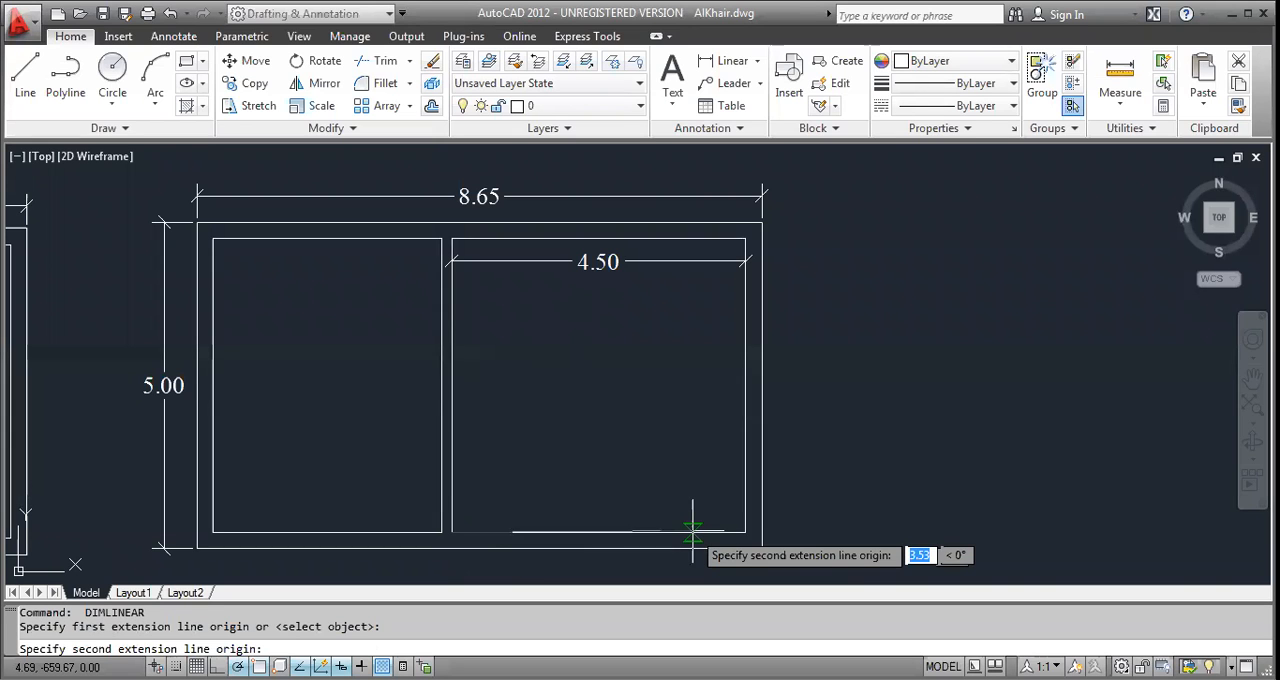
pyautogui.click(743, 532)
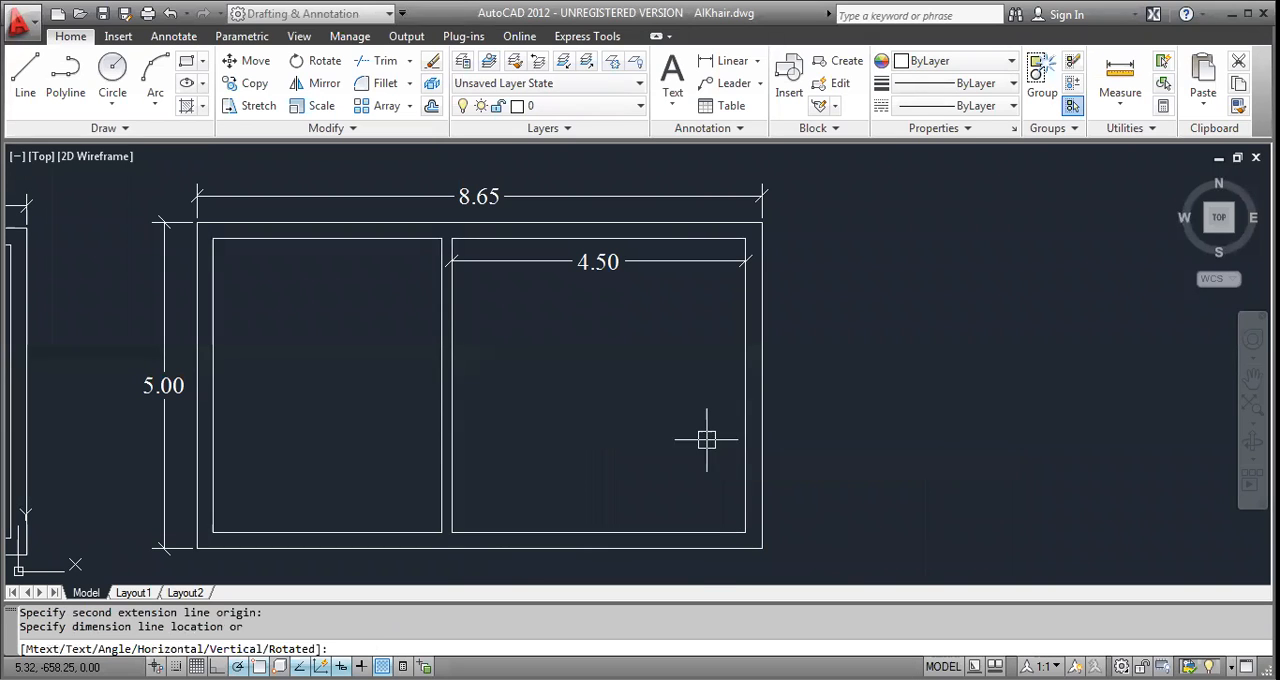
pyautogui.press('Escape')
# Dimension the inner height of the left room, placing the dimension inside it beside the left wall.
pyautogui.press('Return')
pyautogui.press('Return')
pyautogui.click(213, 405)
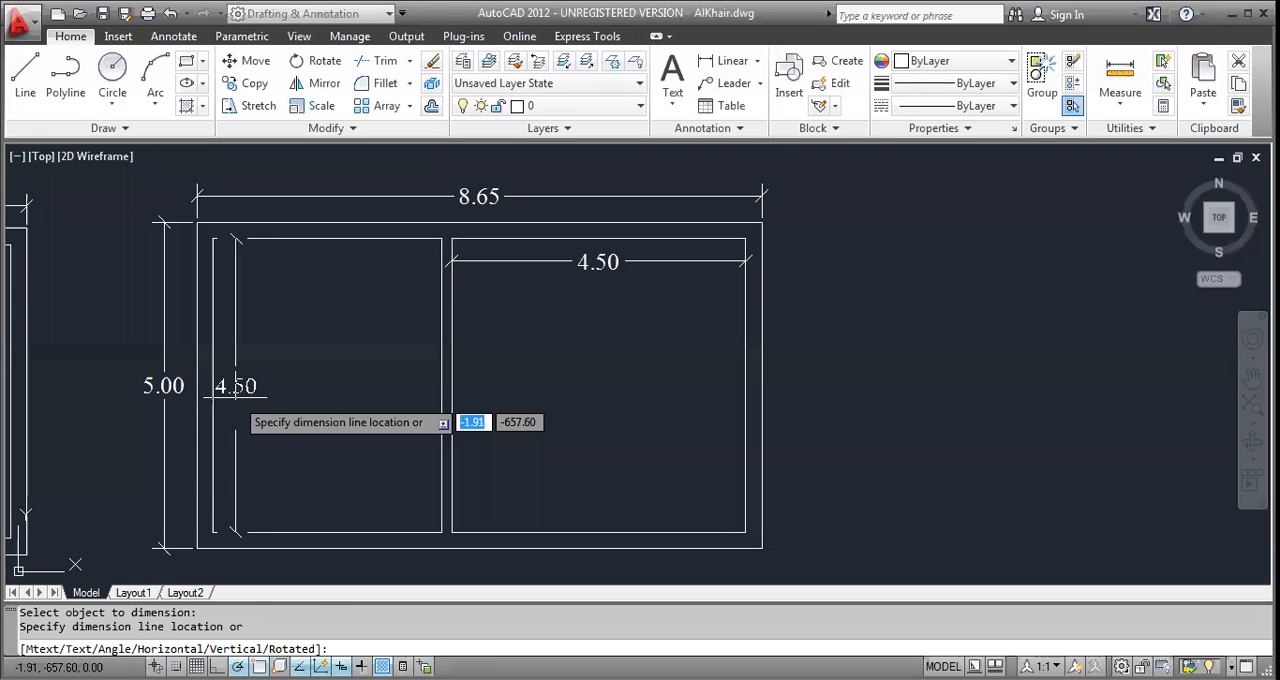
pyautogui.click(237, 392)
# Dimension the inner width of the left room, placing the dimension inside it just below the upper wall.
pyautogui.press('Return')
pyautogui.press('Return')
pyautogui.click(331, 238)
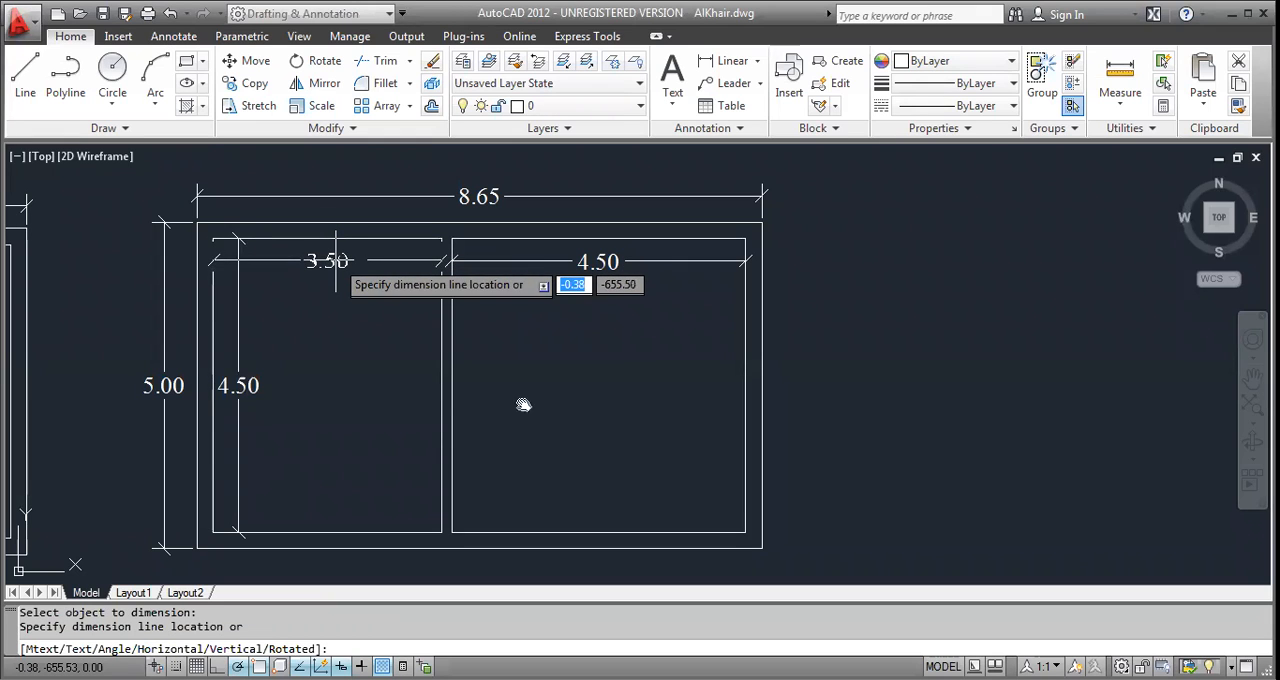
pyautogui.click(335, 258)
pyautogui.press('Escape')
pyautogui.press('Escape')
# Draw a 13.30 by 6.00 rectangle in the empty space beyond the two-room plan's right side.
pyautogui.scroll(-5, 380, 386)
pyautogui.moveTo(523, 404); pyautogui.dragTo(437, 386, button='middle')
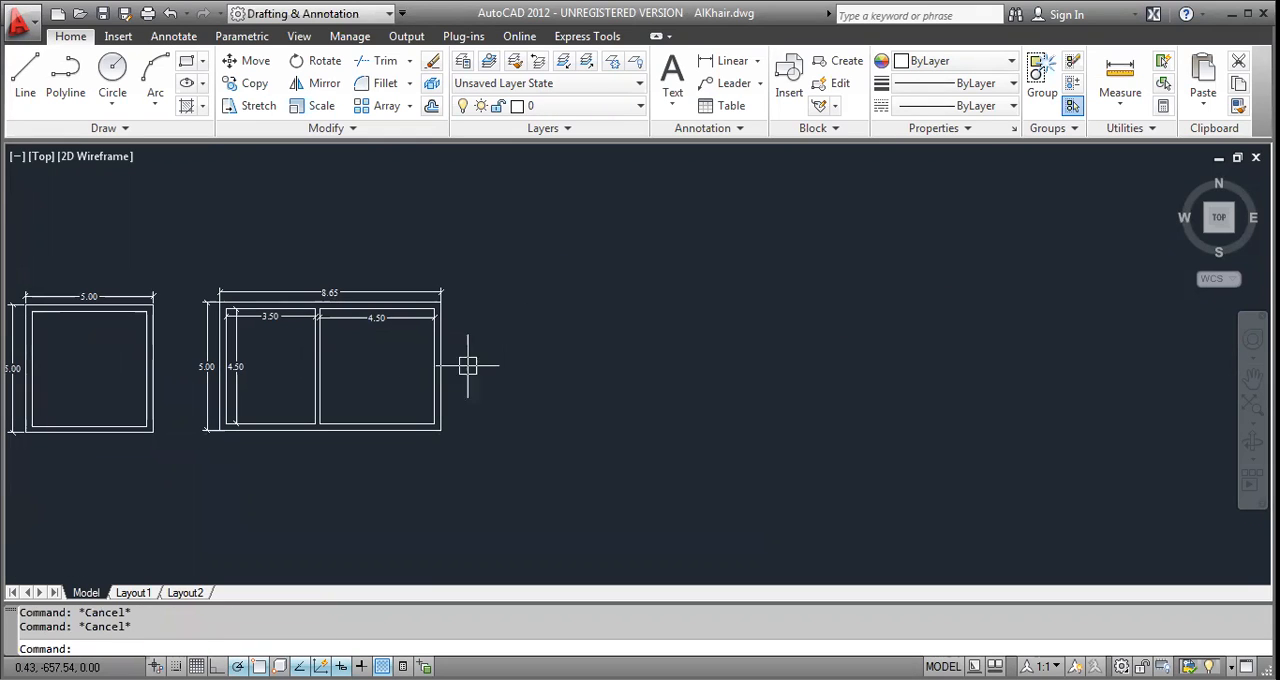
pyautogui.write('rec')
pyautogui.press('Return')
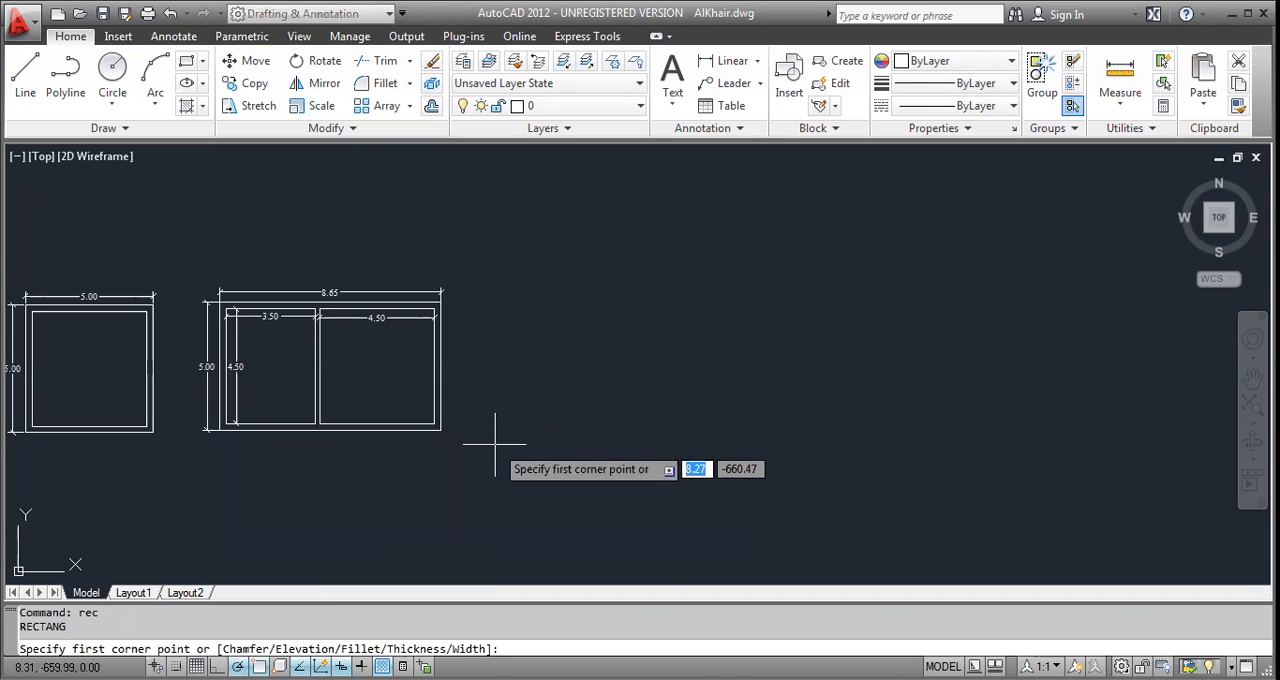
pyautogui.click(494, 445)
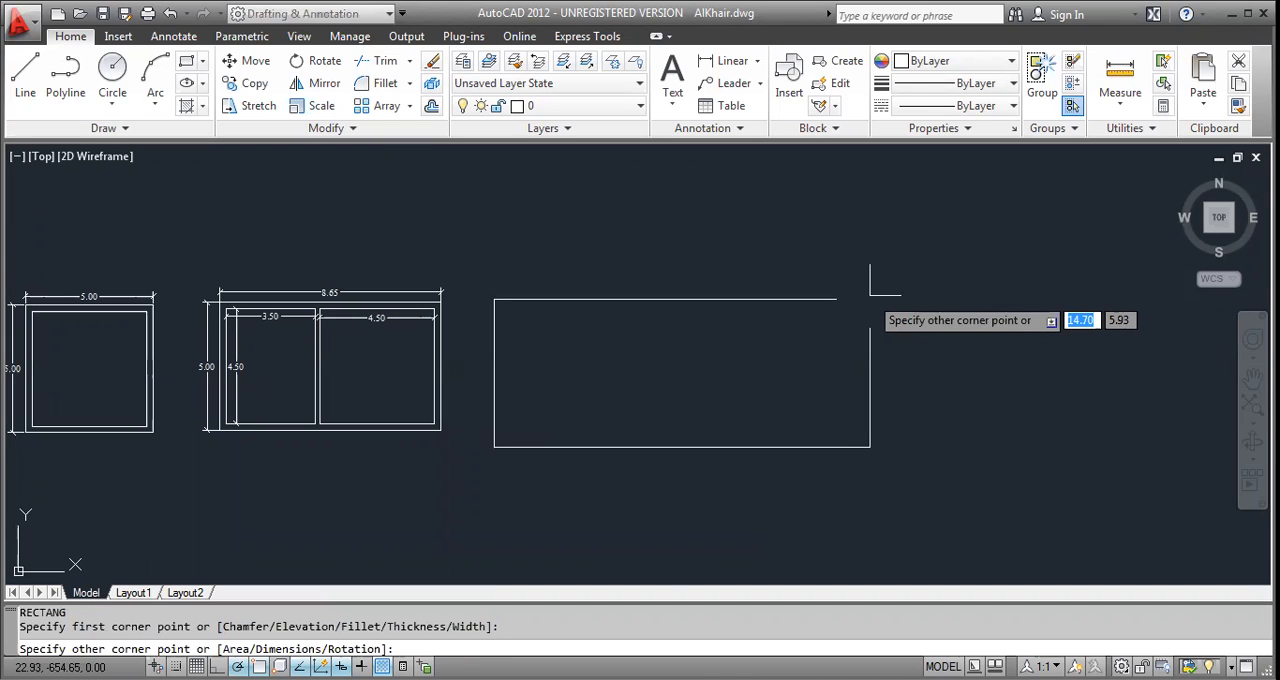
pyautogui.write('13')
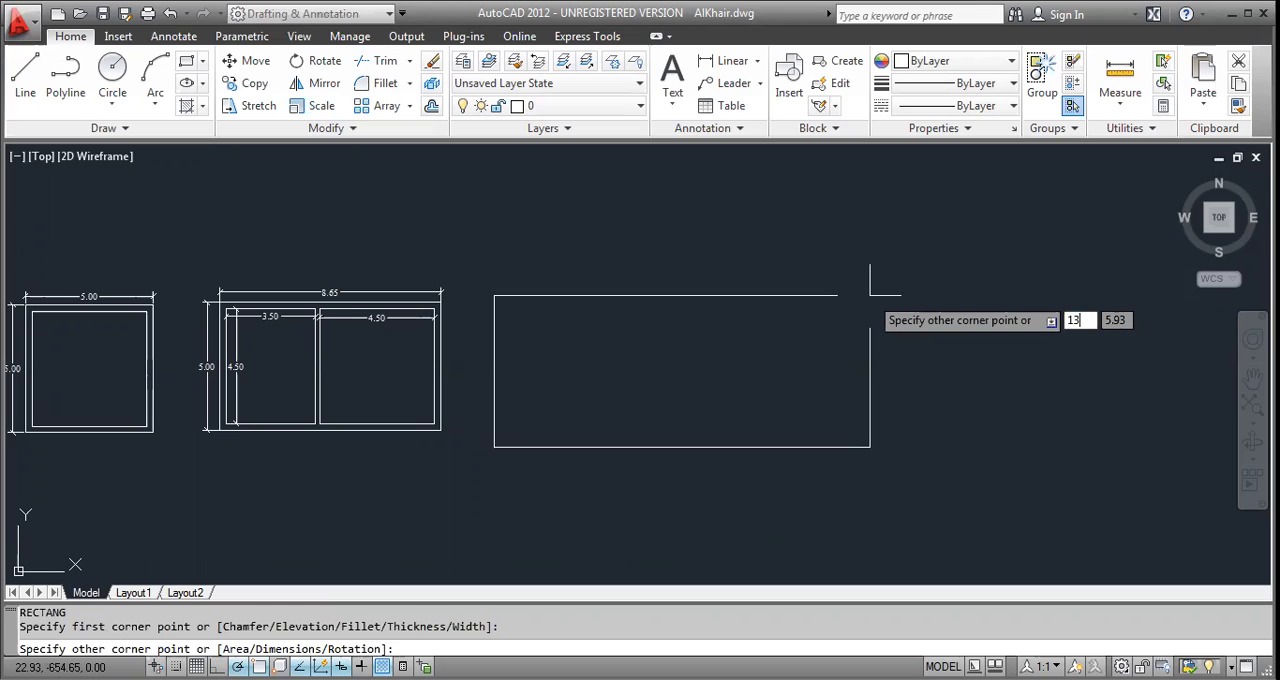
pyautogui.write('.30')
pyautogui.press('Tab')
pyautogui.write('6.00')
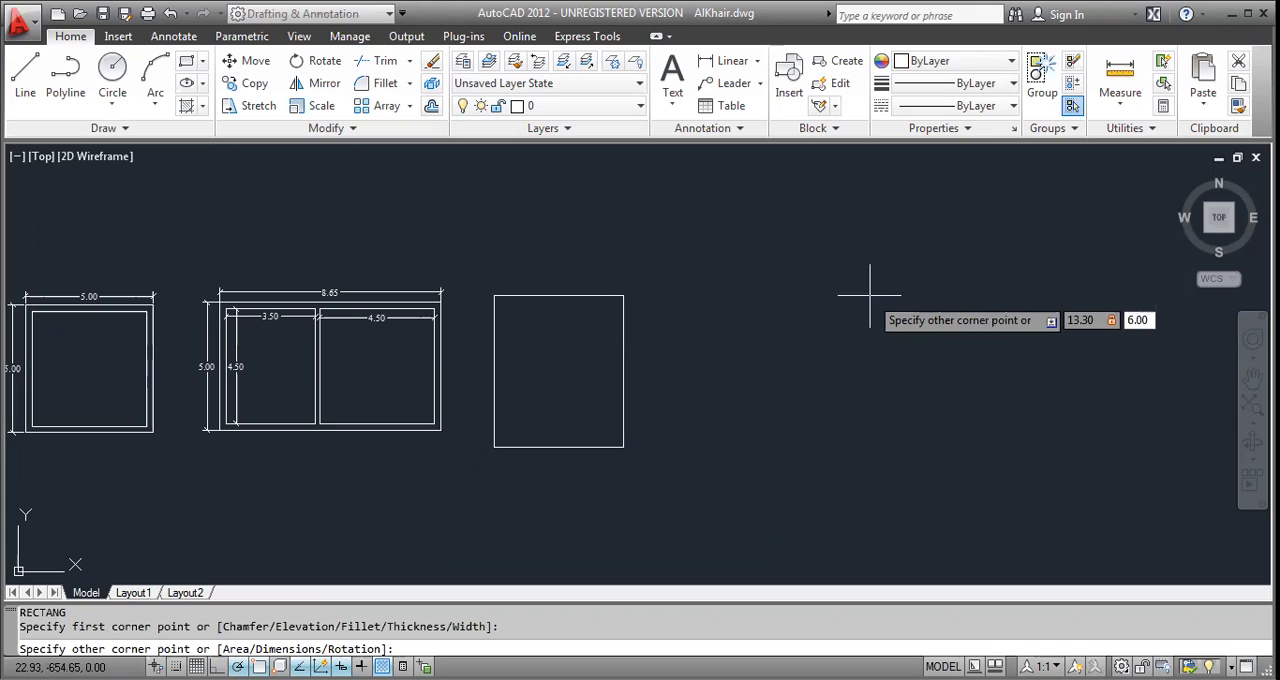
pyautogui.press('Return')
pyautogui.press('Escape')
pyautogui.press('Escape')
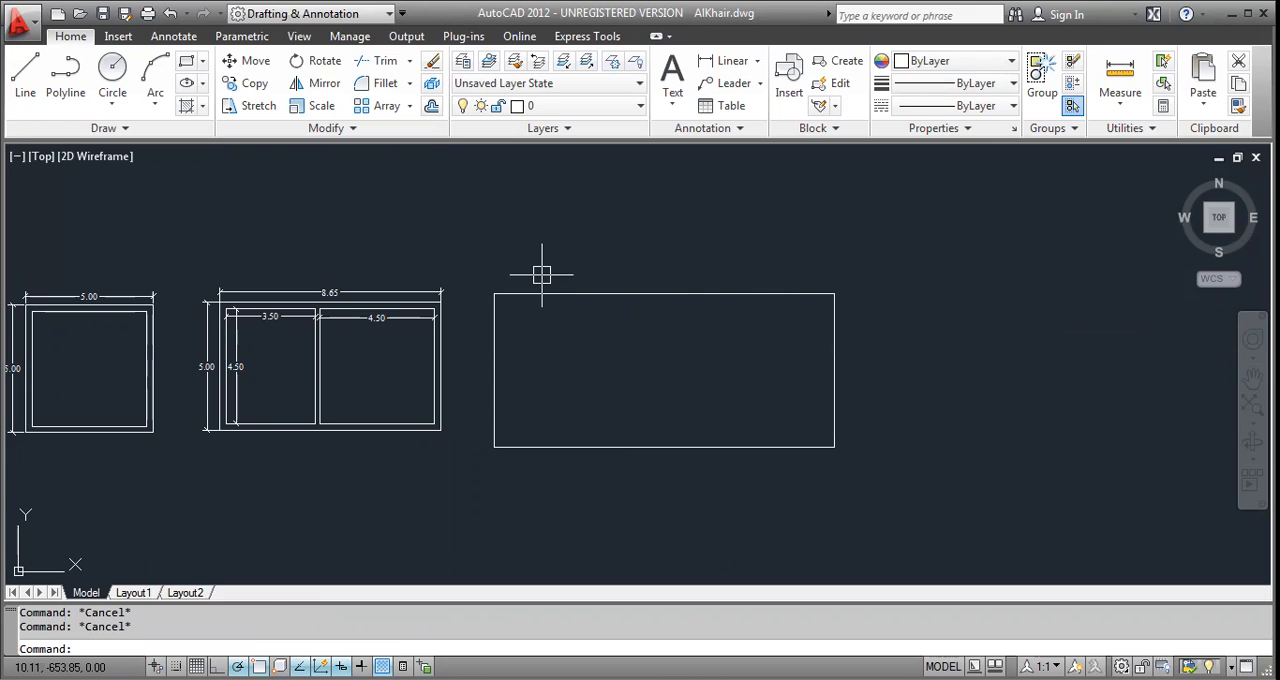
# Add a horizontal linear dimension above the new rectangle, spanning its upper two corners.
pyautogui.write('d')
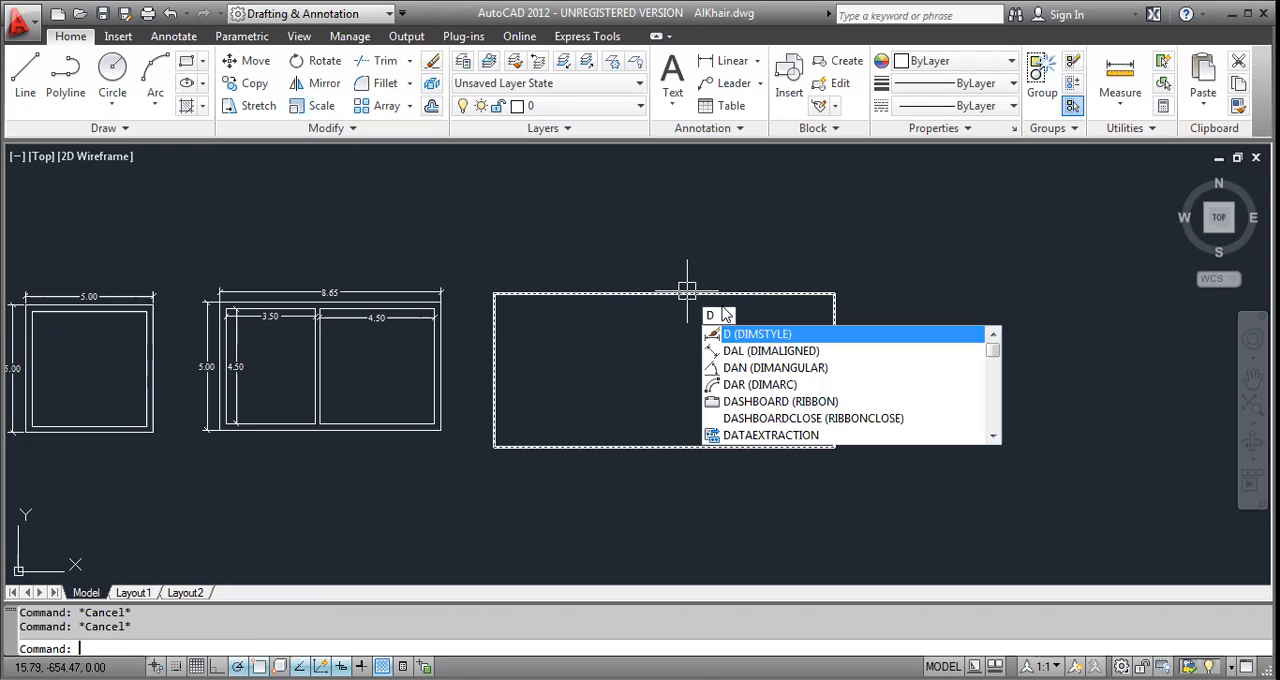
pyautogui.write('li')
pyautogui.press('Return')
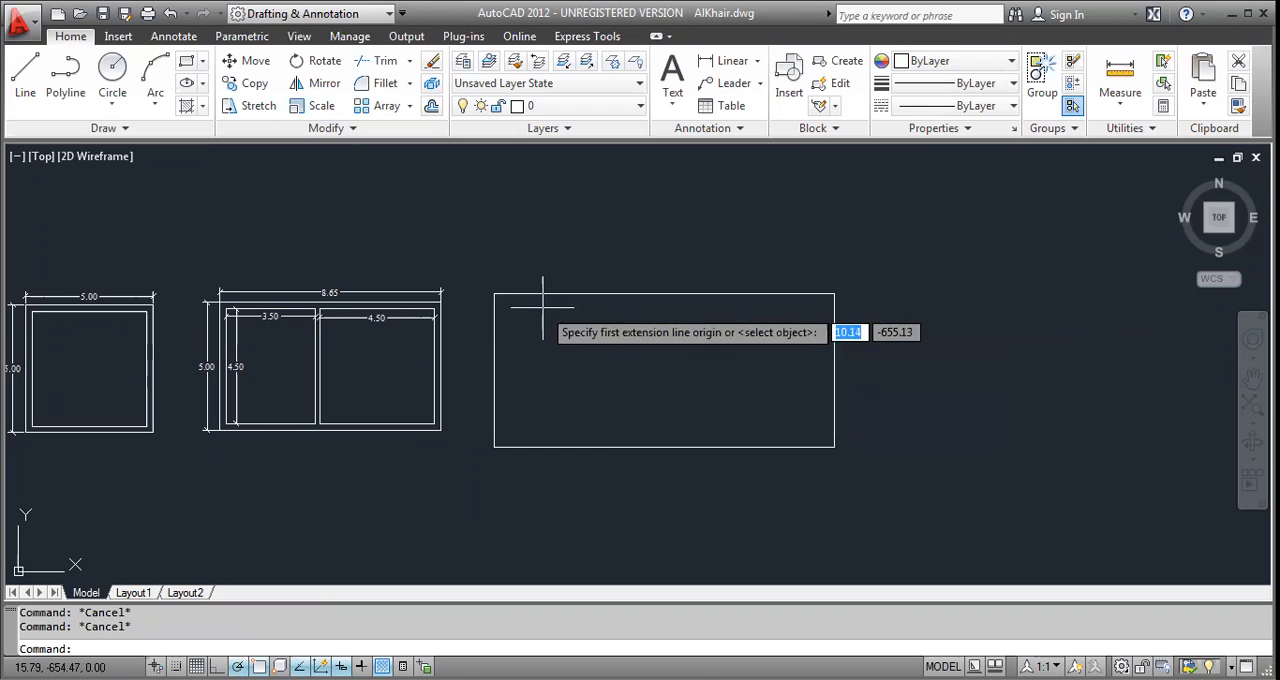
pyautogui.click(494, 293)
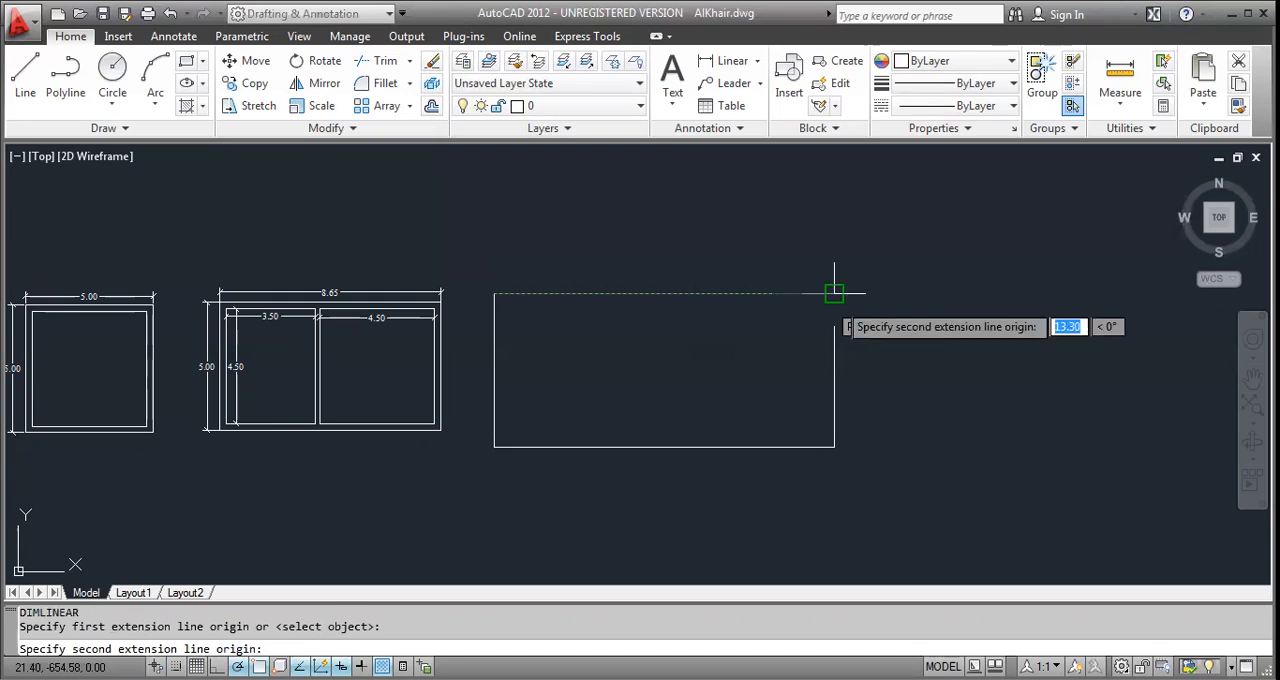
pyautogui.click(834, 293)
pyautogui.scroll(5, 700, 278)
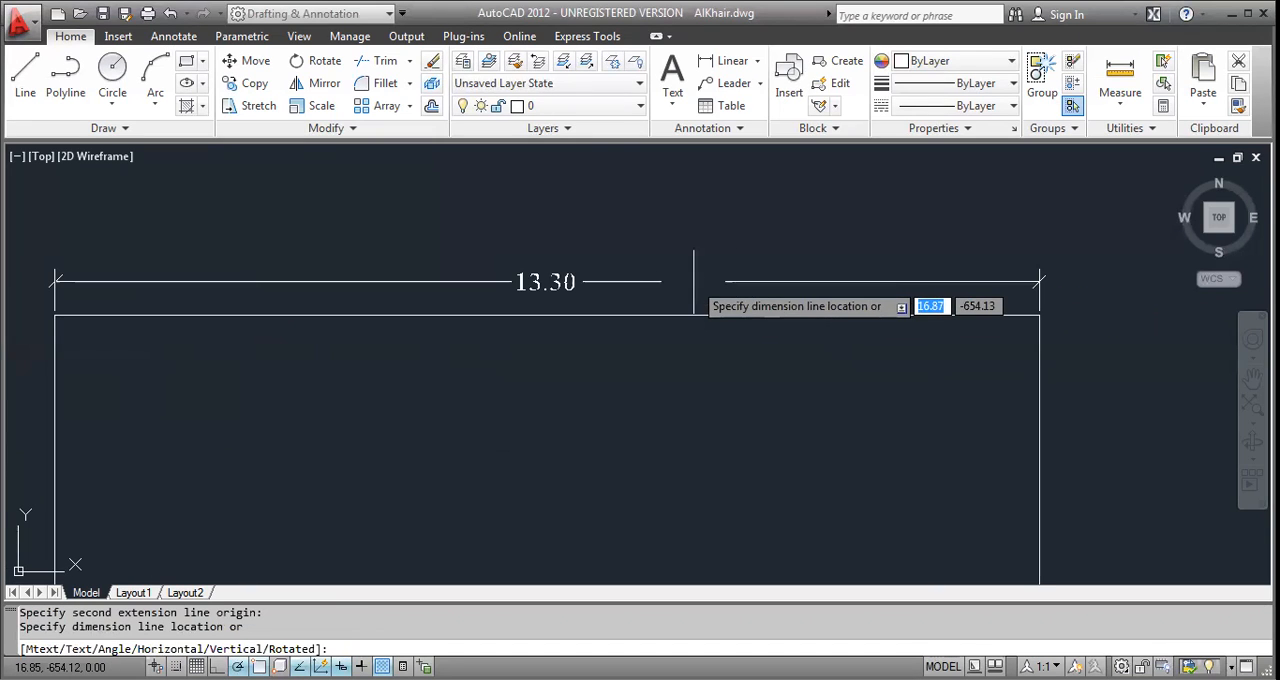
pyautogui.click(694, 285)
pyautogui.scroll(-5, 694, 285)
# Add a vertical linear dimension outside the new rectangle along its left edge.
pyautogui.press('Return')
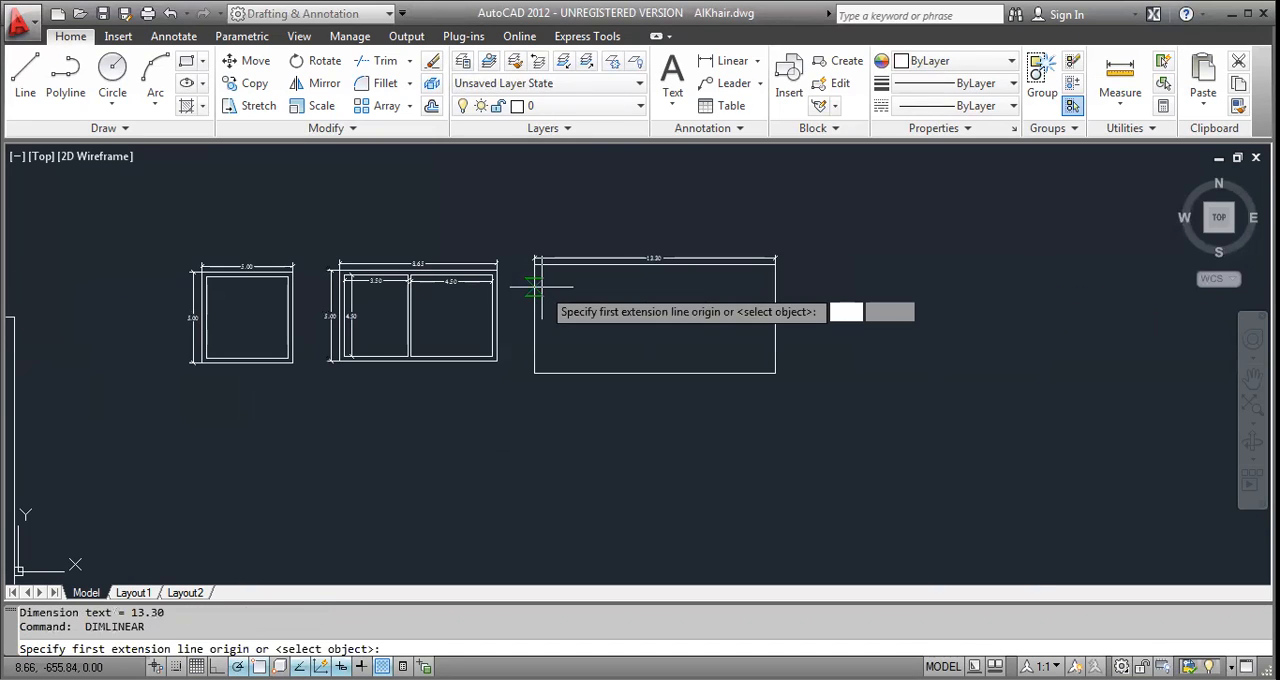
pyautogui.press('Return')
pyautogui.scroll(2, 537, 290)
pyautogui.click(528, 297)
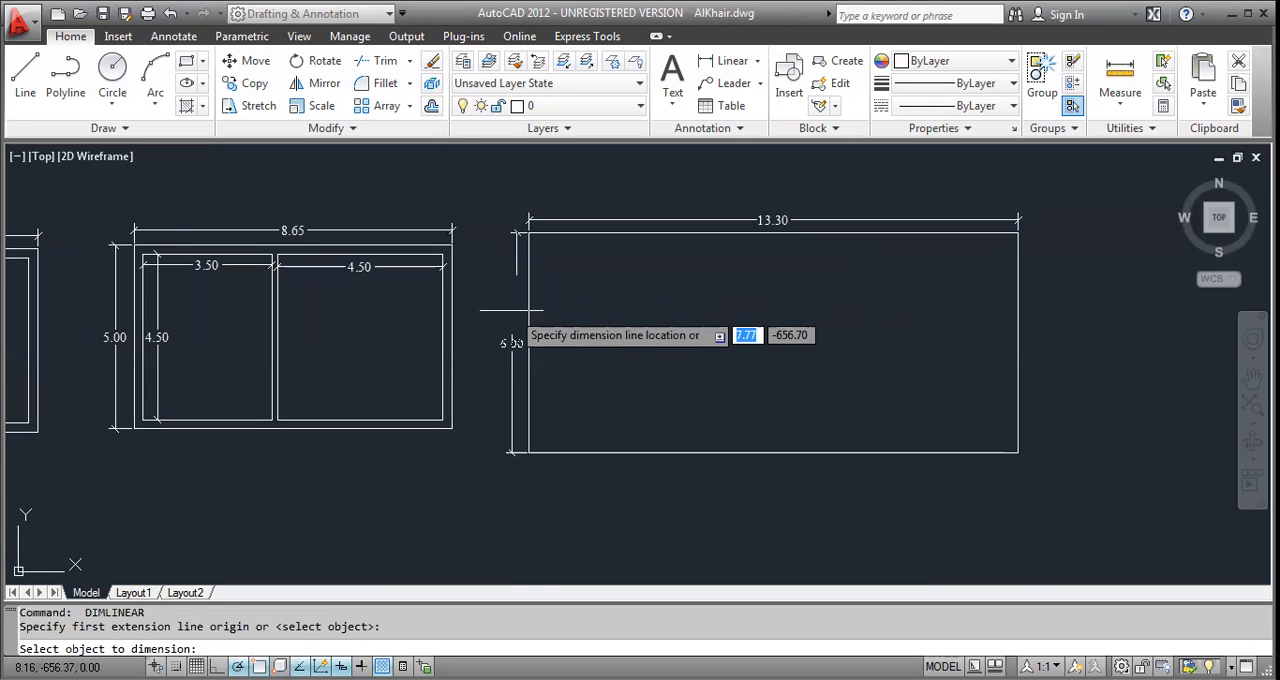
pyautogui.scroll(4, 514, 311)
pyautogui.click(510, 314)
pyautogui.scroll(-8, 539, 307)
pyautogui.press('Escape')
pyautogui.press('Escape')
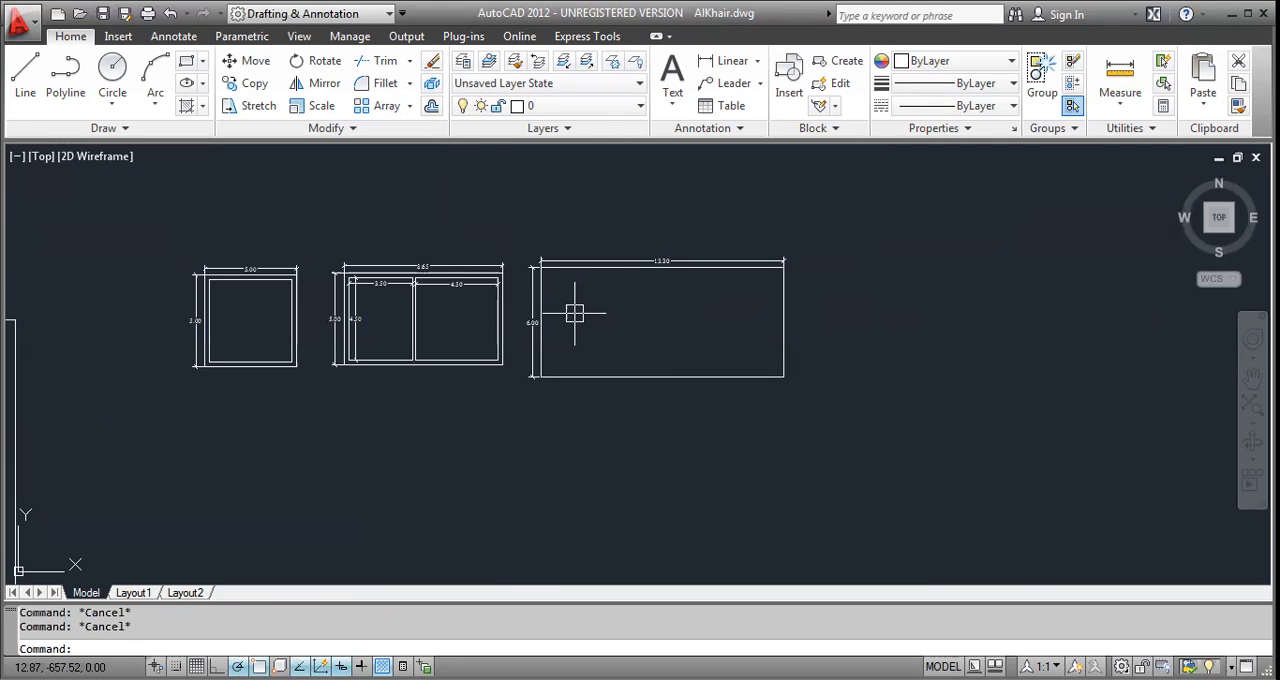
# Offset the third plan's outer rectangle inward by 0.25 to form the wall thickness.
pyautogui.write('o')
pyautogui.press('Return')
pyautogui.write('.25')
pyautogui.press('Return')
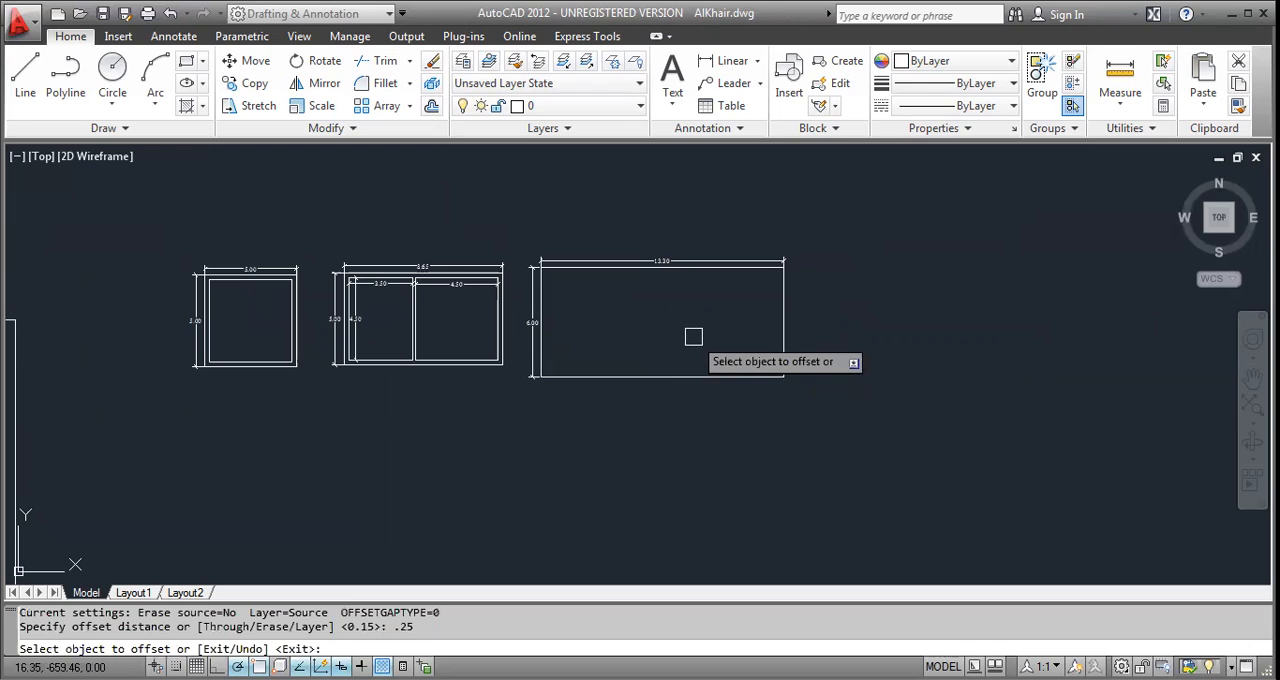
pyautogui.click(668, 276)
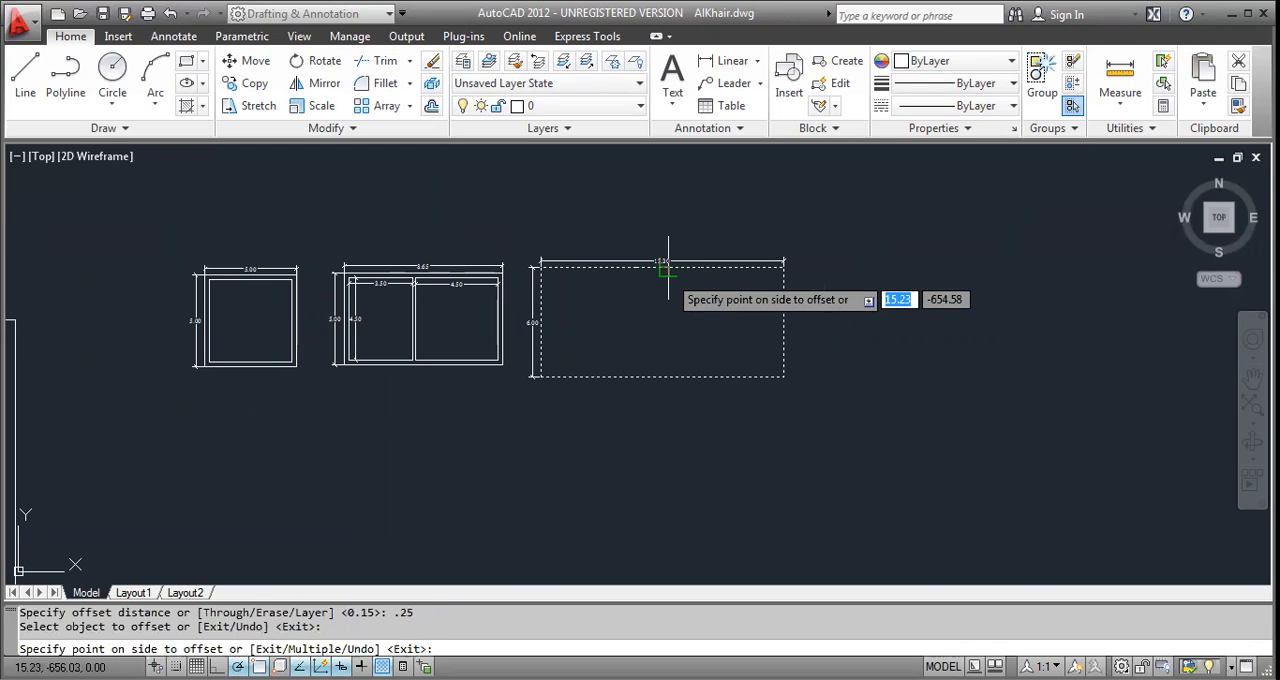
pyautogui.click(665, 296)
pyautogui.press('Escape')
pyautogui.press('Escape')
pyautogui.press('Escape')
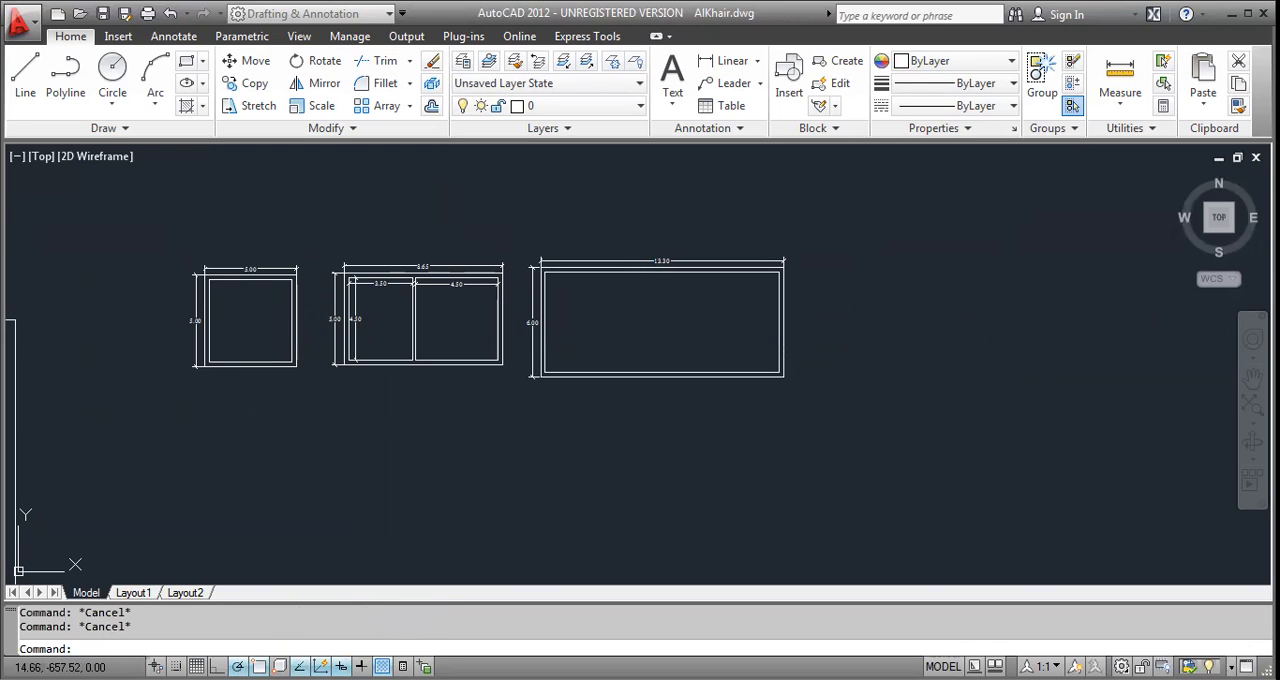
# Explode the third plan's inner rectangle and offset its left line 3.00 into the room.
pyautogui.scroll(2, 890, 290)
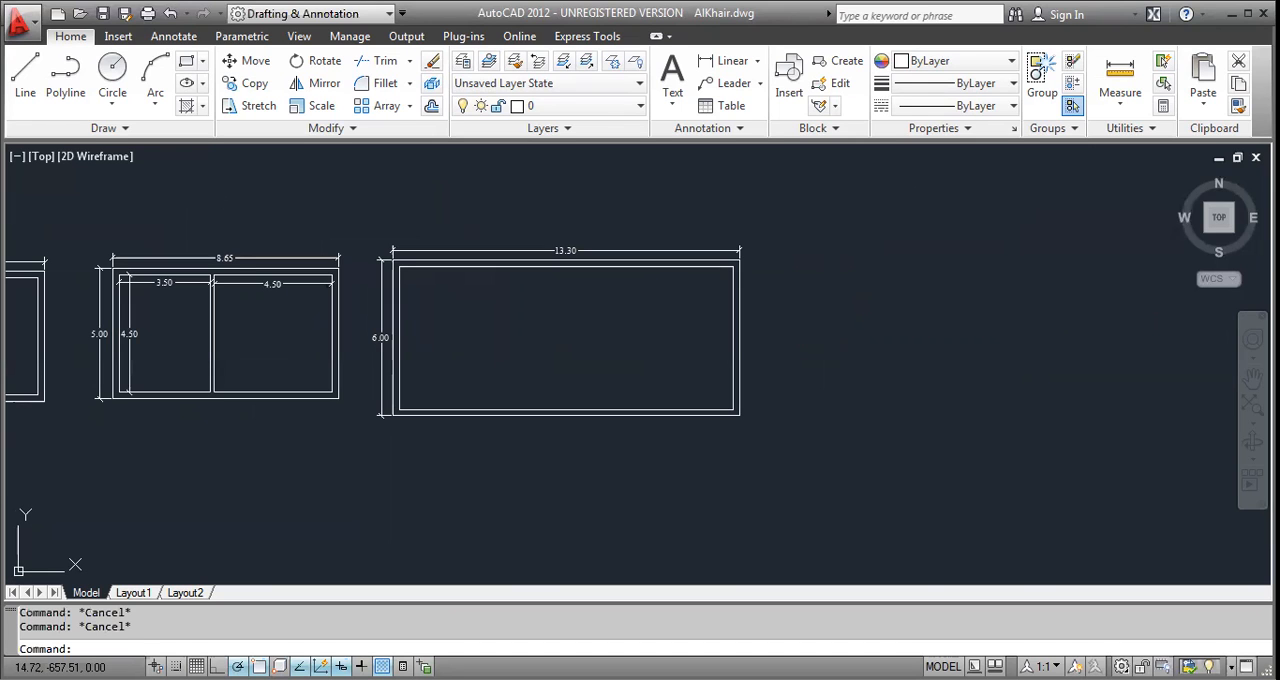
pyautogui.scroll(3, 528, 298)
pyautogui.click(946, 348)
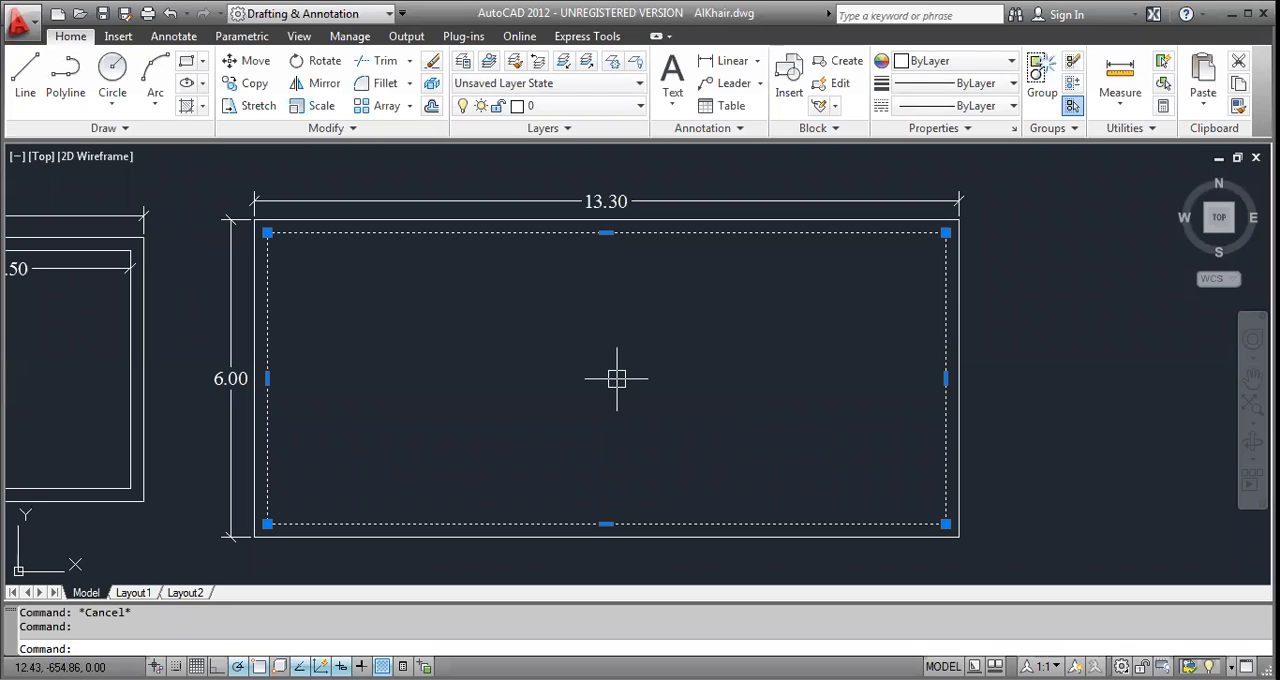
pyautogui.press('Escape')
pyautogui.write('o')
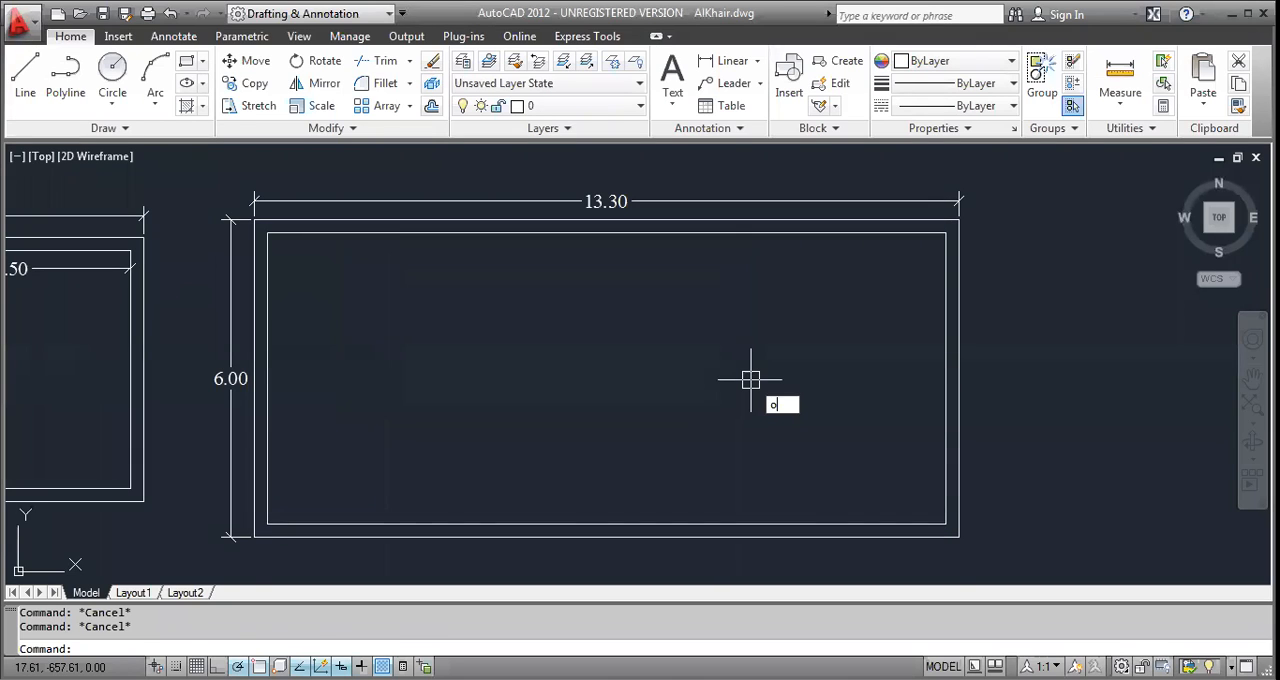
pyautogui.press('Return')
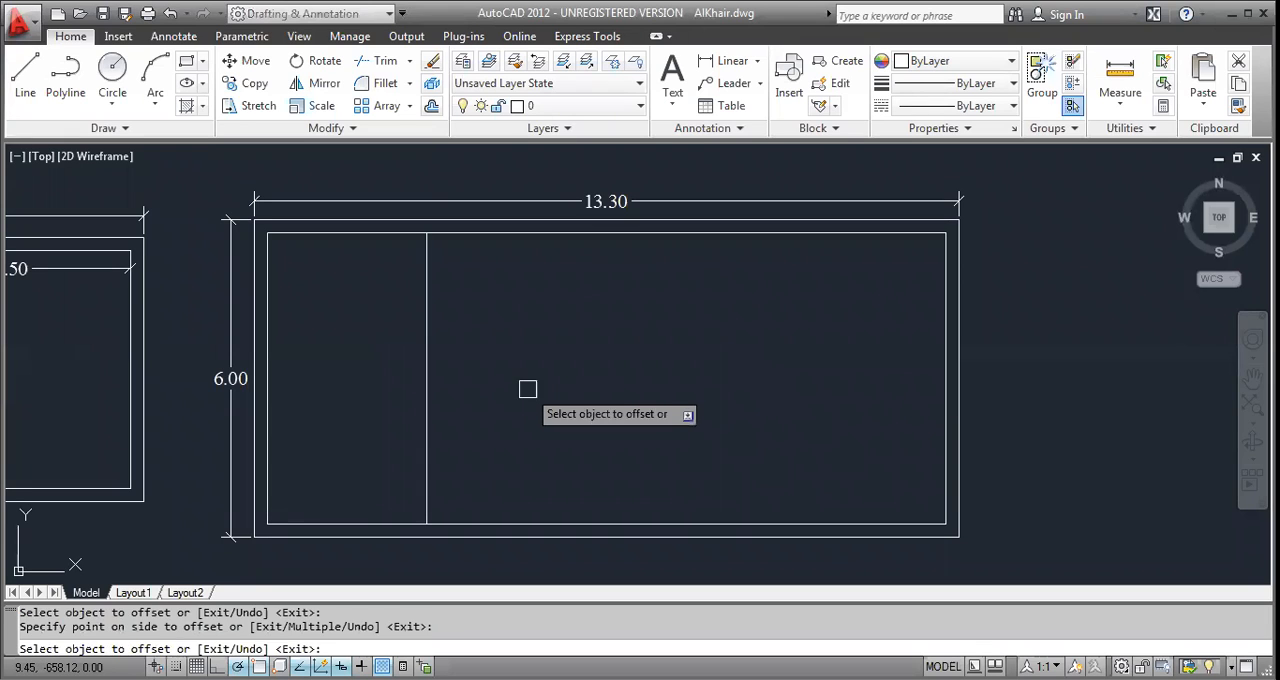
pyautogui.press('Return')
pyautogui.press('Return')
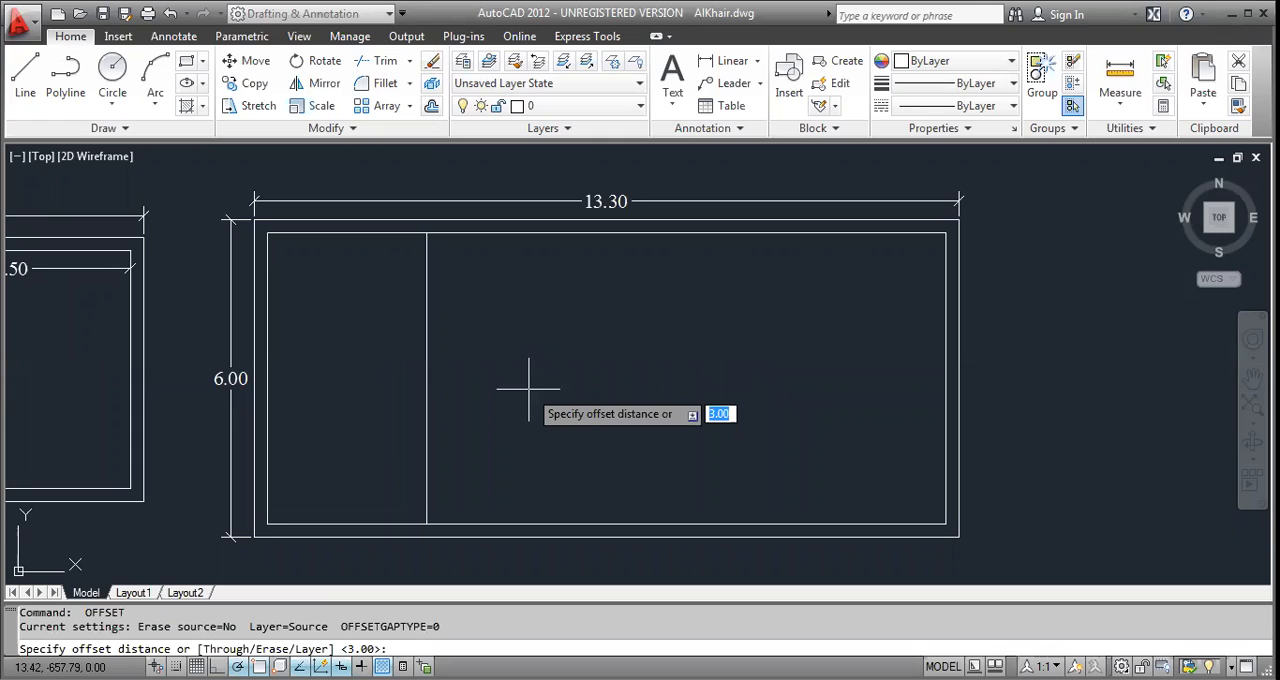
# Offset the new vertical line 0.15 to its right to complete the third plan's first partition.
pyautogui.write('.')
pyautogui.write('15')
pyautogui.press('Return')
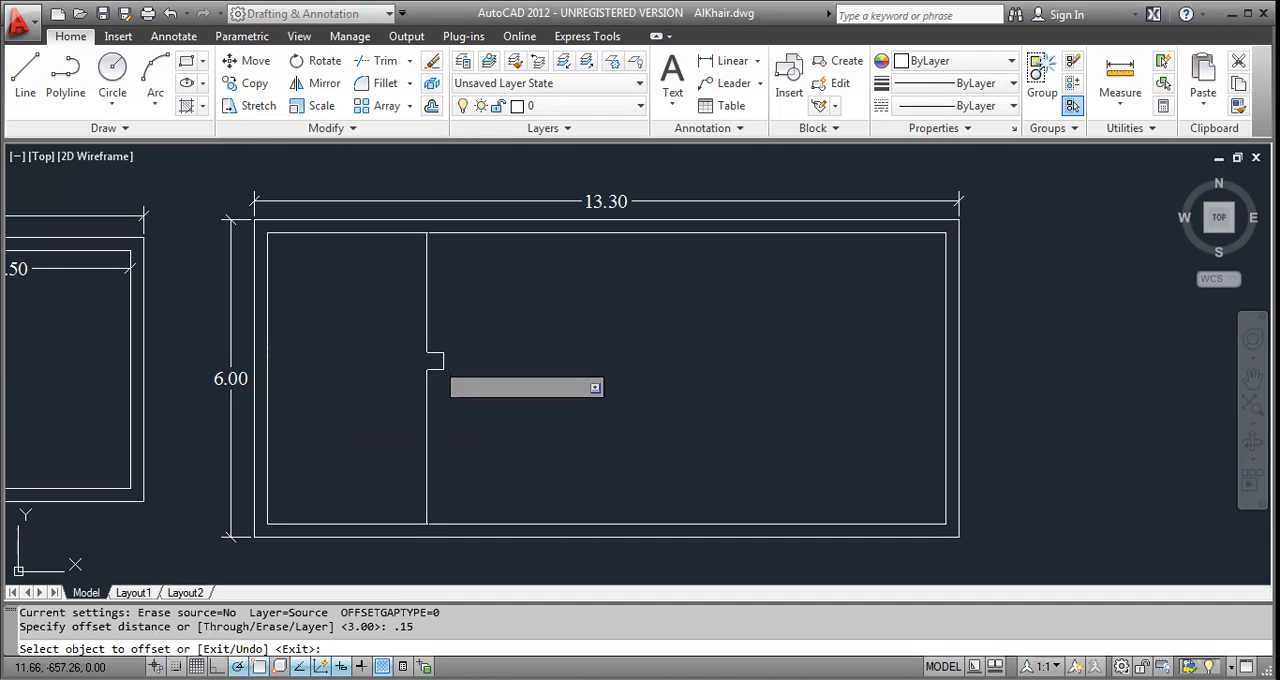
pyautogui.click(426, 363)
pyautogui.click(436, 365)
pyautogui.press('Return')
pyautogui.press('Return')
# Offset the first partition's right line 5.50 to the right, then offset that copy 0.15 to the right to form the second partition.
pyautogui.write('5.50')
pyautogui.press('Return')
pyautogui.click(432, 362)
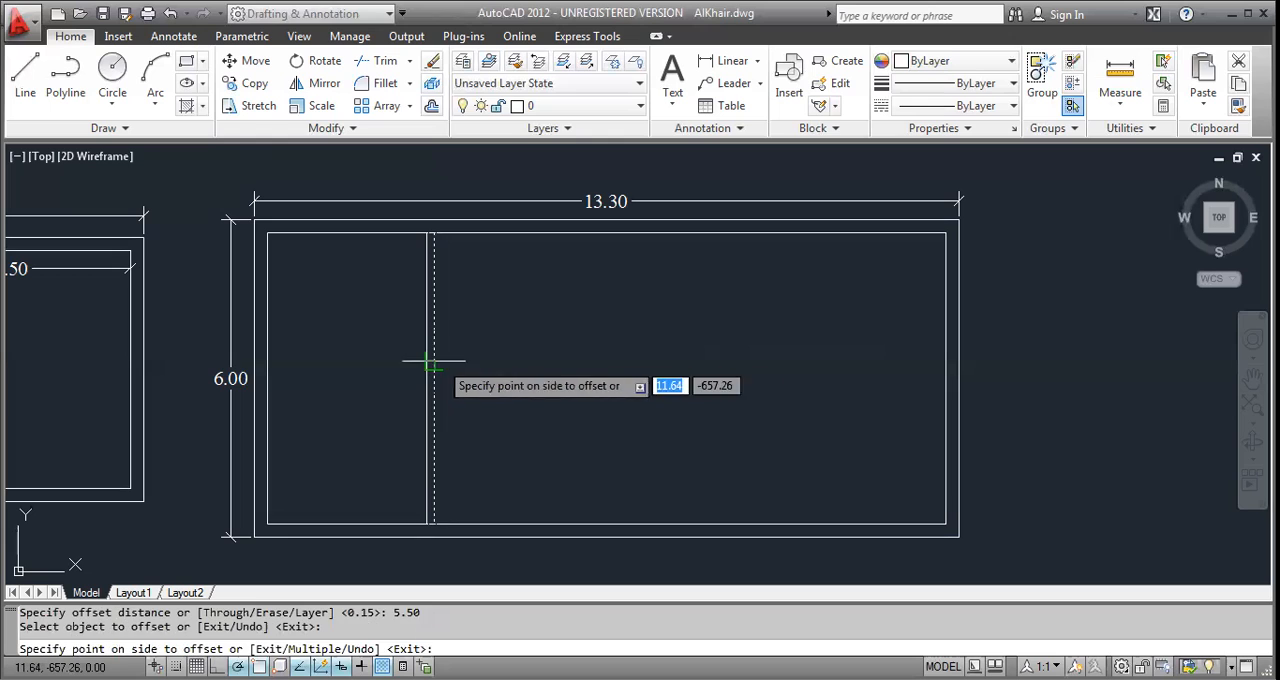
pyautogui.click(518, 350)
pyautogui.press('Return')
pyautogui.press('Return')
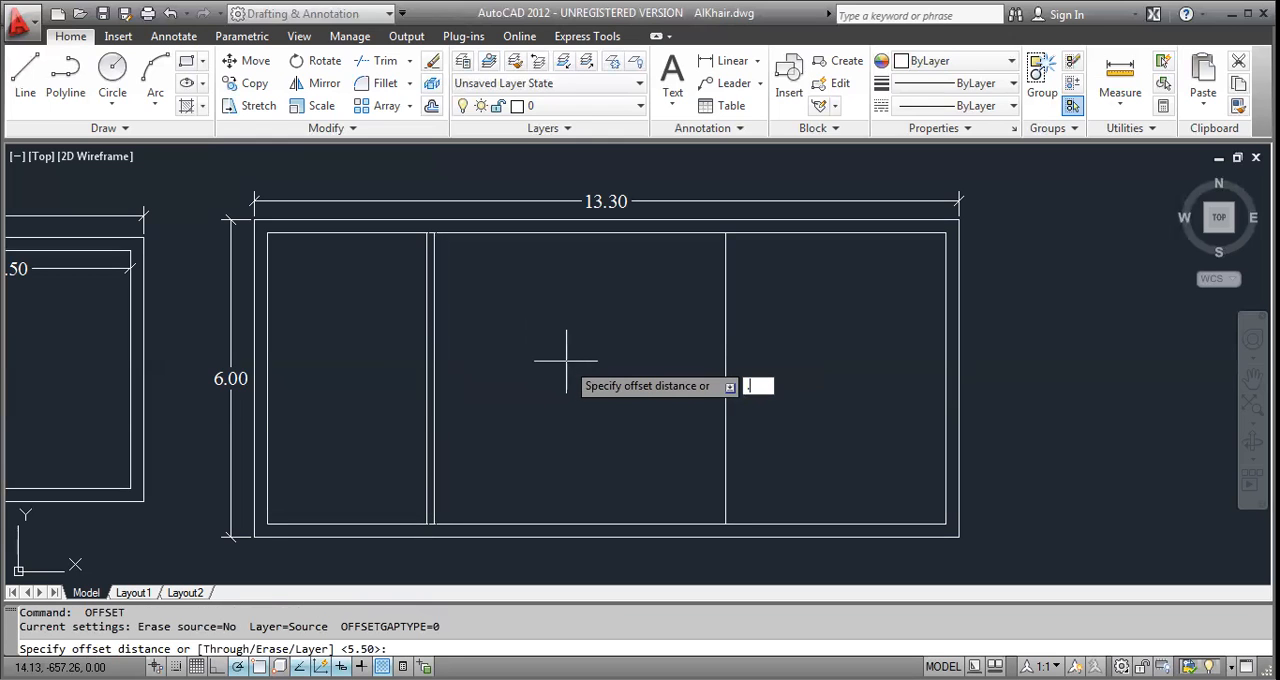
pyautogui.write('.15')
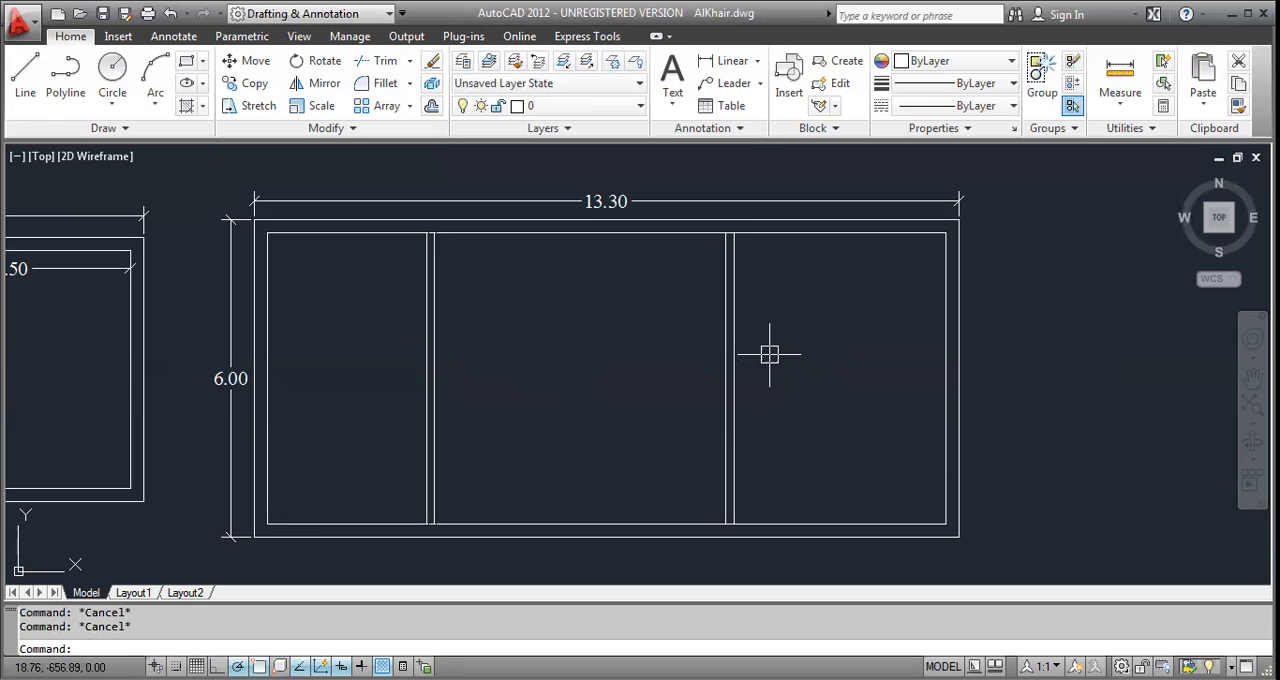
# Trim the third plan's upper inner wall line between the faces of both partitions.
pyautogui.write('t')
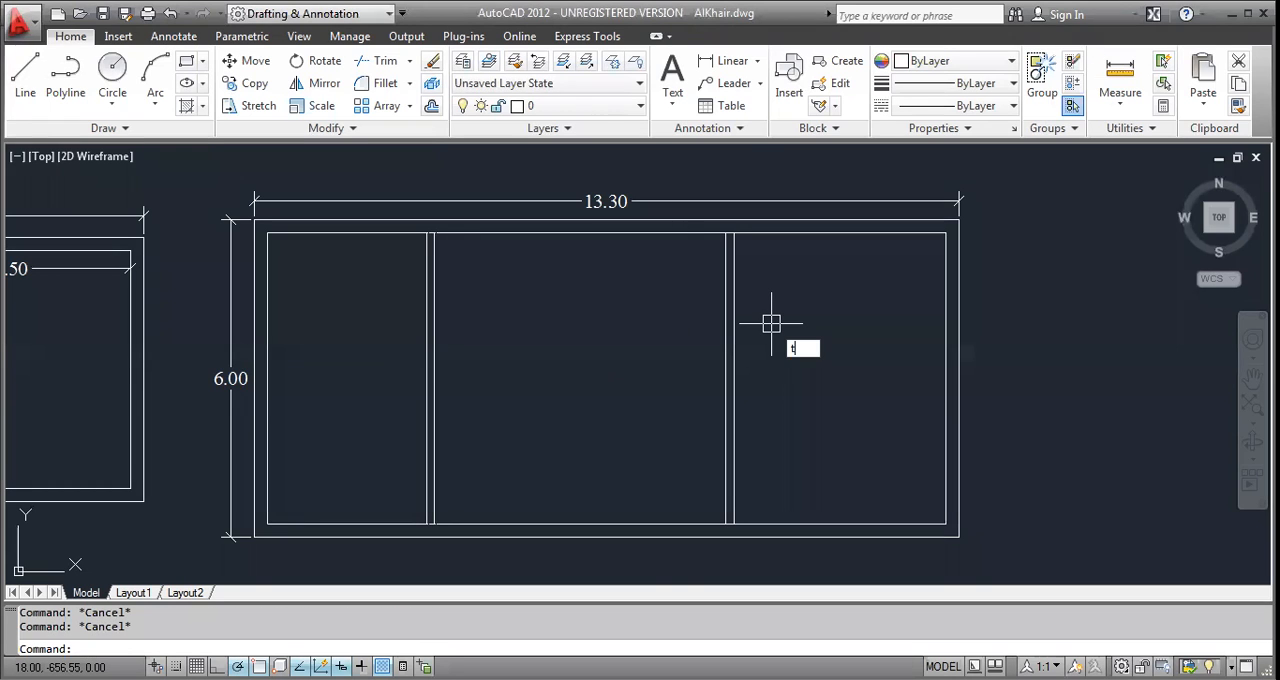
pyautogui.write('r')
pyautogui.press('Return')
pyautogui.press('Return')
pyautogui.scroll(7, 750, 228)
pyautogui.click(667, 246)
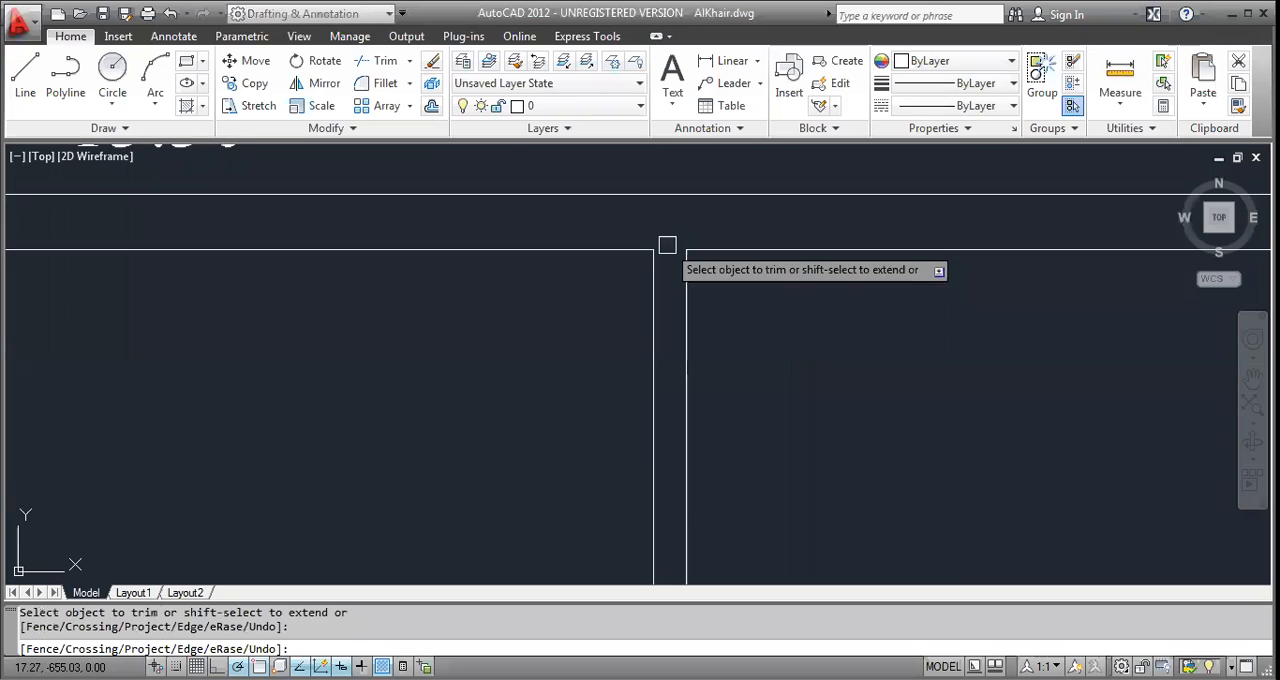
pyautogui.scroll(-4, 668, 247)
pyautogui.scroll(3, 100, 258)
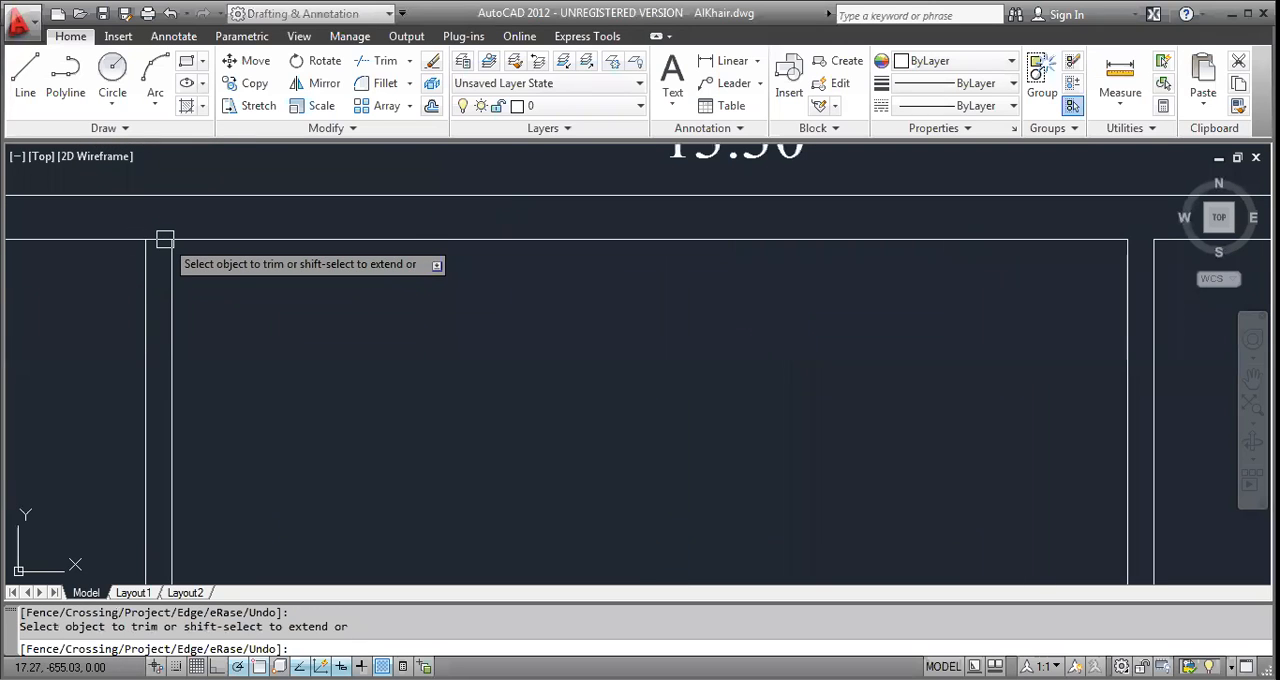
pyautogui.scroll(3, 158, 238)
# Trim the third plan's lower inner wall line between the faces of both partitions and end the trim.
pyautogui.scroll(-3, 217, 426)
pyautogui.scroll(3, 217, 374)
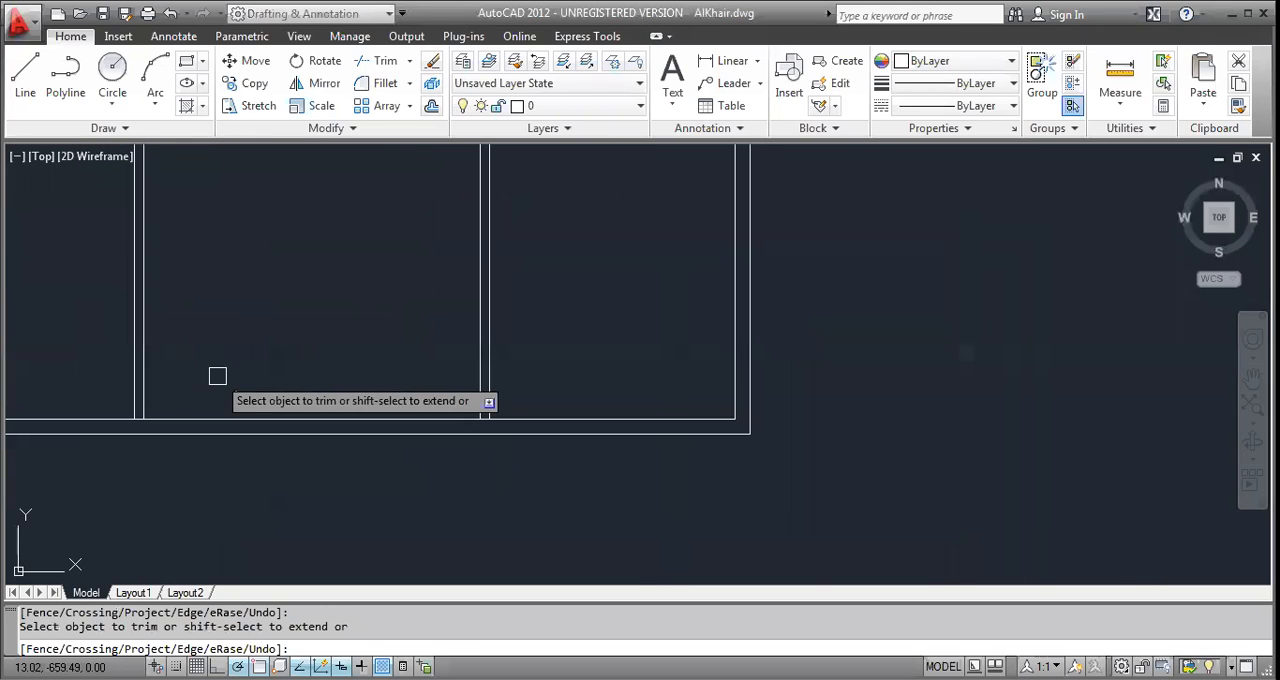
pyautogui.scroll(3, 161, 411)
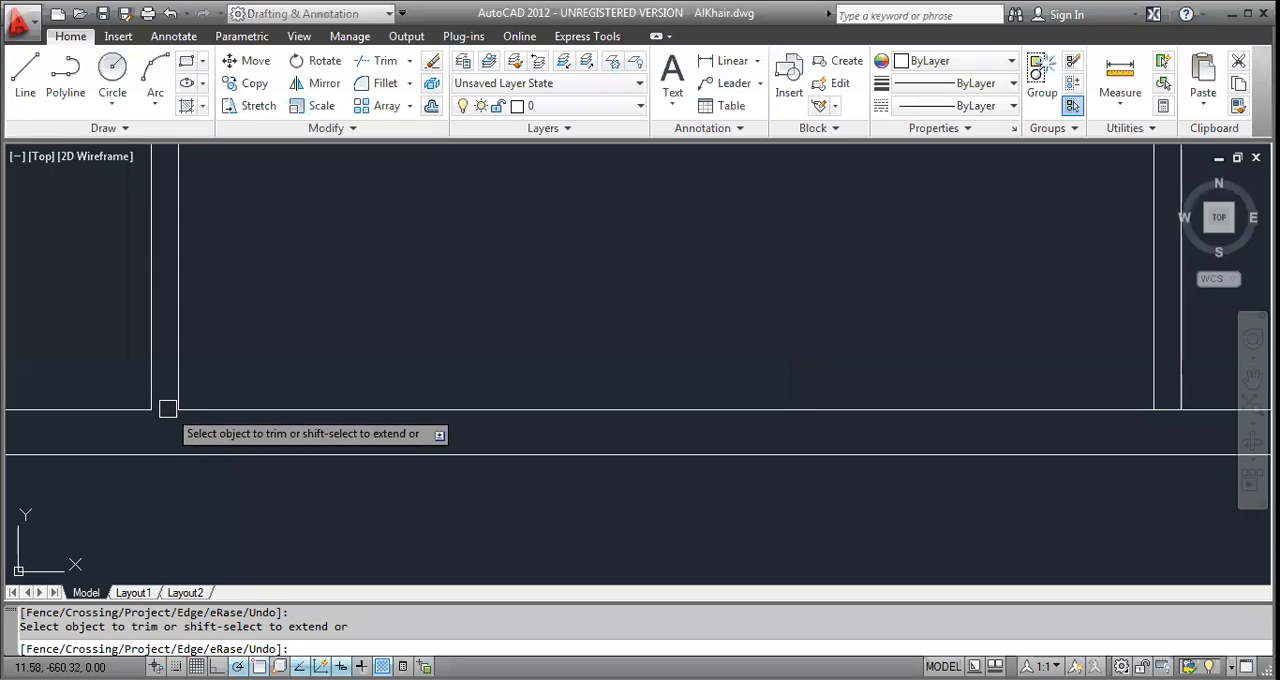
pyautogui.scroll(-4, 466, 423)
pyautogui.scroll(3, 469, 422)
pyautogui.scroll(2, 466, 423)
pyautogui.scroll(2, 407, 400)
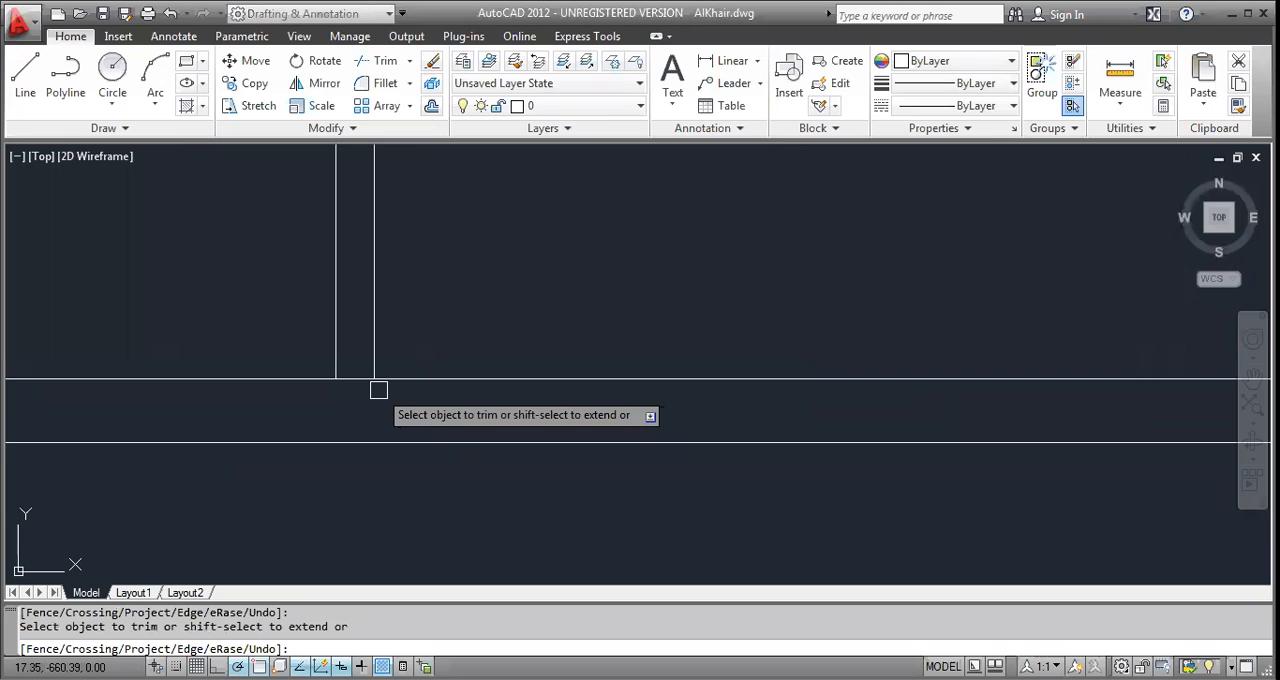
pyautogui.scroll(-5, 354, 377)
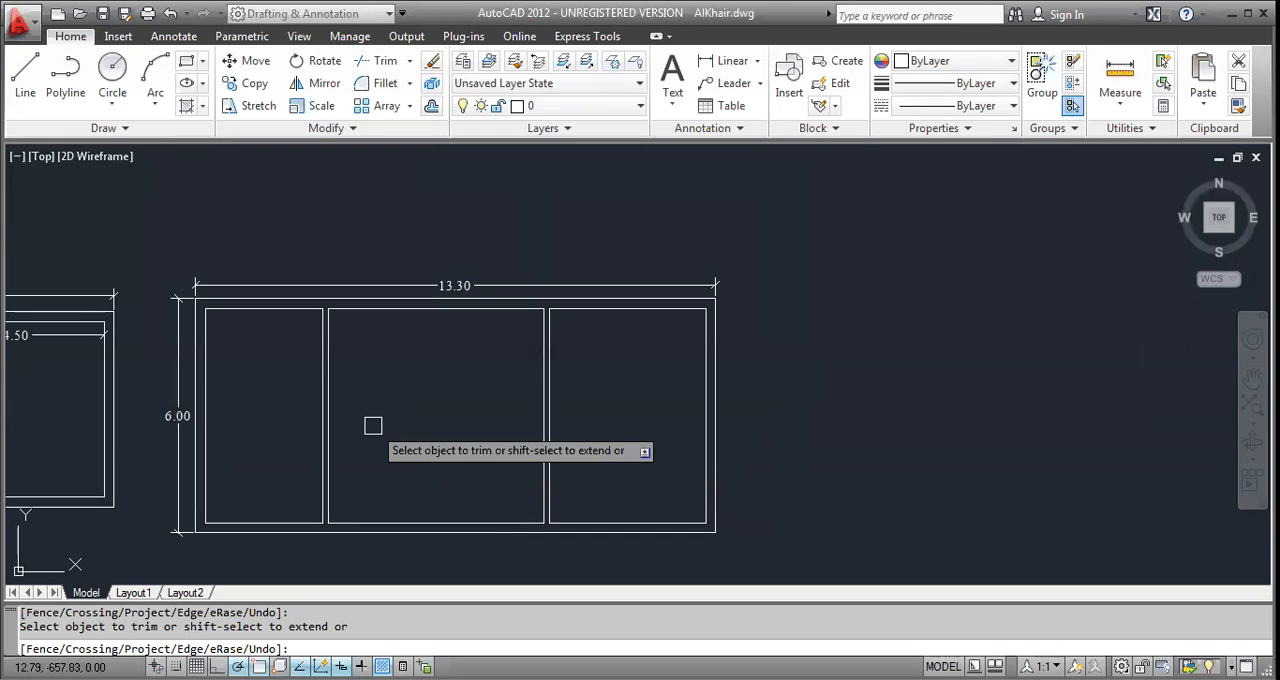
pyautogui.moveTo(391, 435); pyautogui.dragTo(1038, 407, button='middle')
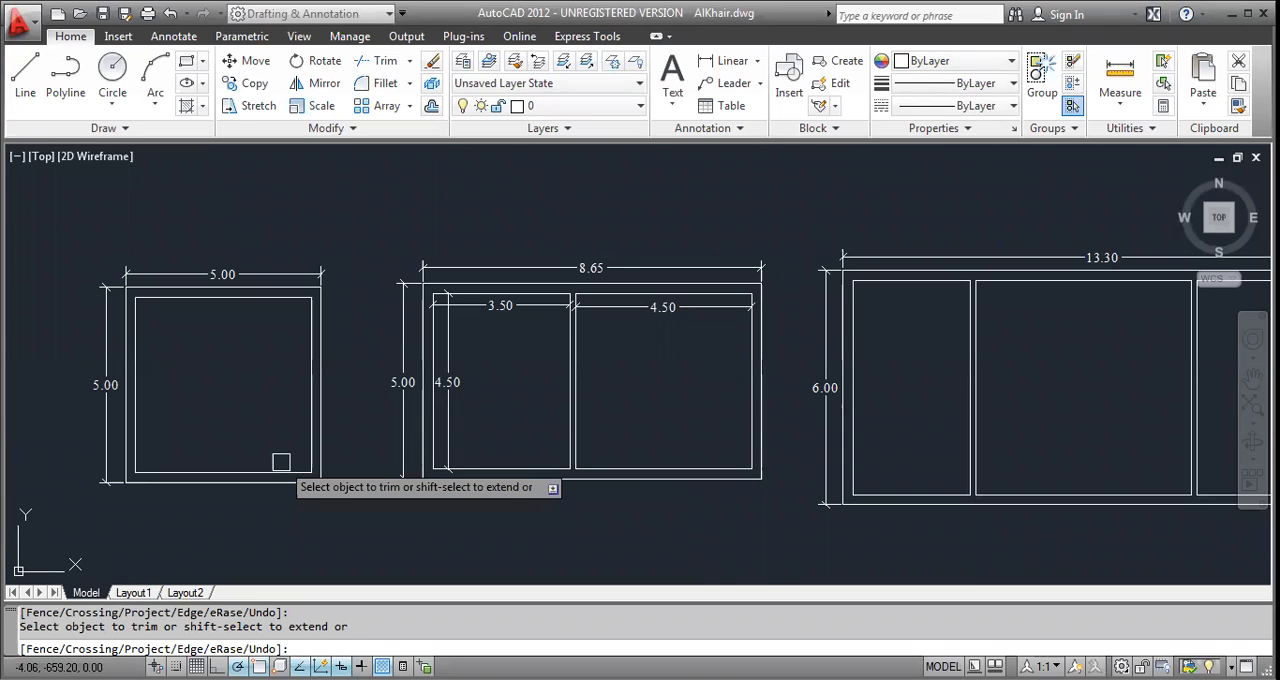
pyautogui.moveTo(996, 440); pyautogui.dragTo(731, 433, button='middle')
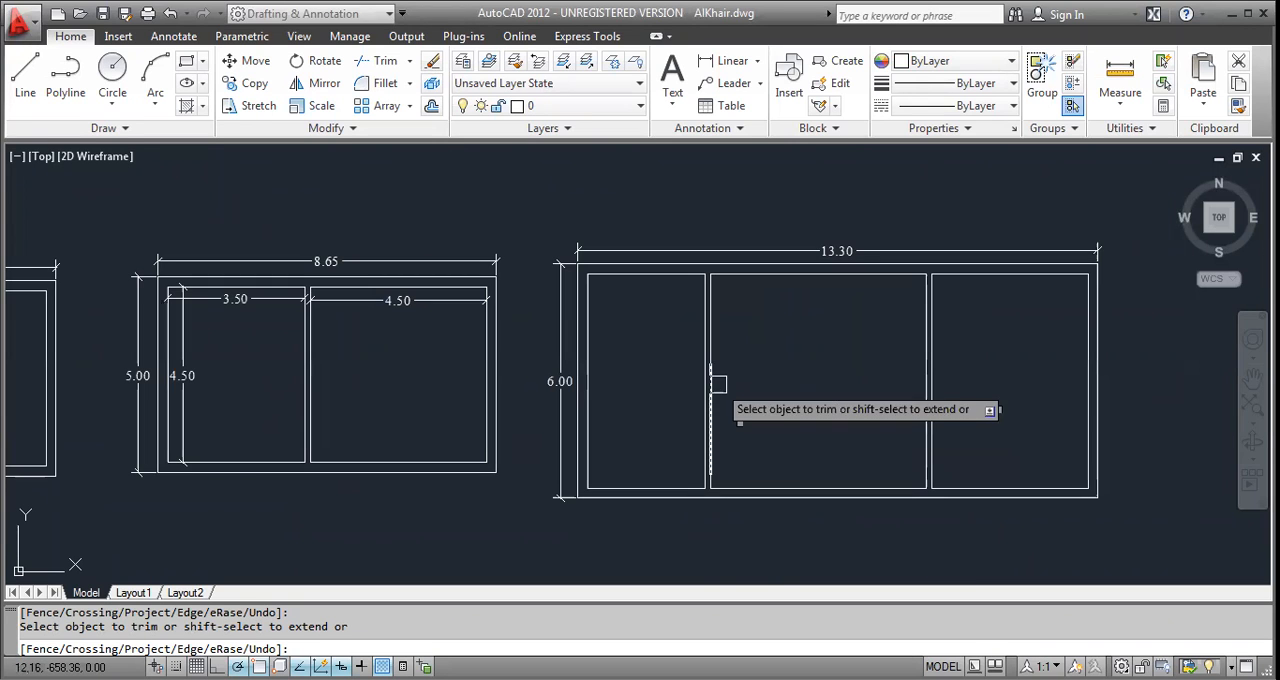
pyautogui.press('Escape')
pyautogui.press('Escape')
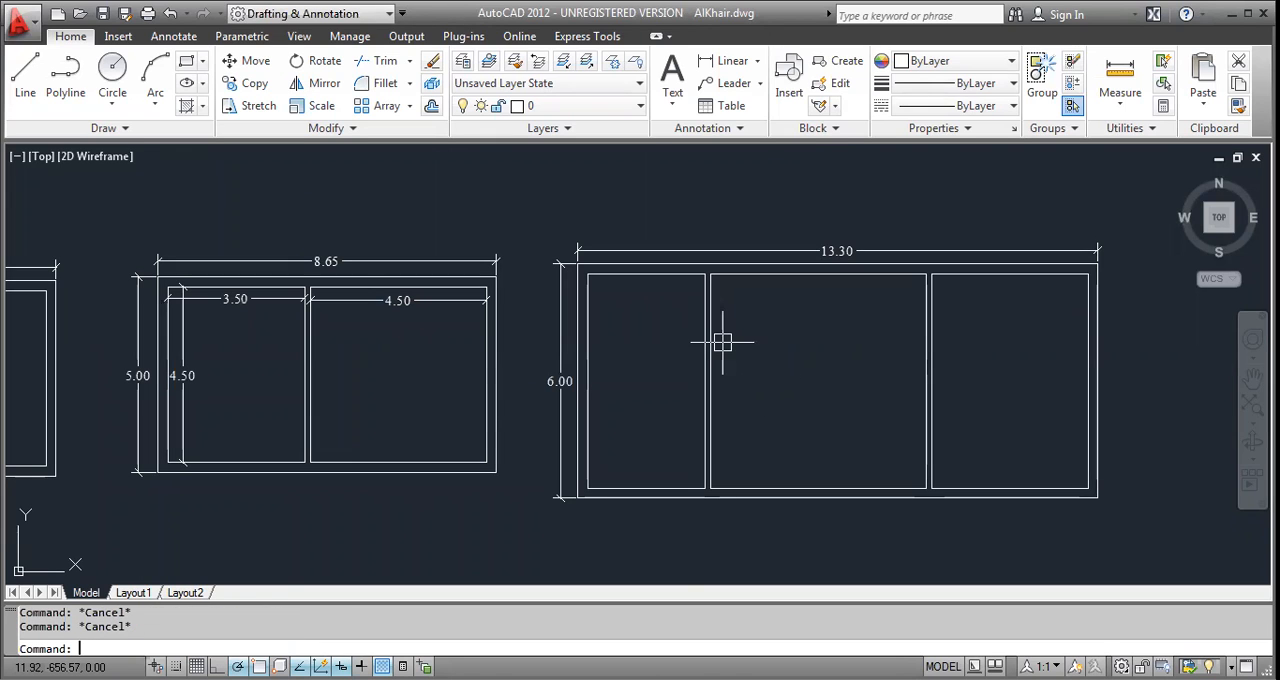
# Draw a short horizontal line across the third plan's first partition near its upper end.
pyautogui.scroll(5, 722, 342)
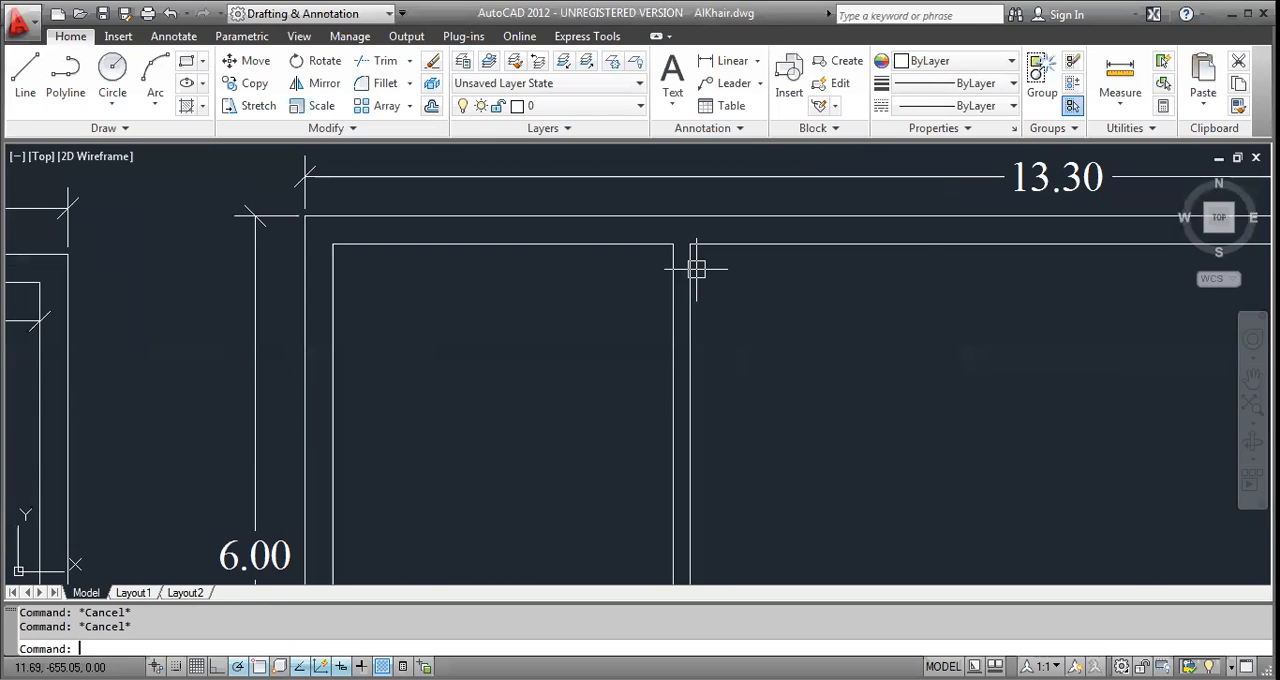
pyautogui.write('l')
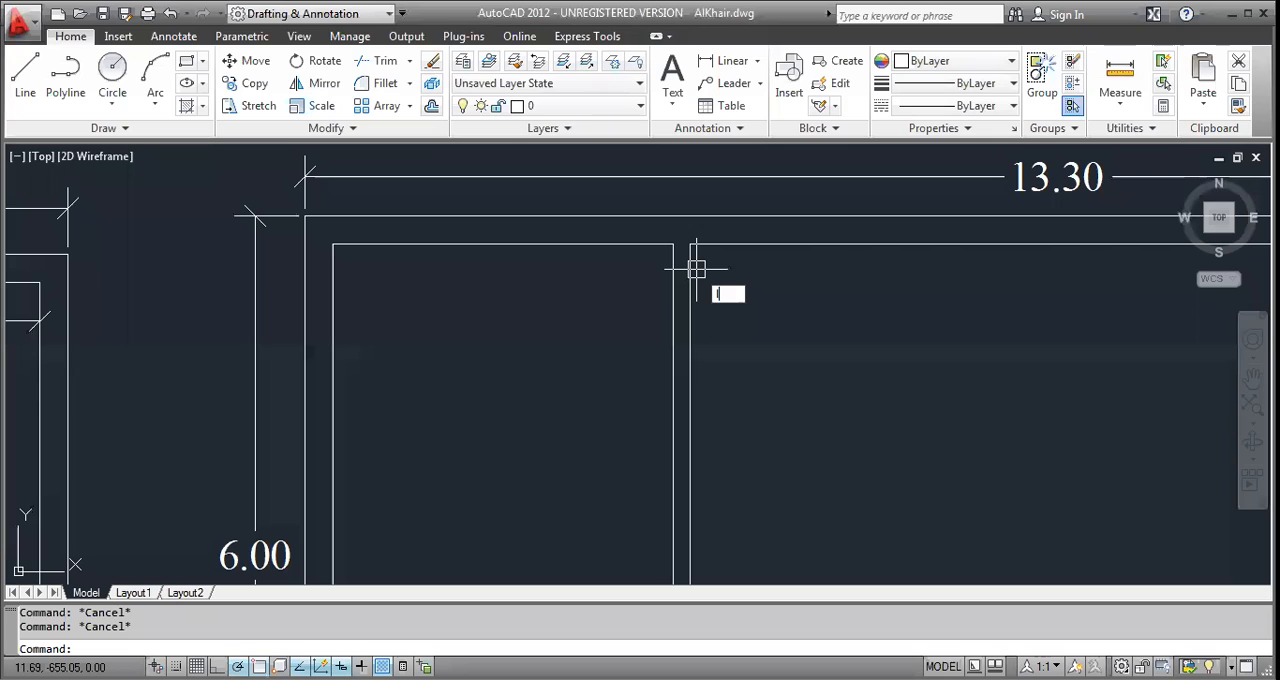
pyautogui.scroll(5, 697, 269)
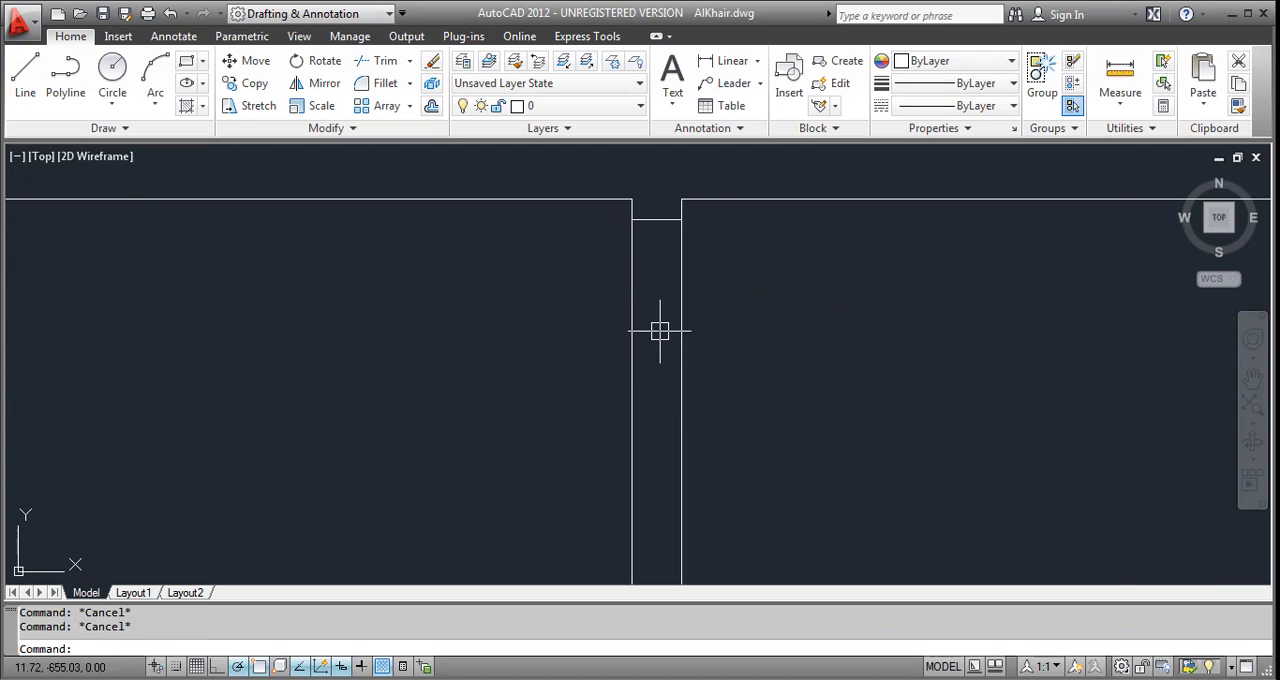
# Check the doors schedule, offset the short line 0.90 downward, and trim the first partition between both lines to form a D2 door opening.
pyautogui.scroll(-5, 660, 333)
pyautogui.scroll(-5, 659, 333)
pyautogui.scroll(8, 343, 400)
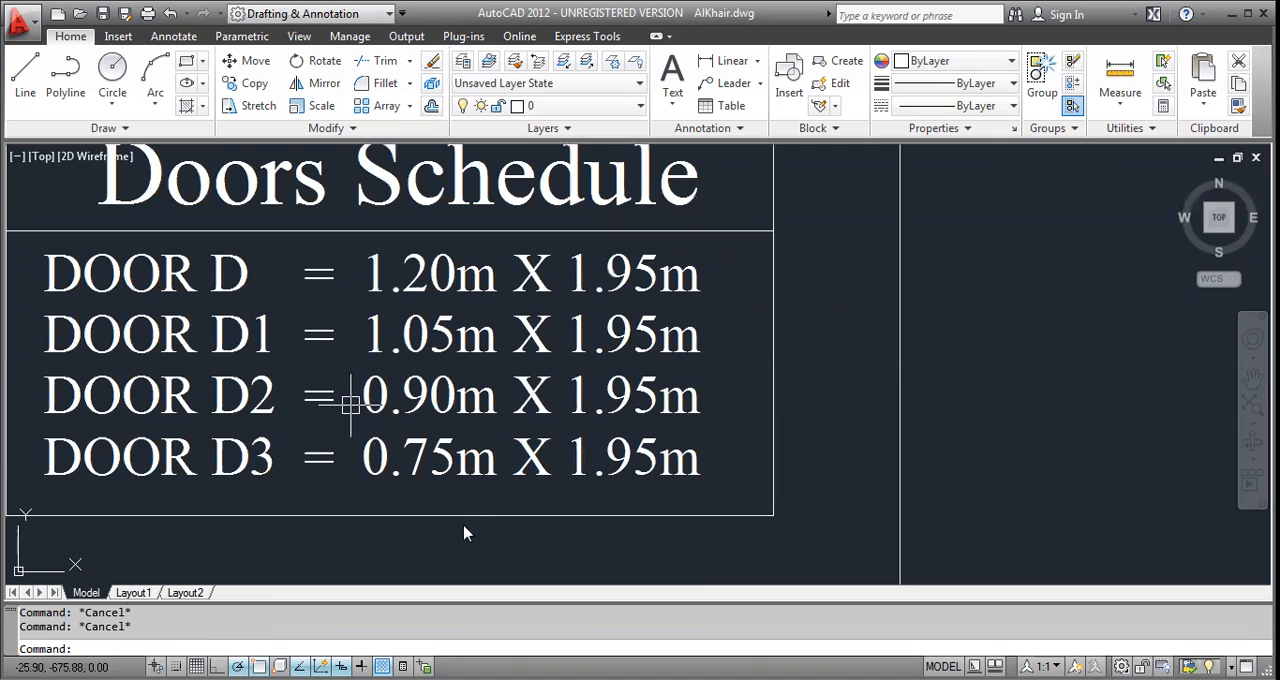
pyautogui.moveTo(350, 402); pyautogui.dragTo(463, 410, button='middle')
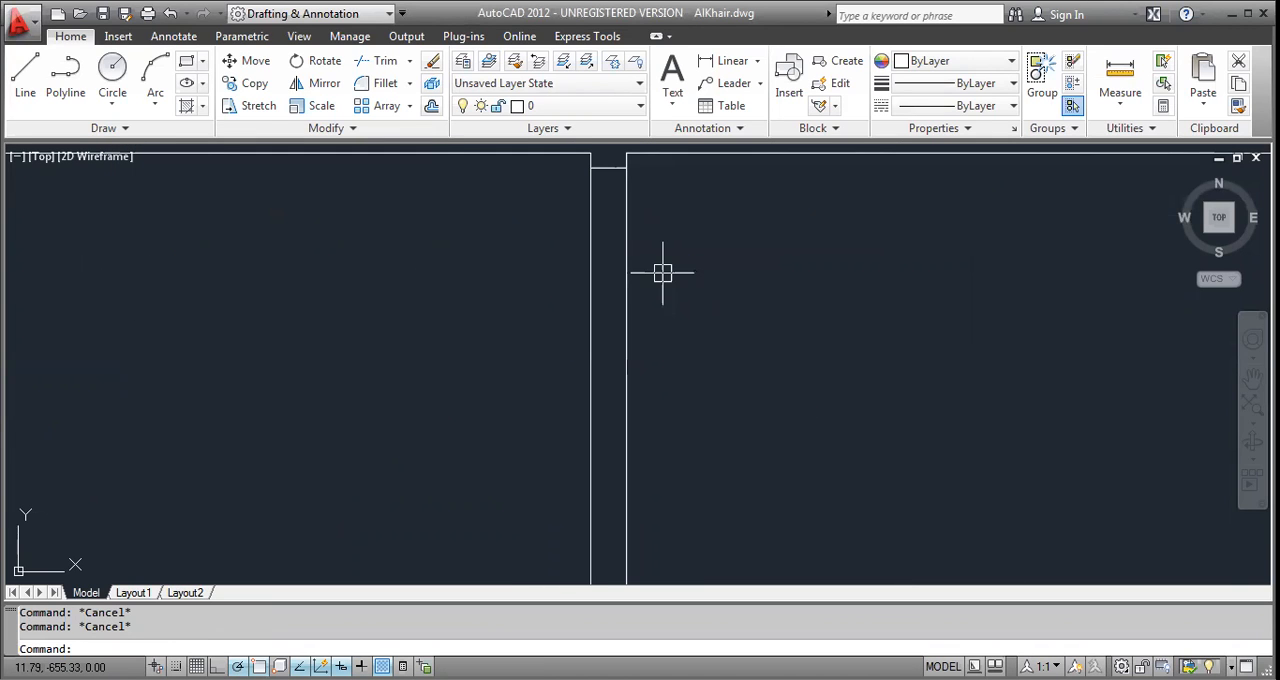
pyautogui.write('o')
pyautogui.press('Return')
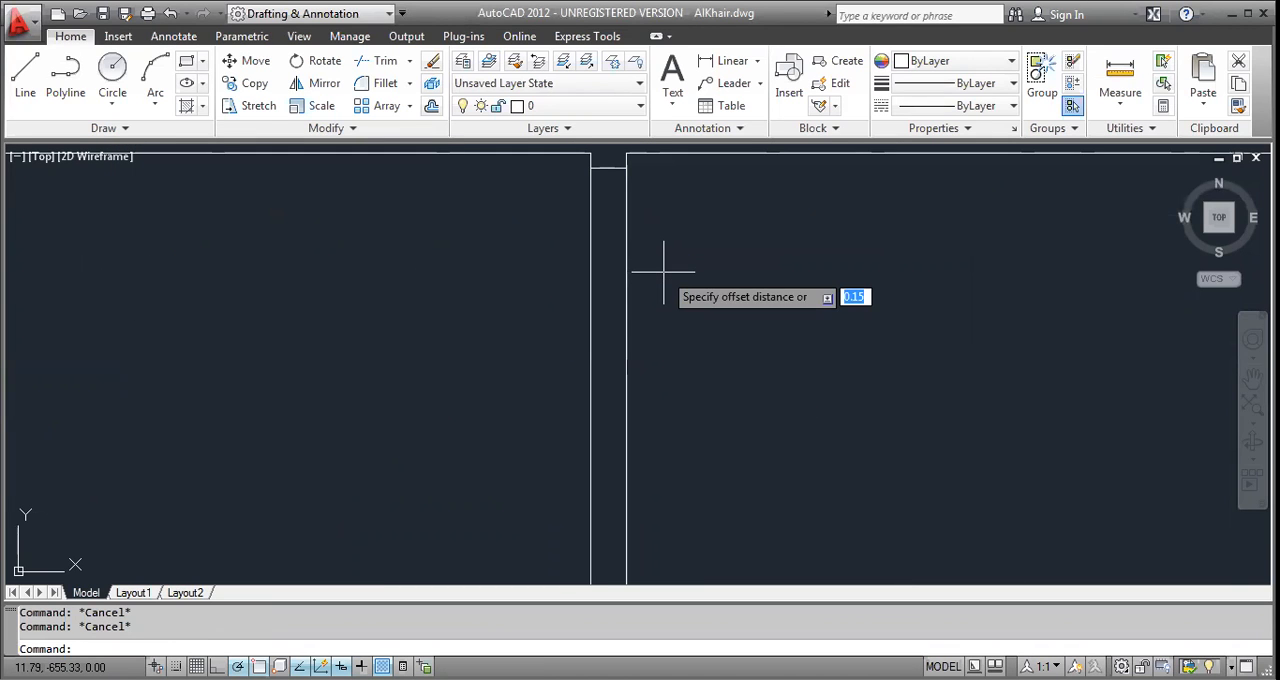
pyautogui.write('.')
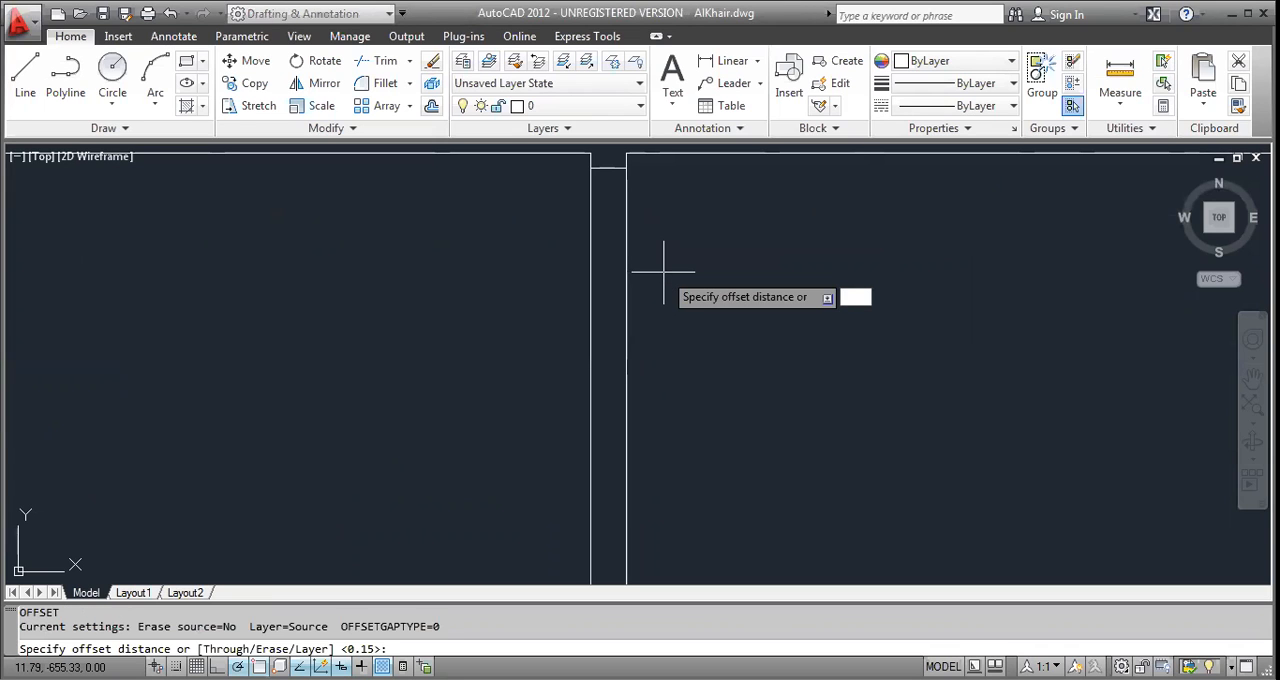
pyautogui.write('0.90')
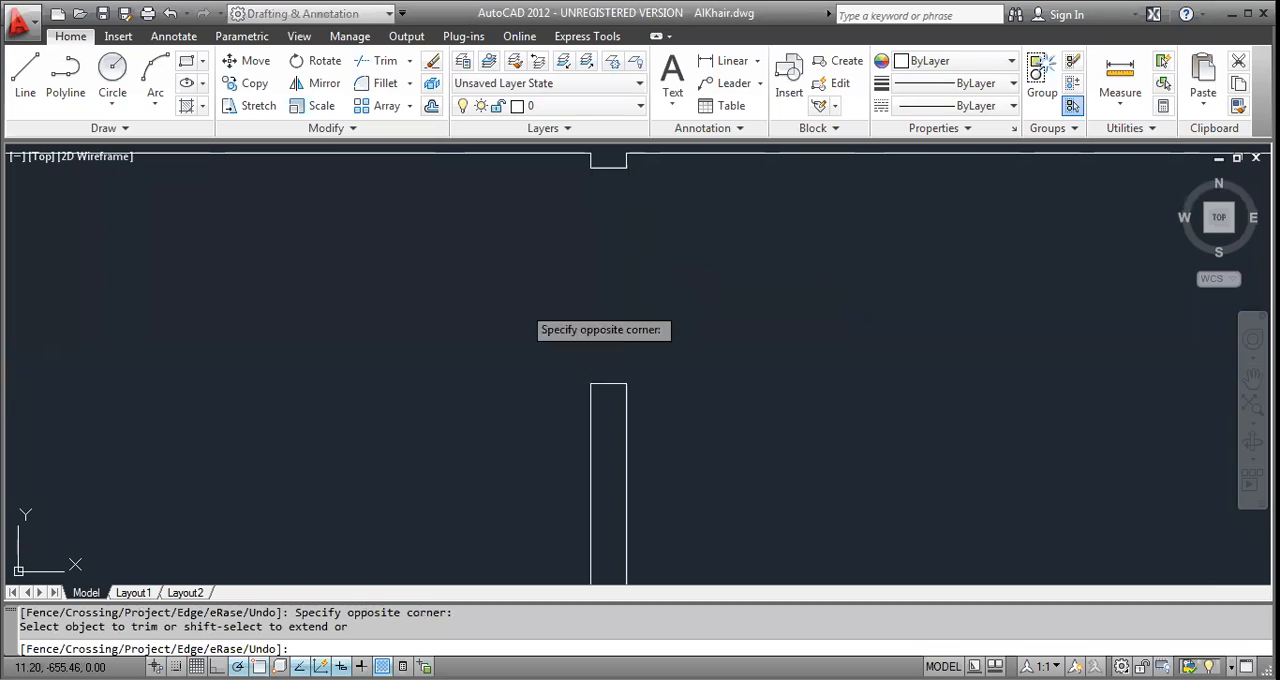
pyautogui.scroll(-5, 635, 308)
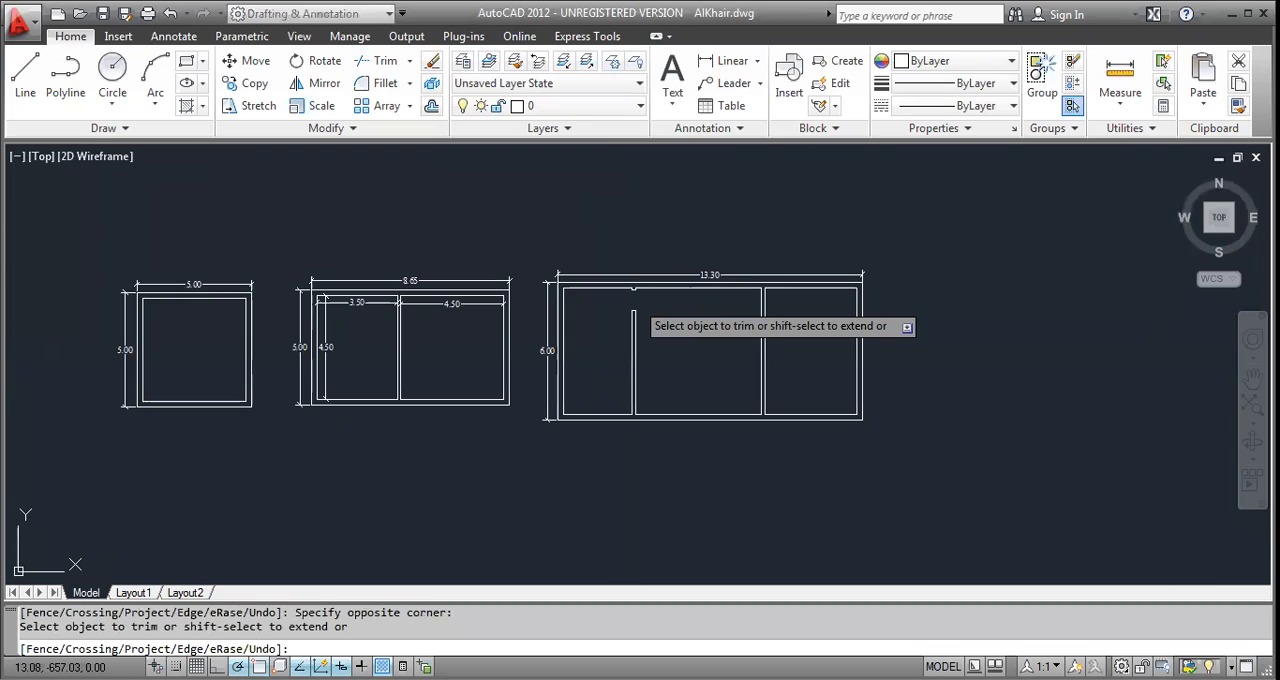
pyautogui.press('Escape')
pyautogui.press('Escape')
# Draw a short line across the lower wall beside the first partition, offset it 1.20 to the right, and trim the inner wall line between them.
pyautogui.scroll(8, 400, 486)
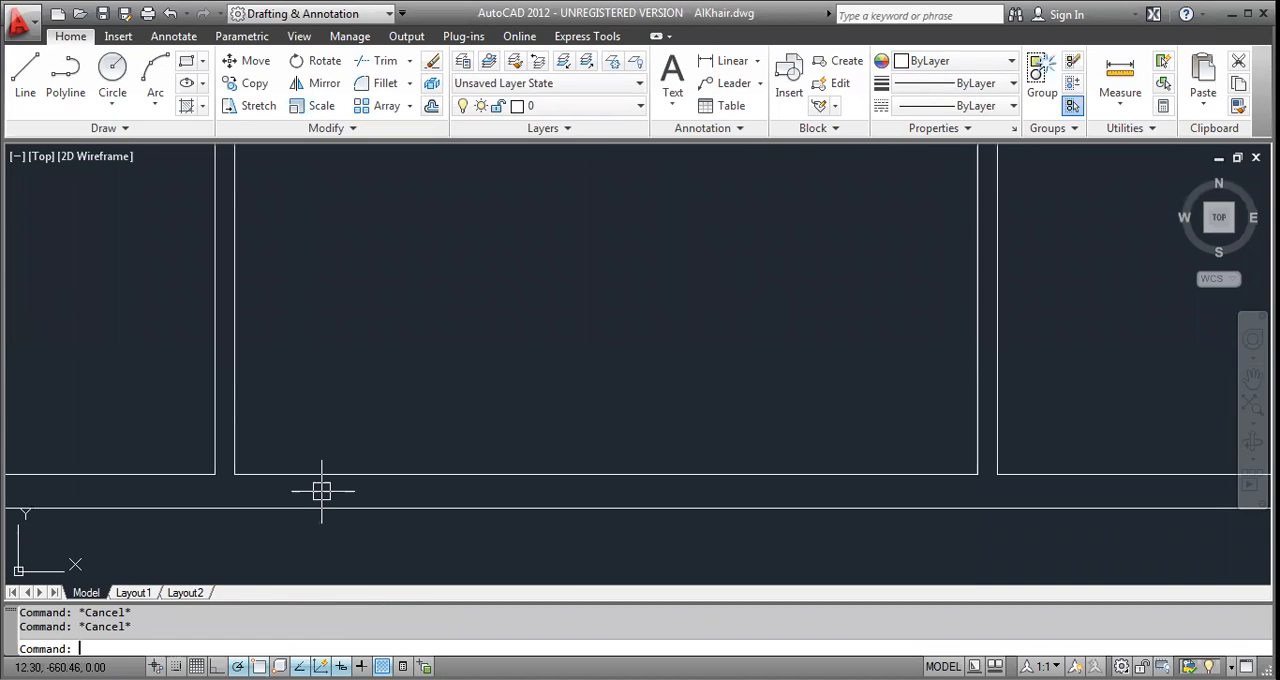
pyautogui.write('o')
pyautogui.press('space')
pyautogui.write('1.20')
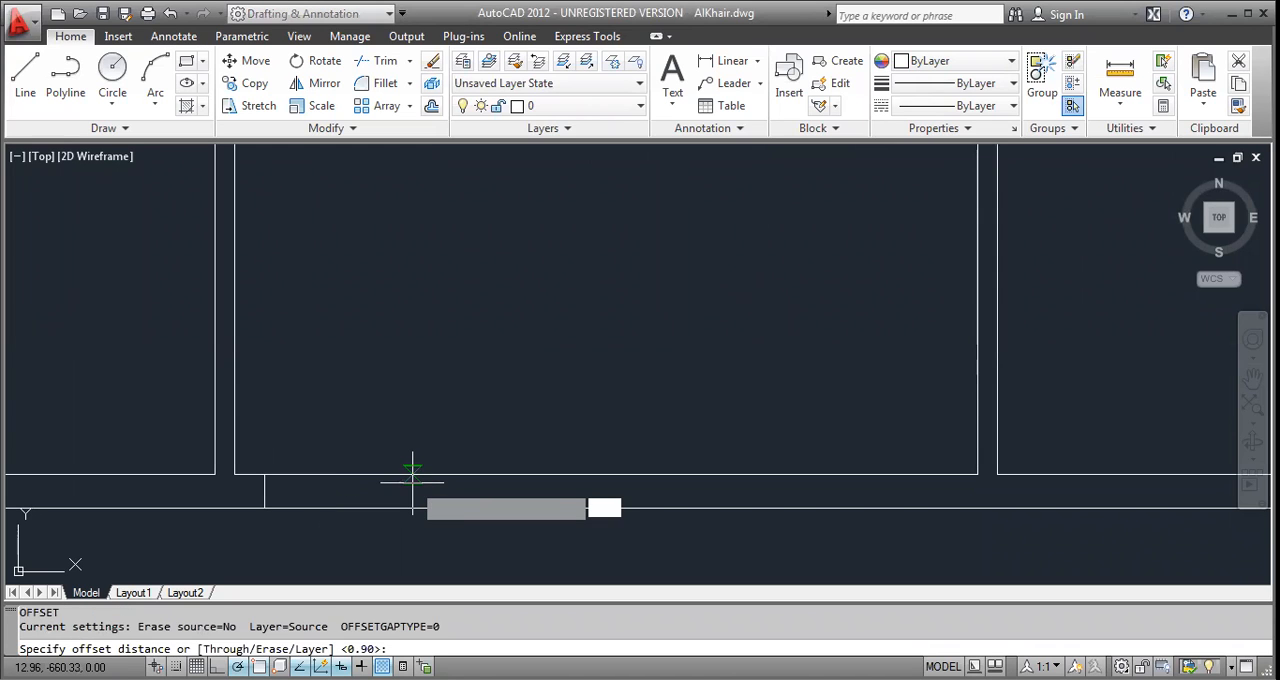
pyautogui.press('space')
pyautogui.click(264, 492)
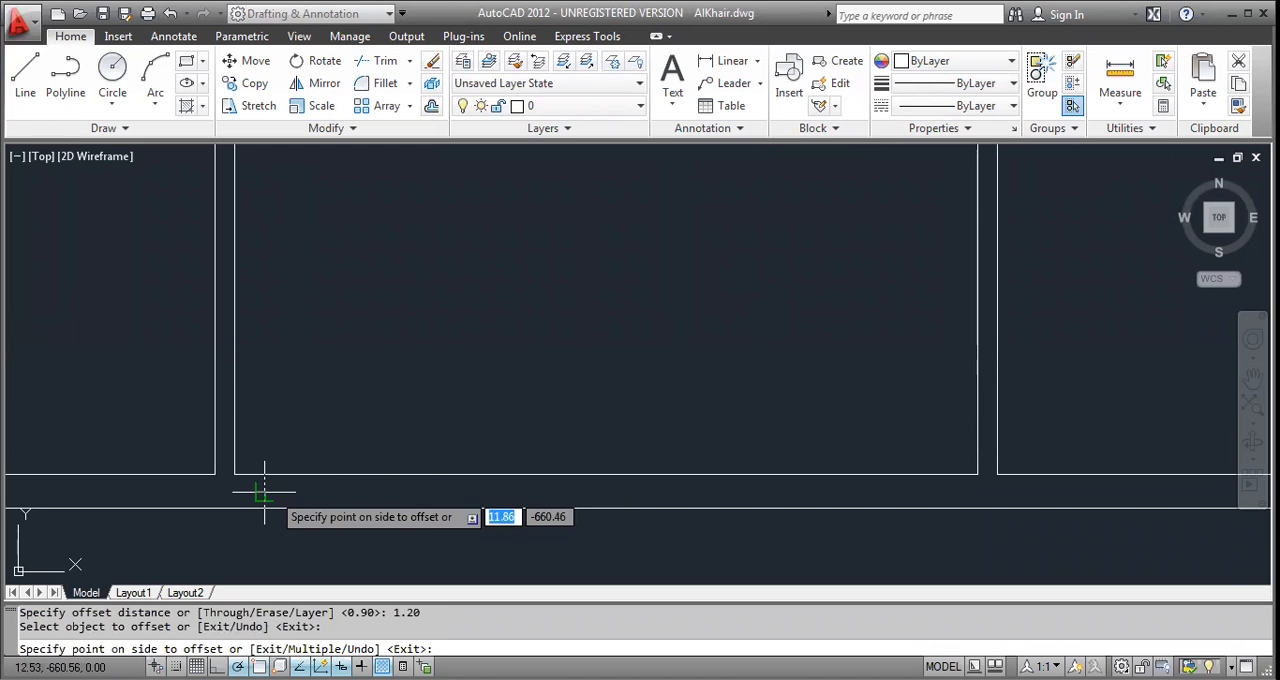
pyautogui.press('Escape')
pyautogui.press('Escape')
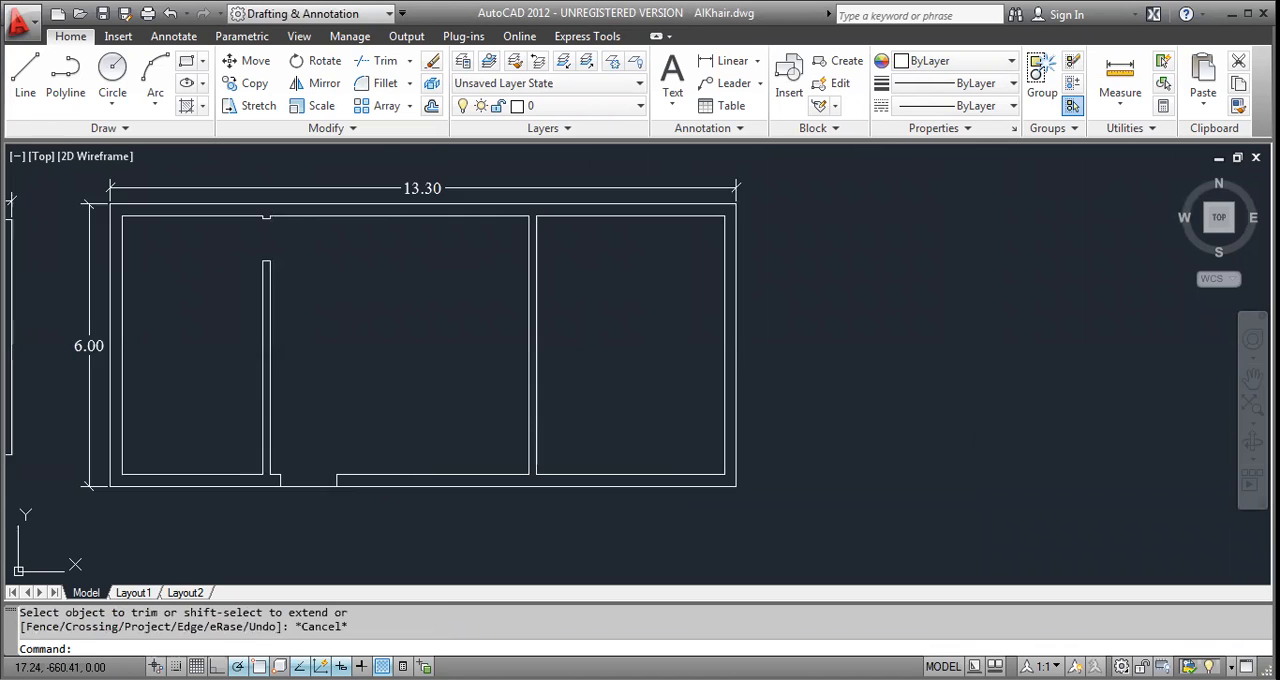
pyautogui.scroll(3, 543, 474)
pyautogui.press('Escape')
pyautogui.press('Escape')
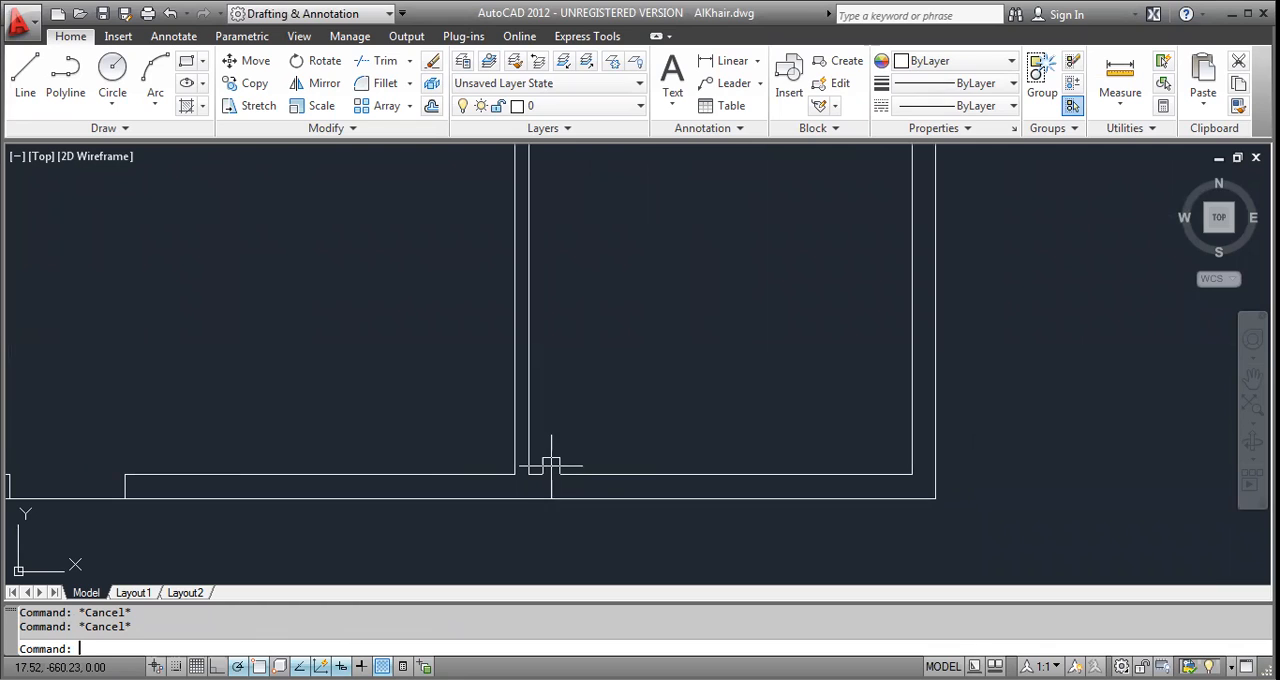
# Draw a short horizontal line across the third plan's second partition near its lower end.
pyautogui.scroll(4, 552, 463)
pyautogui.write('l')
pyautogui.press('space')
pyautogui.click(481, 468)
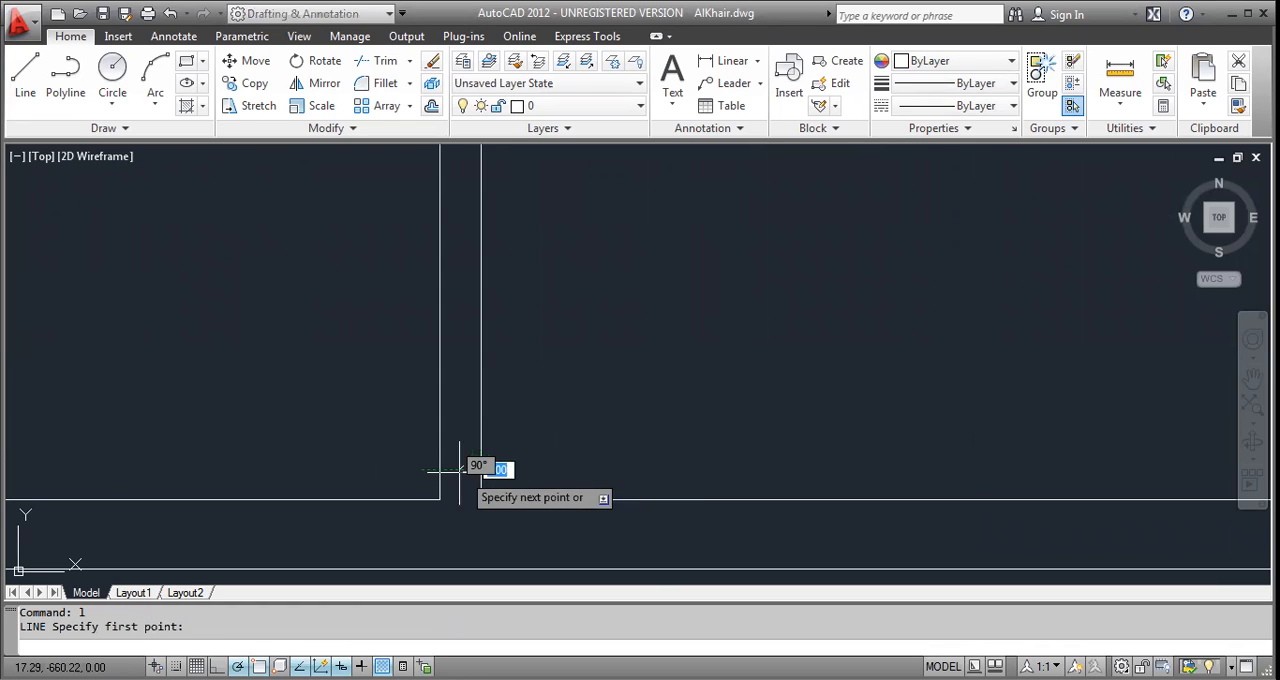
pyautogui.click(439, 469)
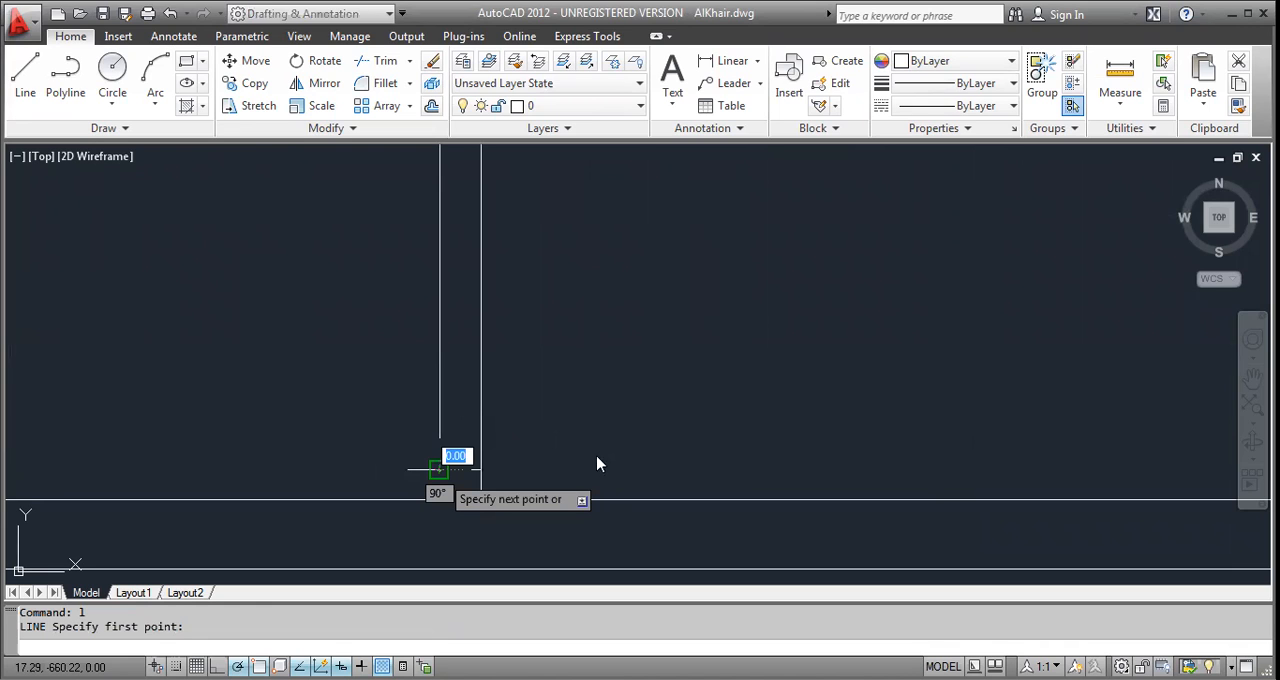
pyautogui.press('Escape')
pyautogui.press('Escape')
# Offset the short line in the second partition 1.05 upward.
pyautogui.write('o')
pyautogui.press('space')
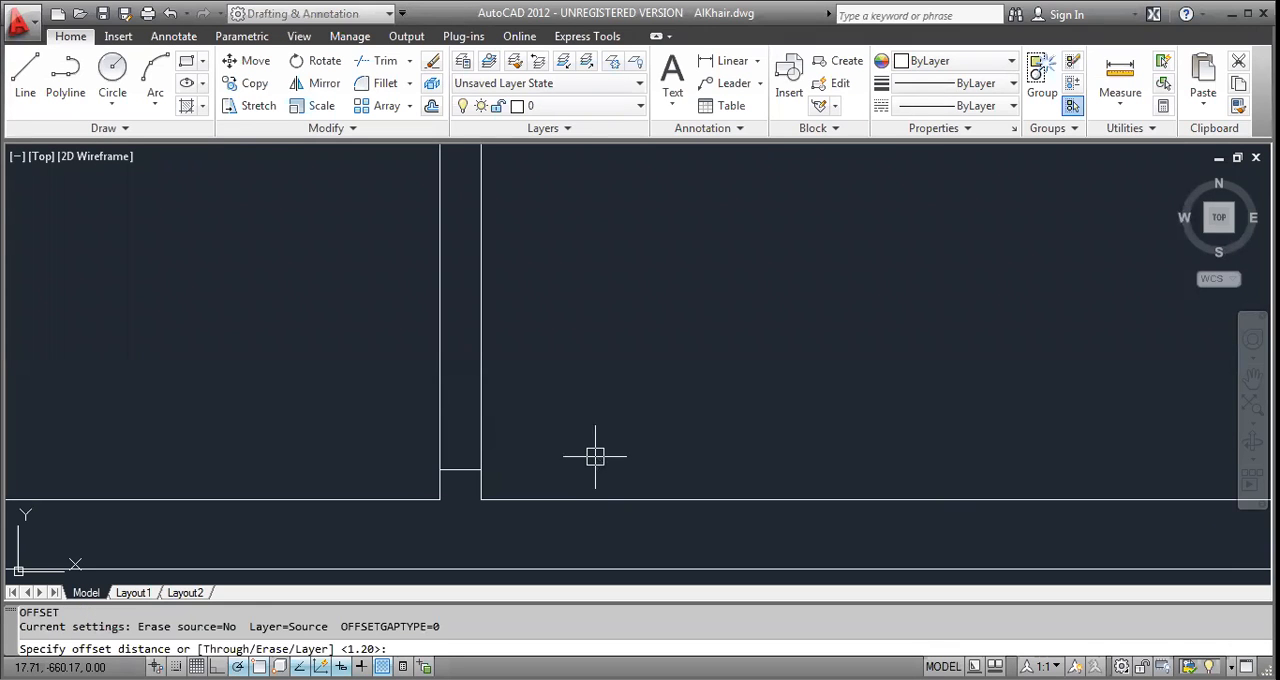
pyautogui.write('1.05')
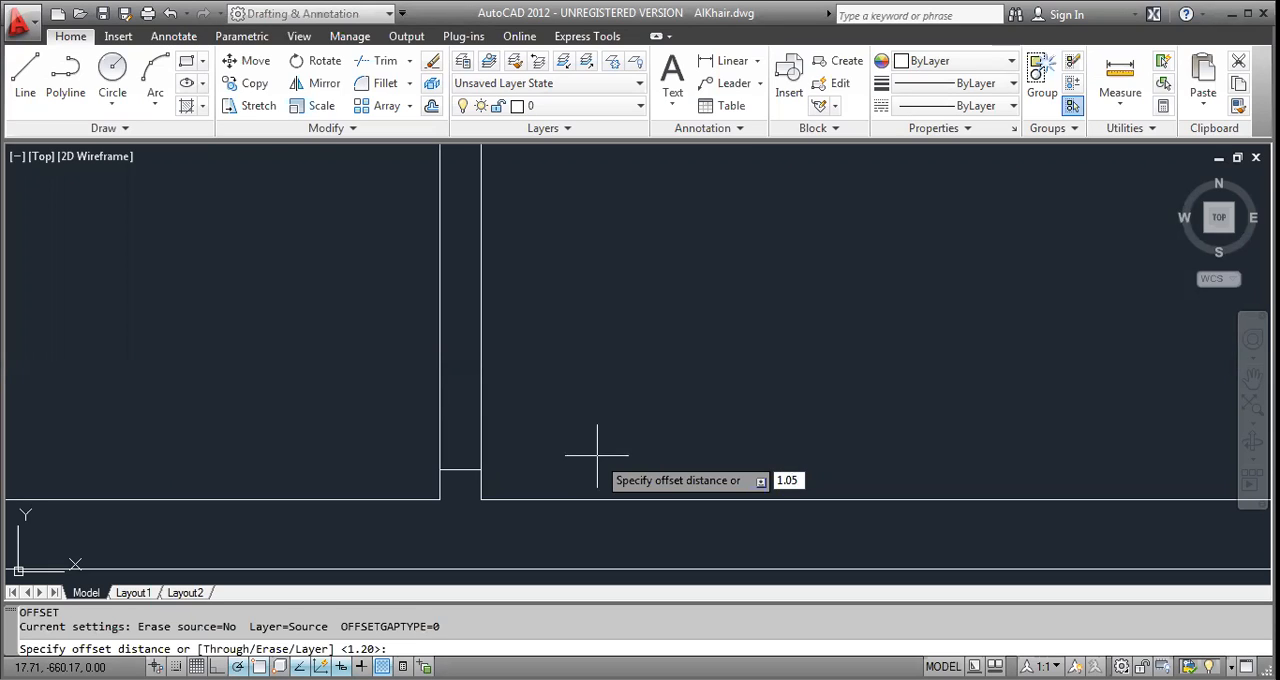
pyautogui.press('Return')
pyautogui.click(460, 468)
pyautogui.click(455, 395)
pyautogui.press('Escape')
pyautogui.press('Escape')
pyautogui.press('Escape')
# Trim both faces of the second partition between the two short lines to form the 1.05 door opening.
pyautogui.write('tr')
pyautogui.press('space')
pyautogui.press('space')
pyautogui.click(506, 422)
pyautogui.click(397, 391)
pyautogui.scroll(-8, 430, 393)
pyautogui.moveTo(437, 400); pyautogui.dragTo(627, 450, button='middle')
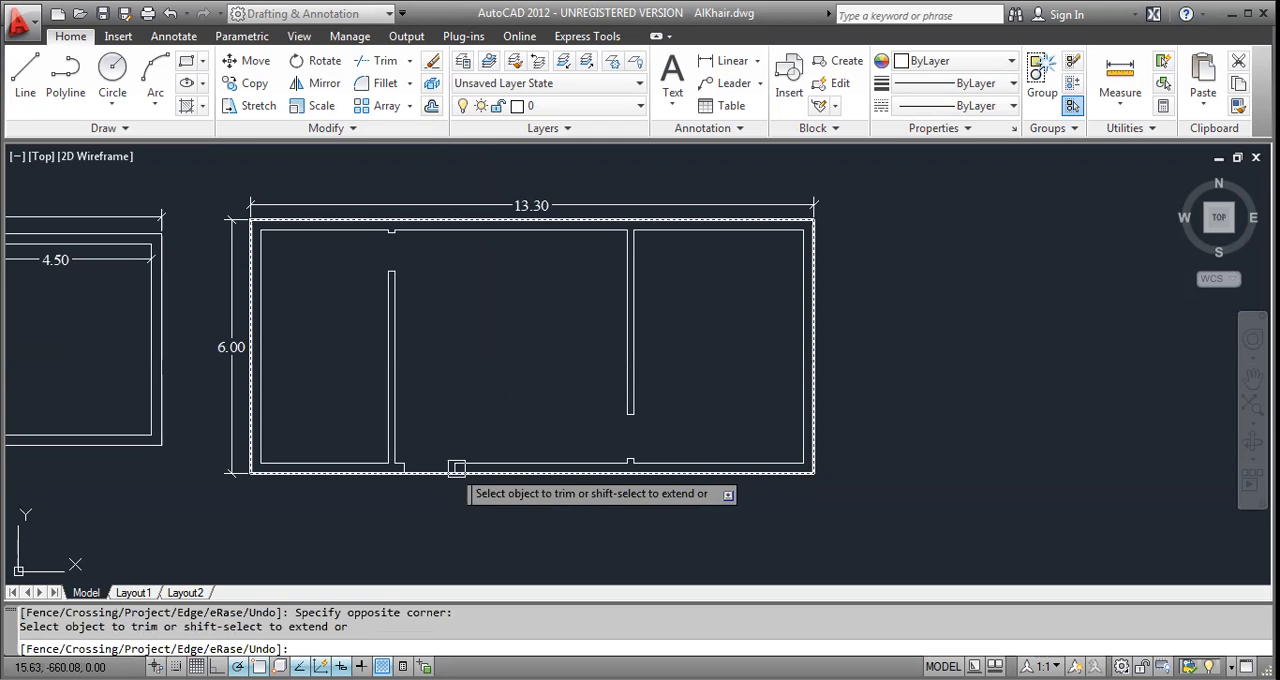
# Trim the lower outer wall line between the 1.20 door opening's jambs and end the trim.
pyautogui.click(446, 468)
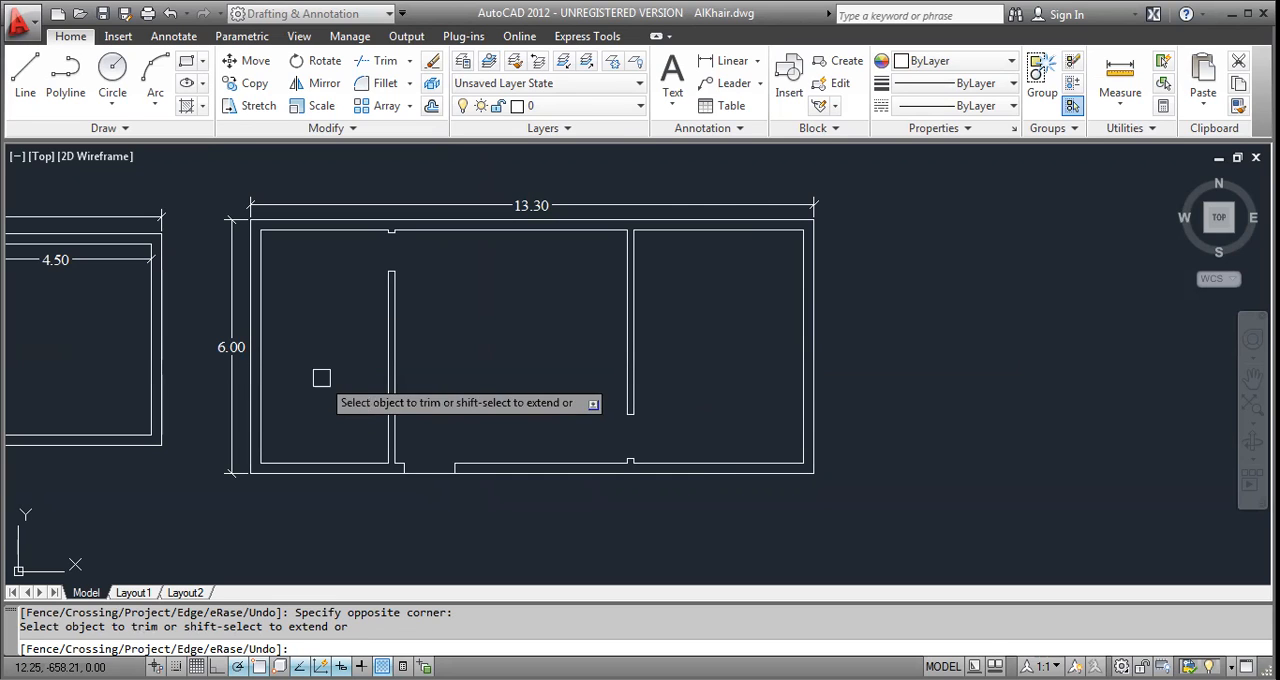
pyautogui.moveTo(388, 409); pyautogui.dragTo(426, 403, button='middle')
pyautogui.press('Escape')
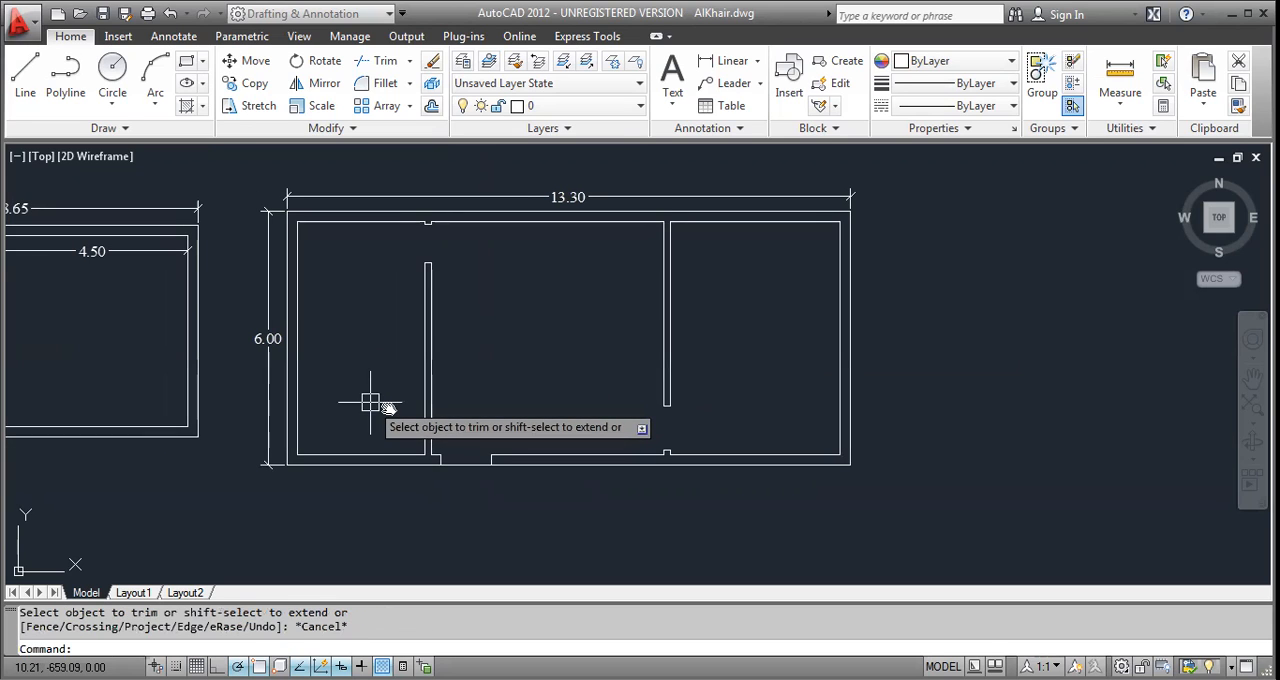
pyautogui.press('Escape')
pyautogui.press('Escape')
# Draw a 12.30 by 8.65 rectangle in the empty area below the three plans as the fourth plan's outer wall.
pyautogui.scroll(-2, 370, 403)
pyautogui.moveTo(47, 468); pyautogui.dragTo(426, 412, button='middle')
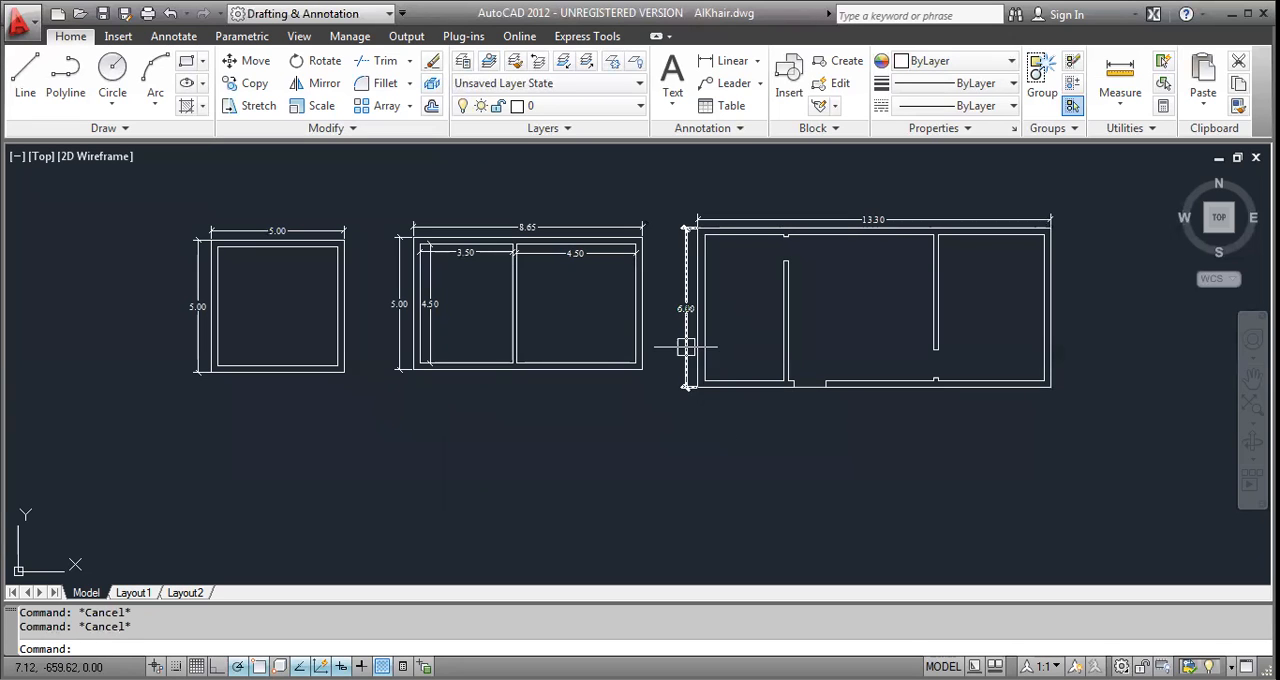
pyautogui.write('rec')
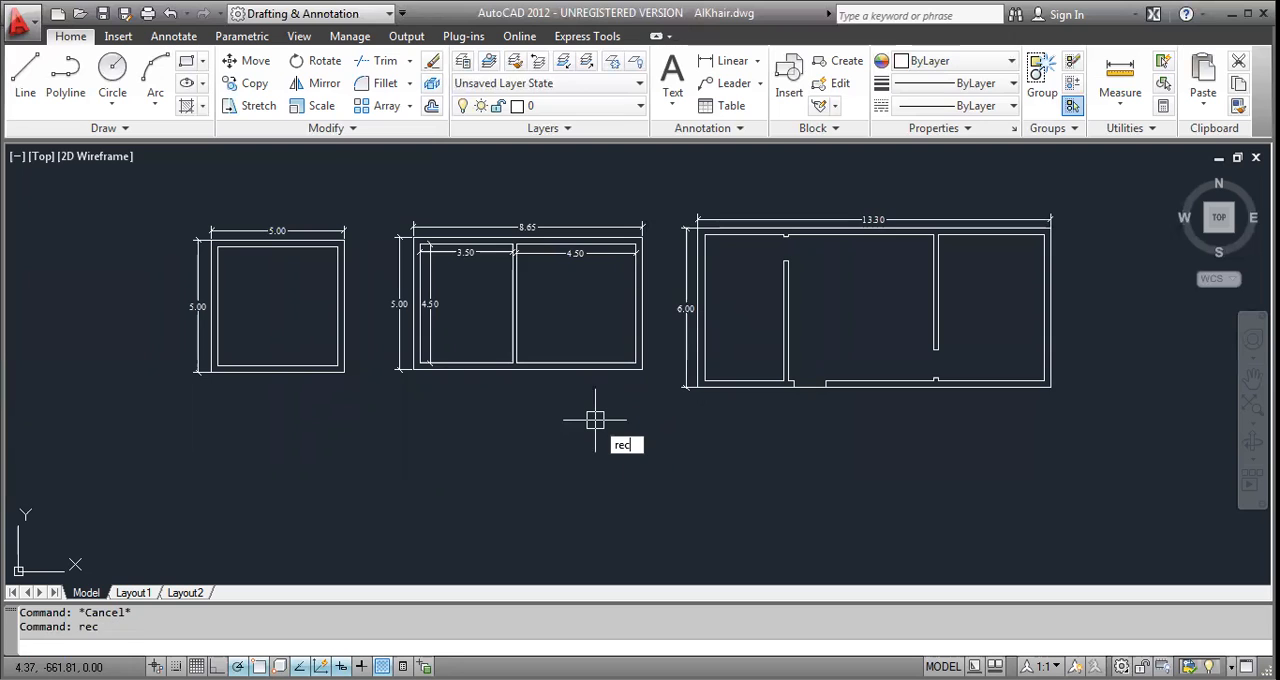
pyautogui.press('Return')
pyautogui.moveTo(516, 487); pyautogui.dragTo(496, 380, button='middle')
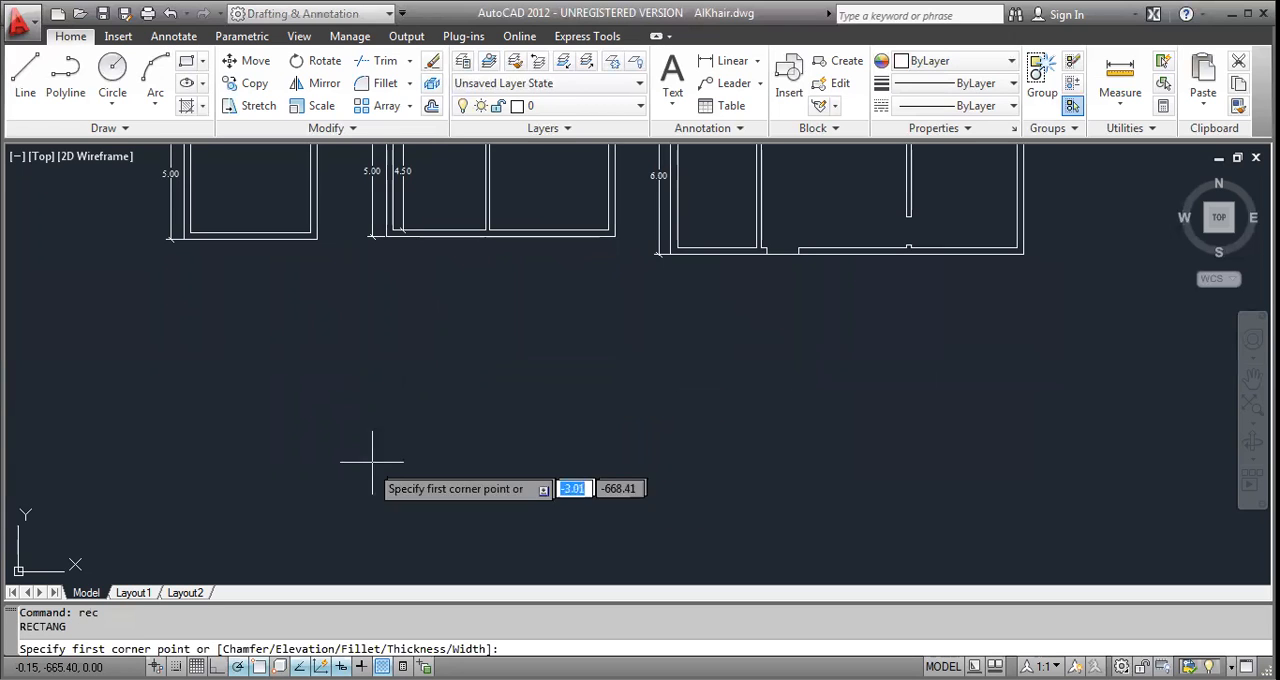
pyautogui.moveTo(283, 520)
pyautogui.mouseDown(button='middle')
pyautogui.moveTo(292, 384)
pyautogui.moveTo(271, 500)
pyautogui.mouseUp(button='middle')
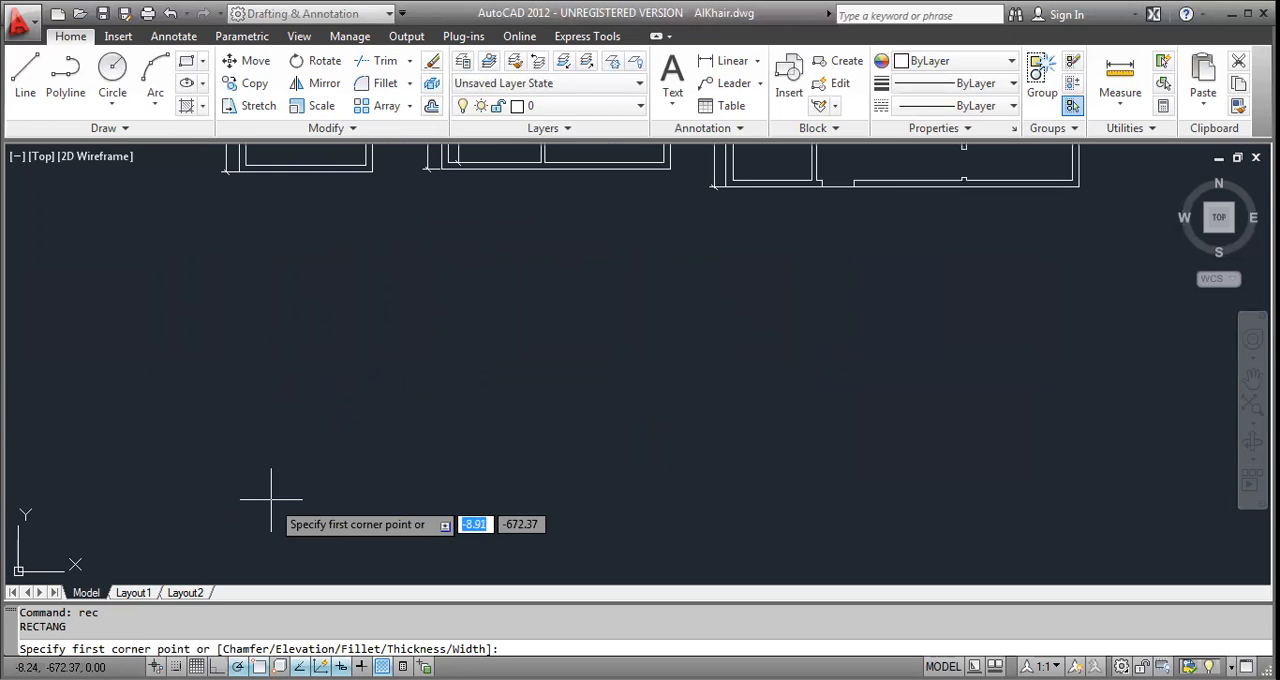
pyautogui.click(271, 505)
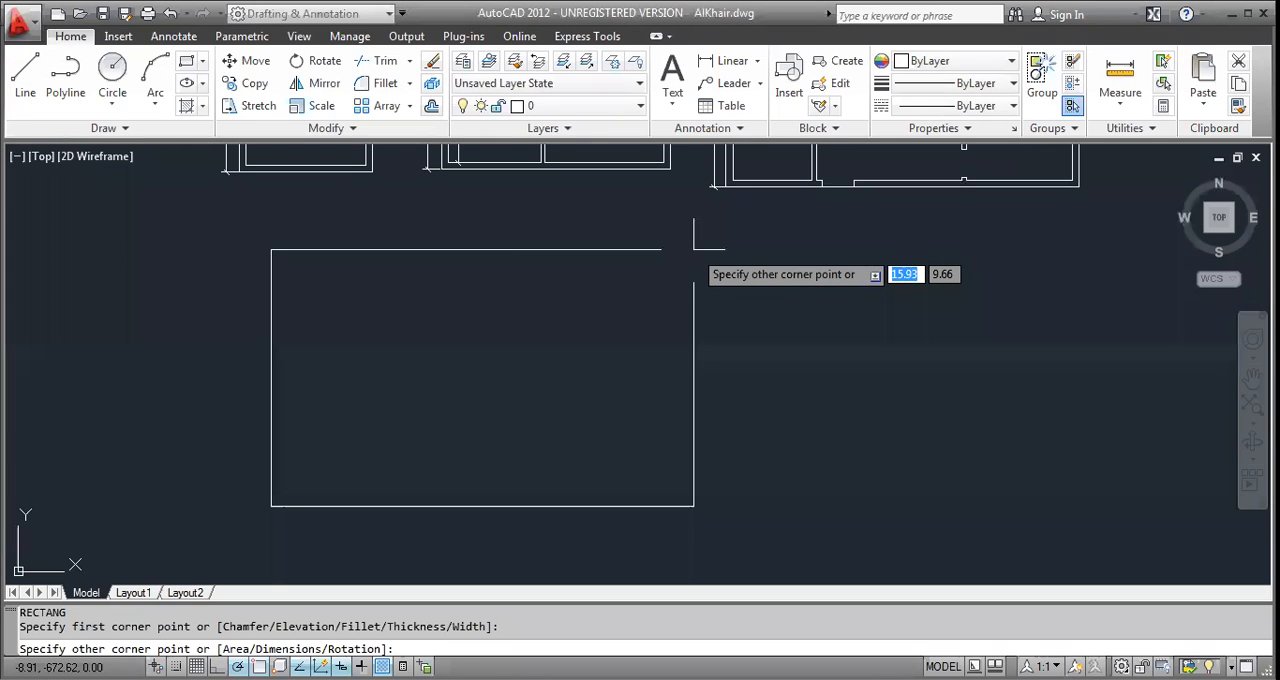
pyautogui.write('12.30')
pyautogui.press('Tab')
pyautogui.write('8')
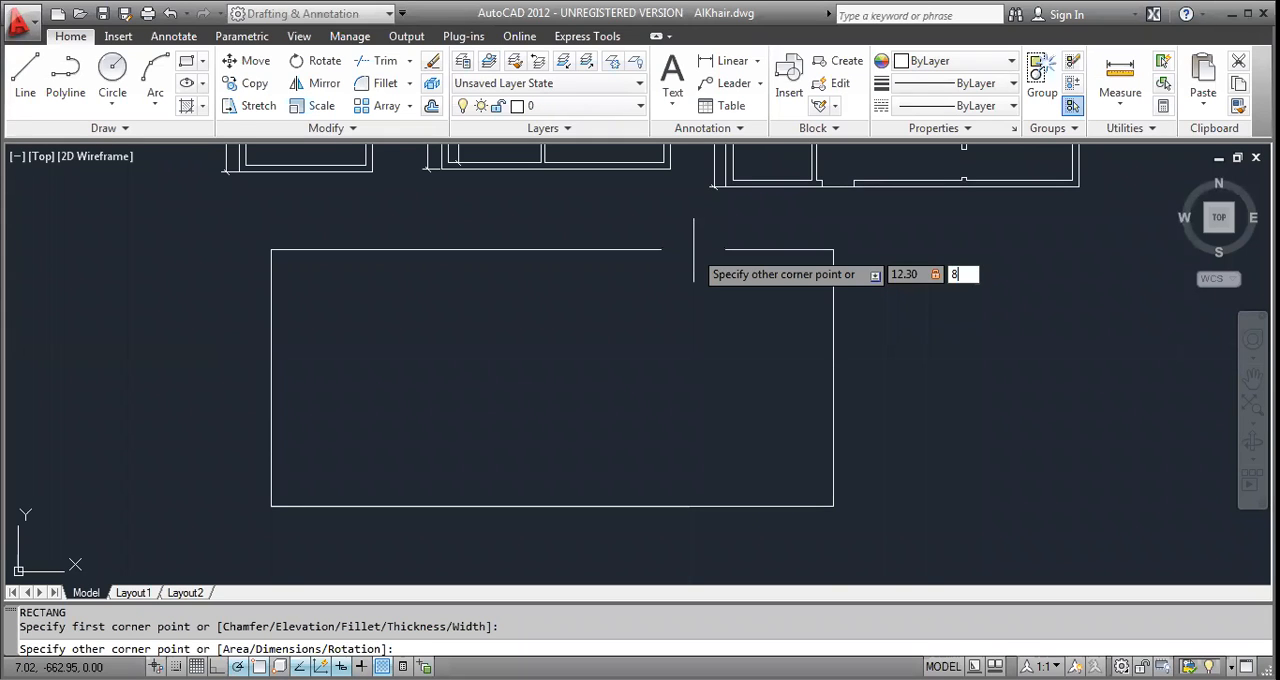
pyautogui.write('.65')
pyautogui.press('Return')
pyautogui.press('Escape')
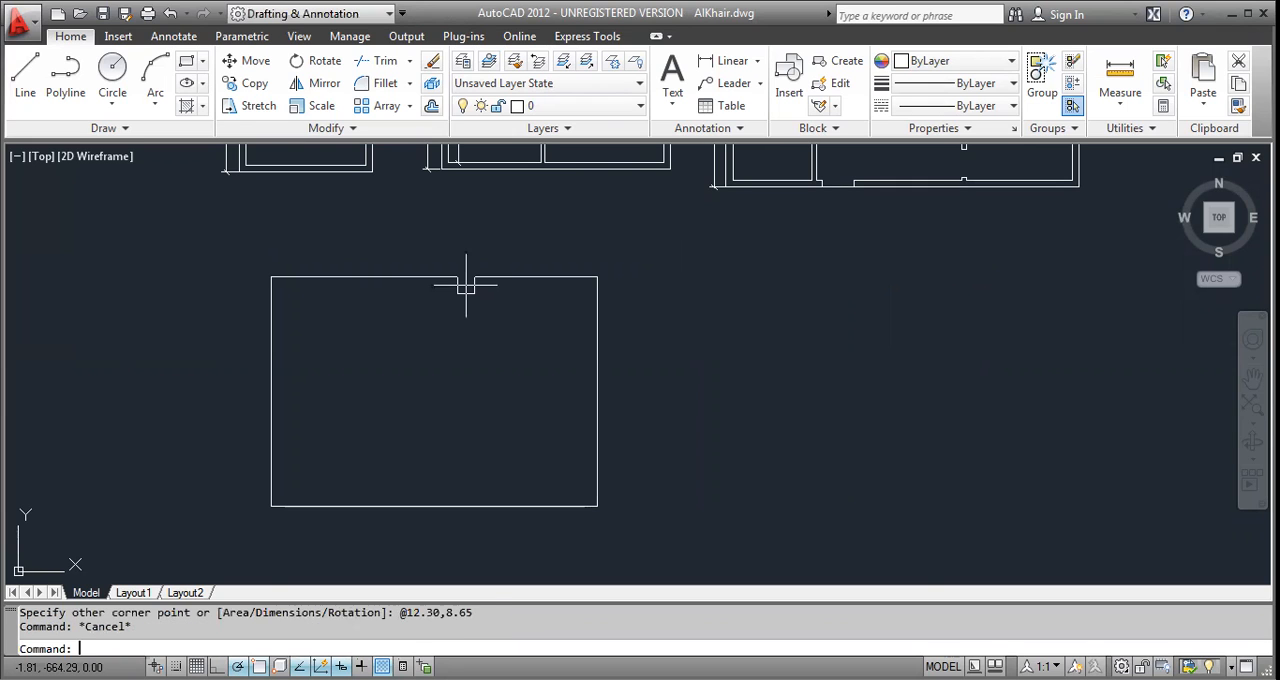
pyautogui.press('Escape')
# Add a linear dimension for the fourth plan's overall width above its upper edge.
pyautogui.write('dli')
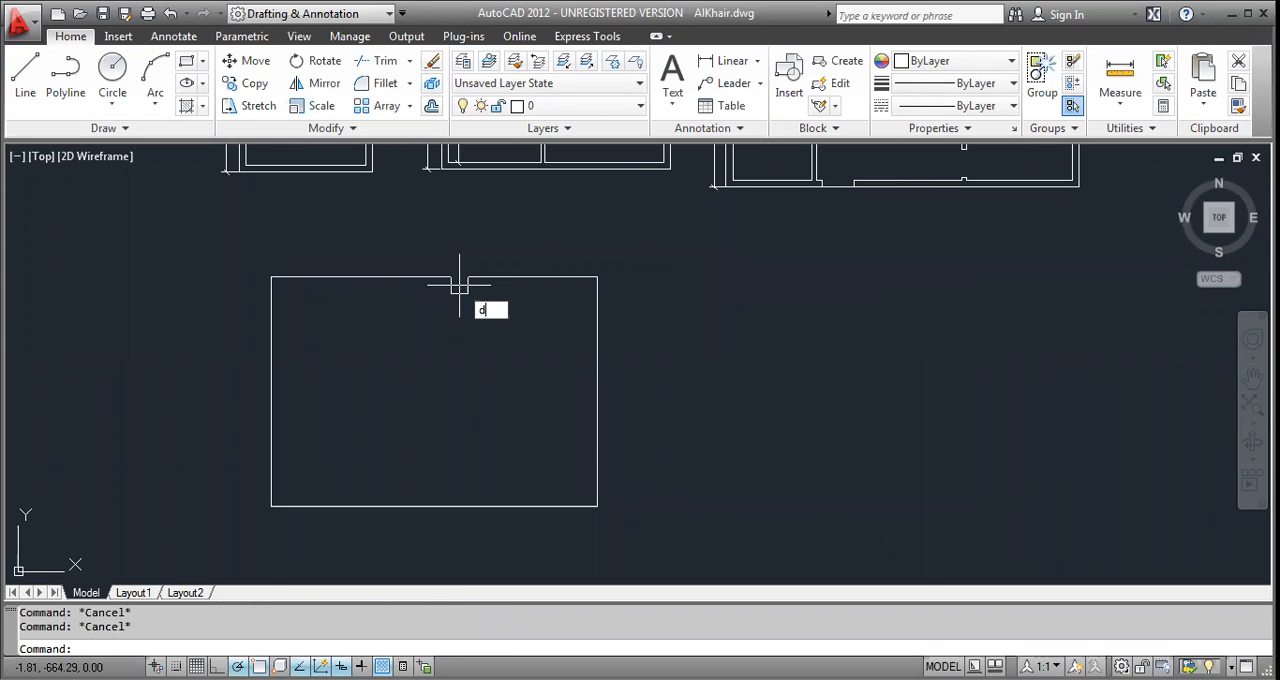
pyautogui.press('Return')
pyautogui.press('Return')
pyautogui.click(457, 281)
pyautogui.scroll(3, 440, 271)
pyautogui.click(434, 270)
# Add a linear dimension for the fourth plan's overall height to the left of its left edge.
pyautogui.scroll(-2, 359, 346)
pyautogui.moveTo(256, 418); pyautogui.dragTo(518, 306, button='middle')
pyautogui.press('Return')
pyautogui.click(462, 323)
pyautogui.moveTo(431, 320); pyautogui.dragTo(300, 474, button='middle')
pyautogui.scroll(5, 436, 319)
pyautogui.scroll(-5, 453, 319)
pyautogui.click(295, 474)
pyautogui.press('Escape')
pyautogui.press('Escape')
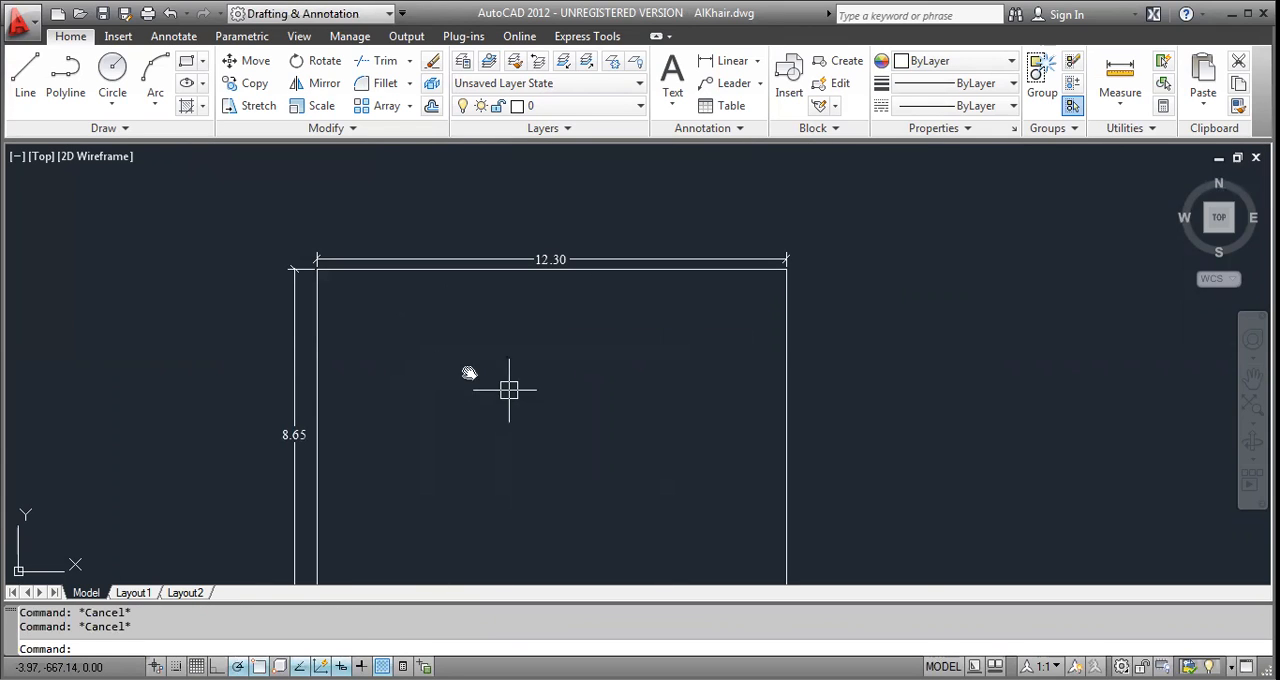
# Offset the fourth plan's outer rectangle 0.25 inward to form the inner wall outline.
pyautogui.moveTo(499, 392); pyautogui.dragTo(462, 323, button='middle')
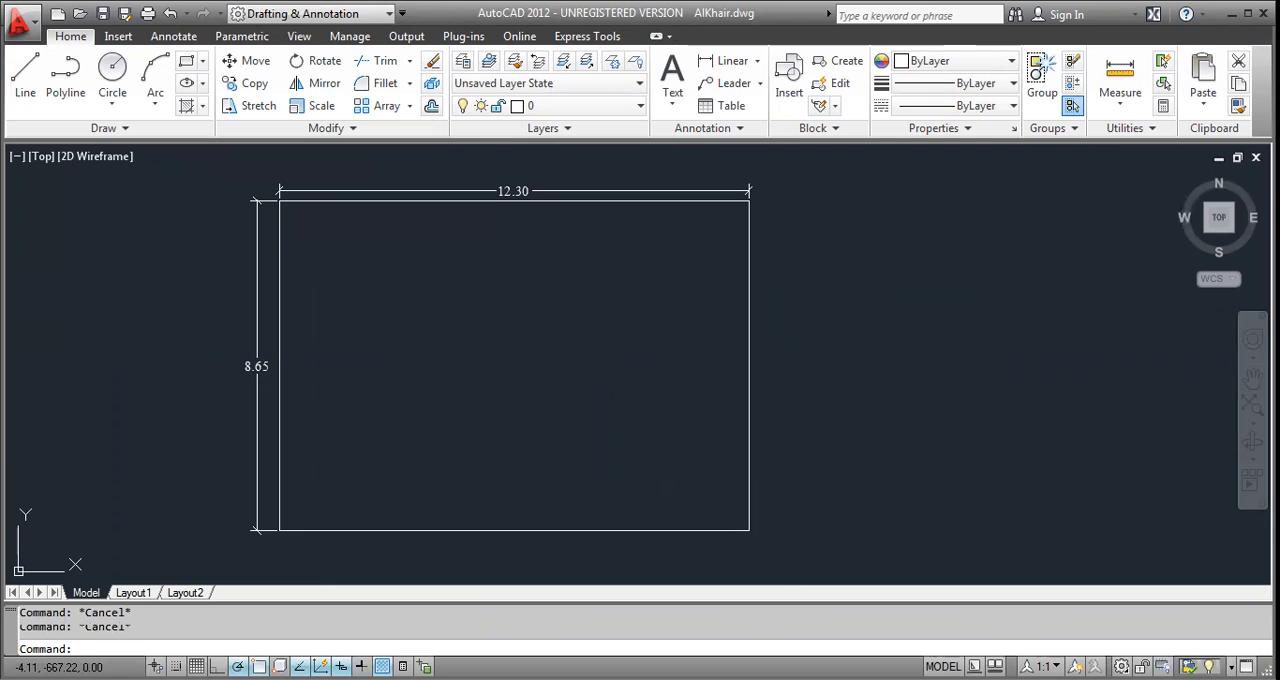
pyautogui.write('o')
pyautogui.press('Return')
pyautogui.write('.25')
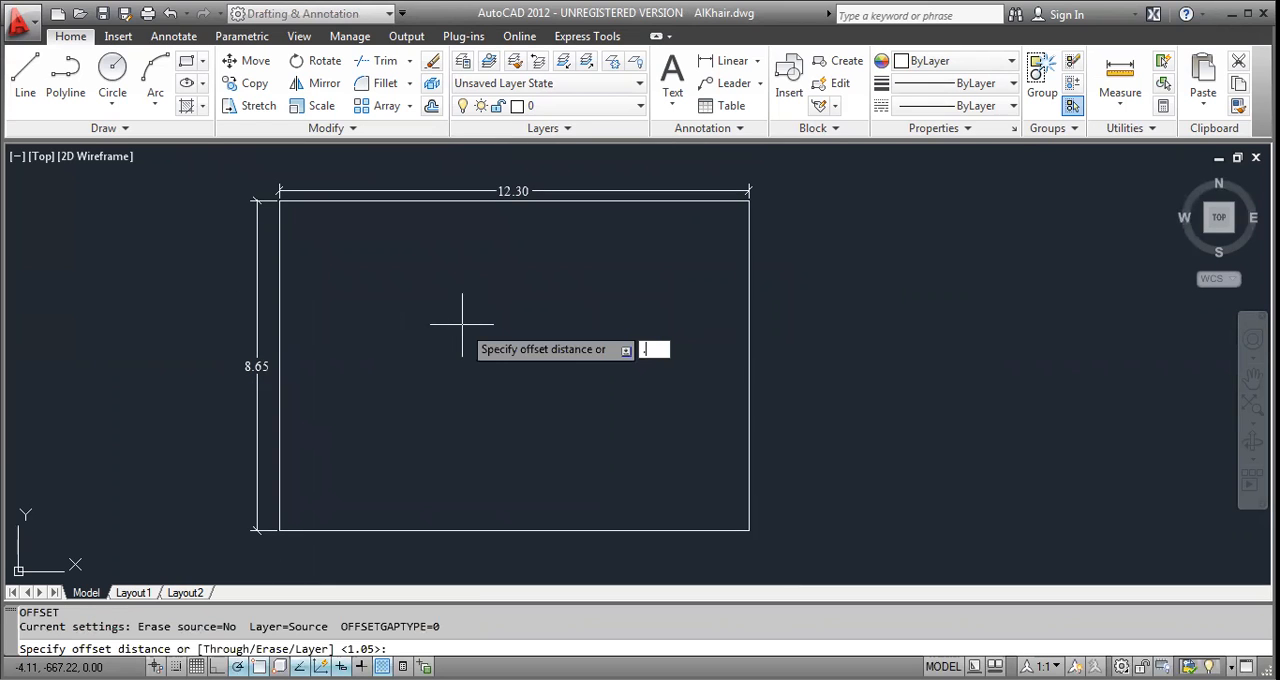
pyautogui.press('Return')
pyautogui.click(490, 200)
pyautogui.click(480, 265)
pyautogui.press('Escape')
pyautogui.press('Escape')
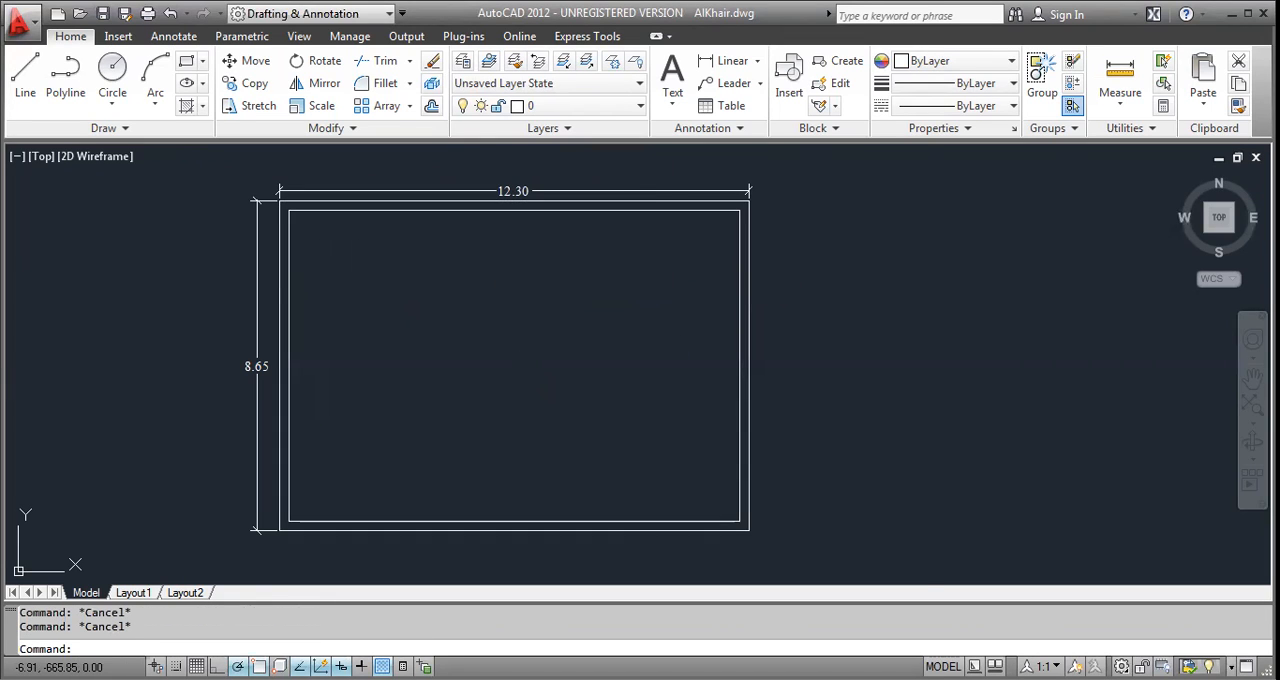
# Explode the fourth plan's inner wall rectangle into separate lines.
pyautogui.scroll(2, 327, 260)
pyautogui.click(320, 243)
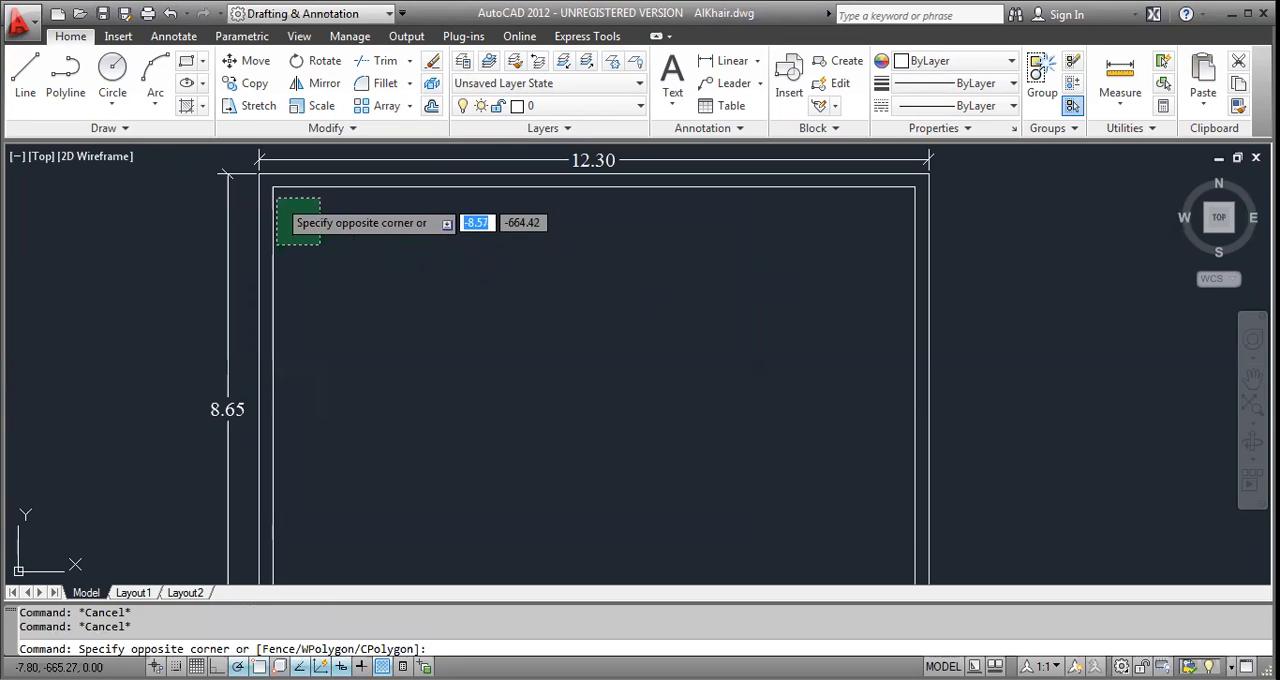
pyautogui.click(271, 202)
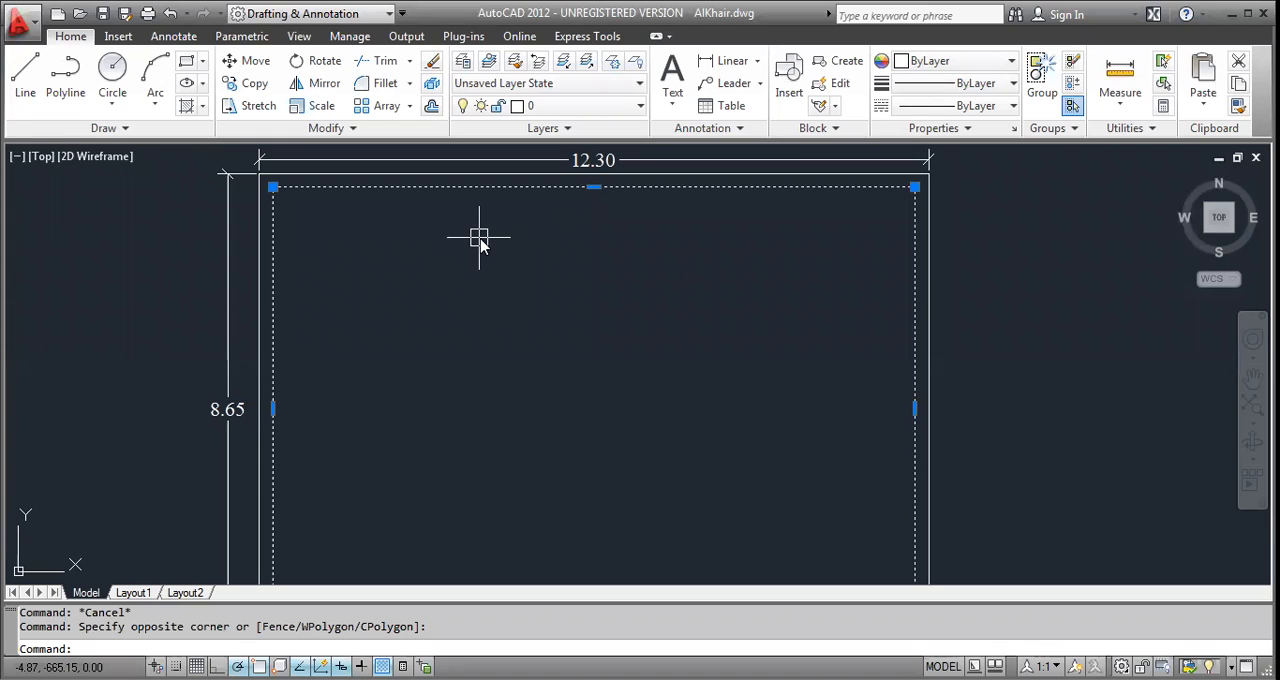
pyautogui.press('Escape')
# Offset the fourth plan's right and left inner wall lines 4 inward to place two vertical partition lines.
pyautogui.write('o')
pyautogui.press('Return')
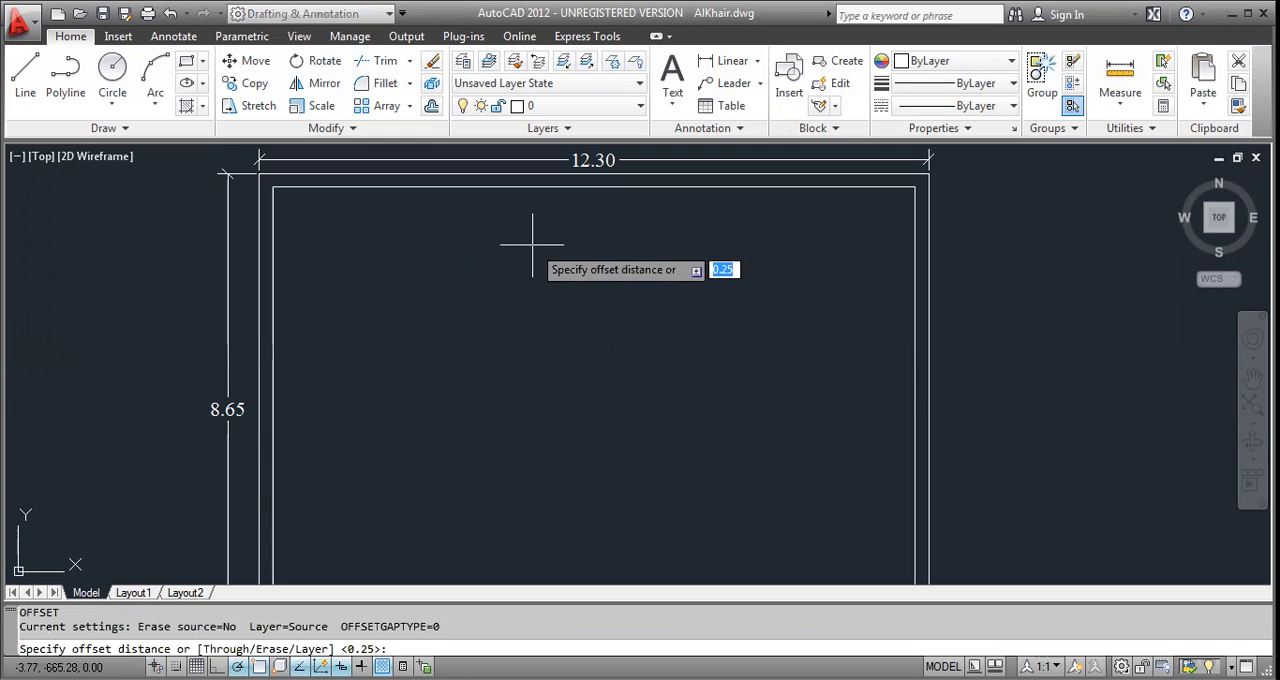
pyautogui.write('4')
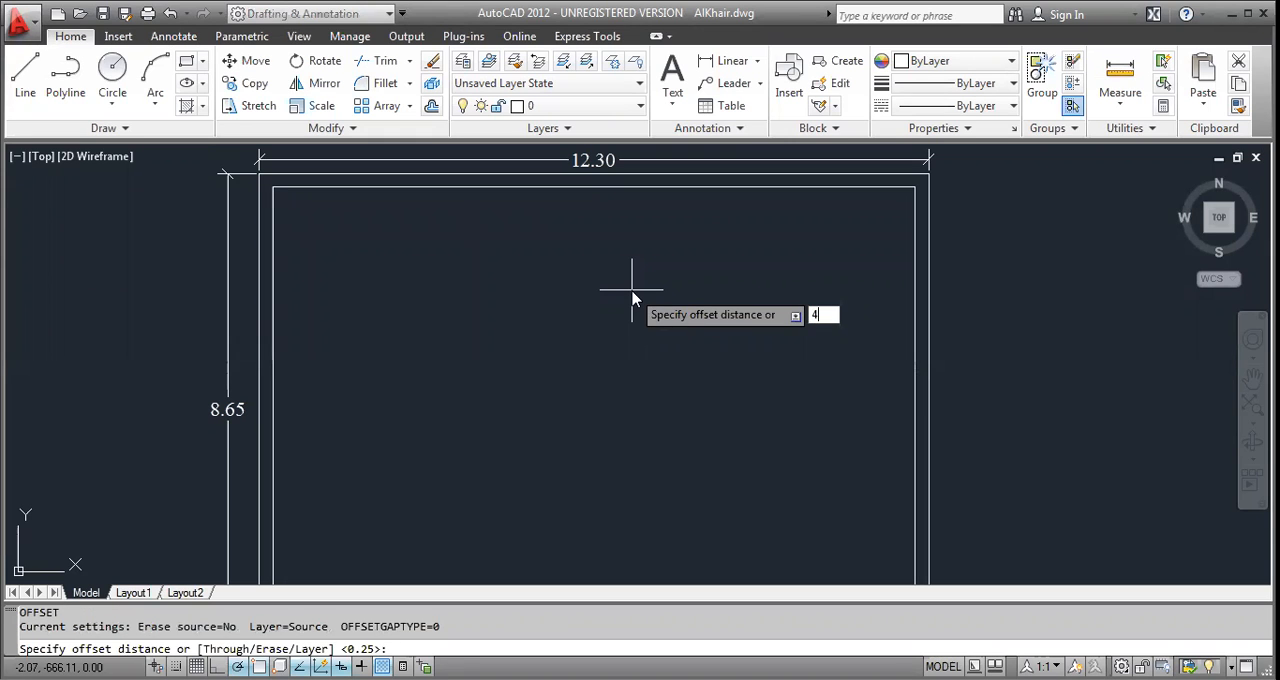
pyautogui.press('Return')
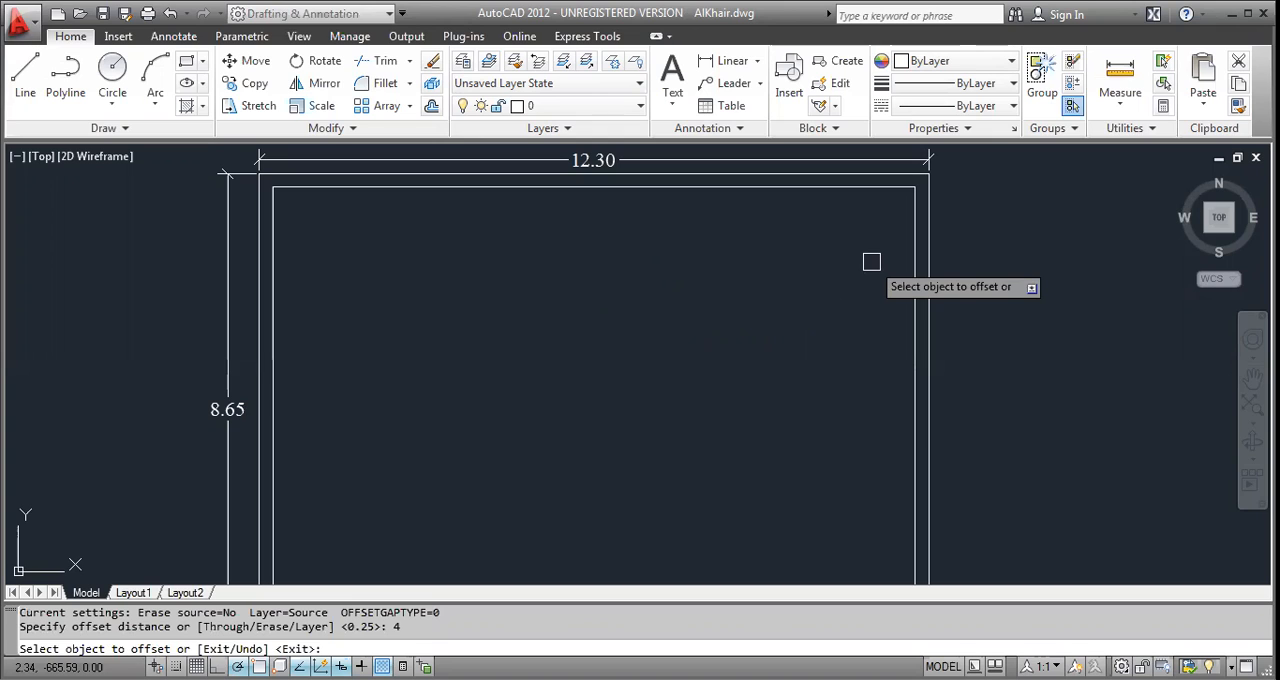
pyautogui.click(913, 241)
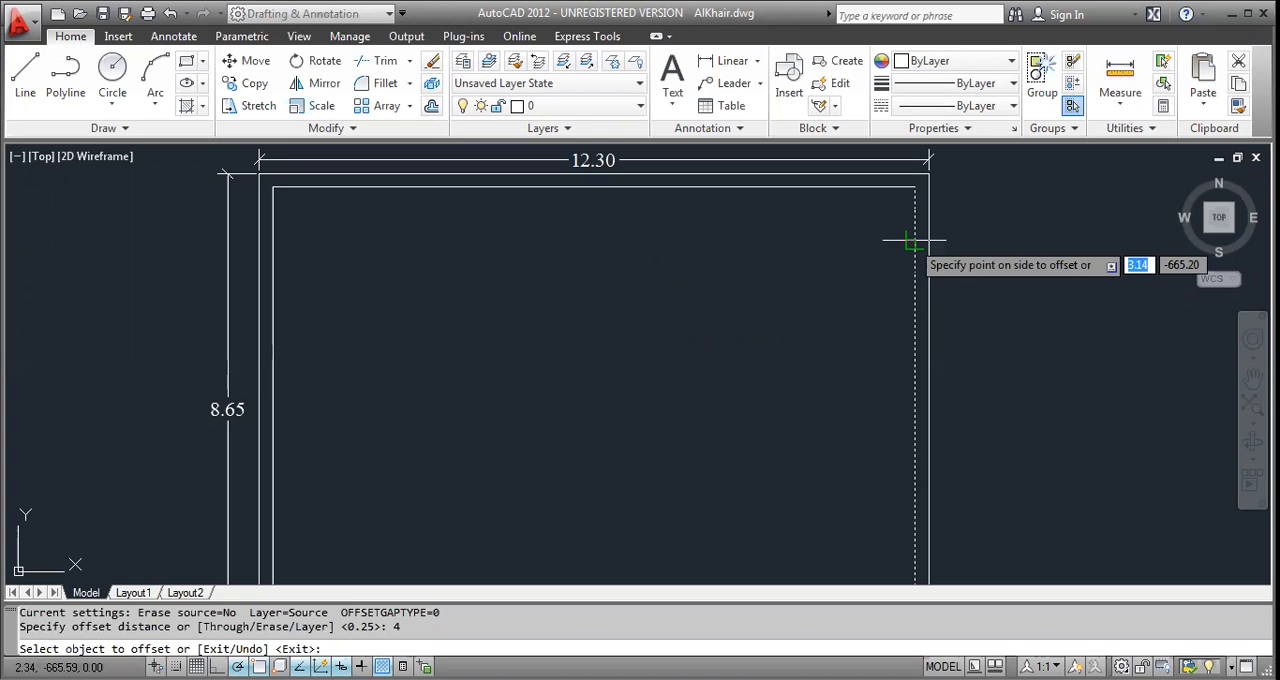
pyautogui.click(880, 250)
pyautogui.click(274, 297)
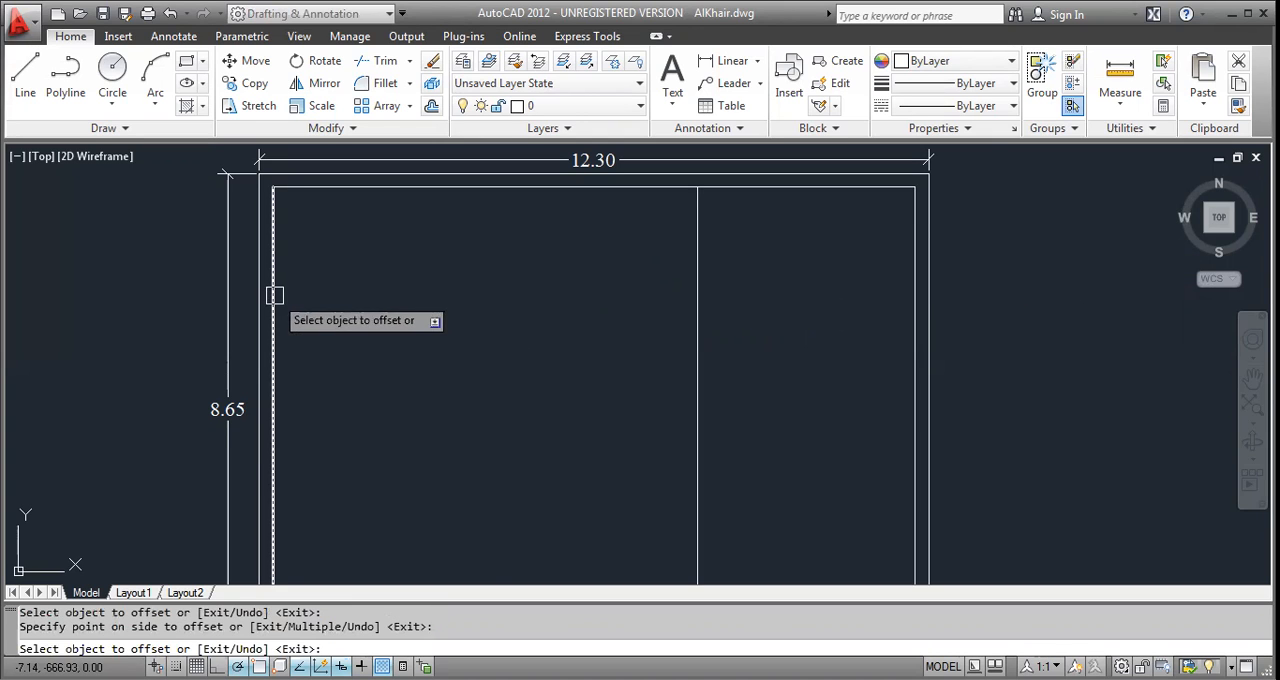
pyautogui.click(490, 300)
pyautogui.press('Return')
pyautogui.press('Return')
# Offset both vertical partition lines 0.15 toward the middle room to give the partitions their thickness.
pyautogui.write('.15')
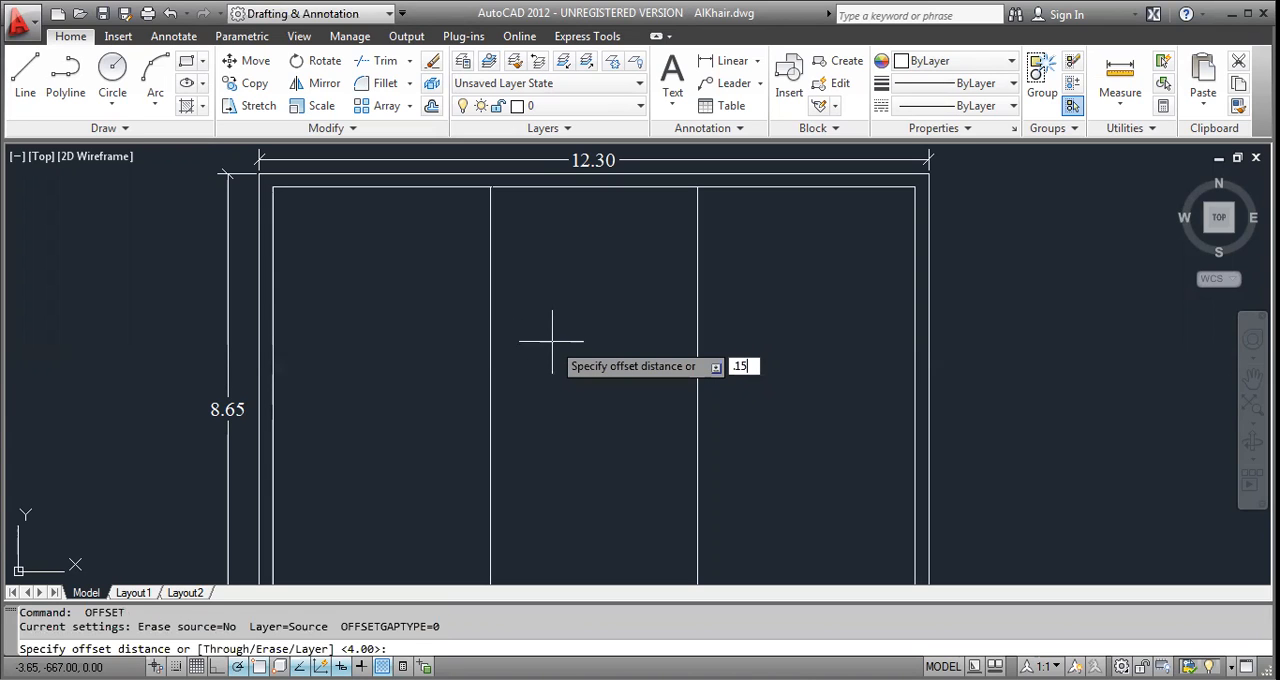
pyautogui.press('Return')
pyautogui.click(490, 350)
pyautogui.click(540, 357)
pyautogui.click(697, 332)
pyautogui.click(672, 334)
pyautogui.press('Escape')
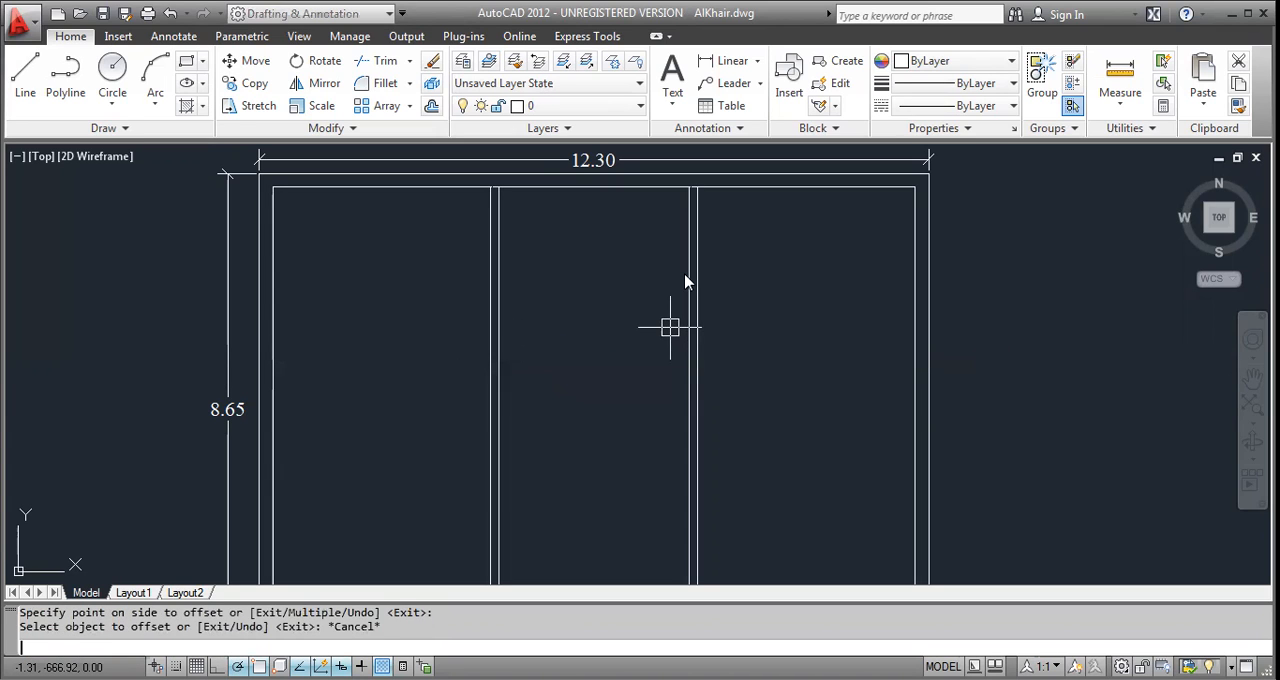
pyautogui.press('Escape')
pyautogui.press('Escape')
# Trim the upper inner wall line between the two faces of each vertical partition.
pyautogui.write('tr')
pyautogui.press('Return')
pyautogui.press('Return')
pyautogui.scroll(5, 693, 187)
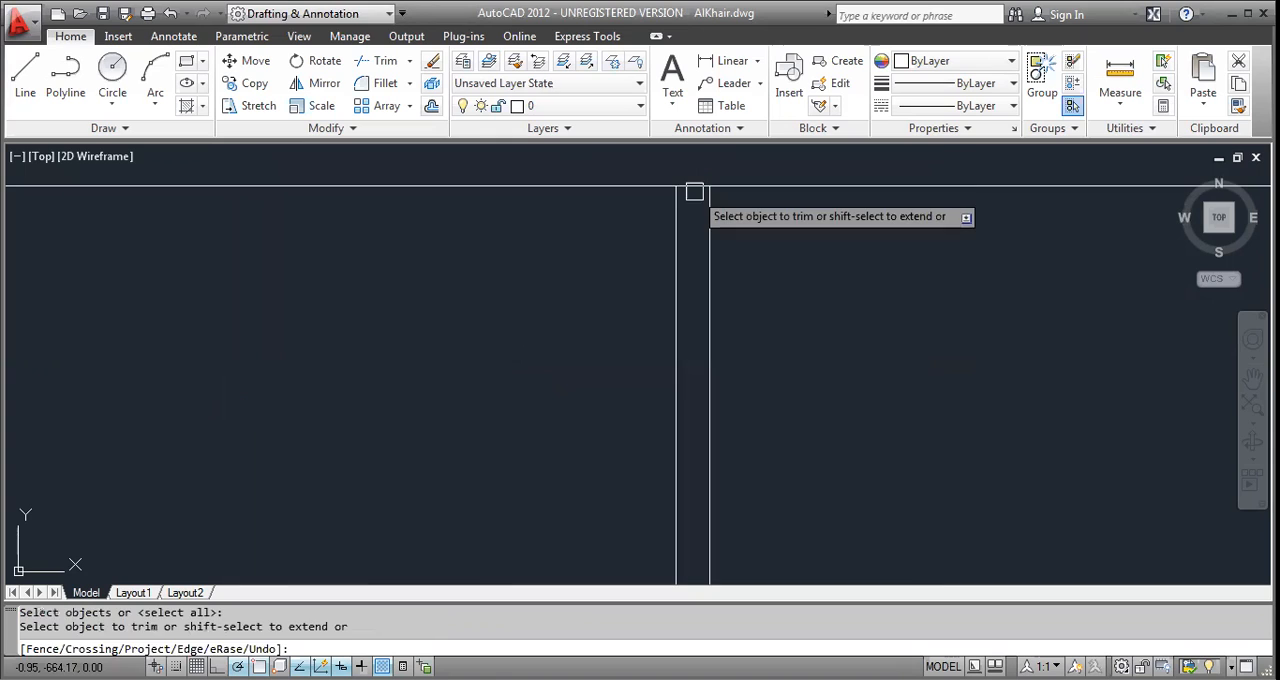
pyautogui.click(693, 191)
pyautogui.scroll(-5, 693, 191)
pyautogui.scroll(4, 500, 192)
pyautogui.scroll(1, 460, 195)
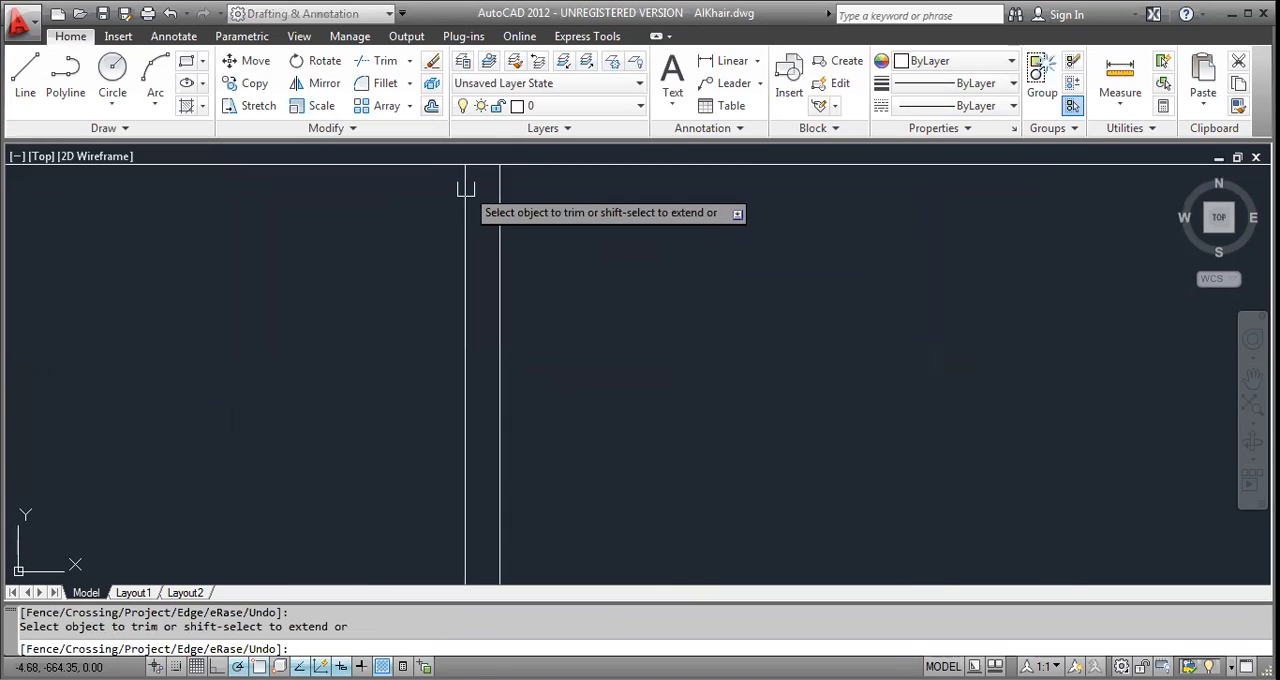
pyautogui.click(478, 168)
pyautogui.scroll(-2, 480, 170)
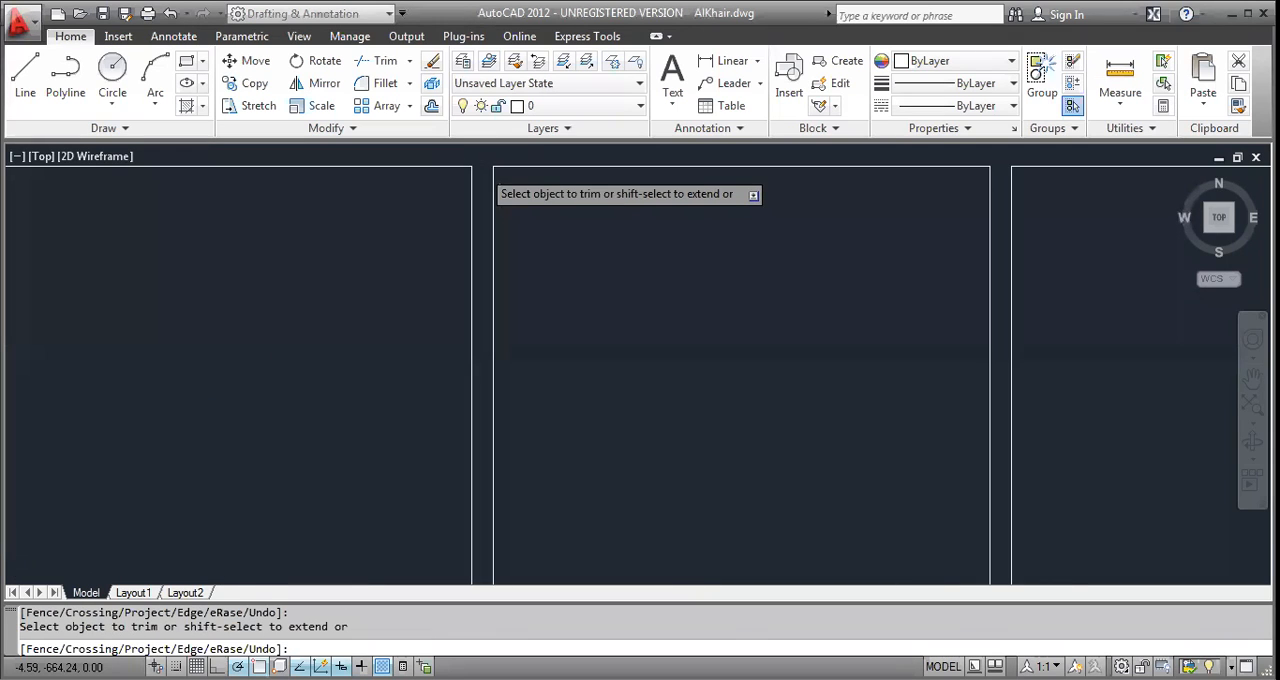
# Trim the lower inner wall line between the two faces of each vertical partition.
pyautogui.scroll(-3, 347, 463)
pyautogui.scroll(4, 652, 448)
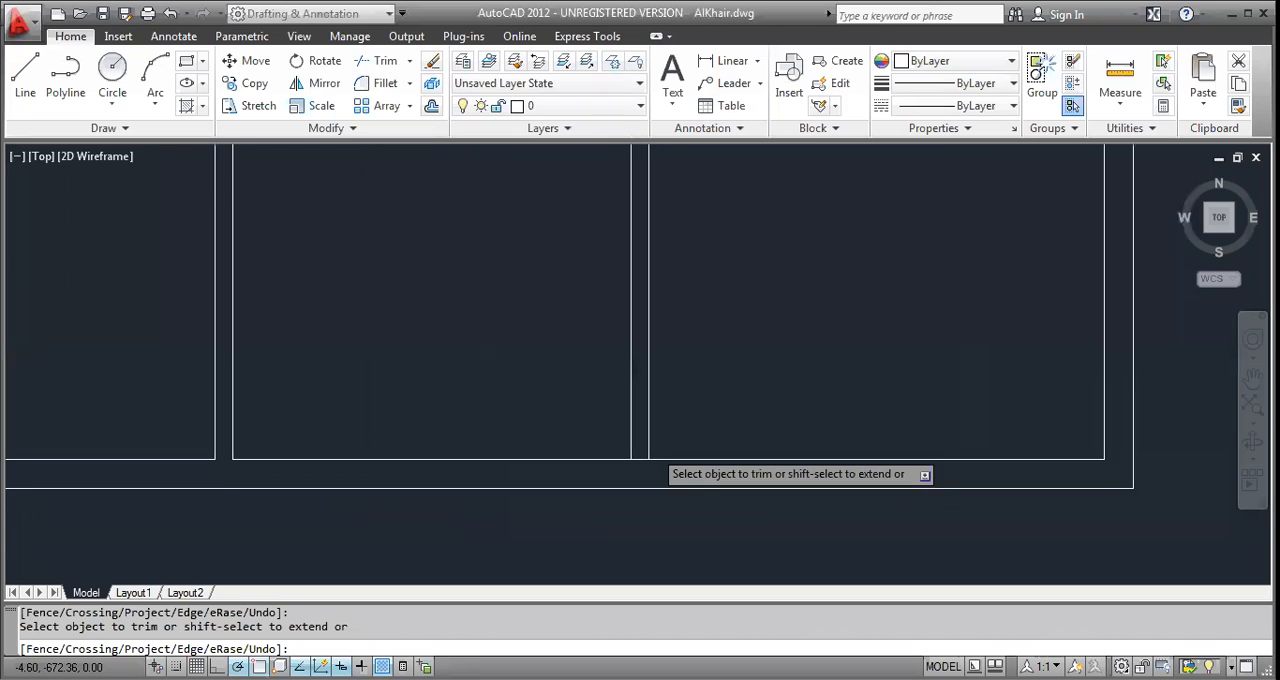
pyautogui.click(622, 469)
pyautogui.scroll(-2, 622, 470)
pyautogui.press('Escape')
pyautogui.press('Escape')
pyautogui.press('Escape')
pyautogui.scroll(-2, 622, 469)
# Offset the upper and lower inner wall lines of the left and right rooms 4 inward to form horizontal partitions.
pyautogui.write('o')
pyautogui.press('Return')
pyautogui.write('4')
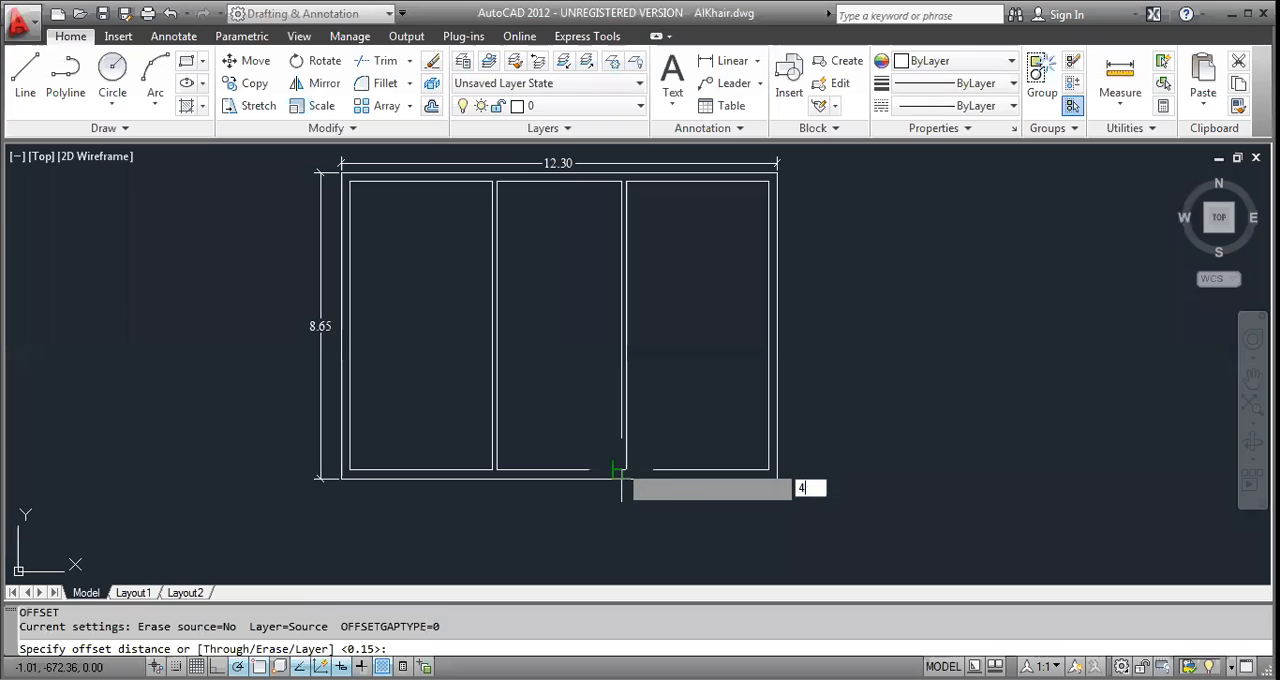
pyautogui.press('Return')
pyautogui.click(686, 469)
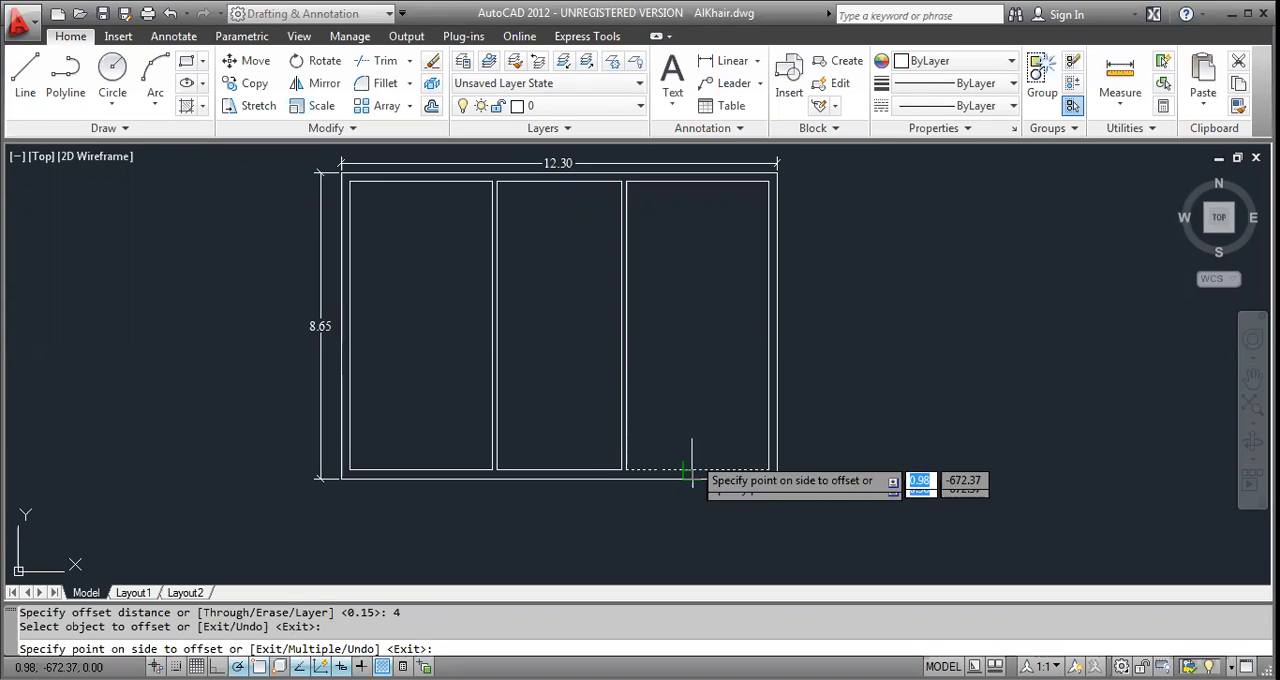
pyautogui.click(660, 445)
pyautogui.click(466, 469)
pyautogui.click(466, 420)
pyautogui.click(408, 183)
pyautogui.click(540, 200)
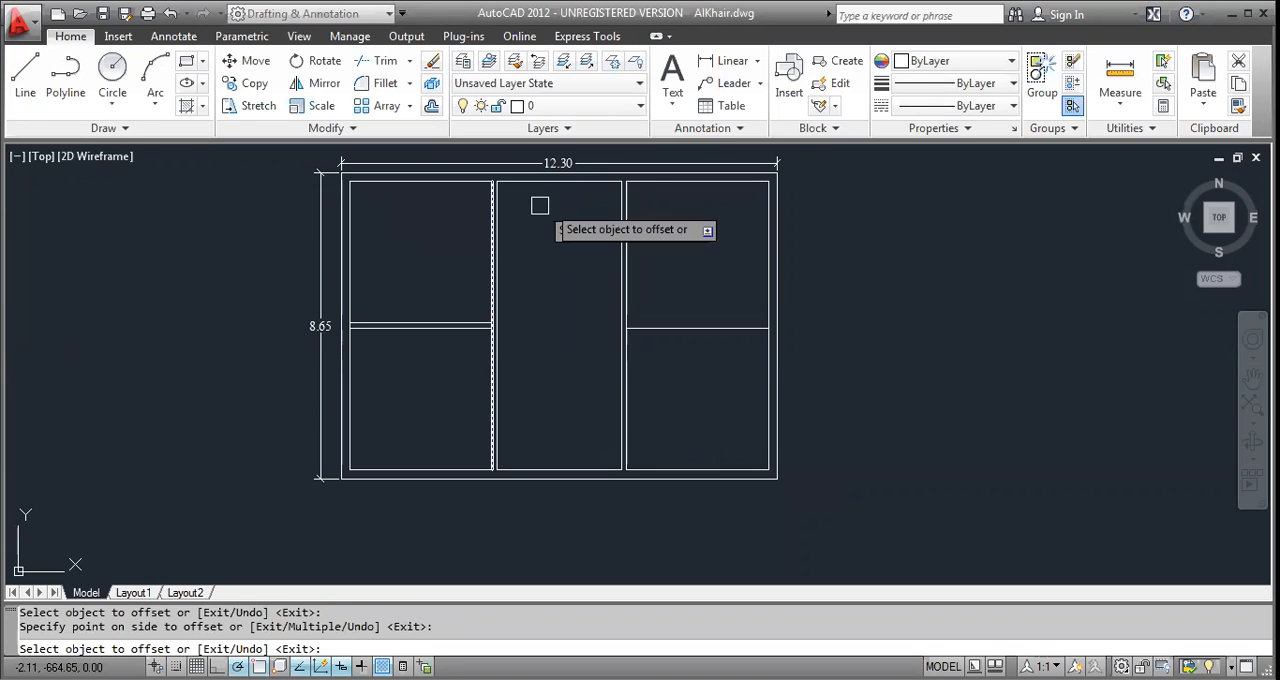
pyautogui.press('Escape')
pyautogui.press('Escape')
# Check the thickness of the right-hand horizontal partition with a linear dimension without placing it.
pyautogui.scroll(6, 714, 294)
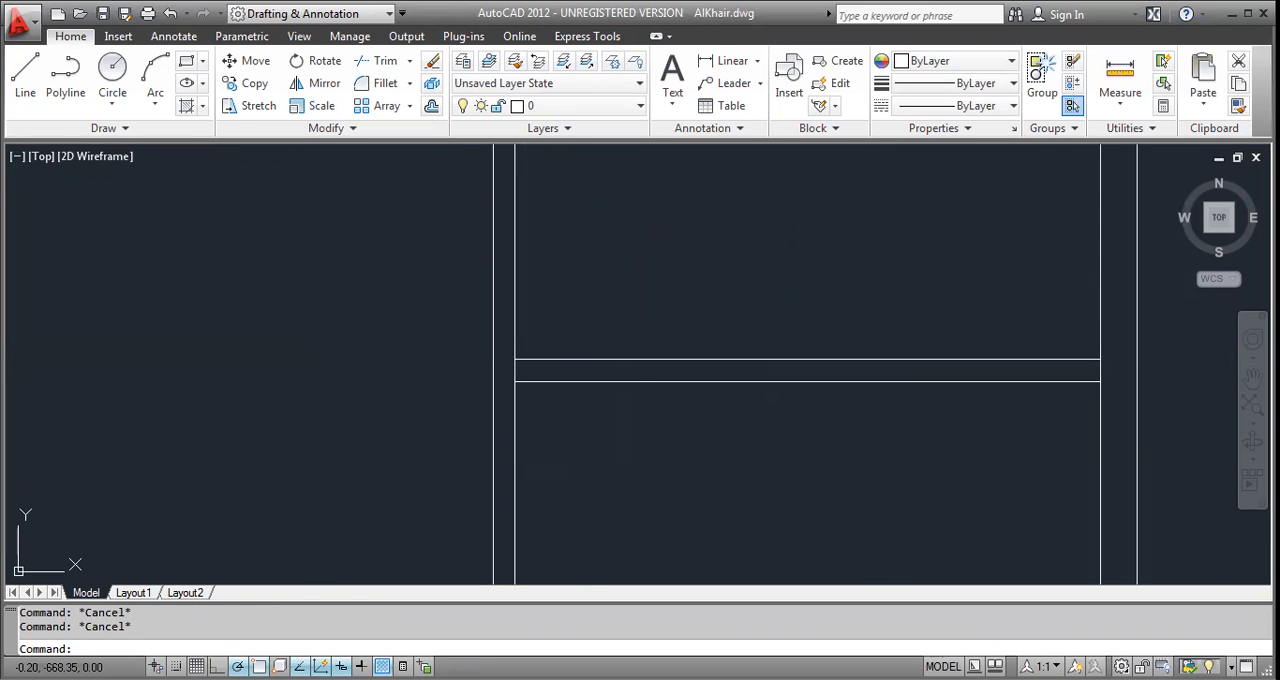
pyautogui.write('dli')
pyautogui.press('Return')
pyautogui.click(611, 380)
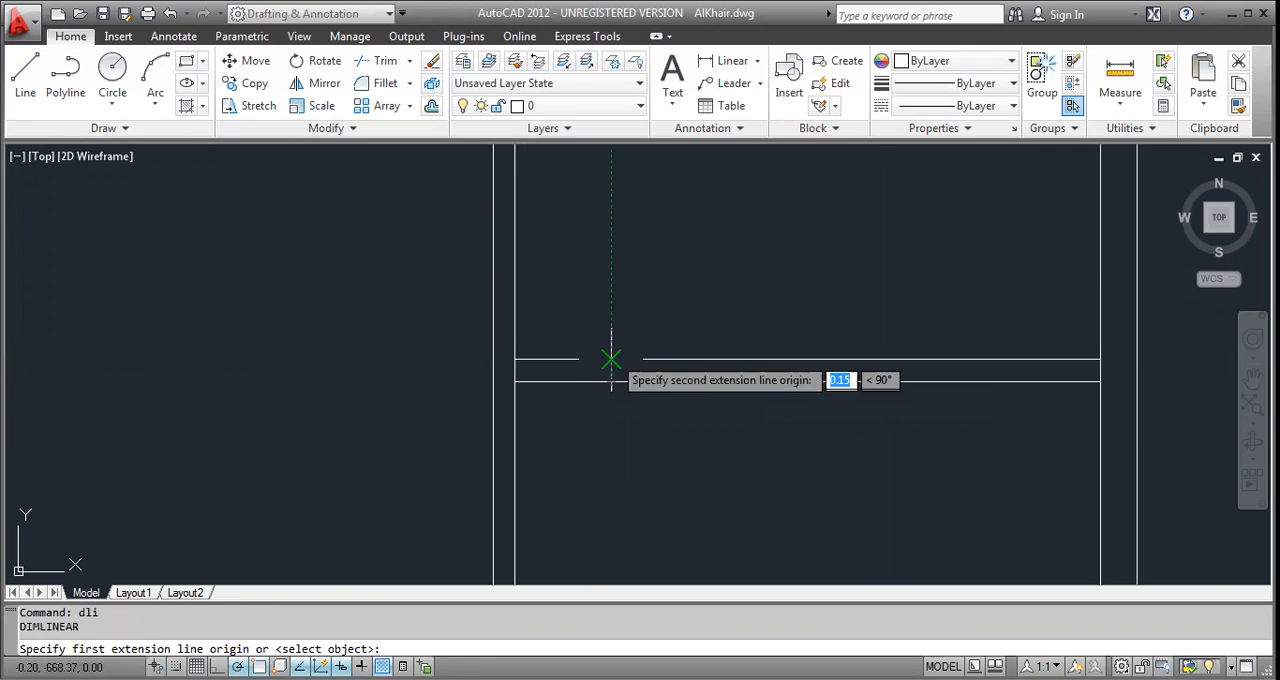
pyautogui.click(611, 358)
pyautogui.scroll(5, 611, 358)
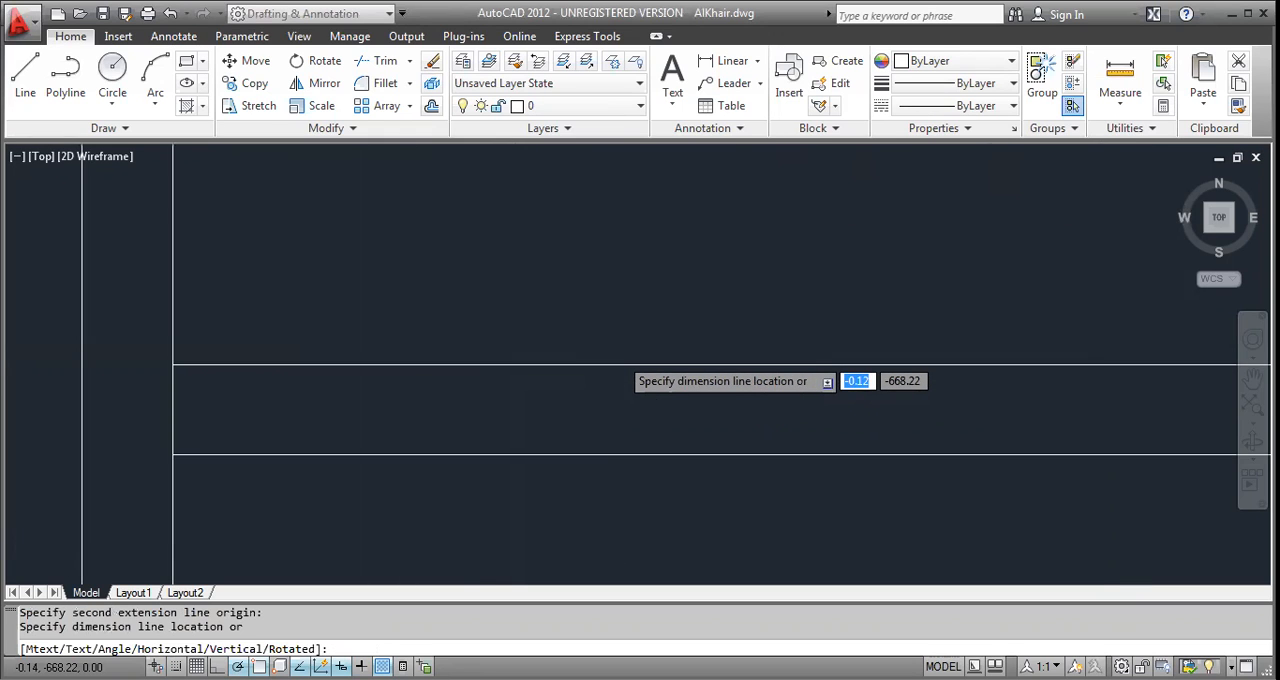
pyautogui.scroll(-4, 618, 358)
pyautogui.press('Escape')
pyautogui.press('Return')
pyautogui.scroll(2, 618, 360)
pyautogui.click(618, 360)
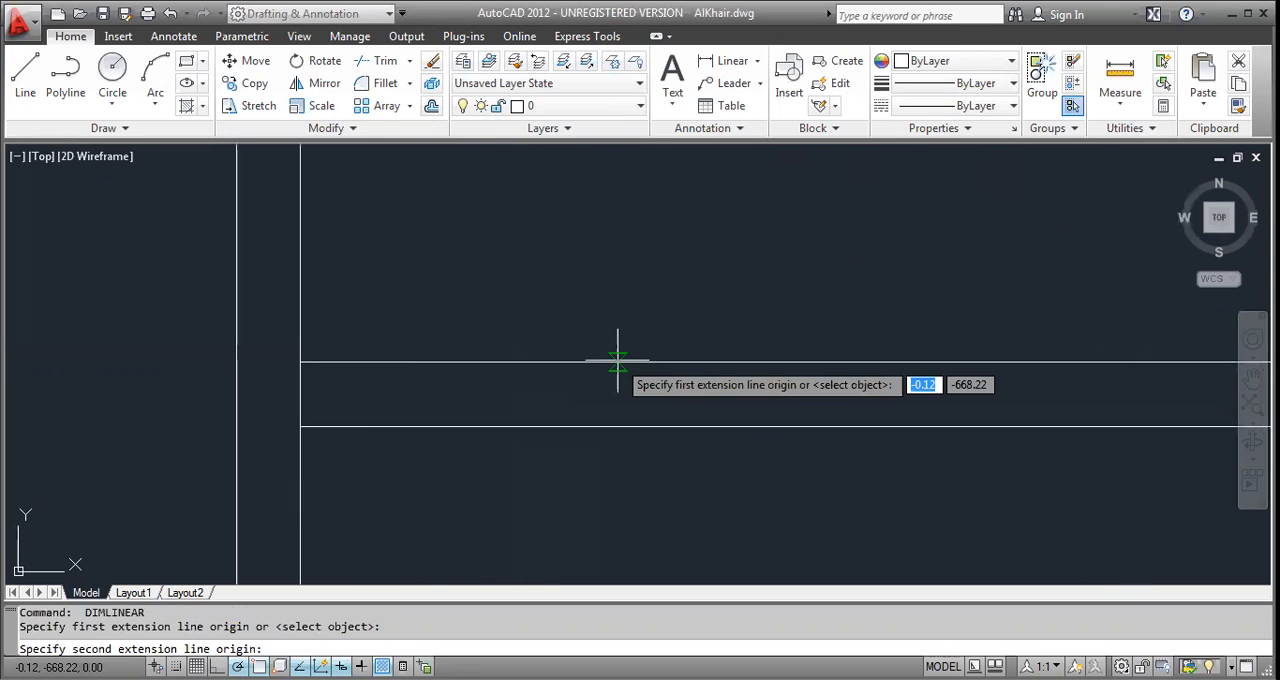
pyautogui.click(616, 425)
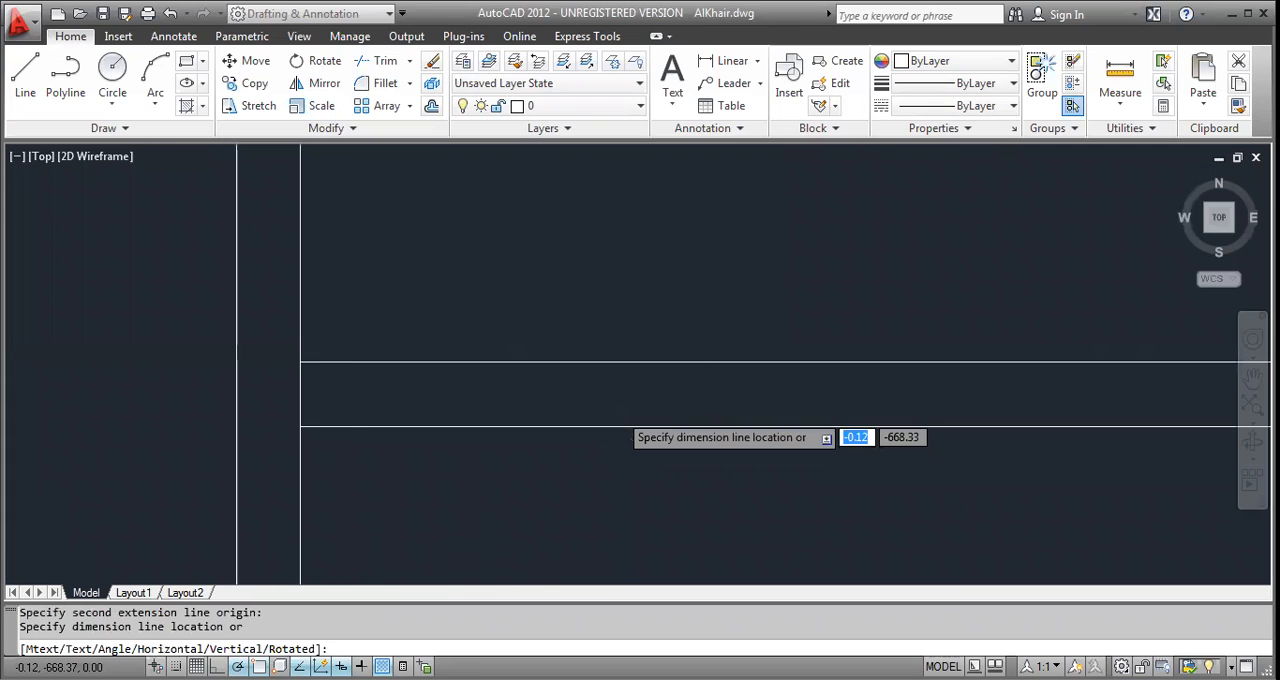
pyautogui.scroll(-6, 620, 428)
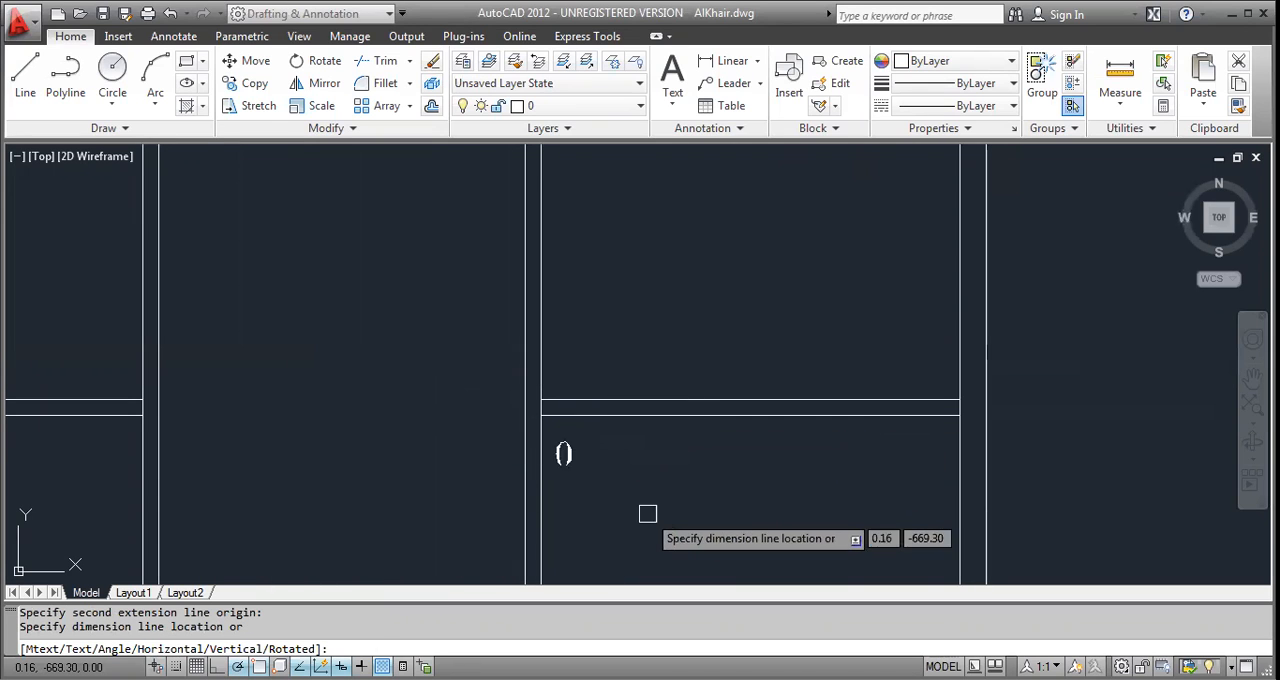
pyautogui.press('Escape')
pyautogui.scroll(-4, 614, 378)
pyautogui.press('Escape')
pyautogui.press('Escape')
# Trim the vertical wall lines crossing both ends of the right-hand horizontal partition.
pyautogui.write('tr')
pyautogui.press('Return')
pyautogui.press('Return')
pyautogui.scroll(6, 598, 394)
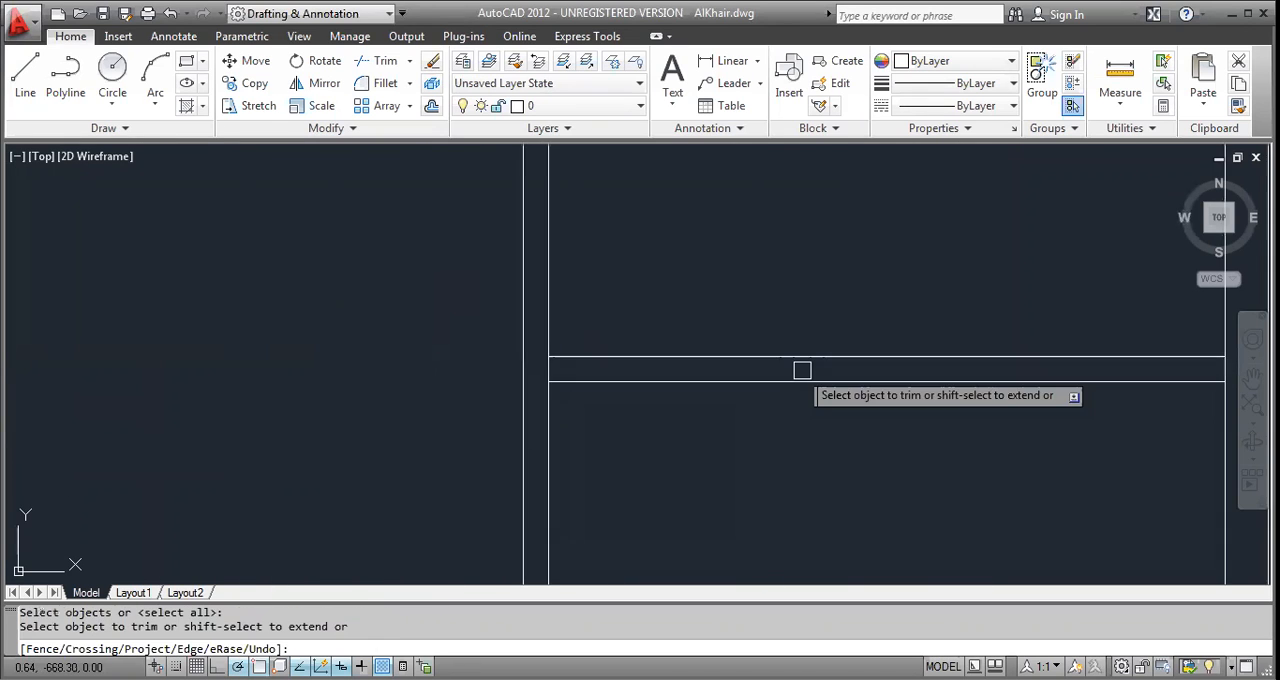
pyautogui.moveTo(802, 370); pyautogui.dragTo(297, 400, button='middle')
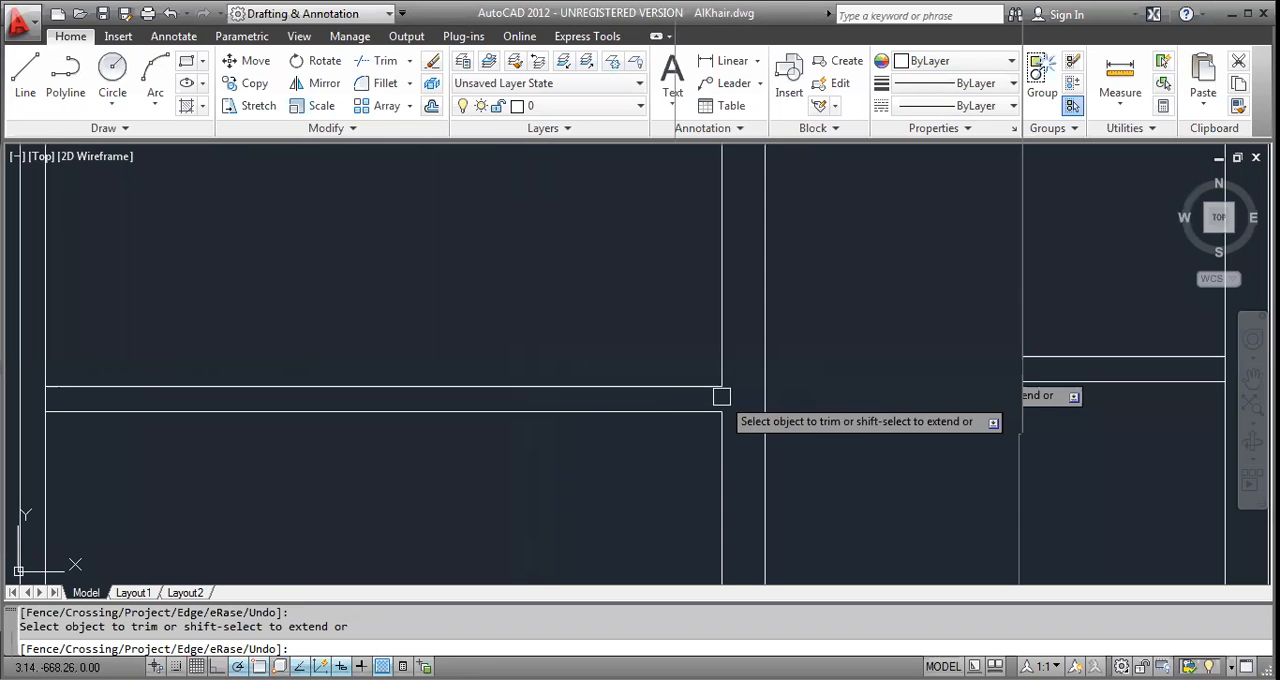
pyautogui.scroll(-2, 693, 400)
pyautogui.scroll(3, 429, 405)
pyautogui.click(406, 399)
pyautogui.scroll(-4, 404, 399)
# Trim the vertical wall lines crossing both ends of the left-hand horizontal partition.
pyautogui.scroll(4, 207, 390)
pyautogui.scroll(-5, 298, 423)
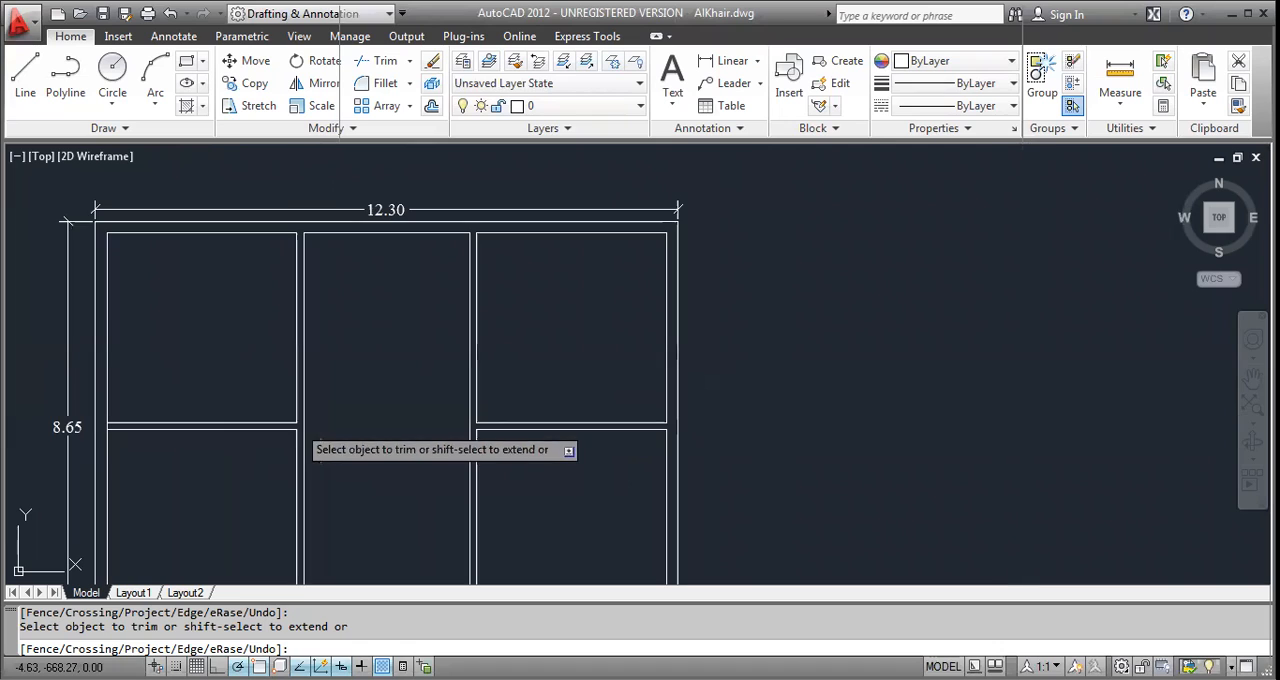
pyautogui.scroll(5, 140, 430)
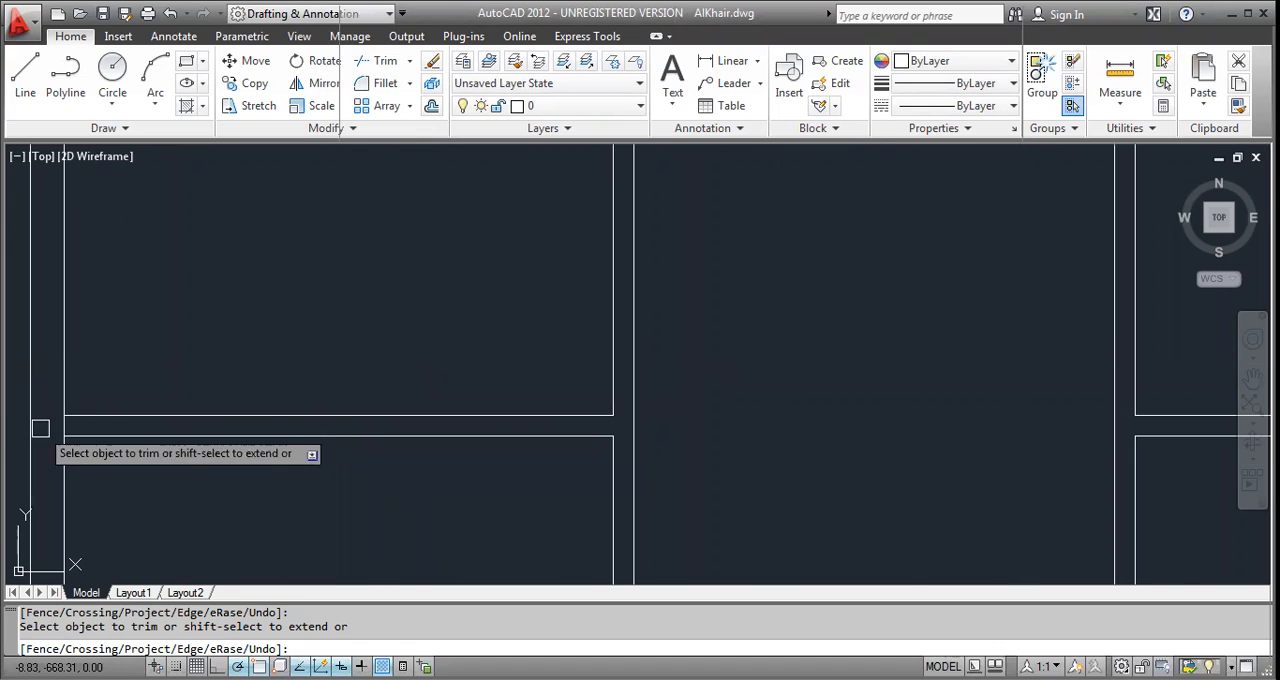
pyautogui.click(62, 425)
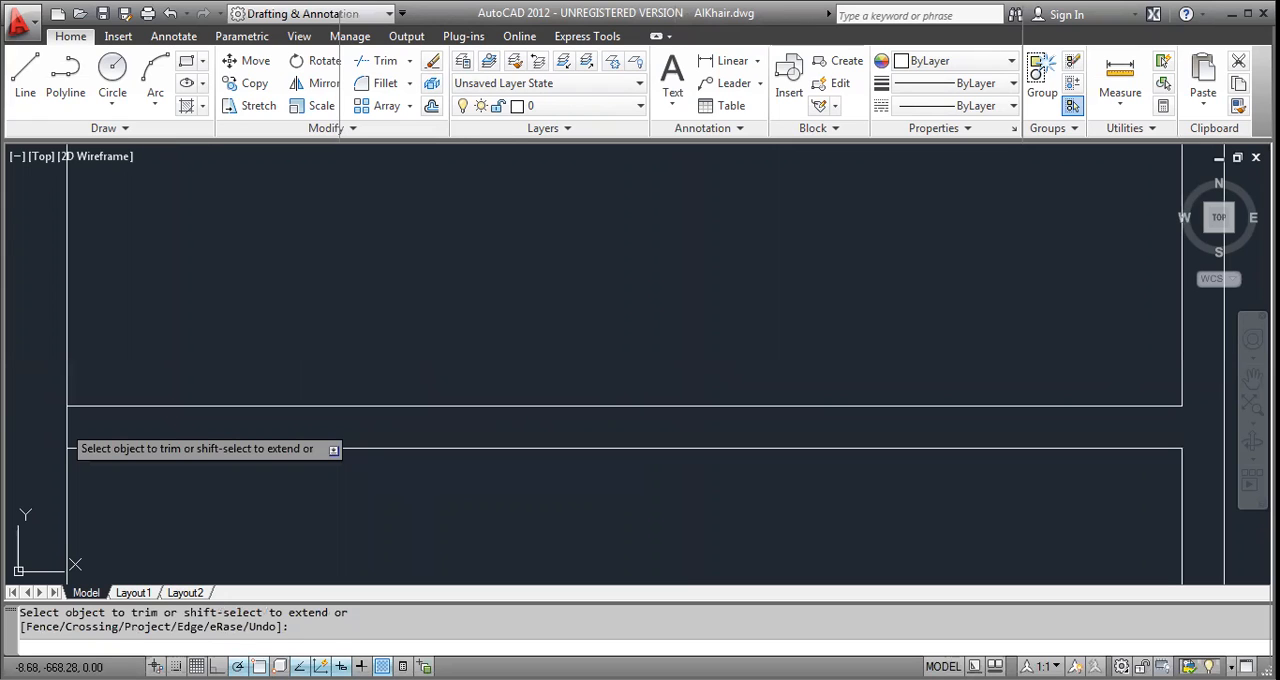
pyautogui.click(62, 424)
pyautogui.scroll(-6, 62, 424)
pyautogui.scroll(2, 350, 492)
pyautogui.moveTo(409, 435)
pyautogui.mouseDown(button='middle')
pyautogui.moveTo(419, 272)
pyautogui.moveTo(403, 498)
pyautogui.mouseUp(button='middle')
pyautogui.moveTo(385, 245); pyautogui.dragTo(418, 475, button='middle')
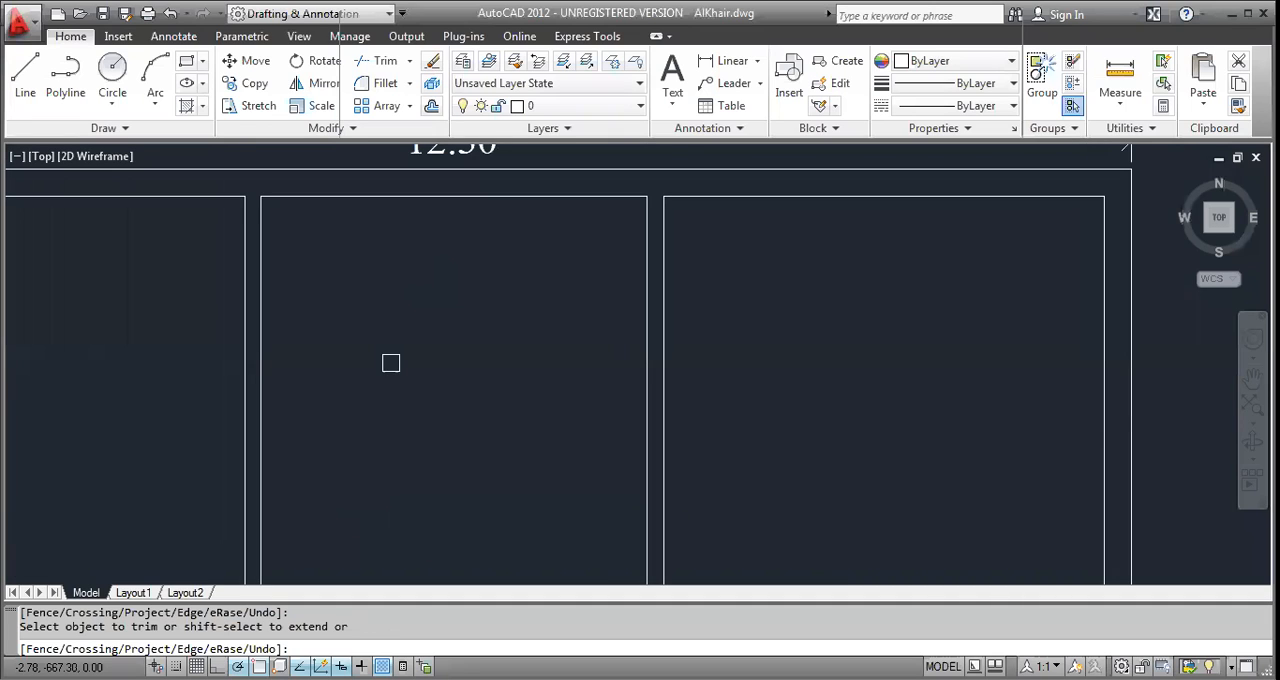
pyautogui.moveTo(391, 363); pyautogui.dragTo(308, 185, button='middle')
pyautogui.press('Escape')
pyautogui.press('Escape')
pyautogui.press('Escape')
# Draw a 0.15 door jamb line across the left vertical partition just above the horizontal partition.
pyautogui.write('l')
pyautogui.press('Return')
pyautogui.scroll(3, 174, 465)
pyautogui.click(152, 460)
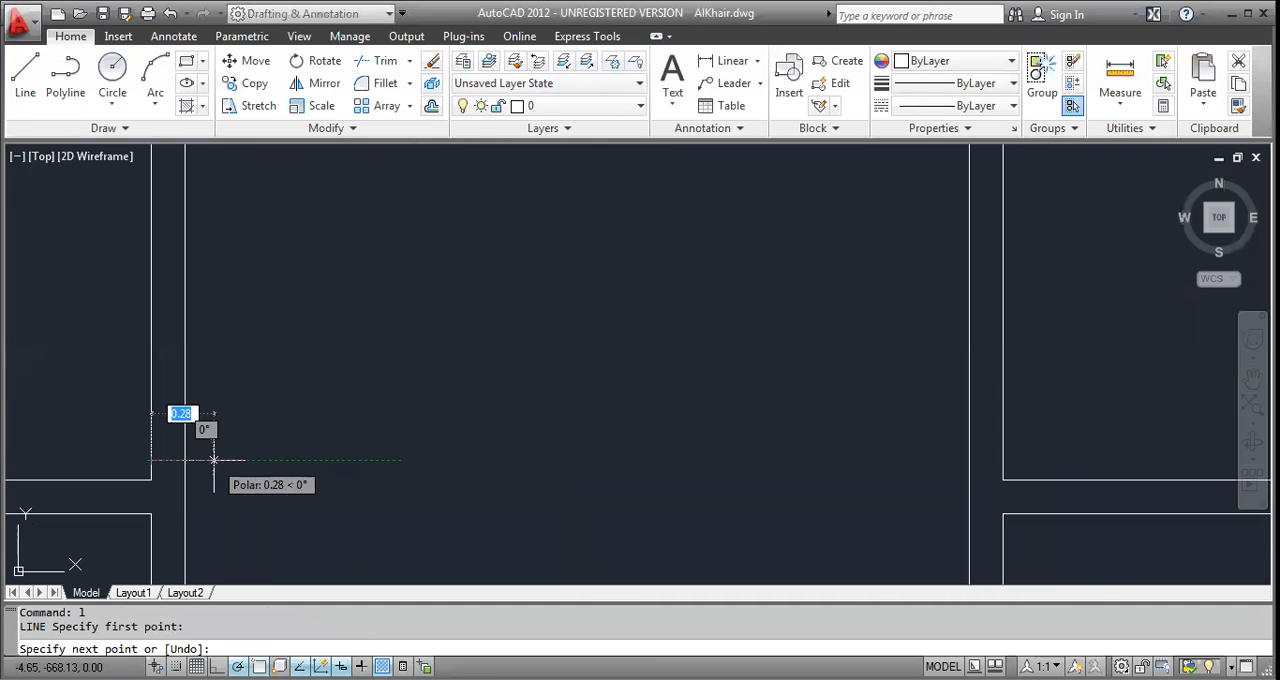
pyautogui.click(184, 461)
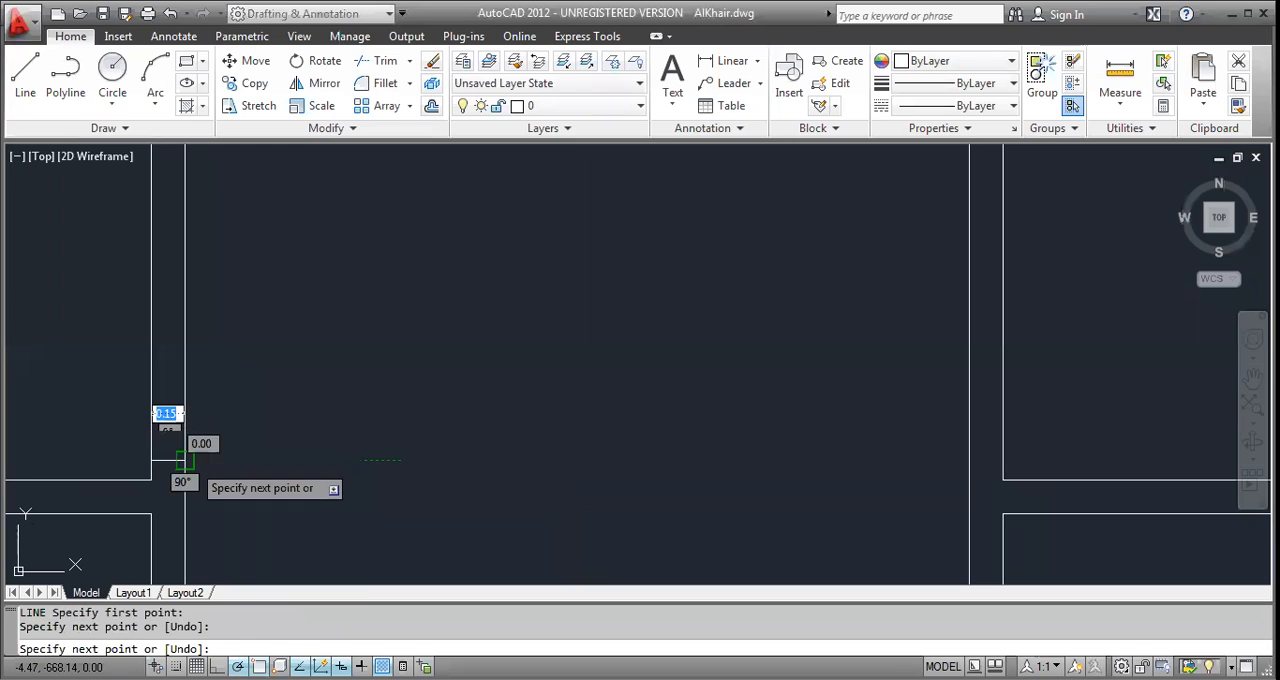
pyautogui.press('Escape')
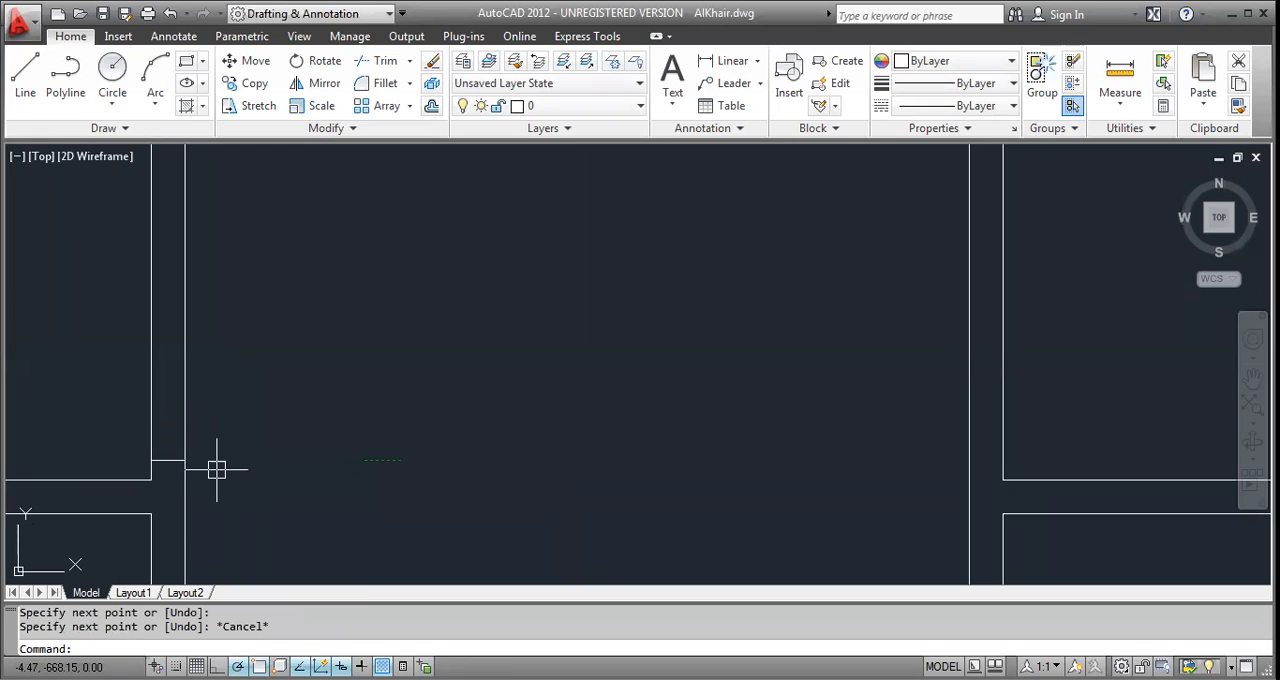
# Offset the door jamb line 1.05 upward to mark the other side of the upper-left room's door opening.
pyautogui.write('o')
pyautogui.press('Return')
pyautogui.write('1.05')
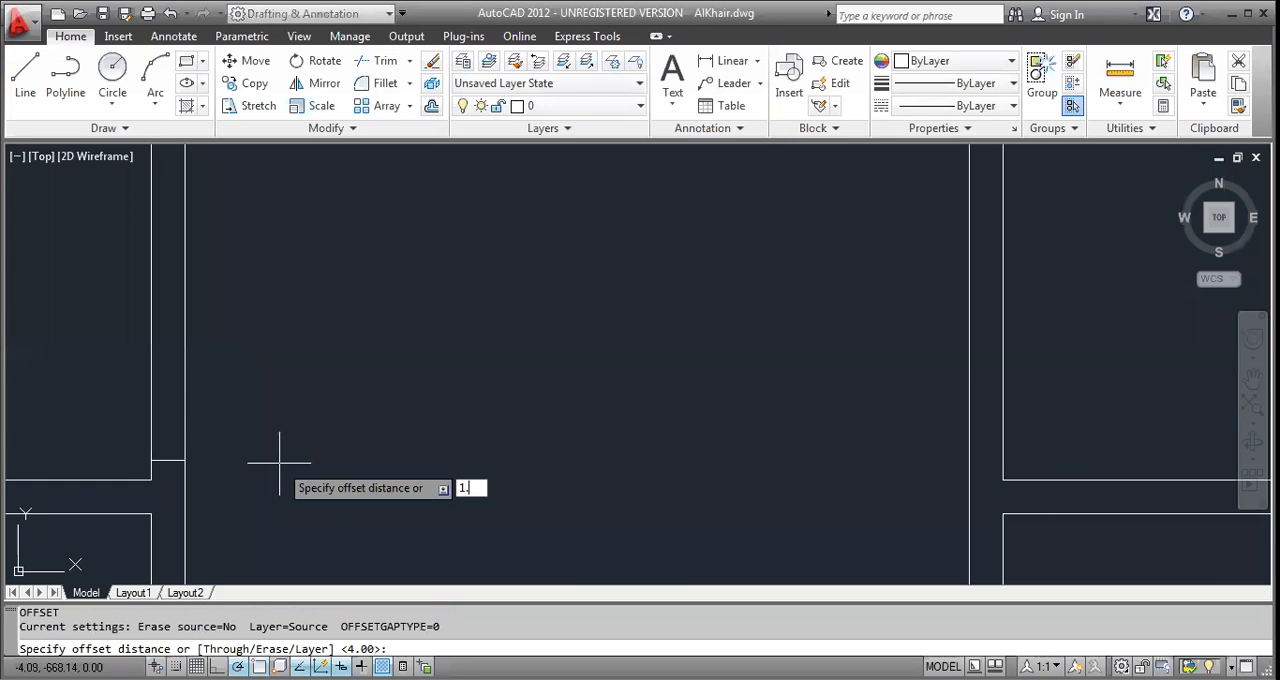
pyautogui.press('Return')
pyautogui.click(172, 460)
pyautogui.click(189, 405)
pyautogui.press('Escape')
pyautogui.press('Escape')
pyautogui.scroll(-2, 190, 405)
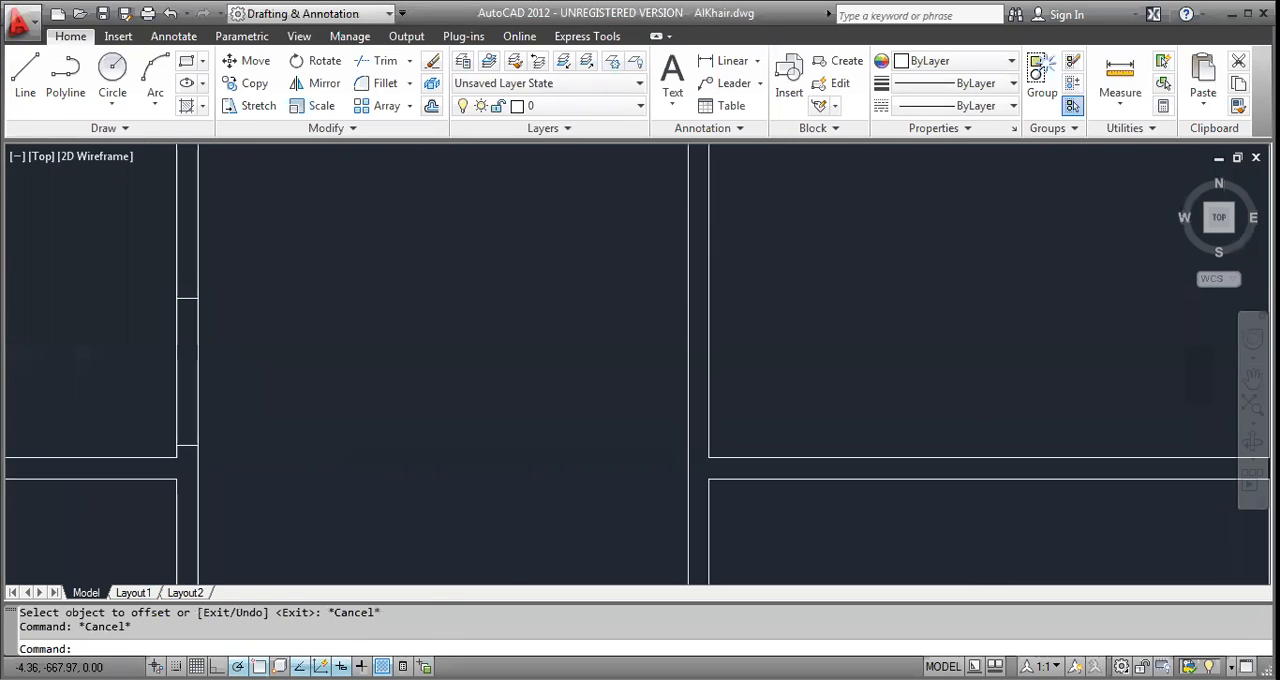
# Mirror the two door jamb lines downward about the horizontal partition's centerline, keeping the originals.
pyautogui.scroll(-2, 218, 422)
pyautogui.click(162, 312)
pyautogui.click(268, 515)
pyautogui.scroll(2, 220, 460)
pyautogui.write('mi')
pyautogui.press('Return')
pyautogui.click(192, 438)
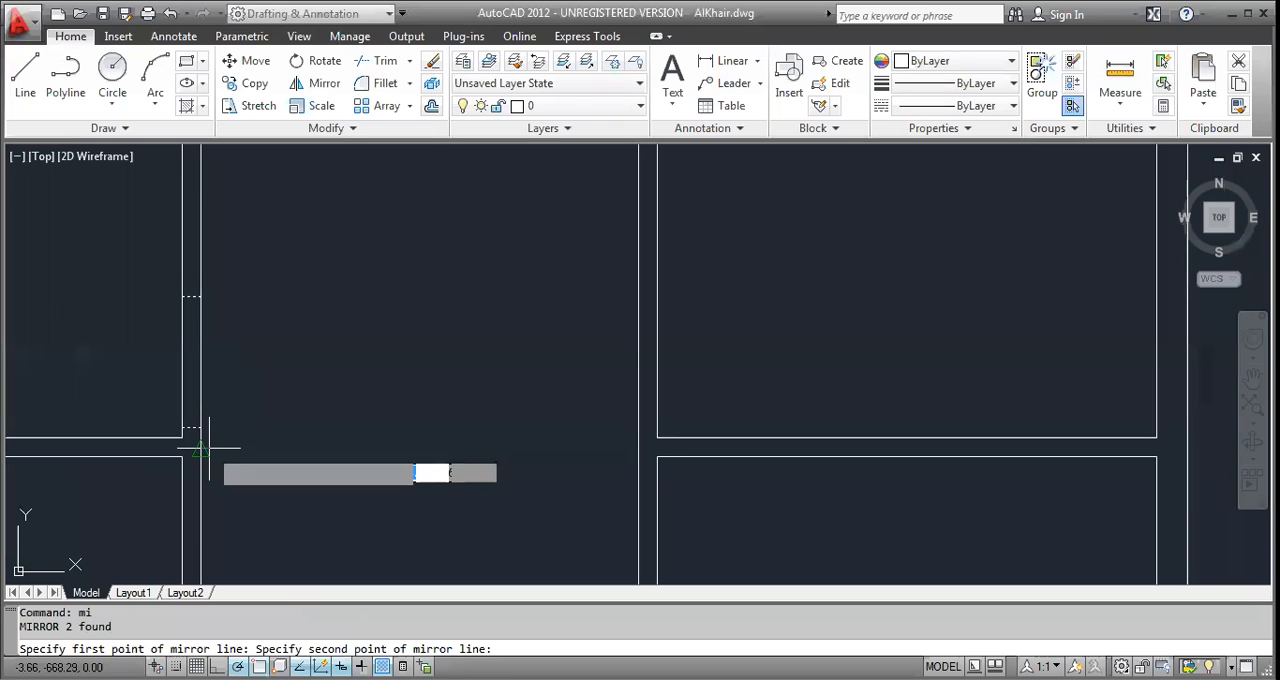
pyautogui.click(309, 447)
pyautogui.press('Return')
pyautogui.scroll(-4, 309, 447)
# Mirror the four door jamb lines onto the right vertical partition about the middle room's vertical centerline, keeping the originals.
pyautogui.moveTo(309, 447); pyautogui.dragTo(283, 417, button='middle')
pyautogui.click(212, 338)
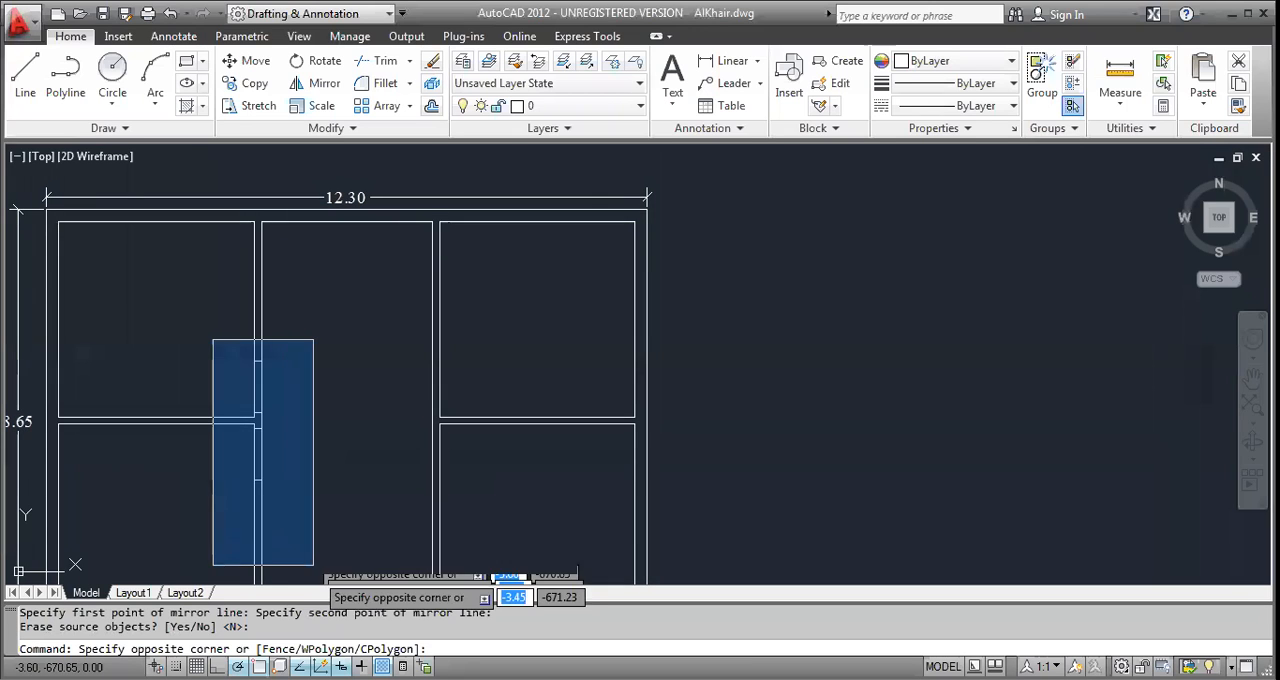
pyautogui.click(314, 568)
pyautogui.write('mi')
pyautogui.press('Return')
pyautogui.click(346, 222)
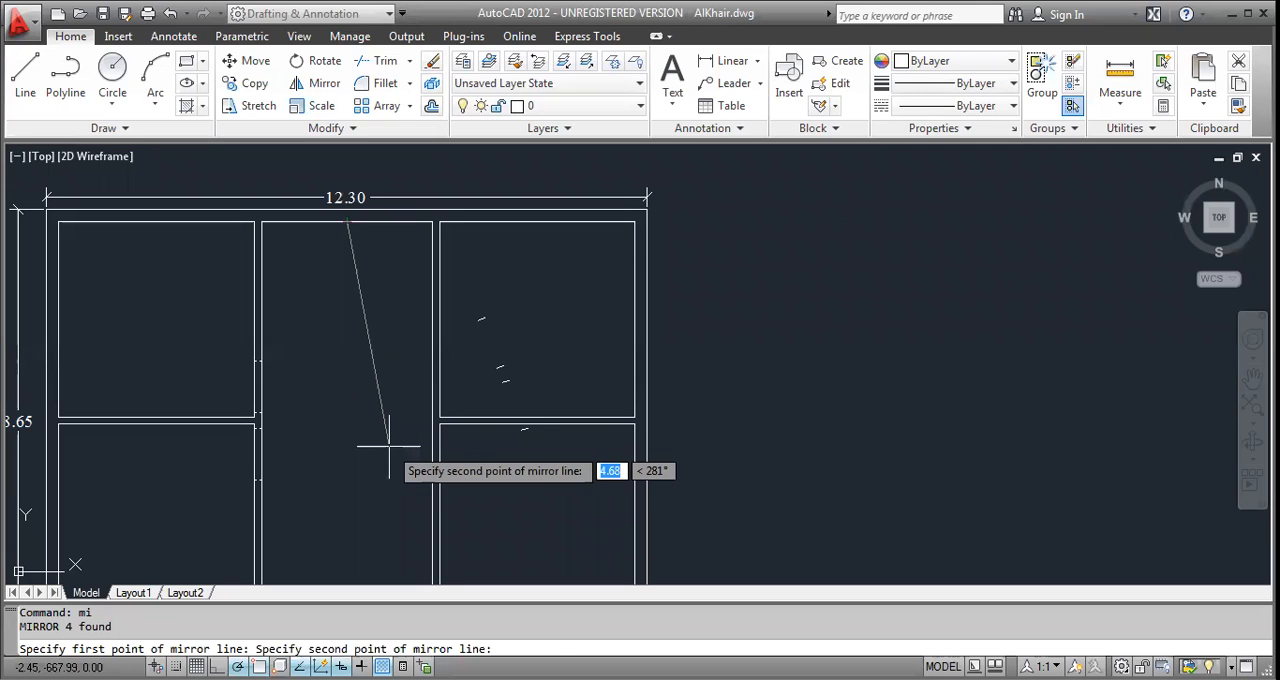
pyautogui.press('F8')
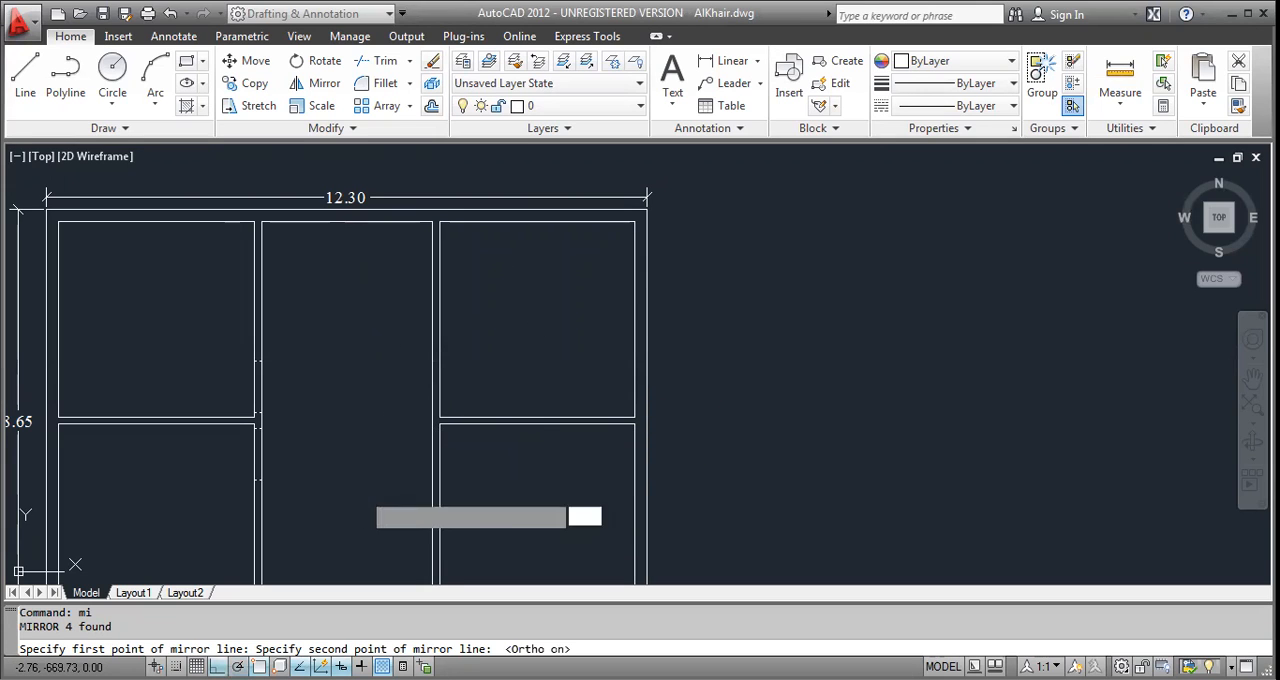
pyautogui.click(432, 450)
pyautogui.press('Return')
pyautogui.press('Escape')
pyautogui.press('Escape')
# Trim the wall lines between the jamb lines on both vertical partitions to open the four door openings.
pyautogui.write('t')
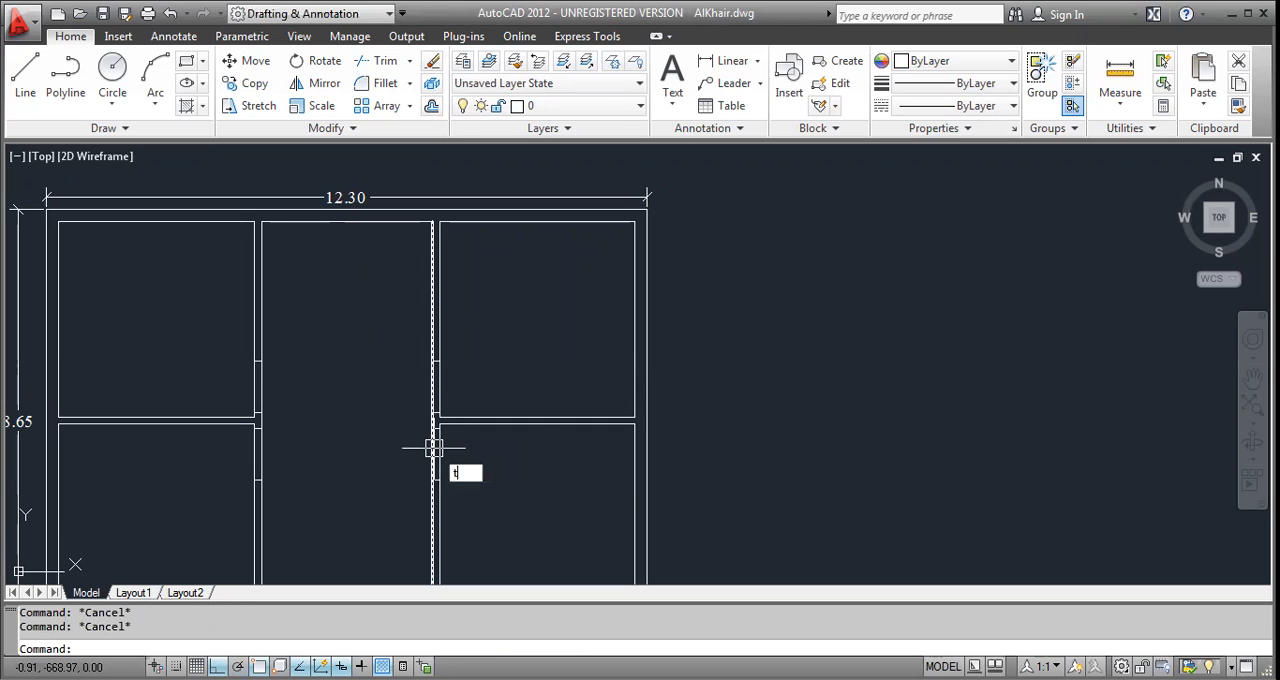
pyautogui.write('r')
pyautogui.press('Return')
pyautogui.click(220, 334)
pyautogui.click(517, 497)
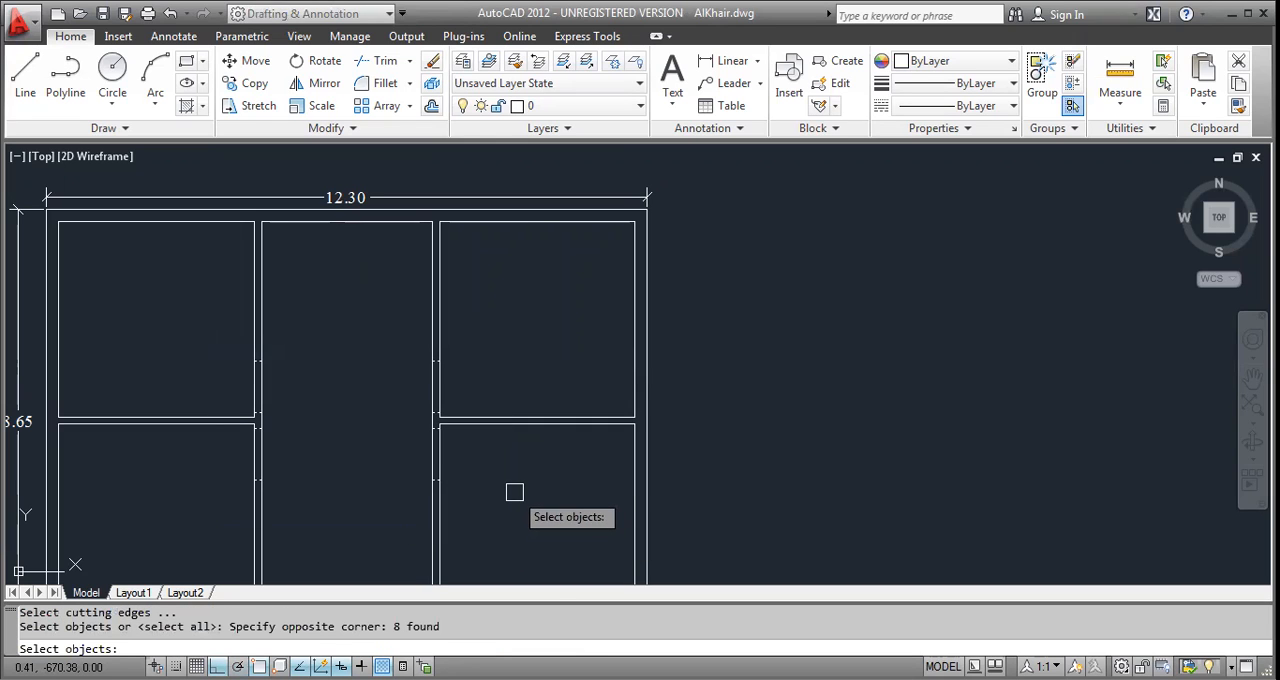
pyautogui.press('Return')
pyautogui.click(494, 382)
pyautogui.click(128, 383)
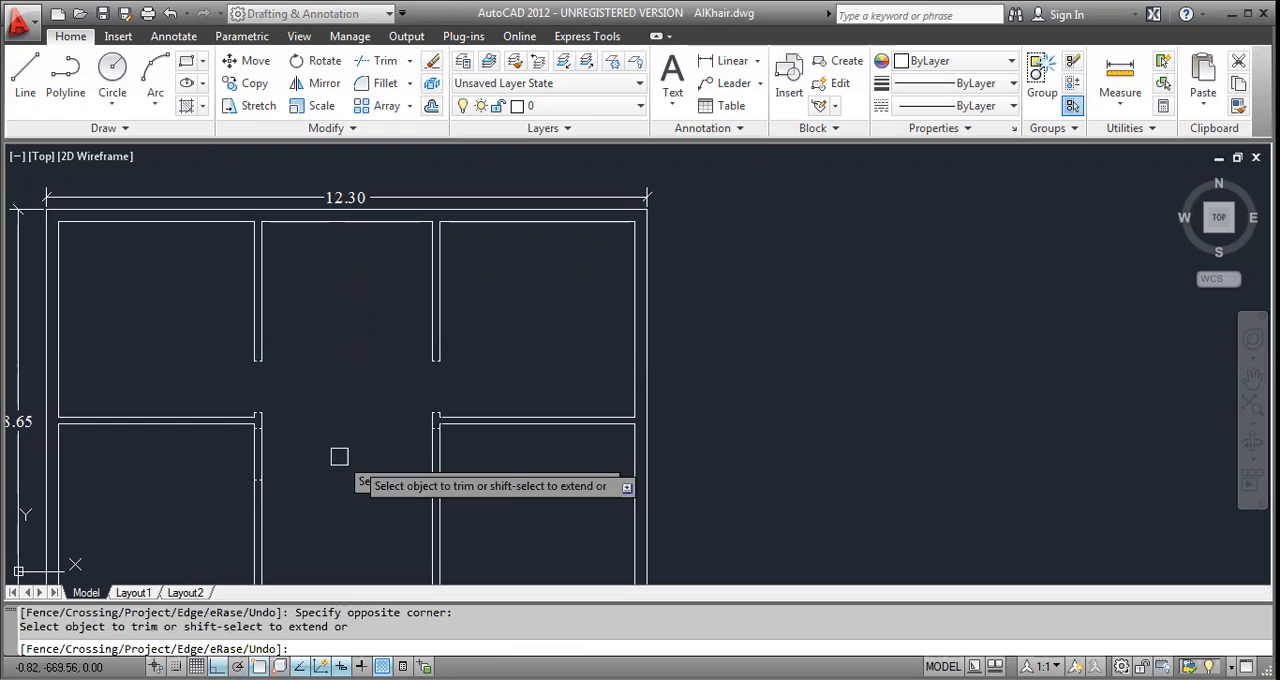
pyautogui.press('Escape')
pyautogui.press('Escape')
pyautogui.press('Escape')
# Offset the line across the middle of the middle room's bottom wall 0.6 to each side and erase the original line.
pyautogui.moveTo(309, 496); pyautogui.dragTo(297, 351, button='middle')
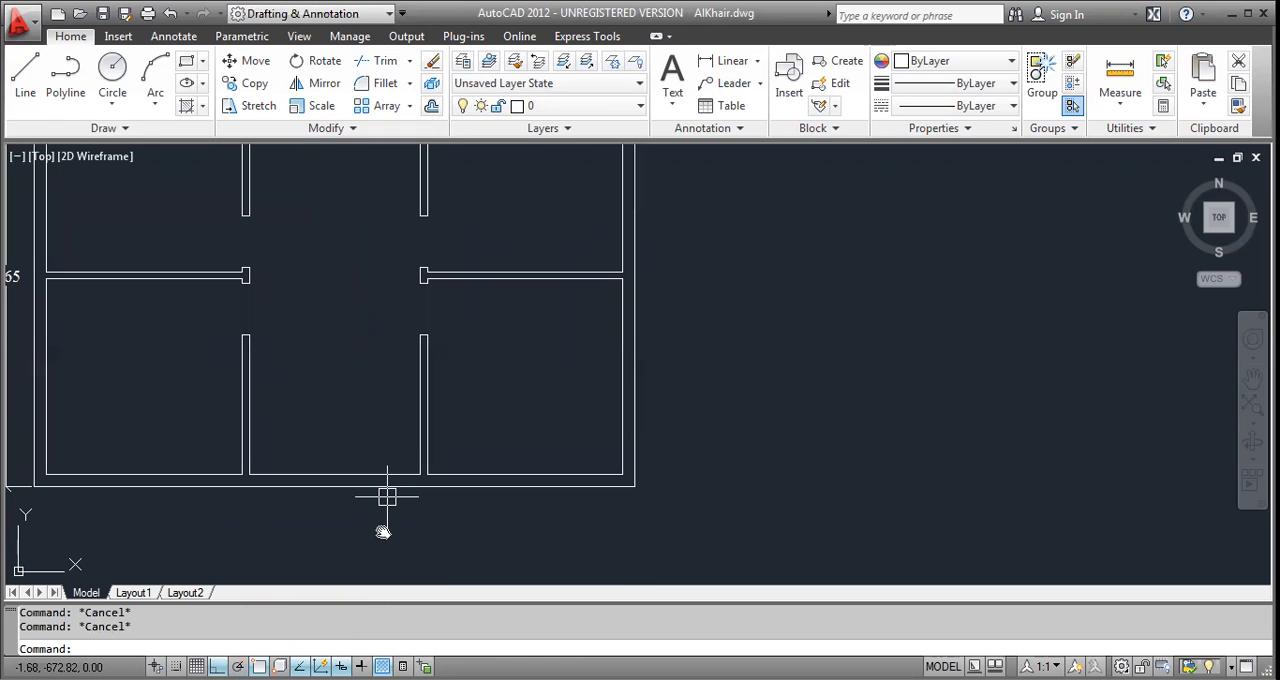
pyautogui.scroll(2, 387, 500)
pyautogui.write('o')
pyautogui.press('Return')
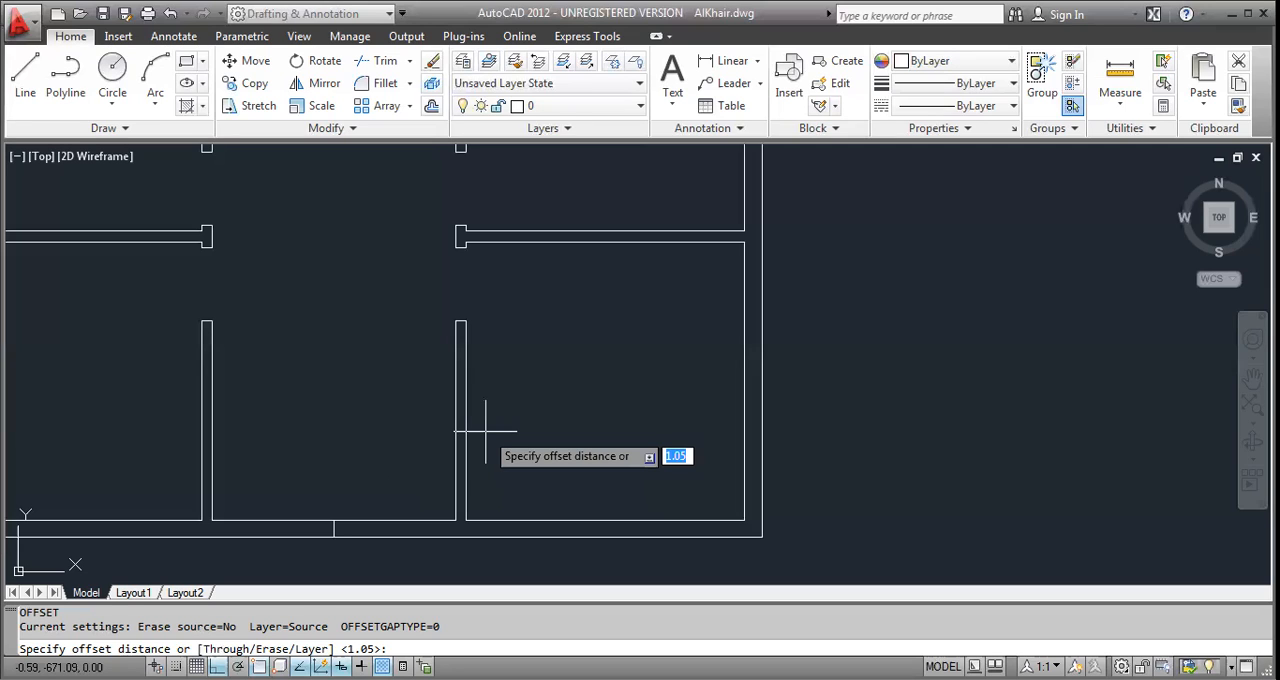
pyautogui.write('.6')
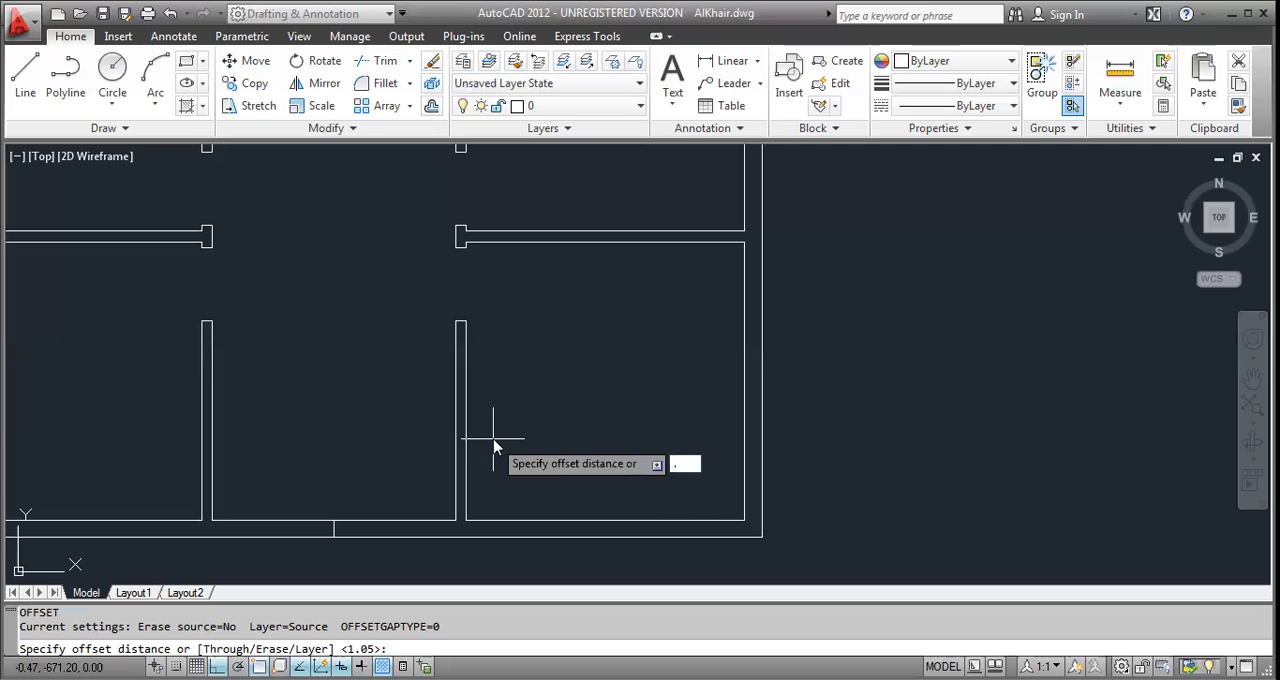
pyautogui.press('Return')
pyautogui.click(333, 529)
pyautogui.click(364, 541)
pyautogui.scroll(2, 365, 543)
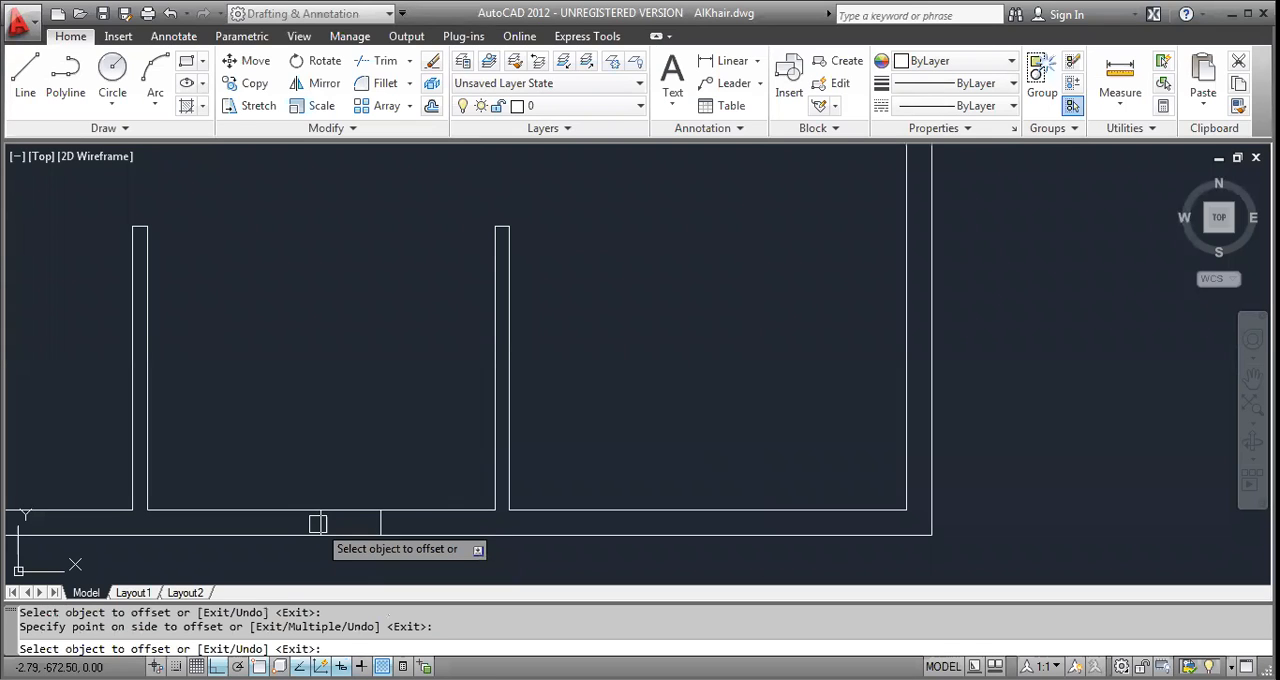
pyautogui.press('Escape')
pyautogui.press('Escape')
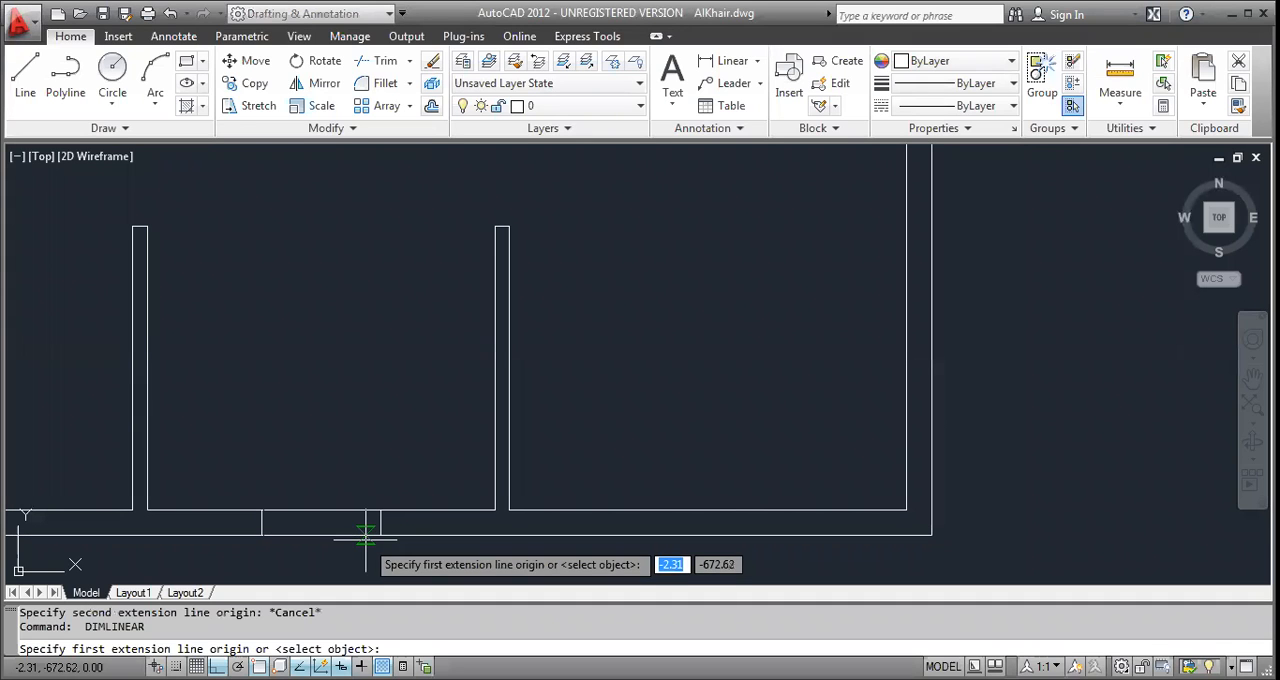
# Check the entrance opening's width with a temporary linear dimension between the two jamb lines.
pyautogui.click(380, 510)
pyautogui.click(262, 510)
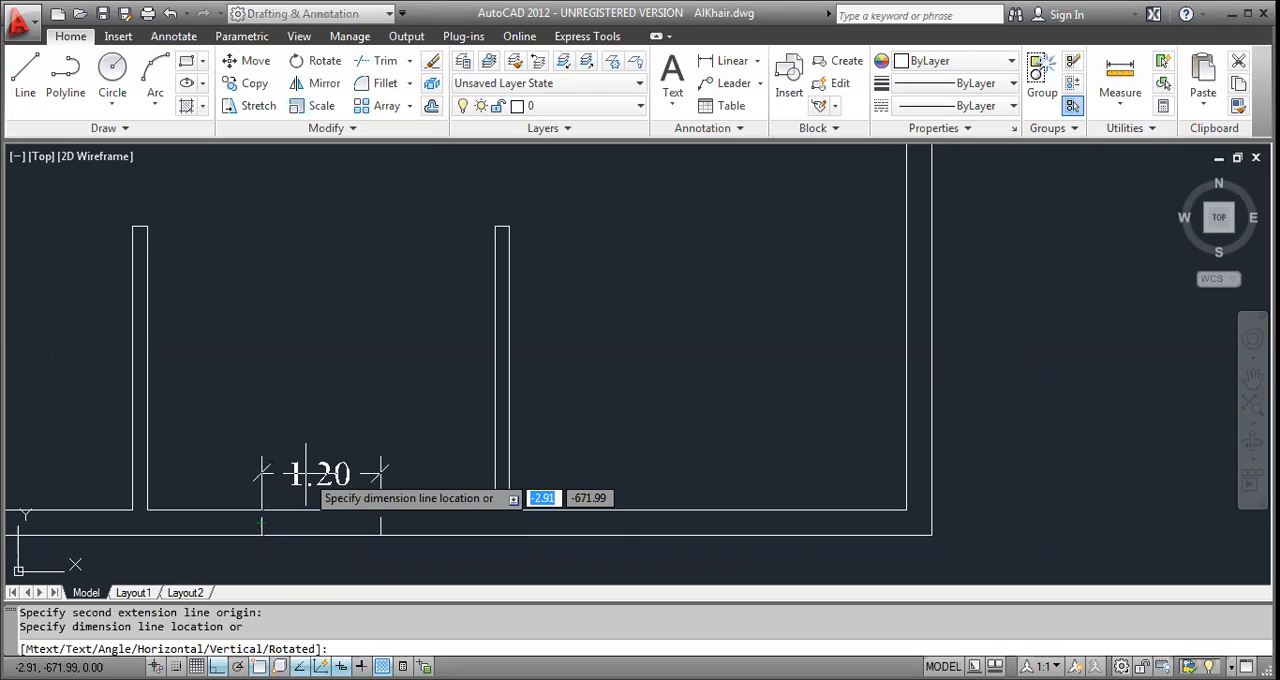
pyautogui.click(300, 474)
pyautogui.press('Escape')
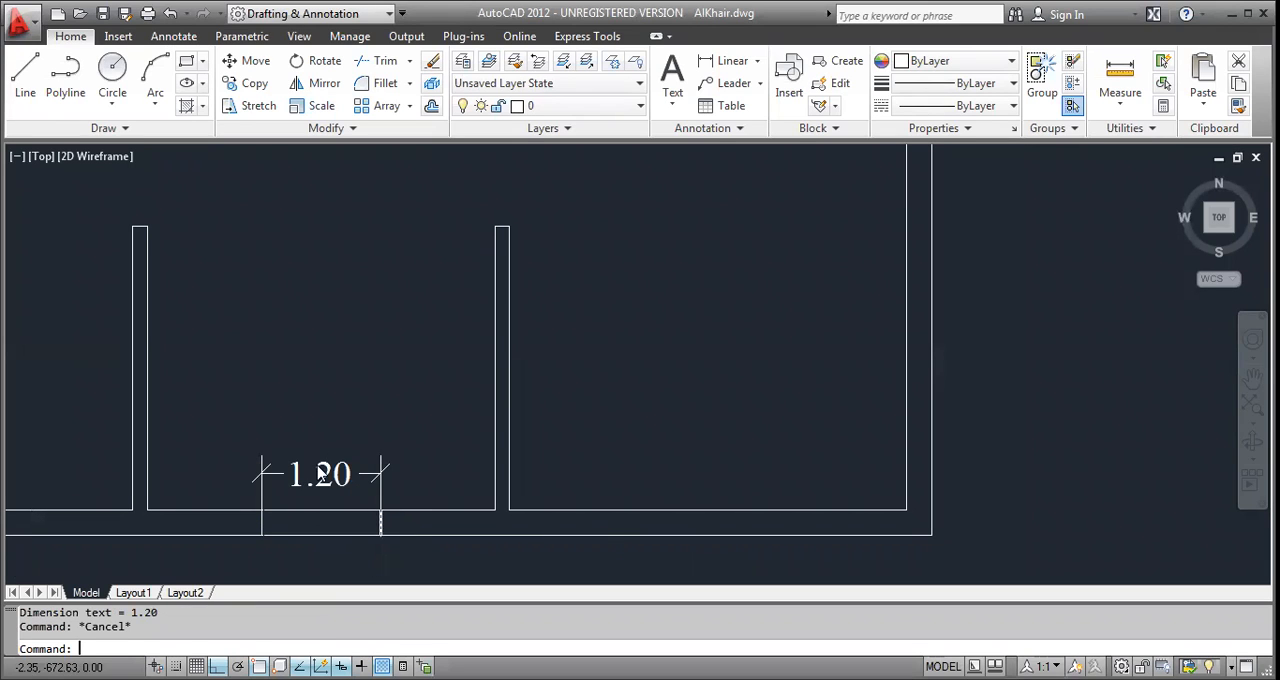
# Trim the inner line of the bottom wall between the two entrance jamb lines.
pyautogui.write('tr')
pyautogui.press('Return')
pyautogui.click(251, 469)
pyautogui.click(401, 550)
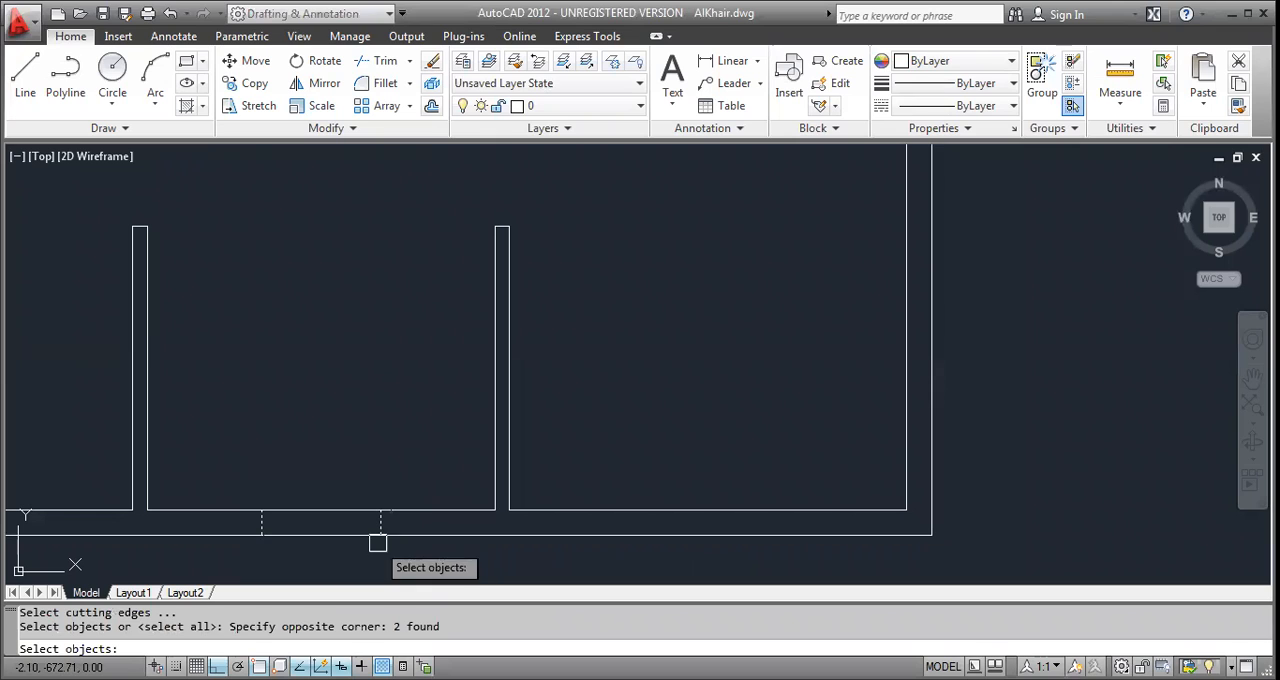
pyautogui.press('Return')
pyautogui.click(308, 514)
pyautogui.press('Escape')
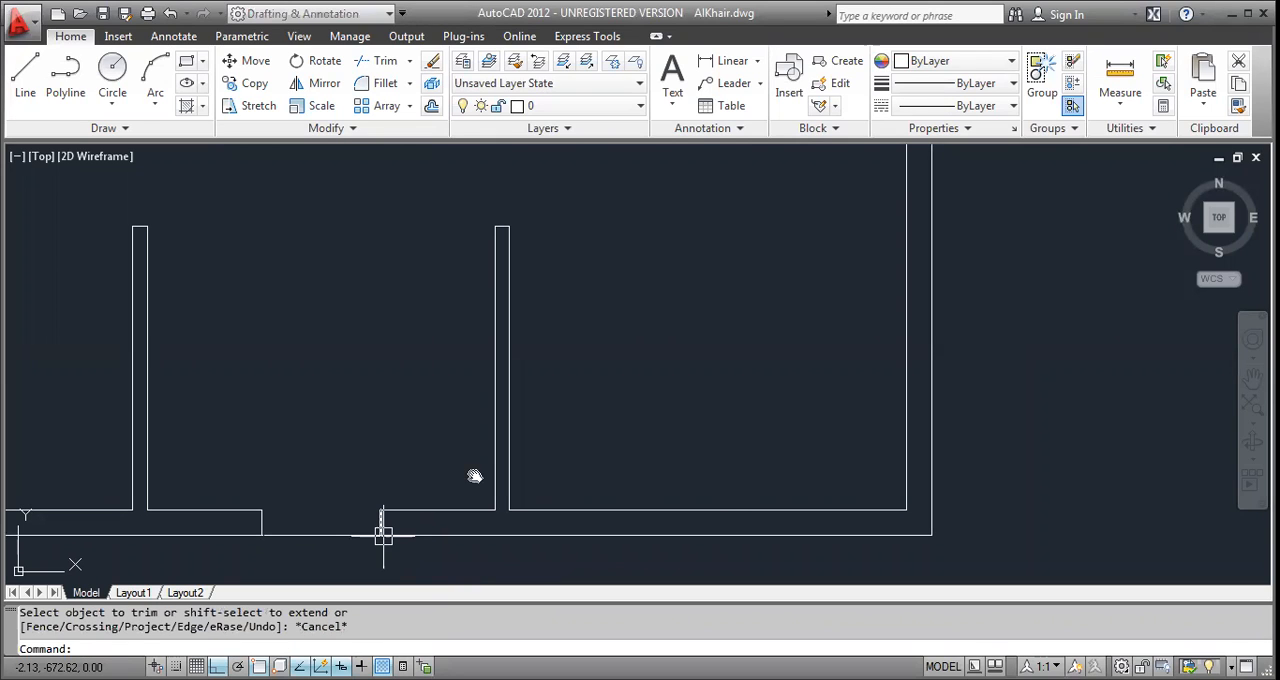
# Draw an 8.65 vertical line downward in the empty space right of the fourth plan, level with its top edge.
pyautogui.scroll(-2, 475, 476)
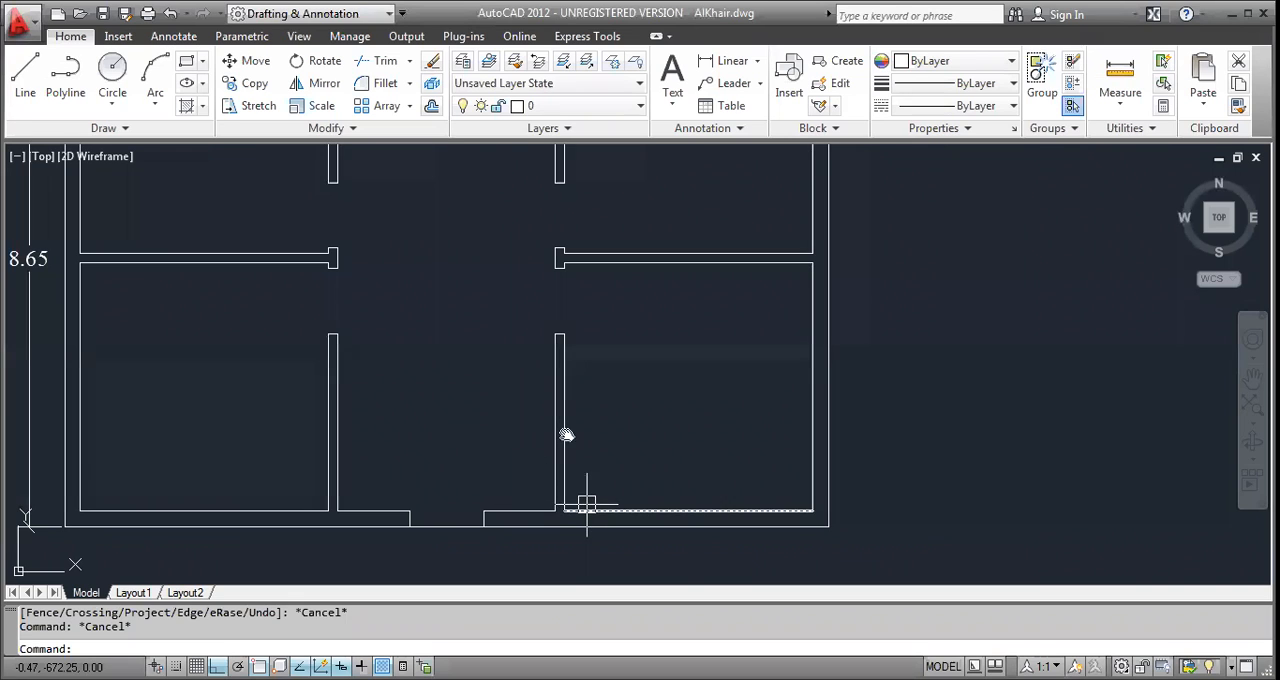
pyautogui.moveTo(694, 495); pyautogui.dragTo(720, 527, button='middle')
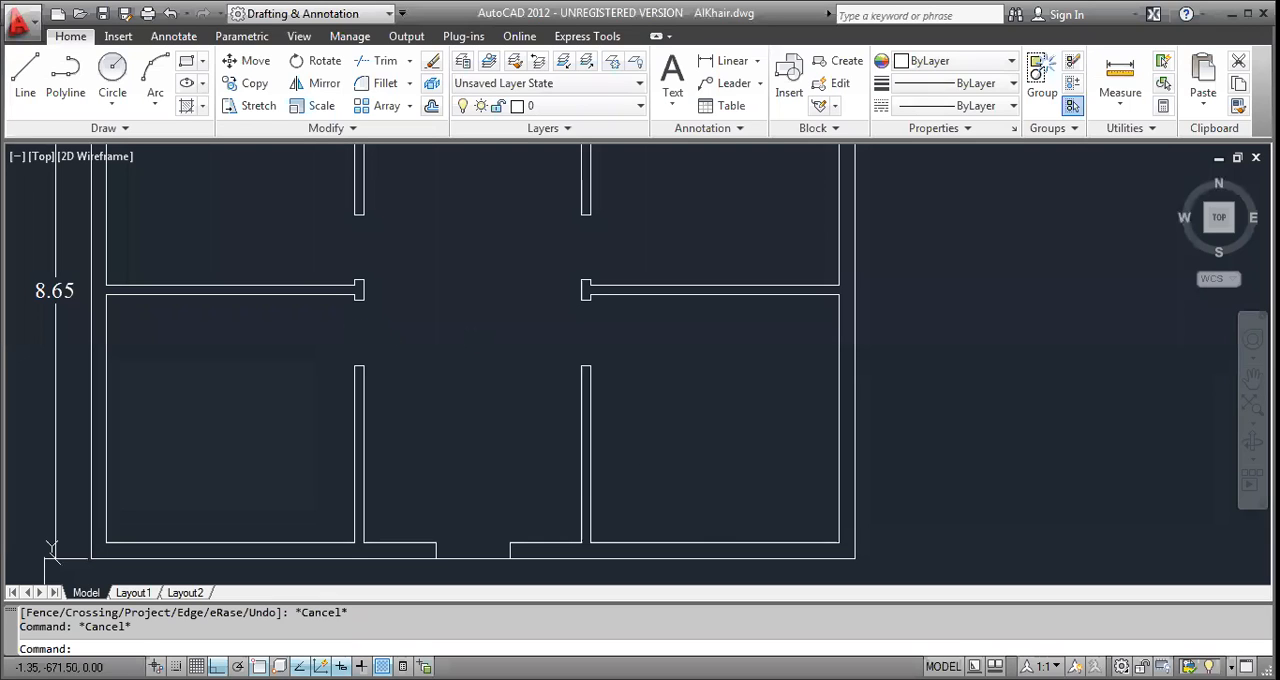
pyautogui.scroll(-5, 255, 518)
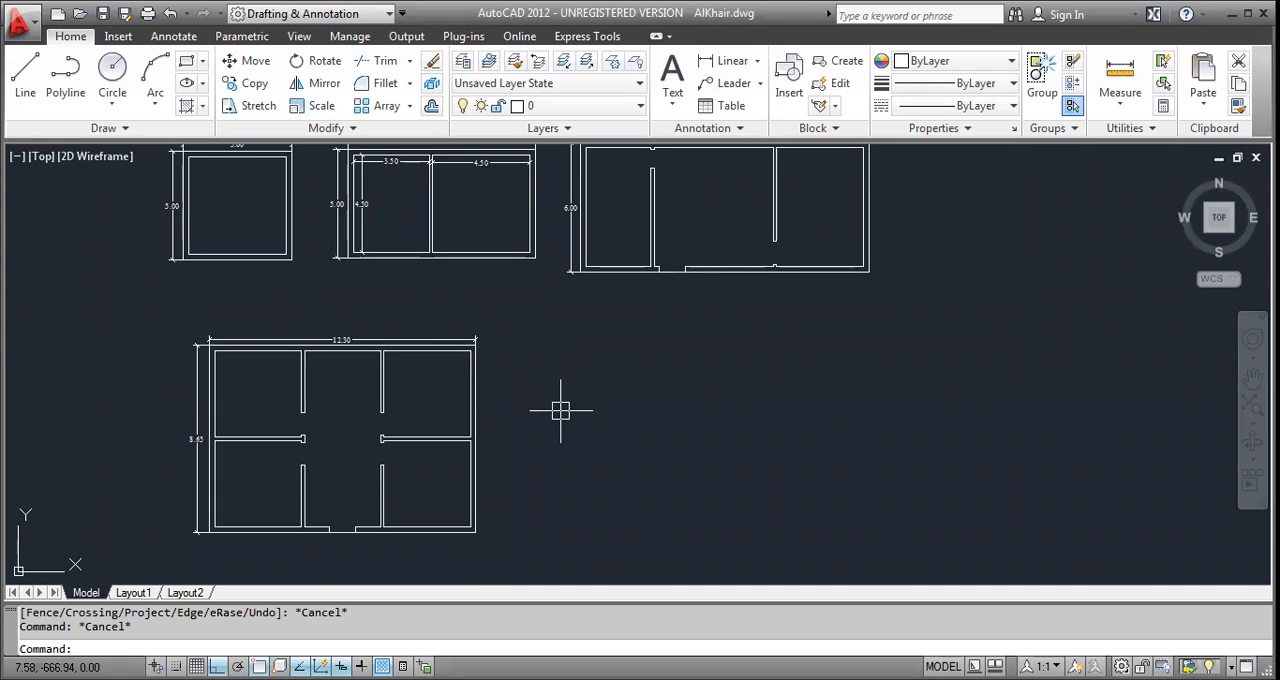
pyautogui.moveTo(445, 388); pyautogui.dragTo(295, 356, button='middle')
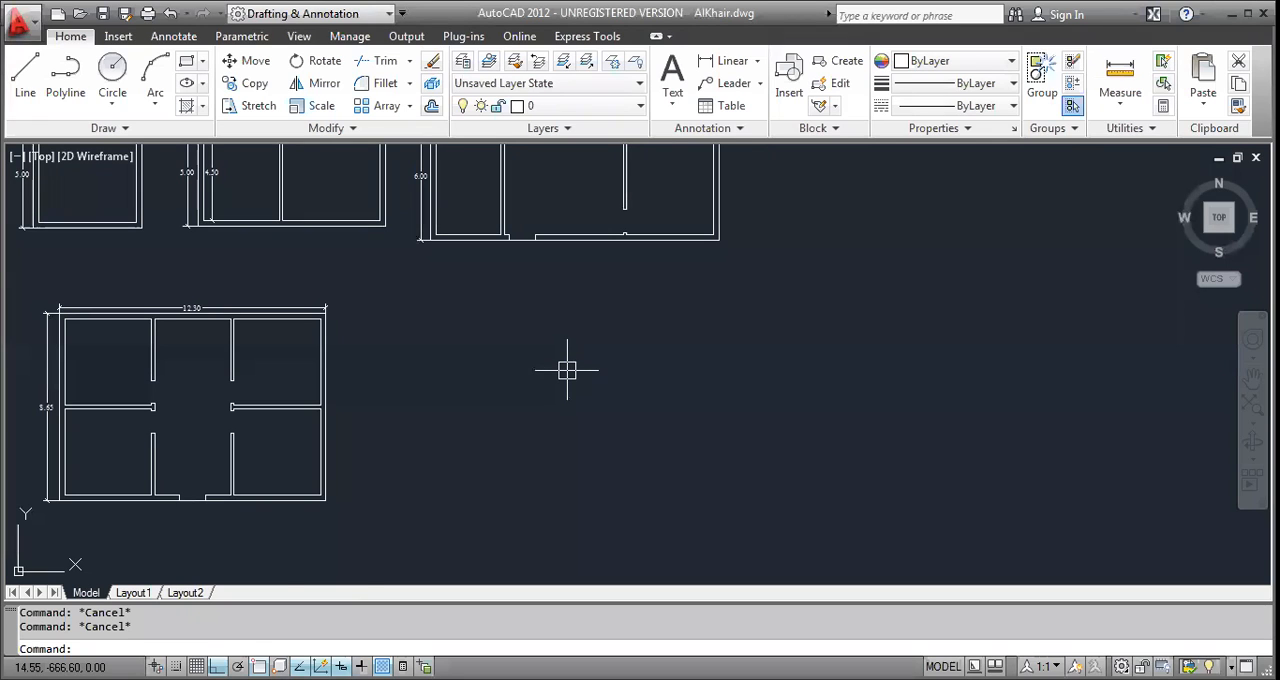
pyautogui.moveTo(143, 204); pyautogui.dragTo(276, 301, button='middle')
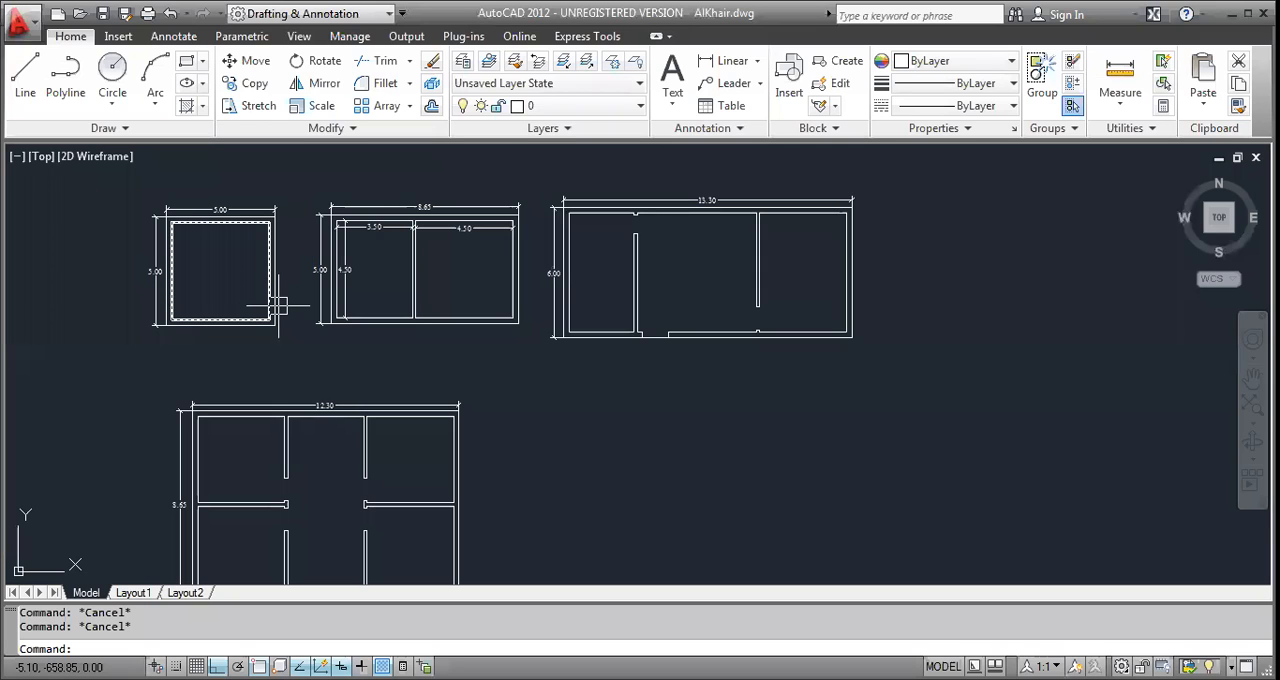
pyautogui.moveTo(380, 457); pyautogui.dragTo(276, 377, button='middle')
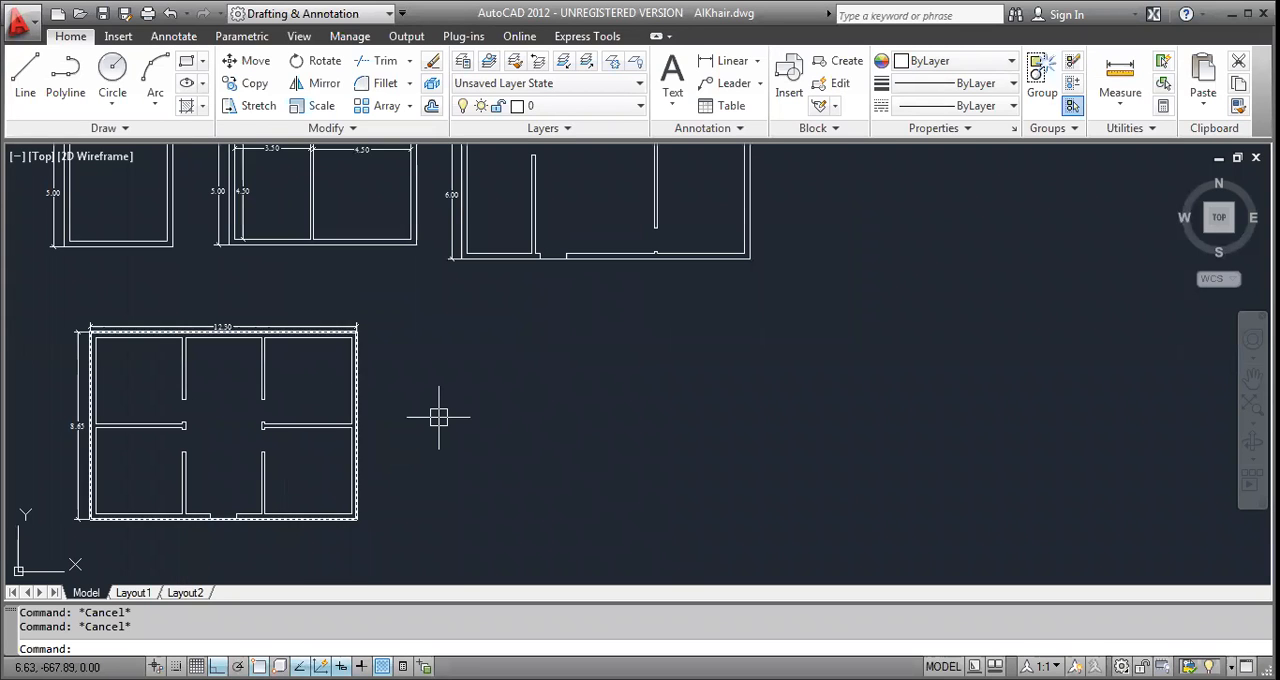
pyautogui.write('l')
pyautogui.press('Return')
pyautogui.click(465, 333)
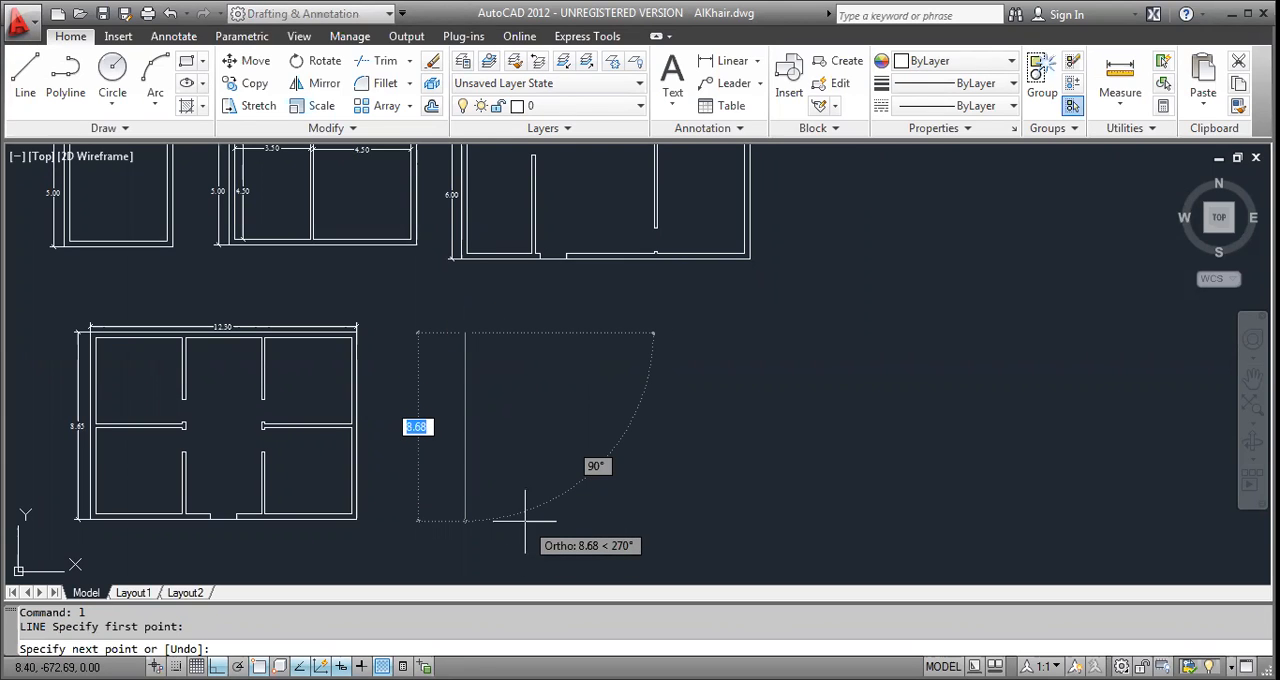
pyautogui.write('8.')
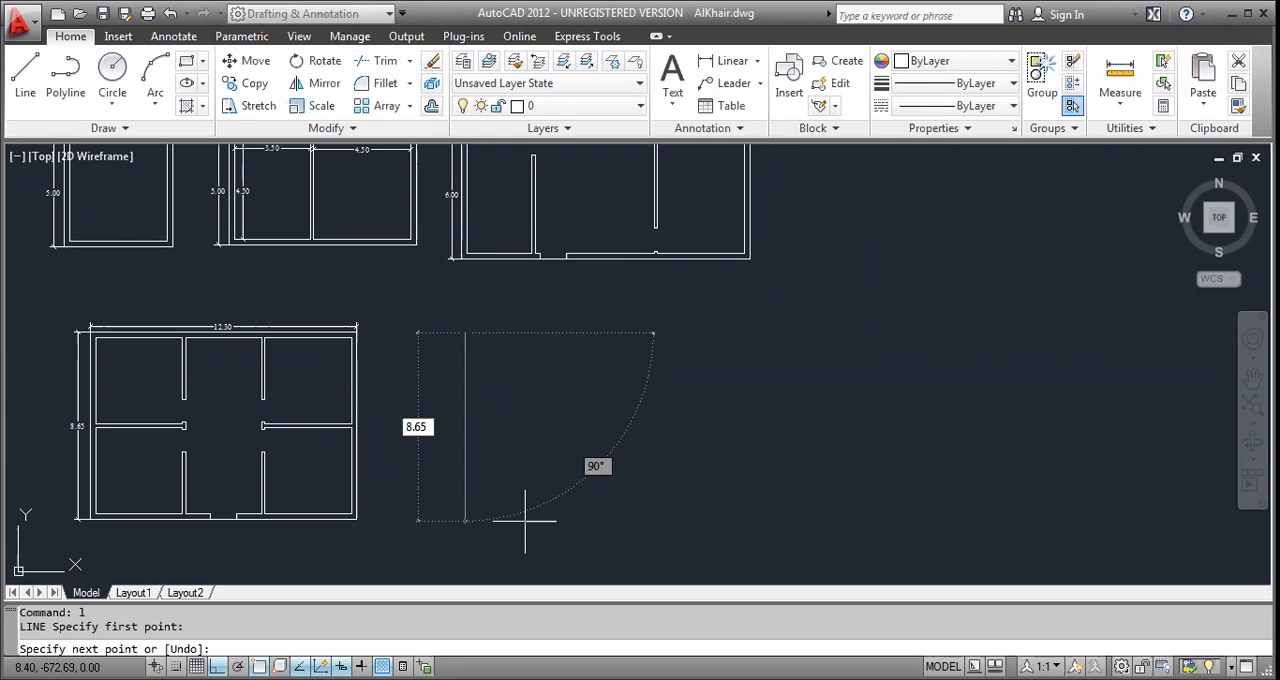
pyautogui.press('Return')
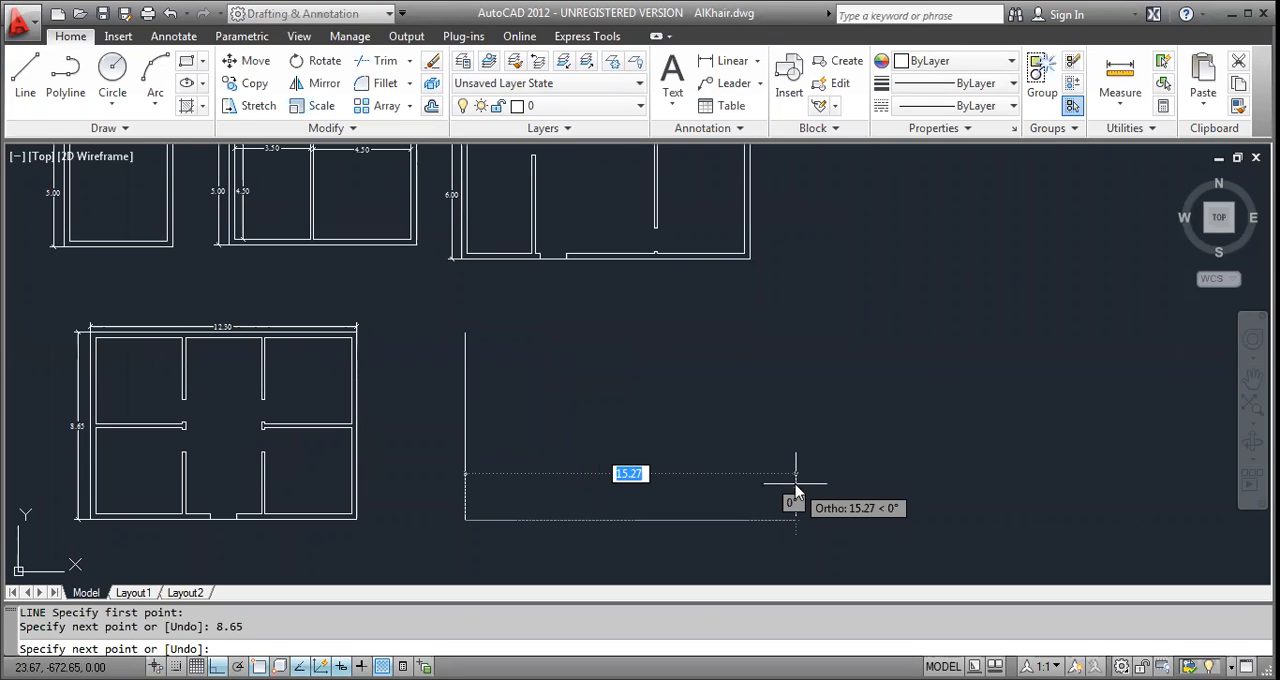
# Continue from the vertical line's lower end with a 9.65 horizontal line to the right.
pyautogui.write('9.')
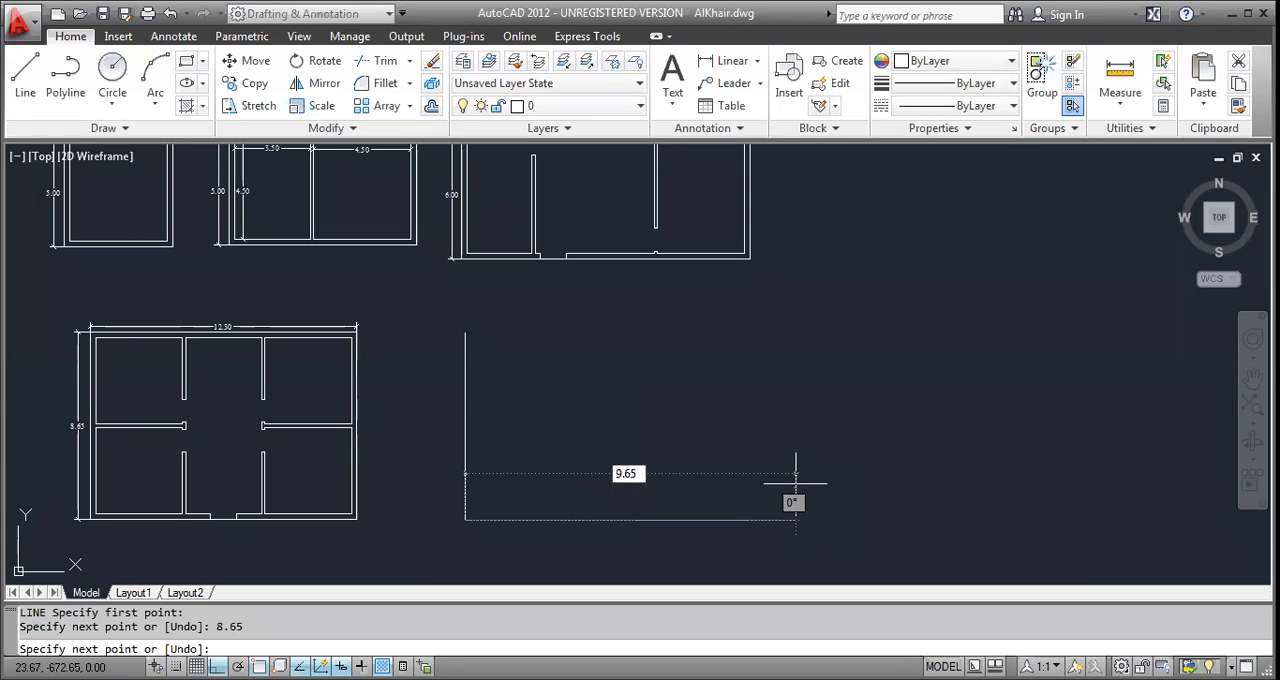
pyautogui.write('65')
pyautogui.press('Return')
pyautogui.press('Escape')
pyautogui.press('Escape')
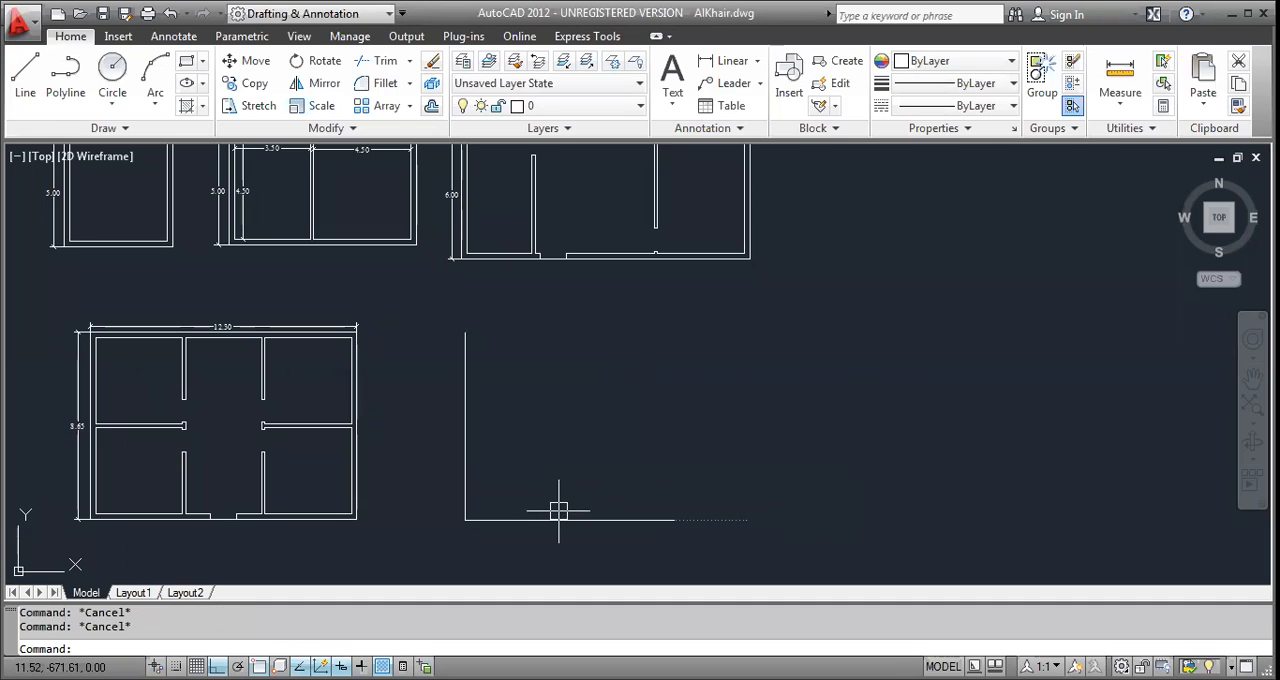
# Add a linear dimension to the left of the new vertical wall line.
pyautogui.scroll(3, 558, 511)
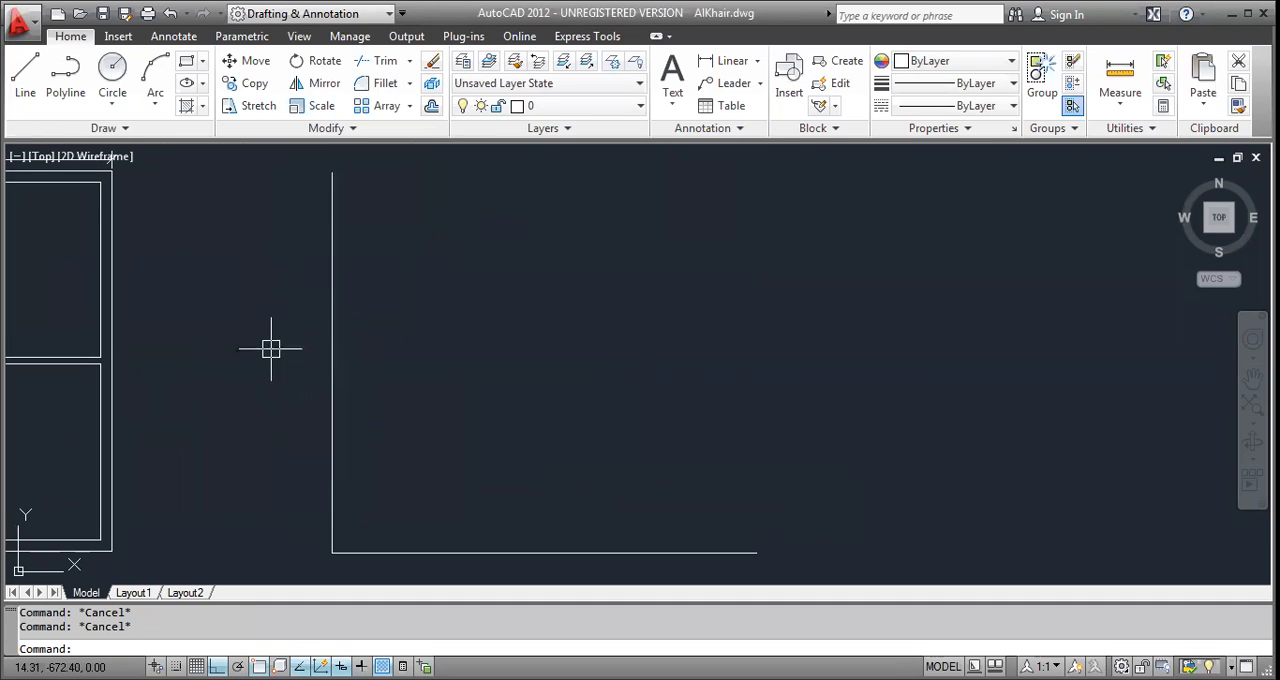
pyautogui.scroll(-2, 300, 343)
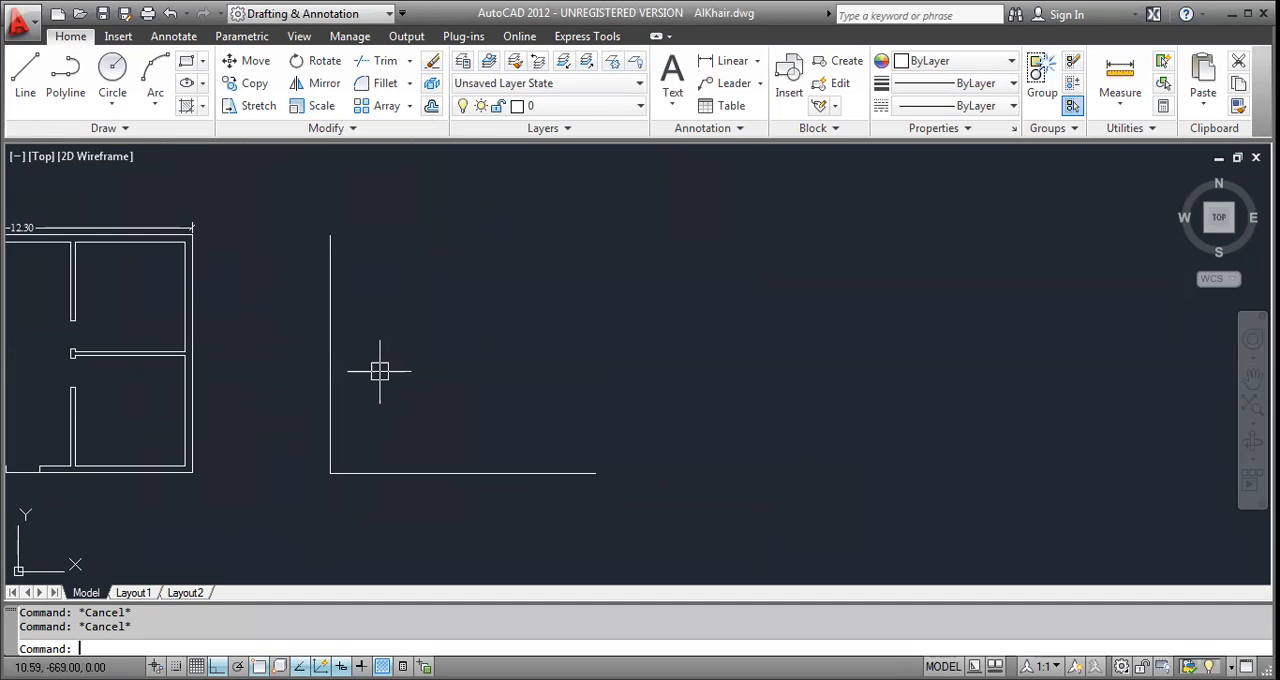
pyautogui.write('dli')
pyautogui.press('Return')
pyautogui.press('Return')
pyautogui.click(331, 372)
pyautogui.scroll(2, 305, 355)
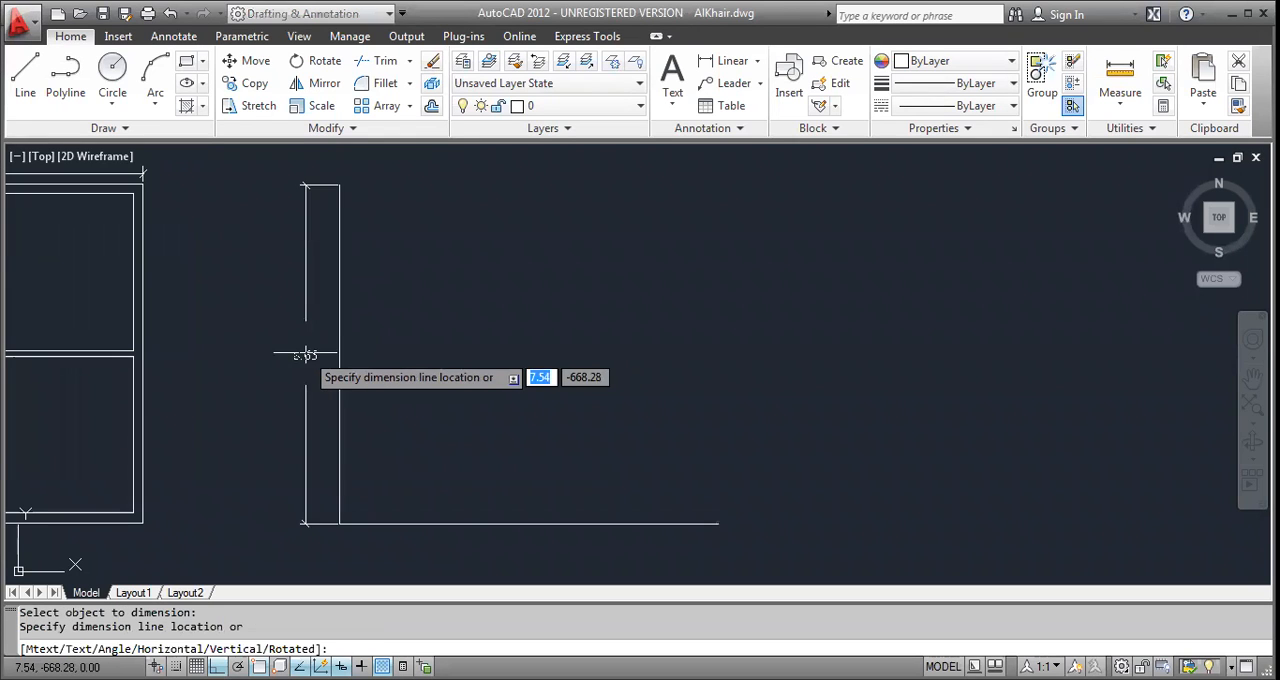
pyautogui.click(305, 355)
# Add a linear dimension below the new horizontal wall line.
pyautogui.press('Return')
pyautogui.press('Return')
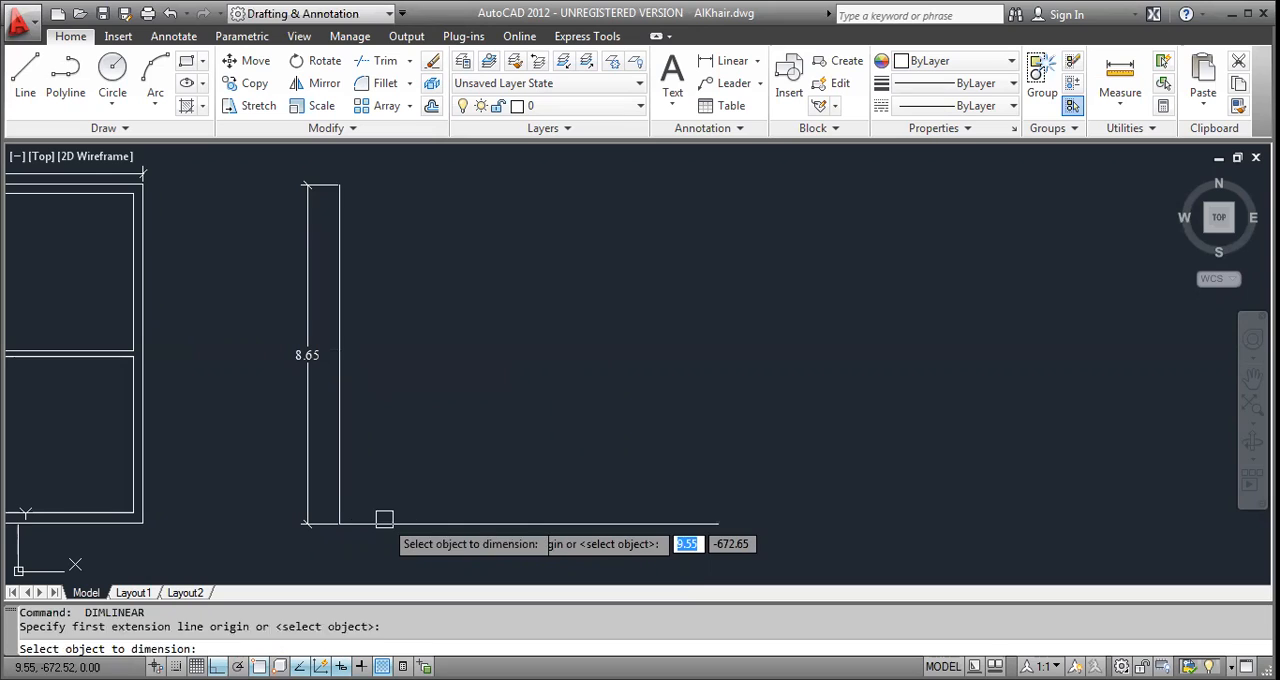
pyautogui.click(384, 519)
pyautogui.click(395, 548)
pyautogui.press('Escape')
pyautogui.press('Escape')
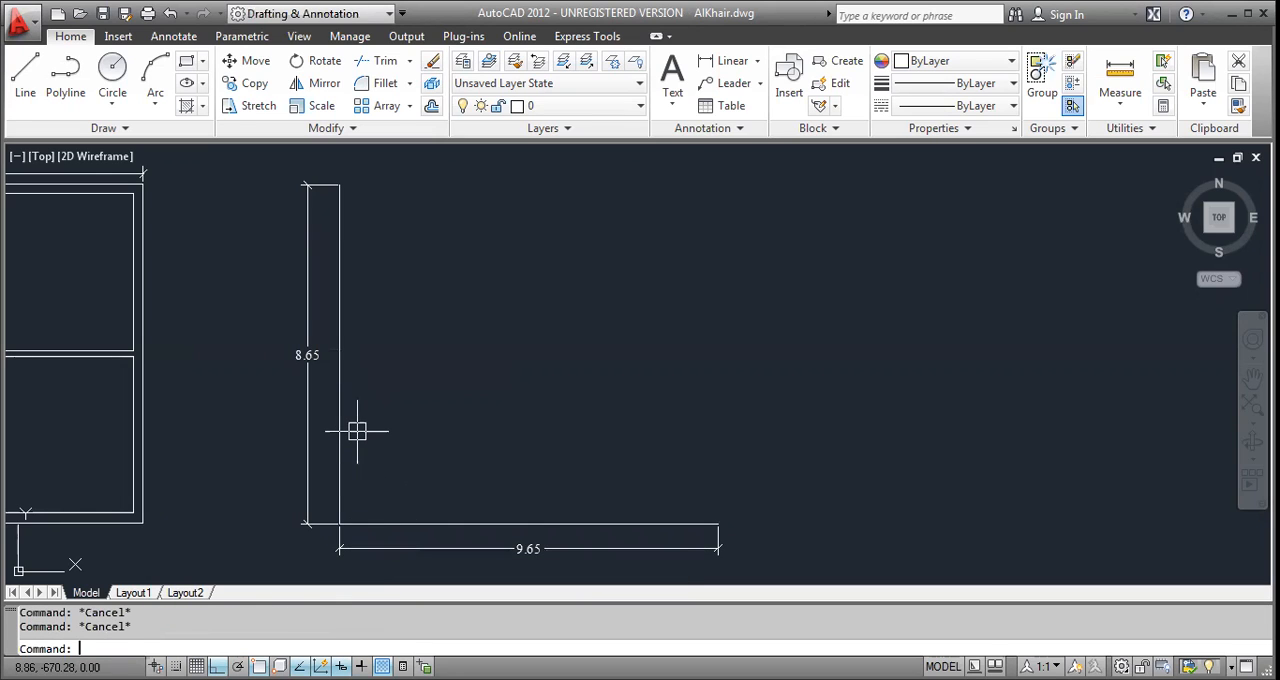
# Offset the vertical and horizontal wall lines 0.25 inward to form the wall thickness.
pyautogui.write('o')
pyautogui.press('Return')
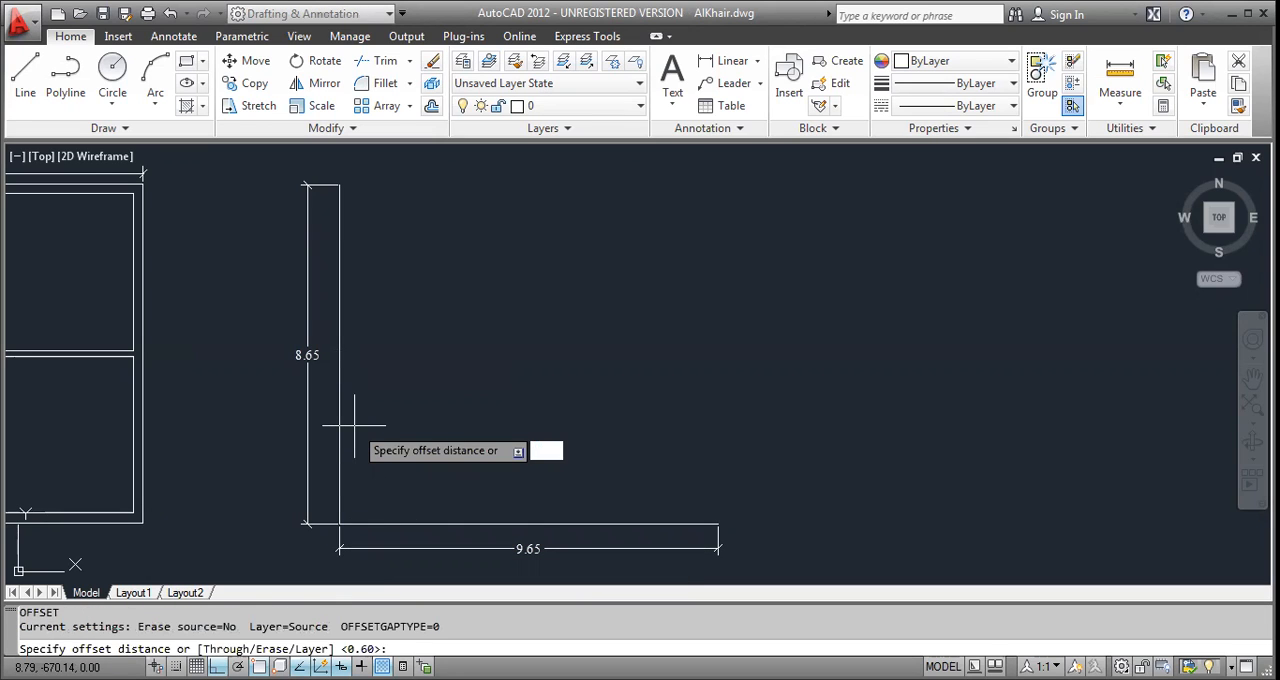
pyautogui.write('.25')
pyautogui.press('Return')
pyautogui.click(346, 427)
pyautogui.click(378, 428)
pyautogui.click(402, 522)
pyautogui.click(406, 506)
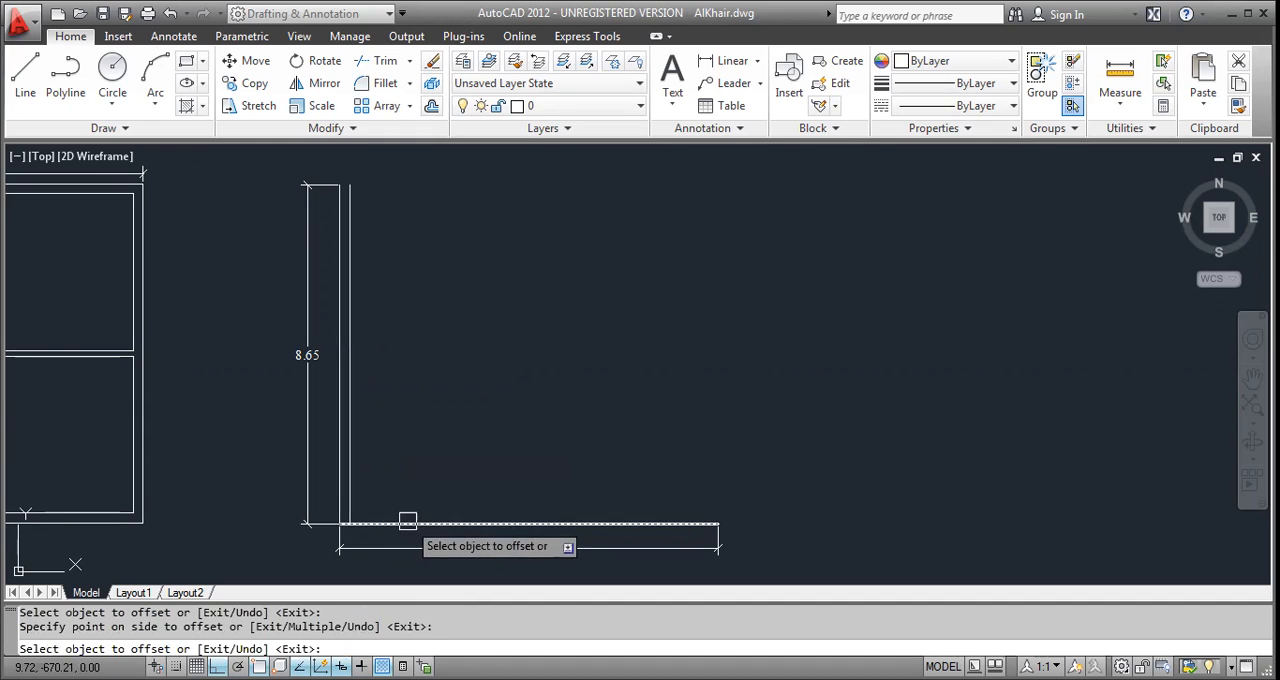
pyautogui.press('Escape')
pyautogui.press('Escape')
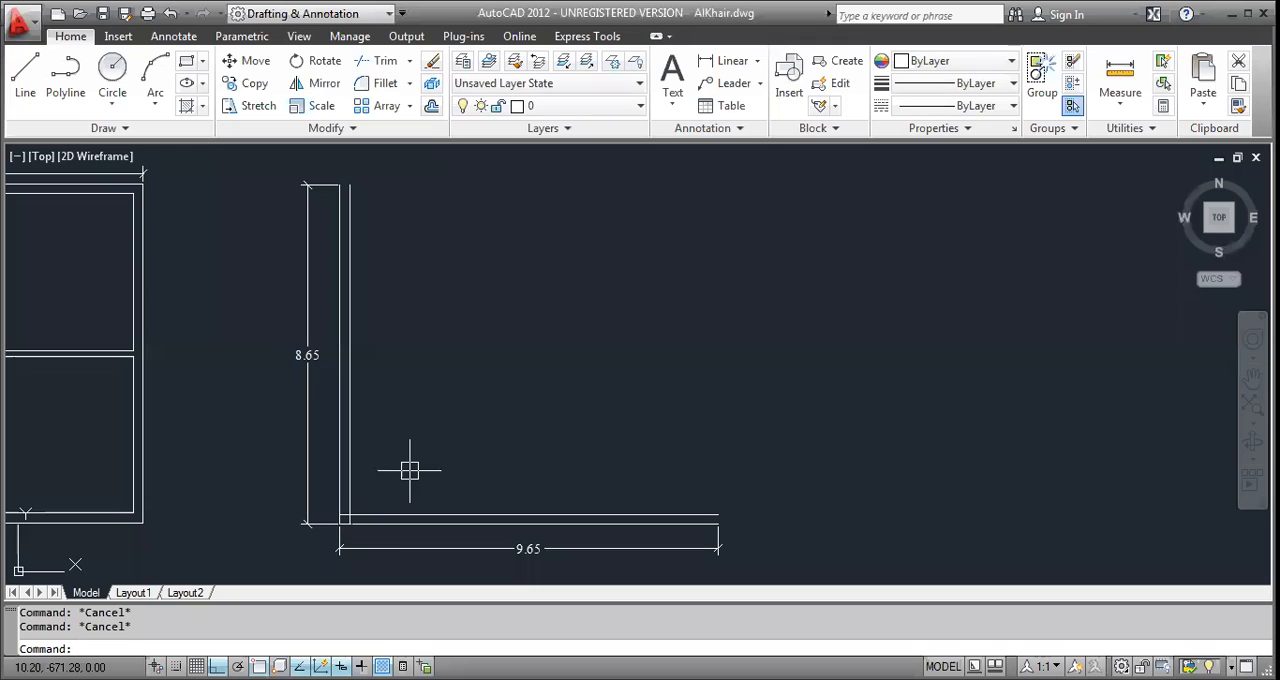
# Fillet the two inner wall lines into a sharp corner at the lower left.
pyautogui.write('f')
pyautogui.press('Return')
pyautogui.write('m')
pyautogui.press('Return')
pyautogui.click(387, 513)
pyautogui.press('Escape')
pyautogui.press('Escape')
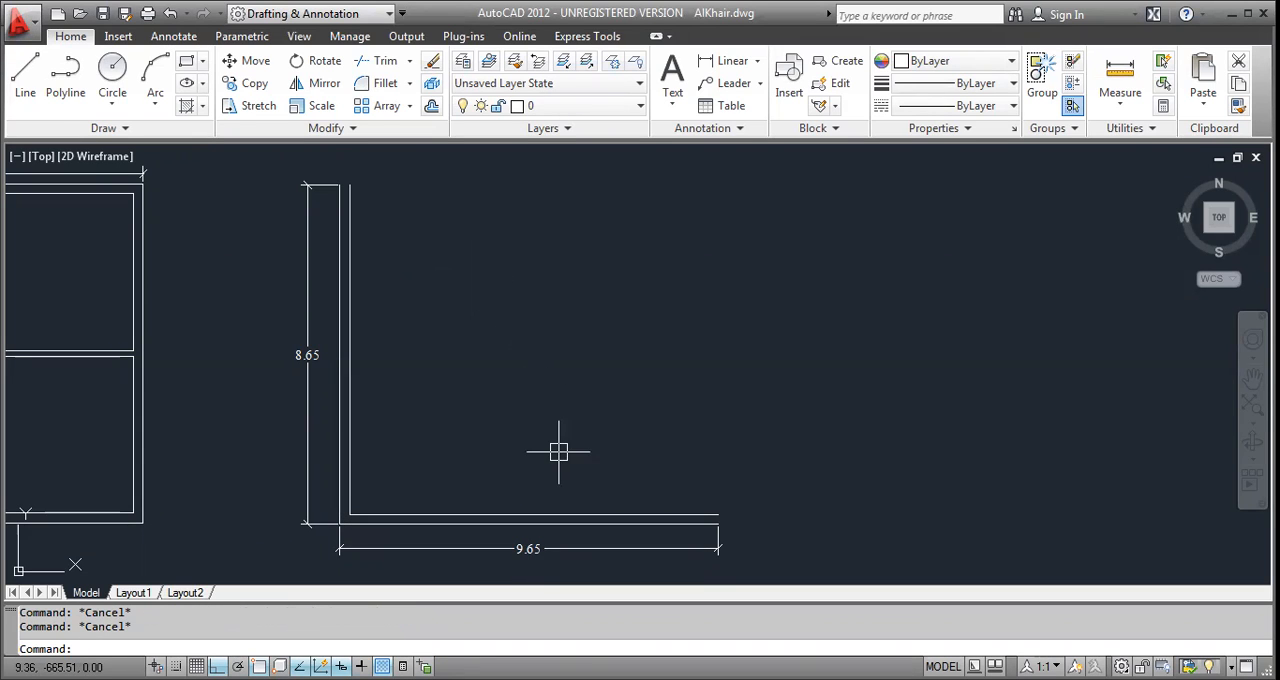
# Offset the inner line of the left wall 4 to the right.
pyautogui.write('o')
pyautogui.press('Return')
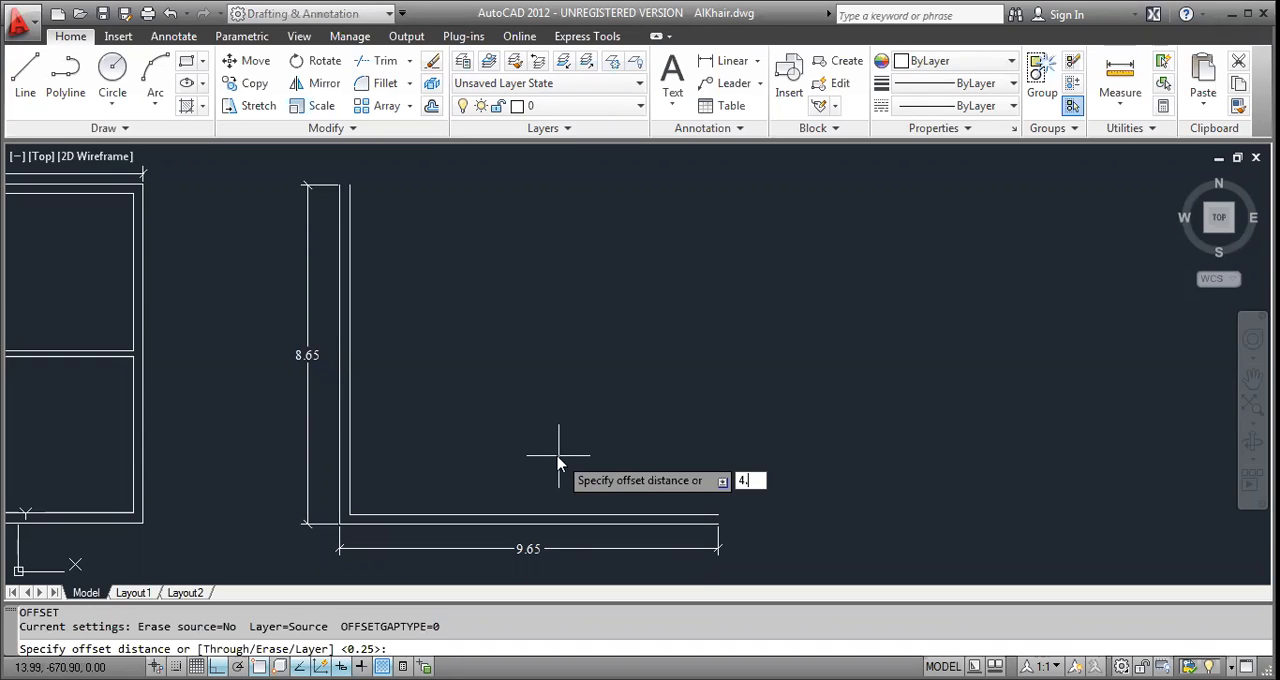
pyautogui.press('Return')
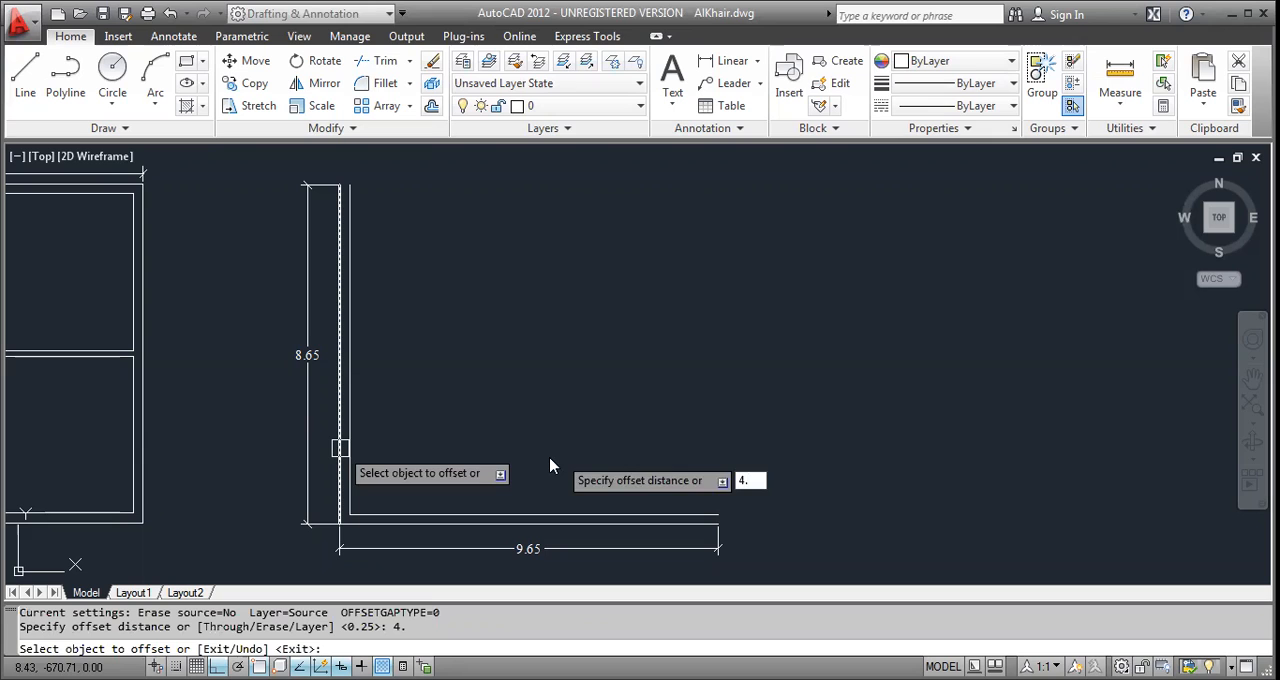
pyautogui.click(350, 446)
pyautogui.click(363, 449)
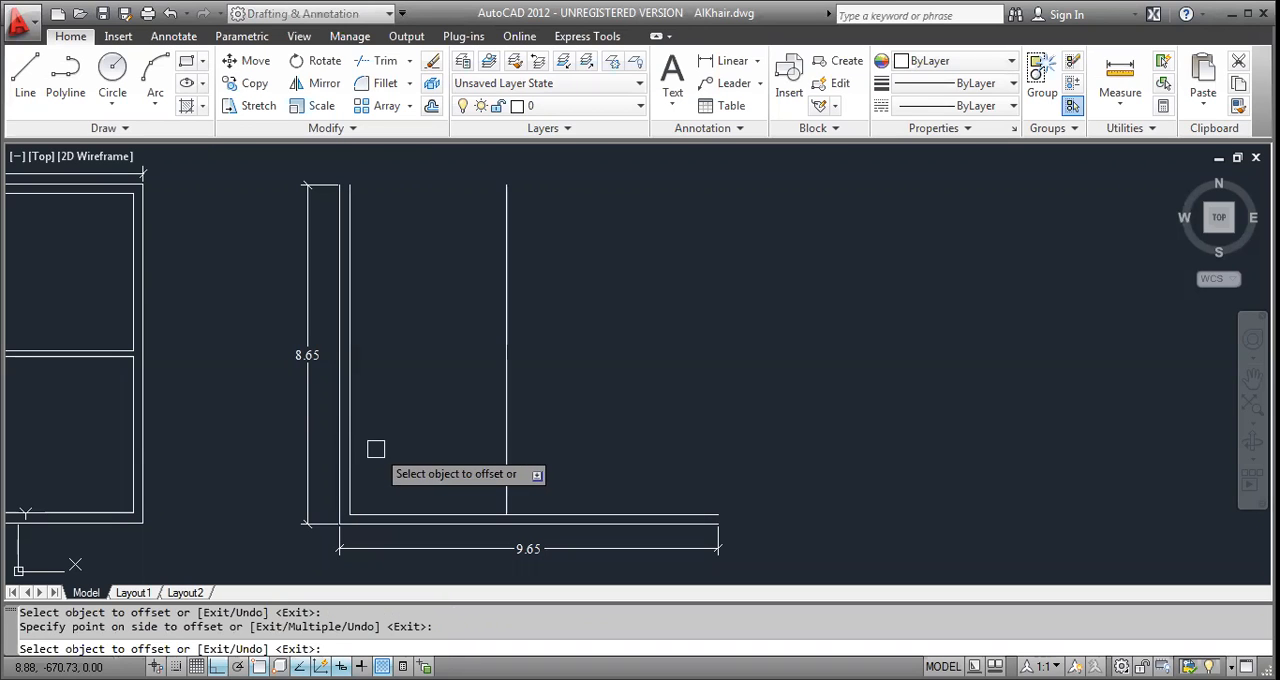
# Offset the new vertical partition line 0.15 to the right to give the partition its thickness.
pyautogui.press('Return')
pyautogui.press('Return')
pyautogui.write('.25')
# Trim the inner bottom wall line between the two vertical partition lines.
pyautogui.press('Return')
pyautogui.click(506, 455)
pyautogui.click(541, 461)
pyautogui.press('Escape')
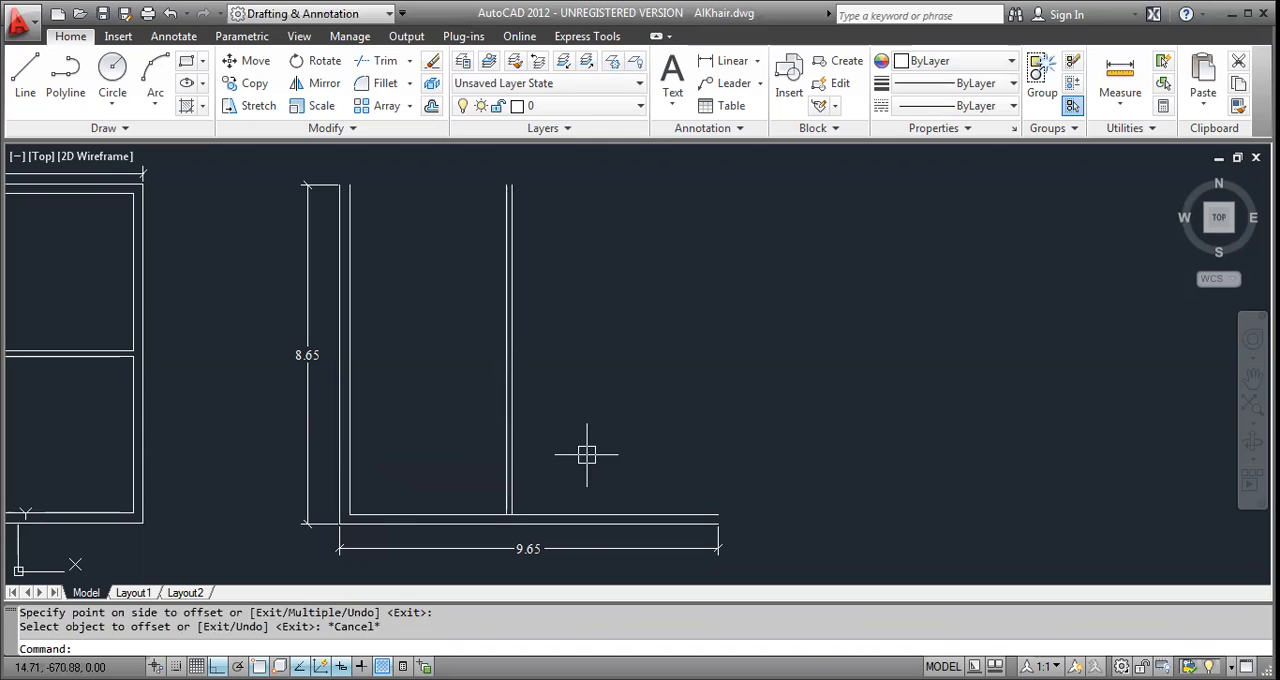
pyautogui.press('Escape')
pyautogui.write('tr')
pyautogui.press('Return')
pyautogui.press('Return')
pyautogui.scroll(5, 512, 510)
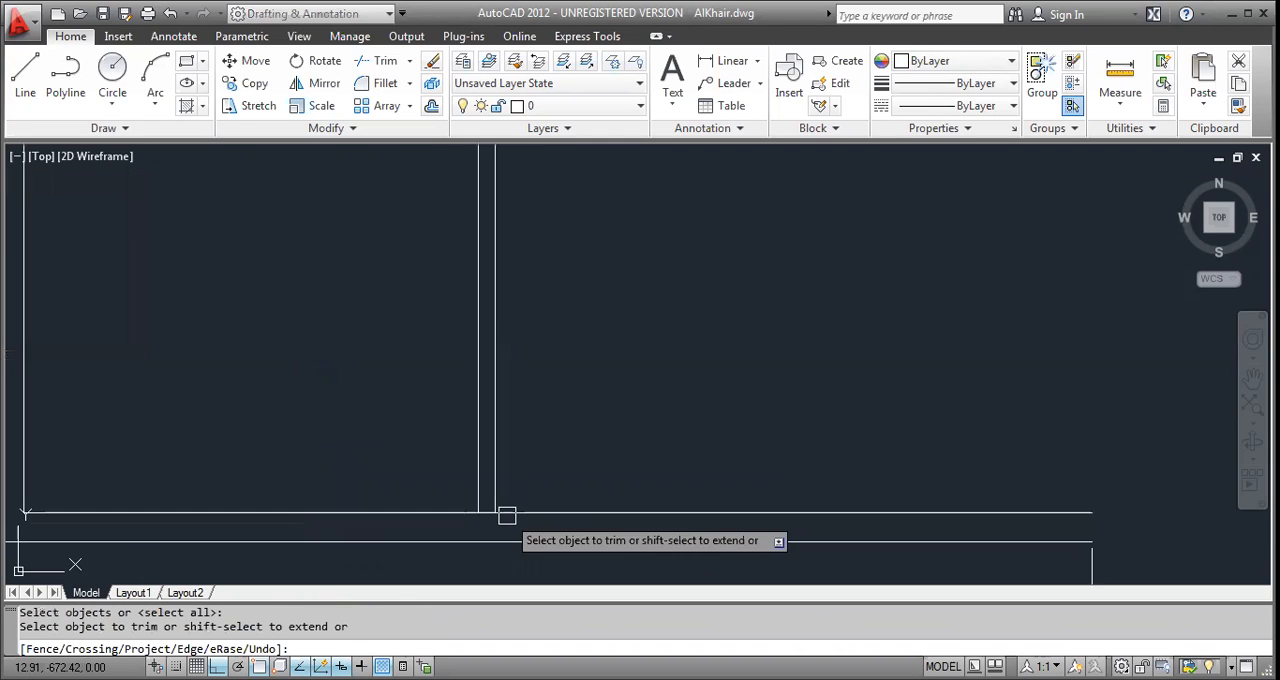
pyautogui.click(450, 511)
pyautogui.scroll(-3, 440, 511)
pyautogui.press('Escape')
pyautogui.press('Escape')
pyautogui.press('Escape')
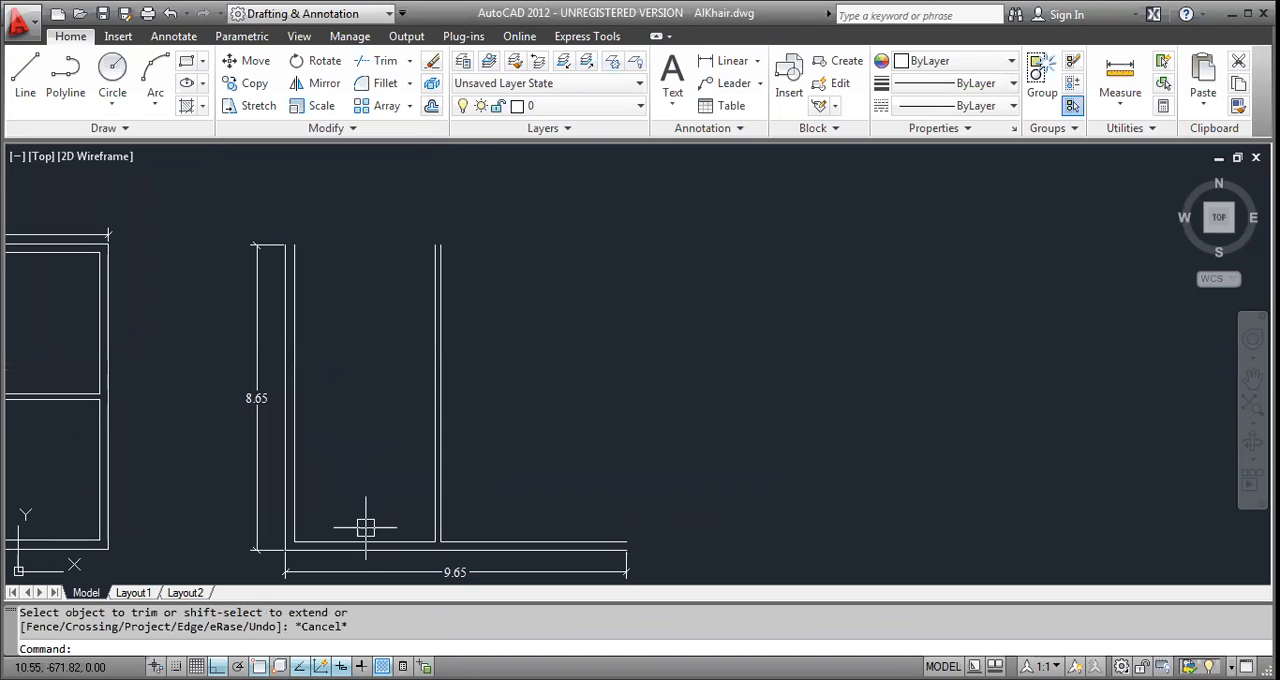
# Offset the inner bottom wall line of the left room 3 upward.
pyautogui.write('o')
pyautogui.press('Return')
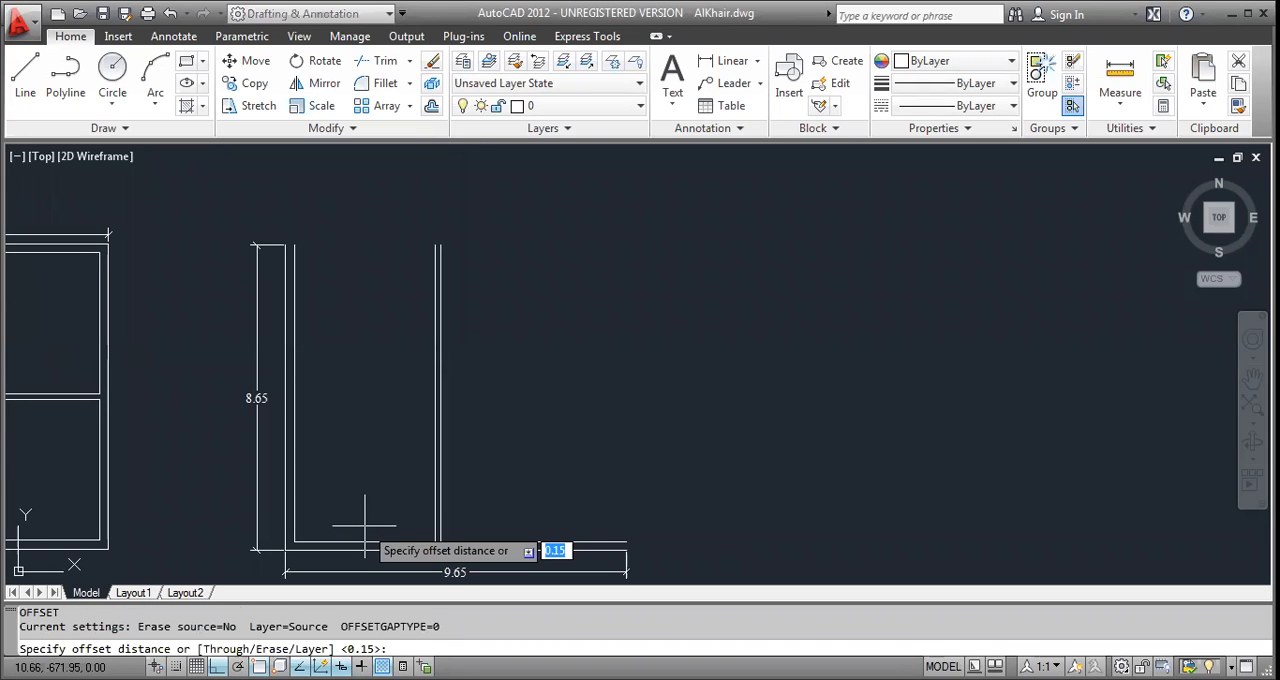
pyautogui.write('3')
pyautogui.press('Return')
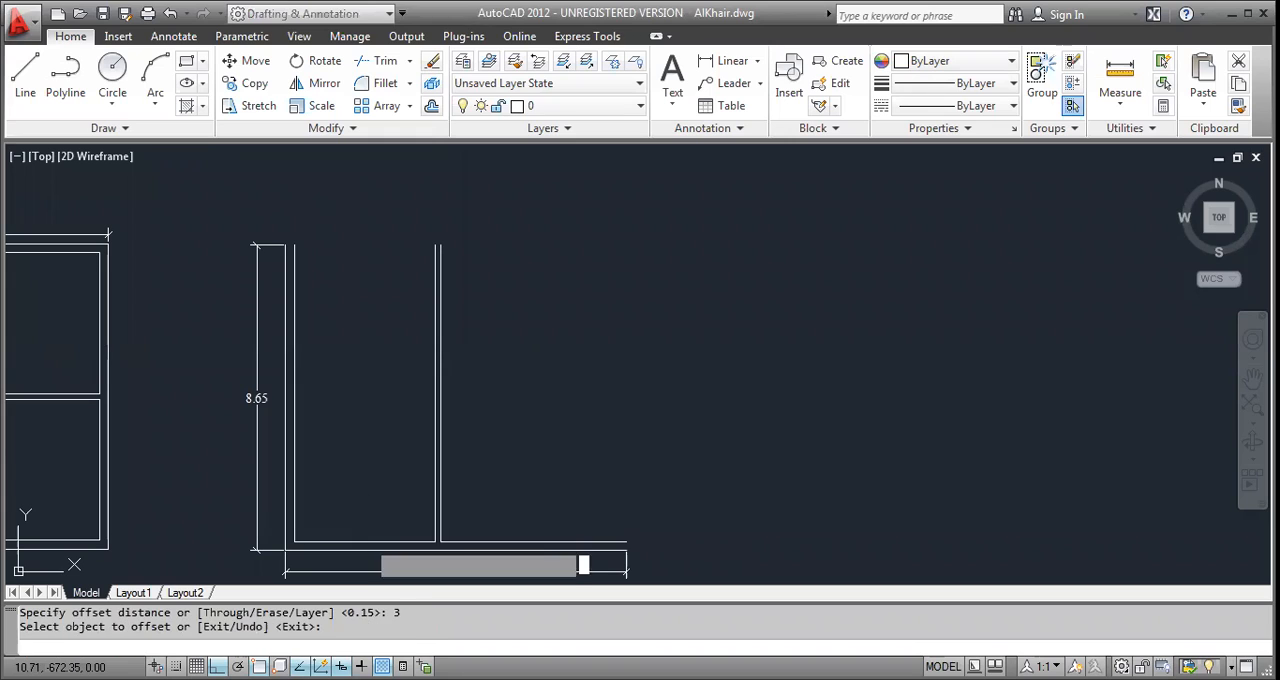
pyautogui.click(366, 541)
pyautogui.click(368, 505)
# Offset the new horizontal line 0.15 upward to form the partition between the left rooms.
pyautogui.press('Return')
pyautogui.press('Return')
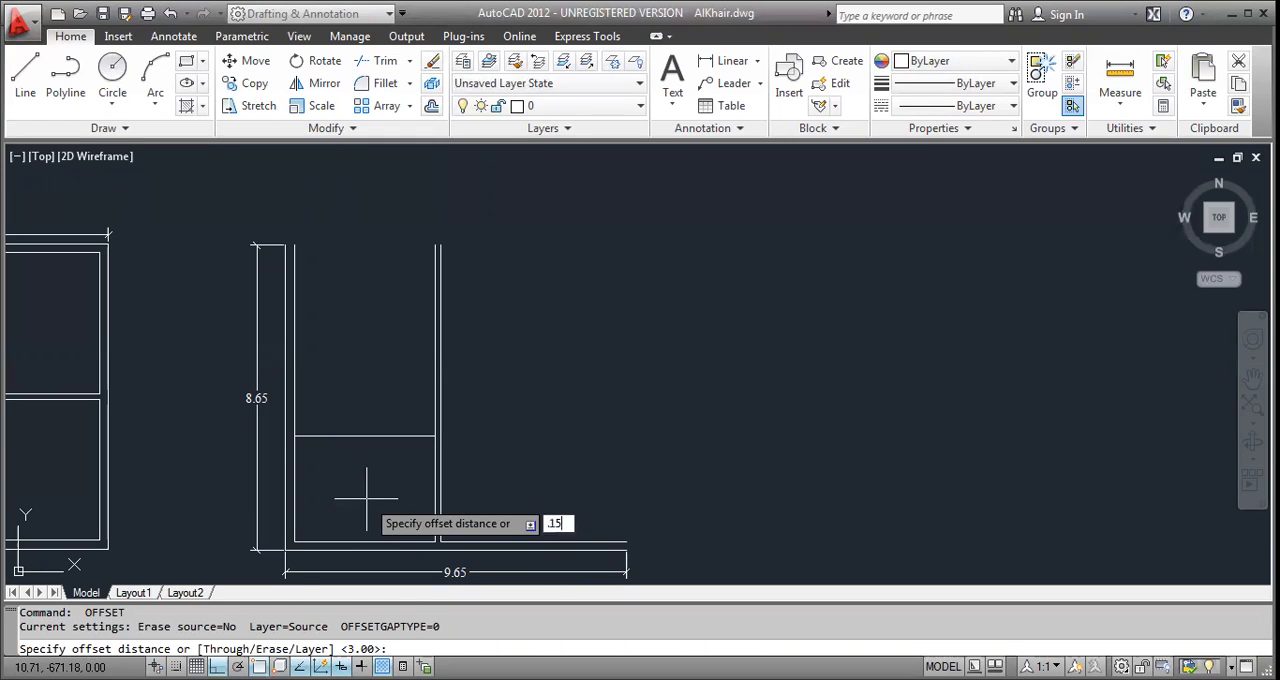
pyautogui.write('.15')
pyautogui.press('Return')
pyautogui.click(370, 436)
pyautogui.click(396, 419)
pyautogui.press('Escape')
pyautogui.press('Escape')
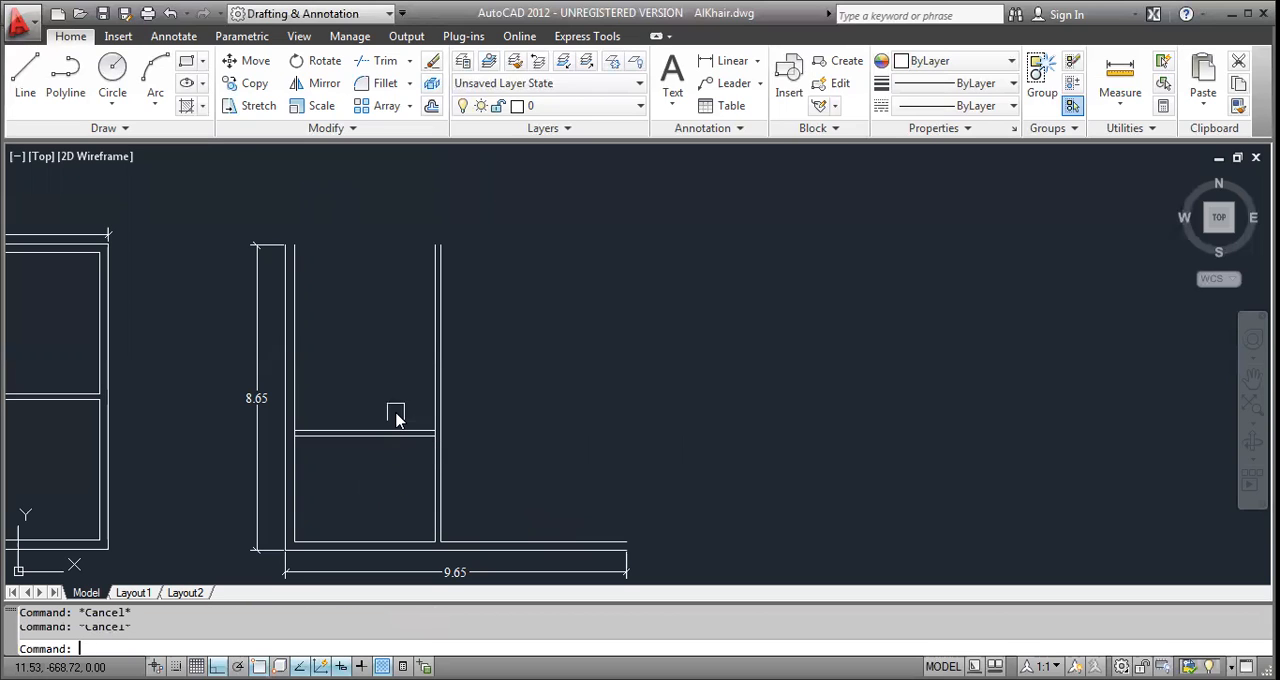
# Offset the upper line of the horizontal partition 5 upward to place the top wall's inner line.
pyautogui.press('Return')
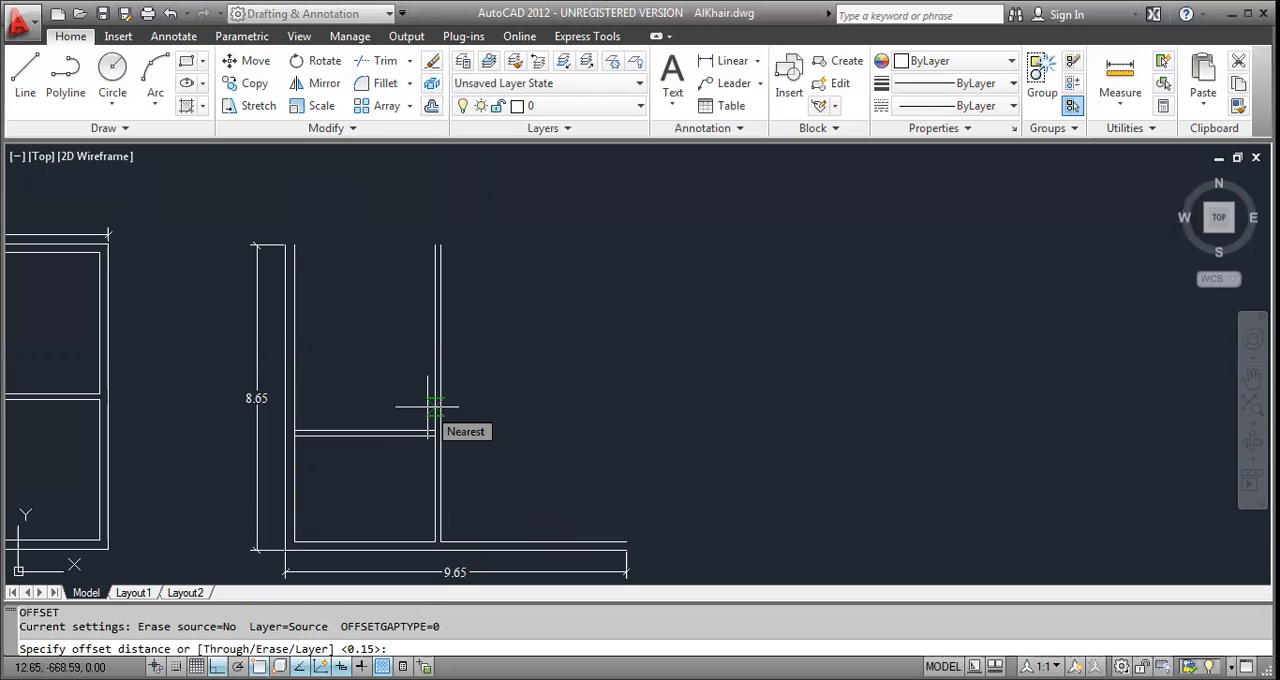
pyautogui.write('5')
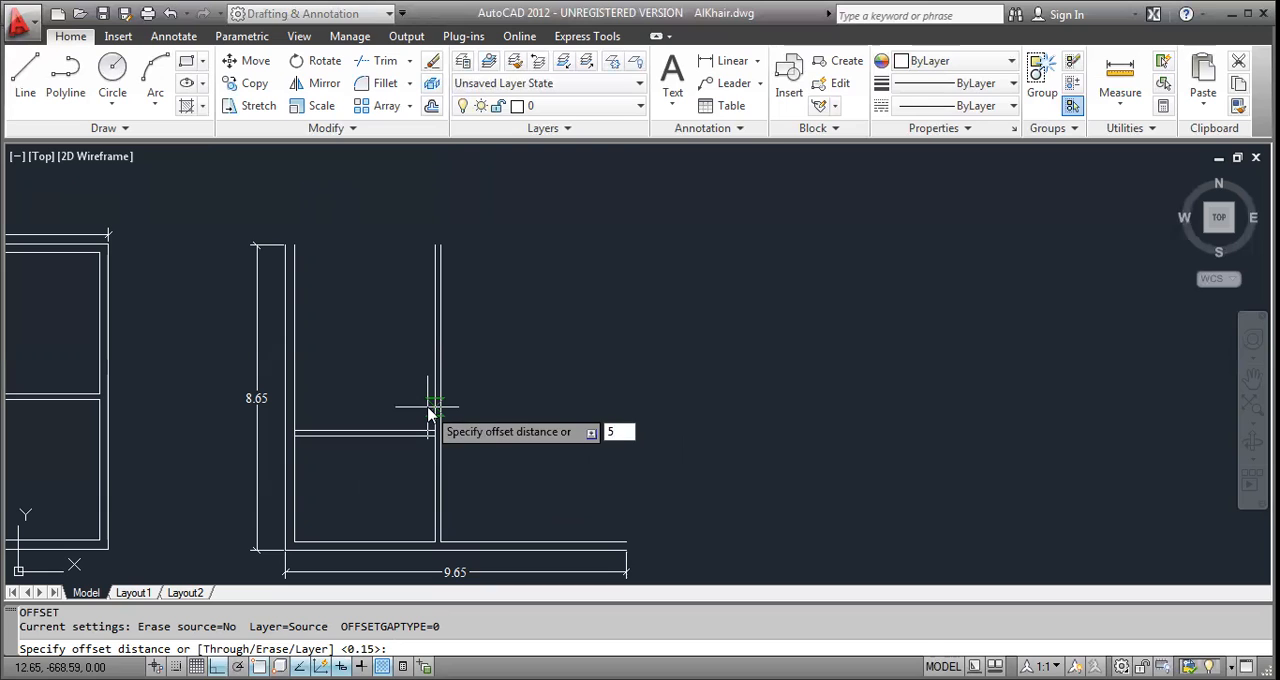
pyautogui.press('Return')
pyautogui.click(417, 432)
pyautogui.click(414, 376)
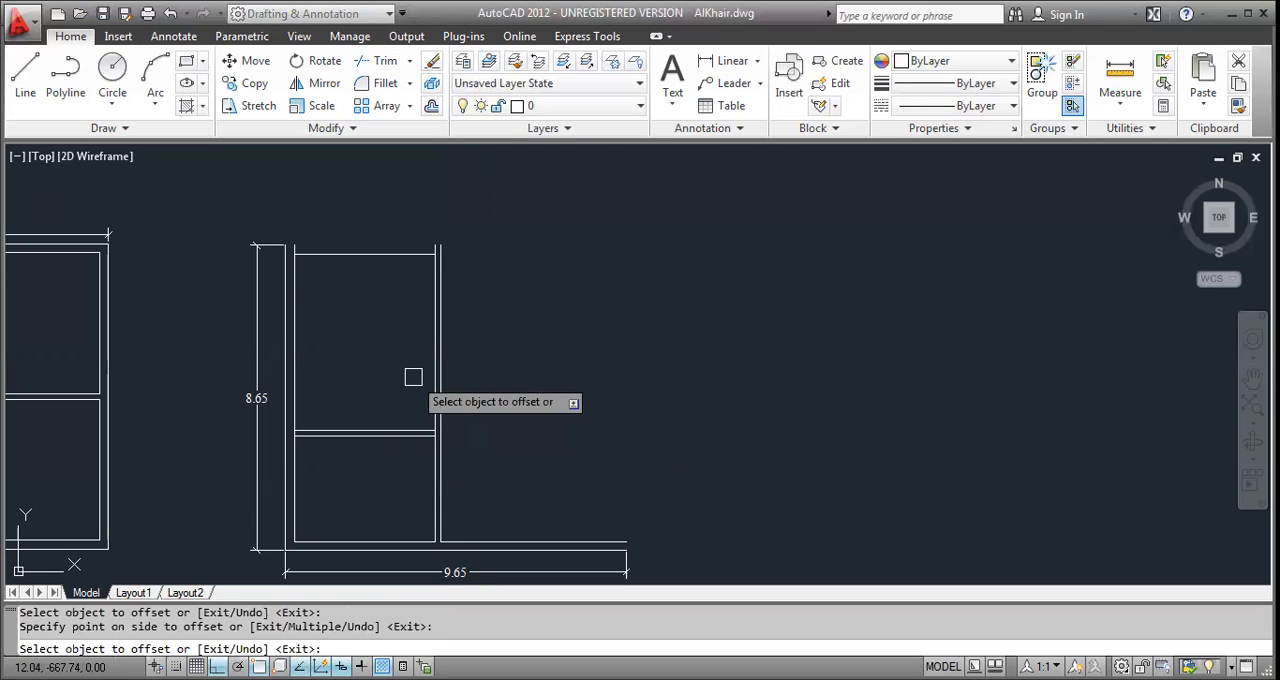
# Offset the top wall's inner line 0.25 upward to form the wall thickness.
pyautogui.press('Return')
pyautogui.press('Return')
pyautogui.write('.')
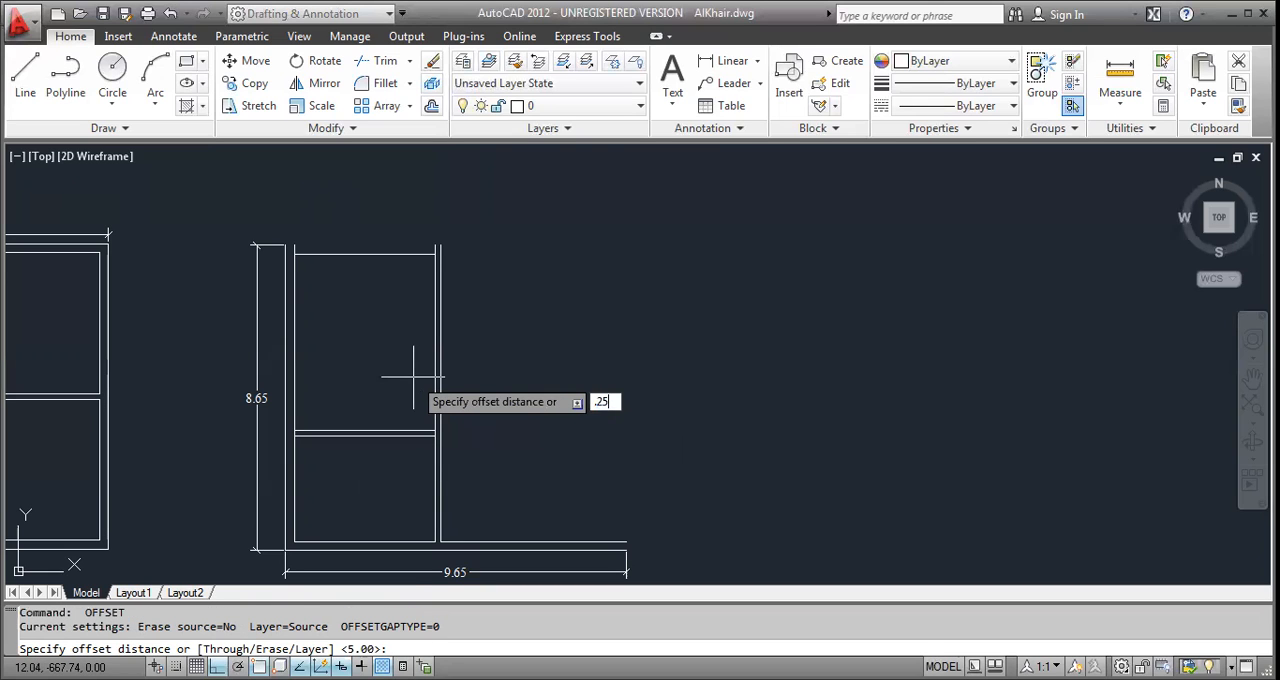
pyautogui.write('25')
pyautogui.press('Return')
pyautogui.click(362, 253)
pyautogui.click(360, 209)
pyautogui.press('Escape')
pyautogui.press('Escape')
pyautogui.press('Escape')
pyautogui.scroll(4, 311, 318)
pyautogui.scroll(-4, 470, 306)
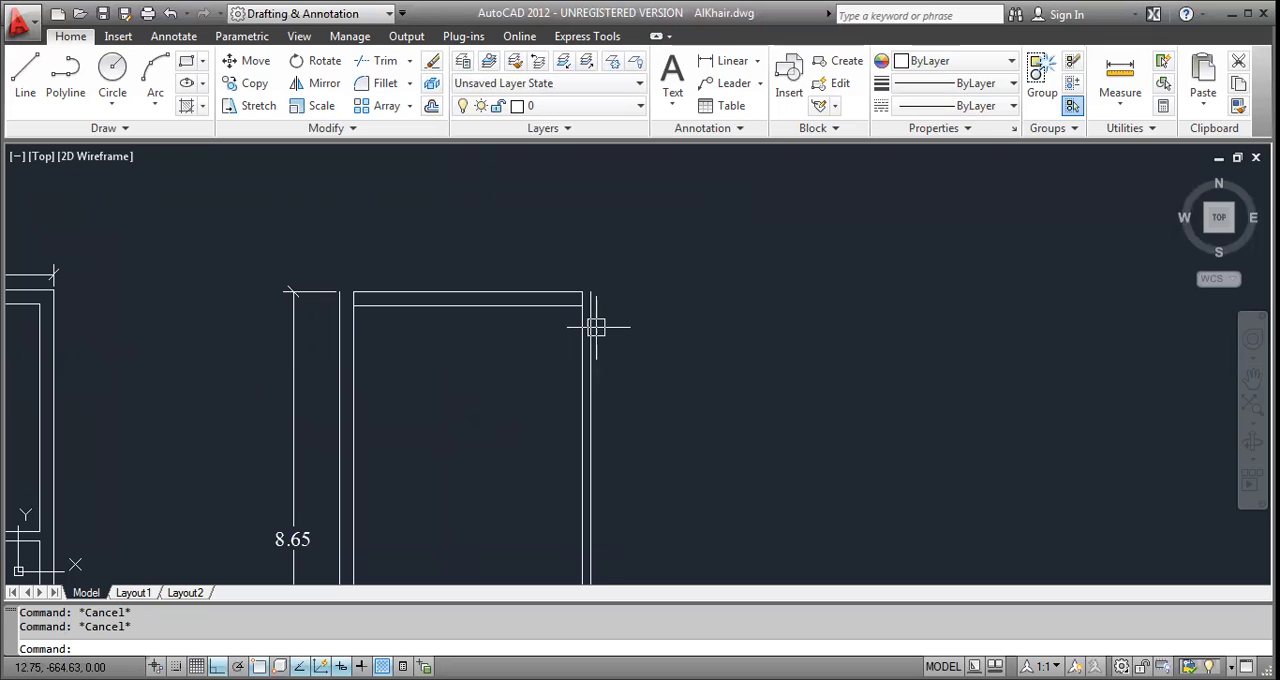
pyautogui.write('f')
pyautogui.press('Return')
pyautogui.press('Escape')
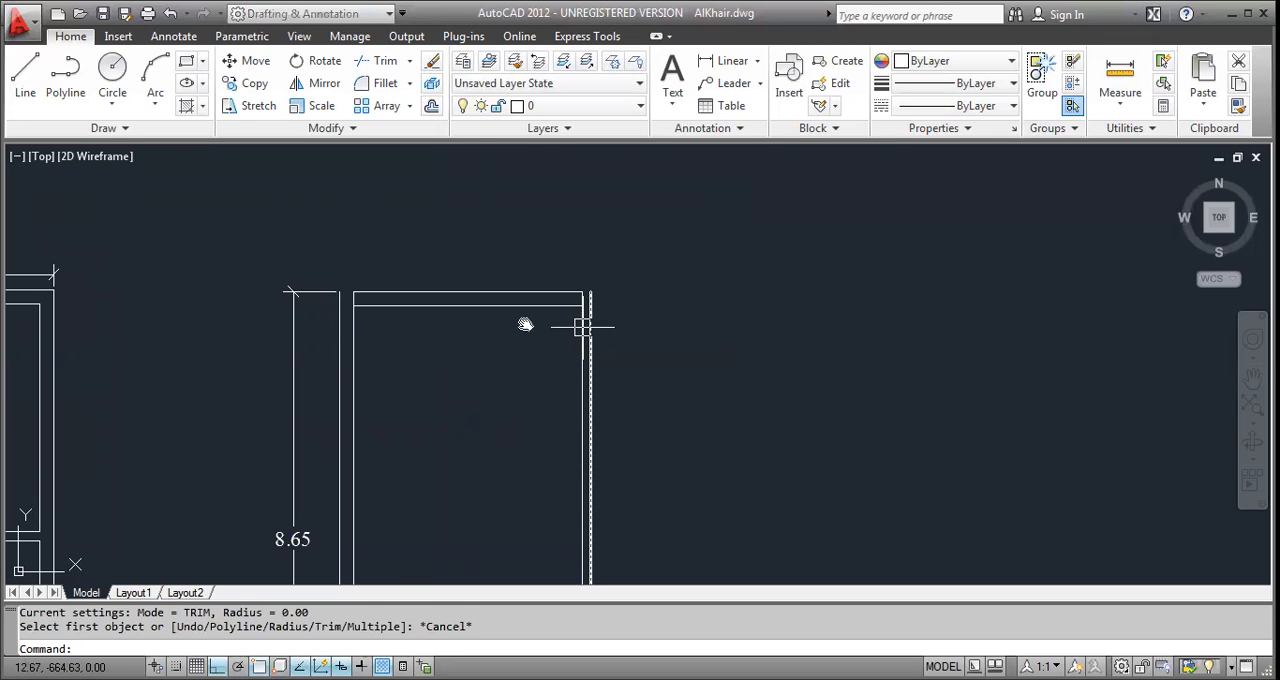
# Offset the inner bottom wall line right of the vertical partition 4.20 upward.
pyautogui.scroll(-4, 568, 363)
pyautogui.moveTo(568, 363); pyautogui.dragTo(514, 314, button='middle')
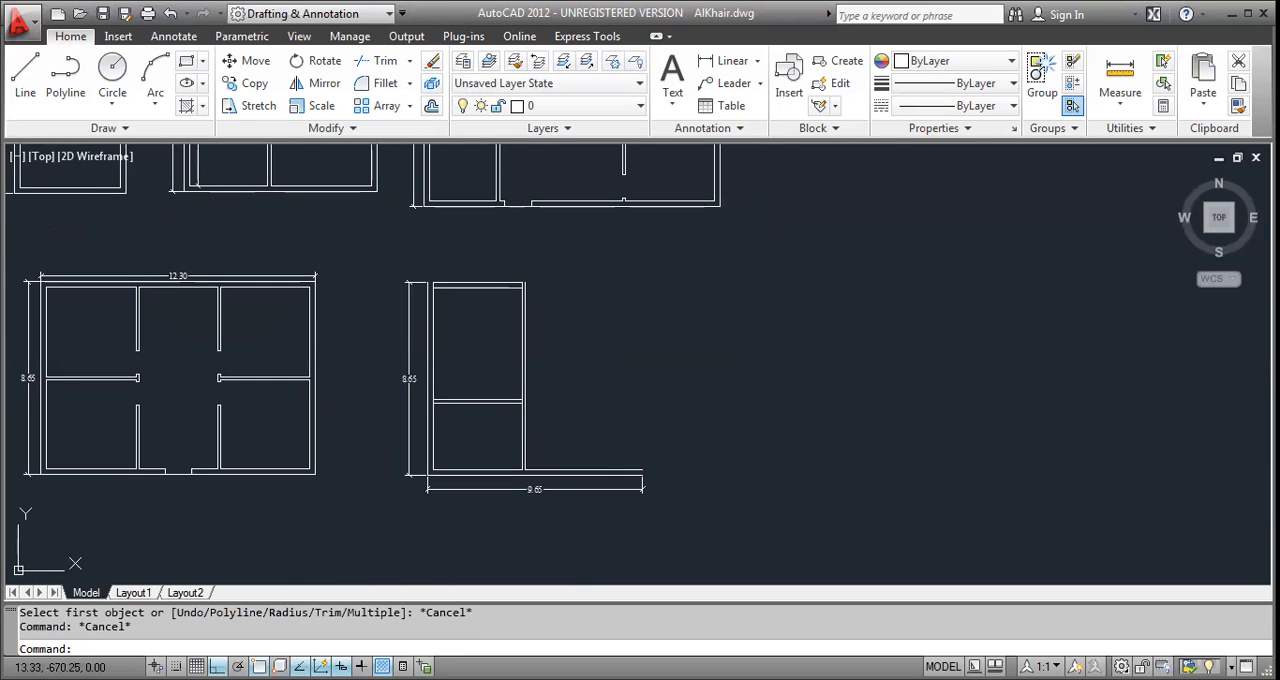
pyautogui.moveTo(538, 422); pyautogui.dragTo(455, 417, button='middle')
pyautogui.press('Escape')
pyautogui.write('o')
pyautogui.press('Return')
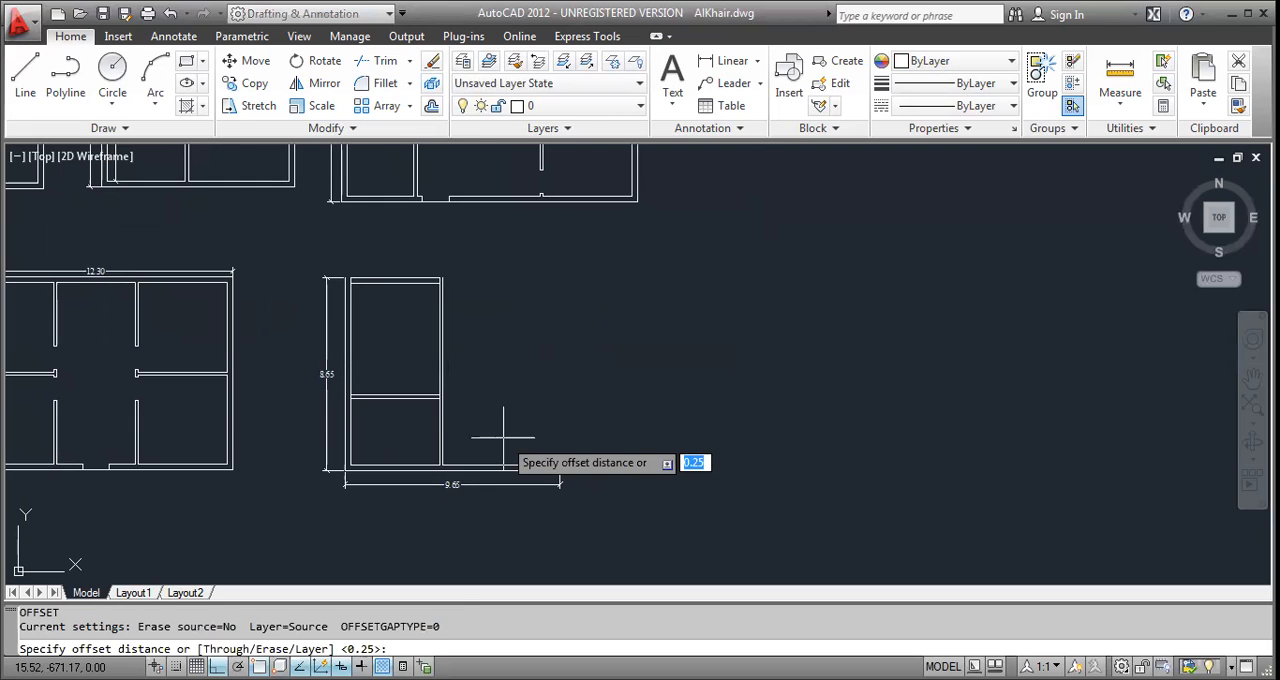
pyautogui.write('4.20')
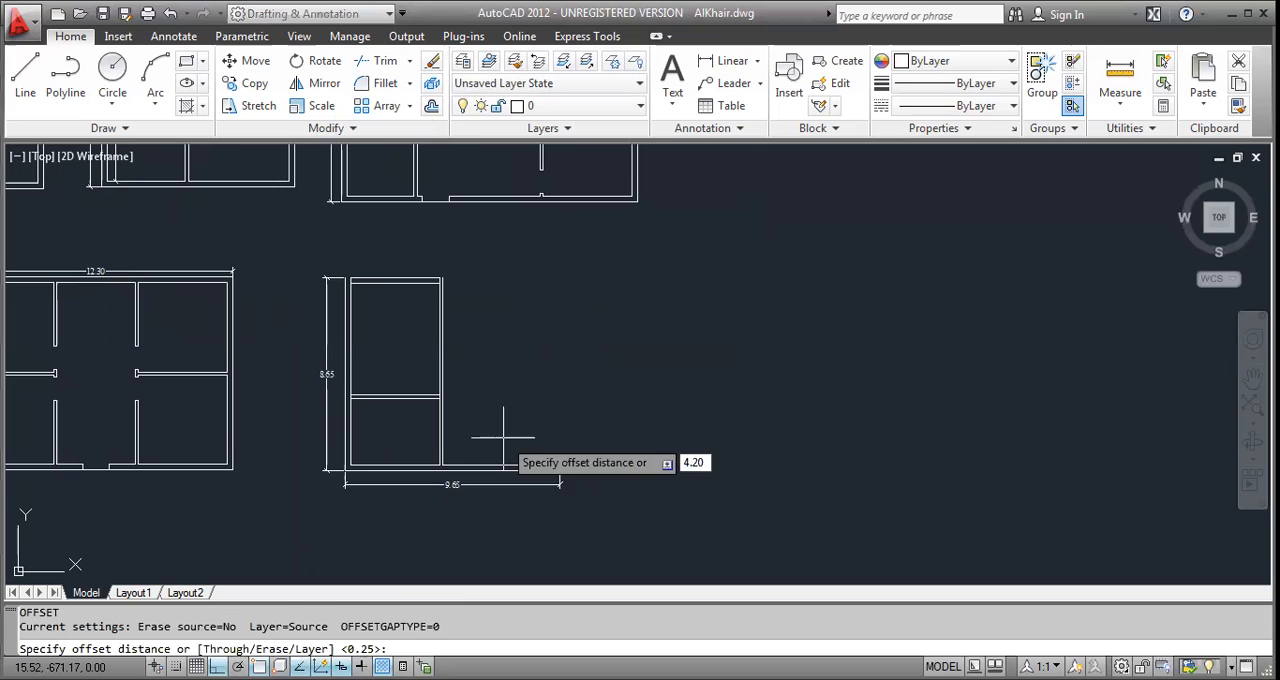
pyautogui.press('Return')
pyautogui.click(505, 466)
pyautogui.click(512, 410)
# Offset the right room's new upper line 0.25 upward to form its wall thickness.
pyautogui.press('Return')
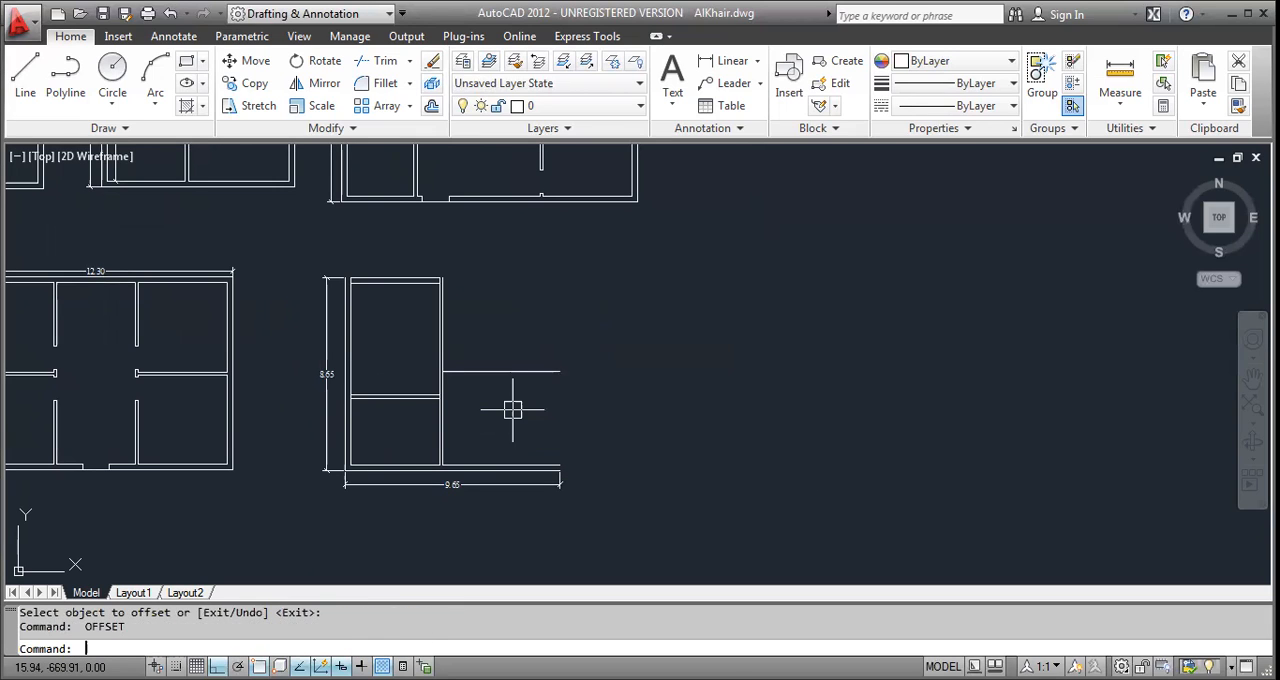
pyautogui.press('Return')
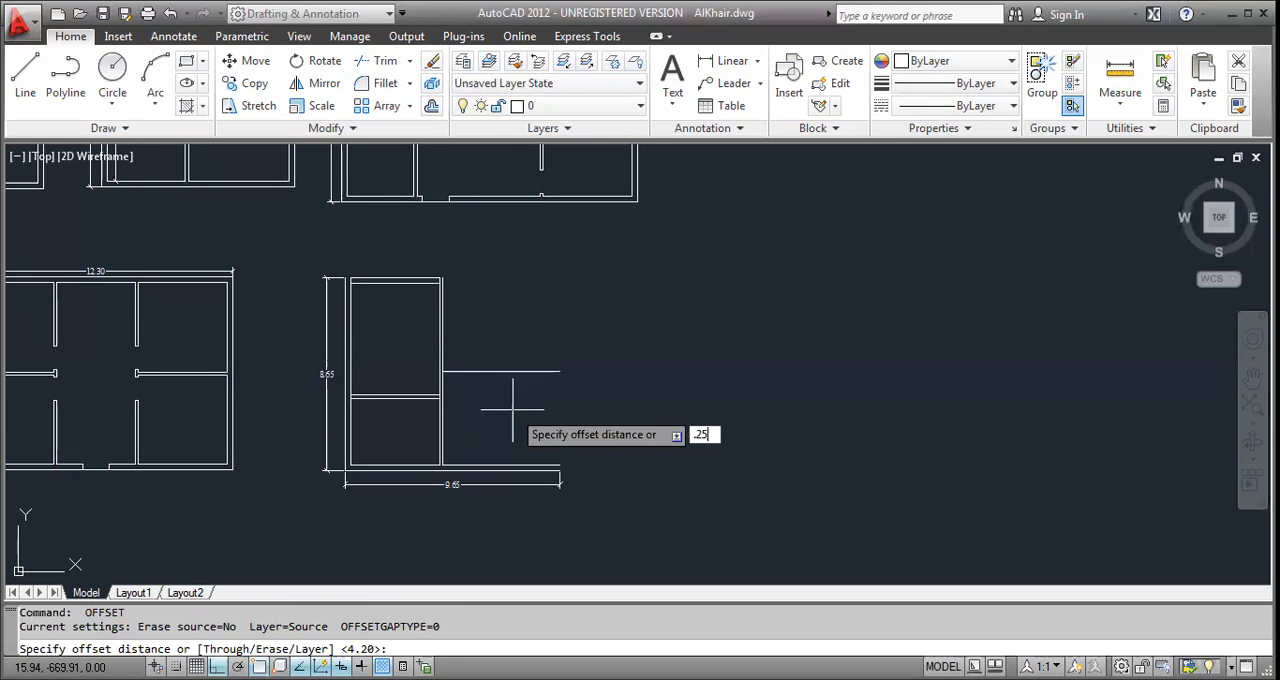
pyautogui.write('.25')
pyautogui.press('Return')
pyautogui.click(471, 371)
pyautogui.click(517, 300)
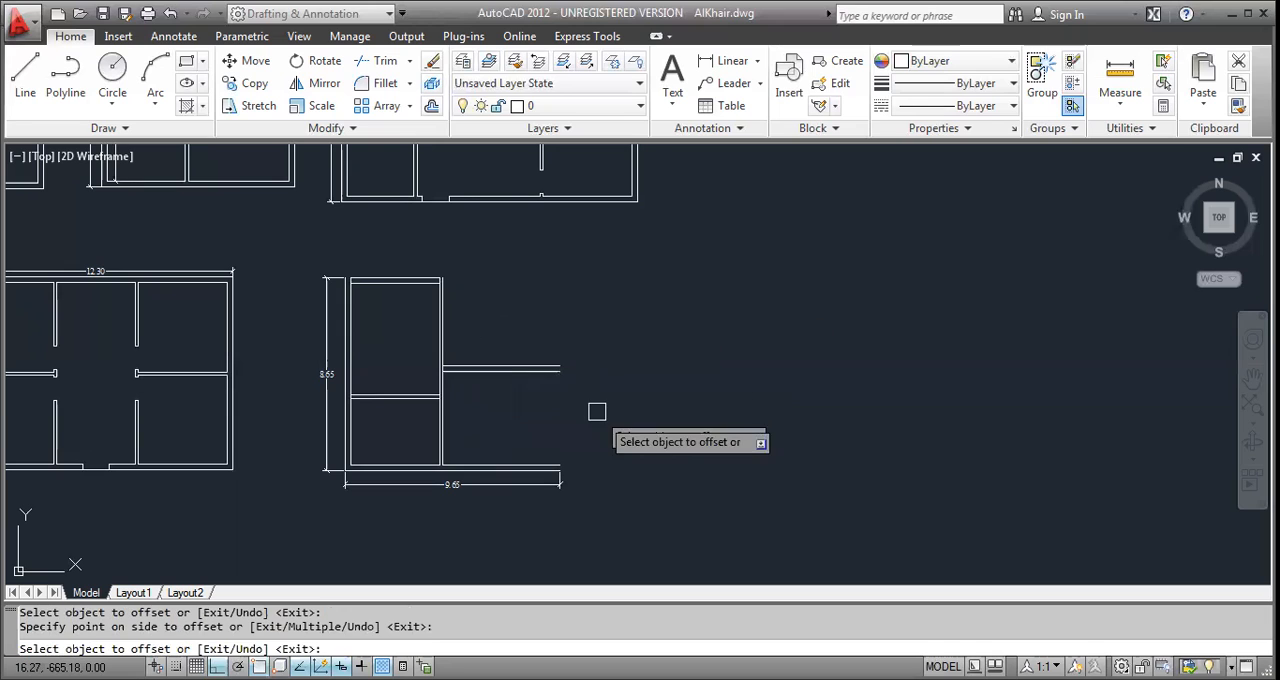
pyautogui.press('Escape')
# Offset the right line of the vertical partition 5 to the right.
pyautogui.scroll(2, 494, 413)
pyautogui.press('Return')
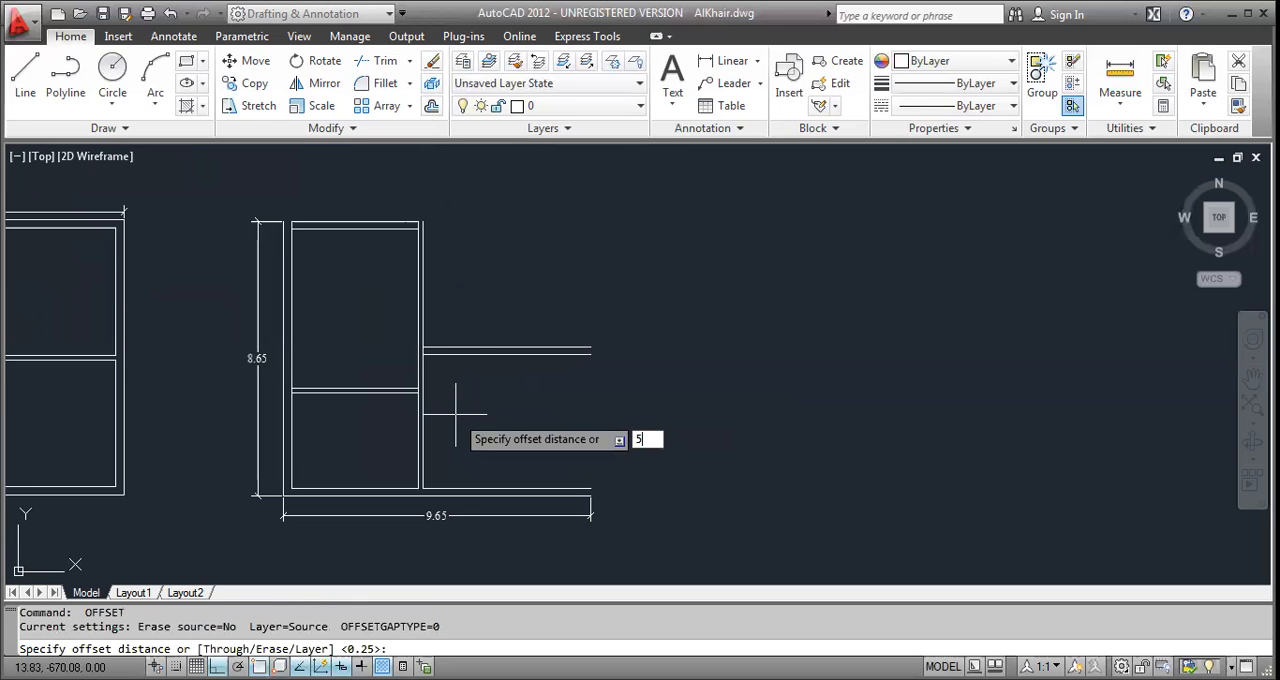
pyautogui.write('5')
pyautogui.press('Return')
pyautogui.click(424, 434)
pyautogui.click(517, 433)
# Offset the right room's new vertical line 0.25 outward to form the right outer wall.
pyautogui.press('Return')
pyautogui.press('Return')
pyautogui.write('.')
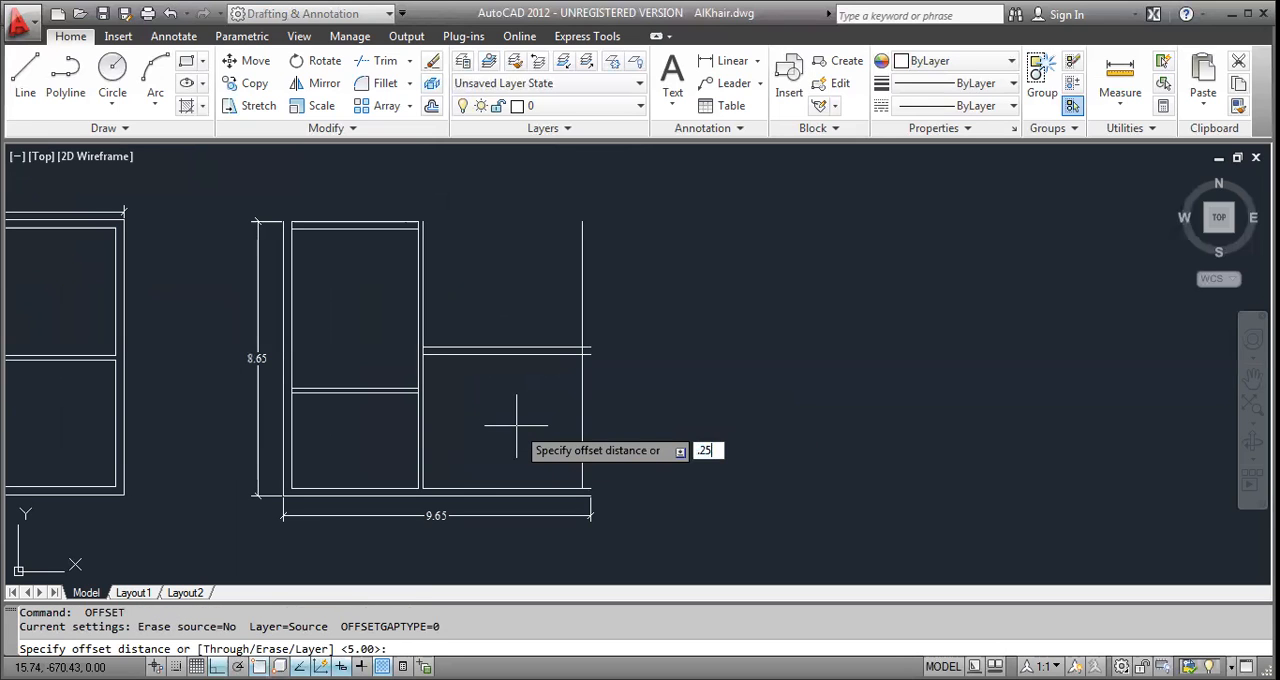
pyautogui.press('Return')
pyautogui.click(583, 414)
pyautogui.click(610, 422)
pyautogui.press('Escape')
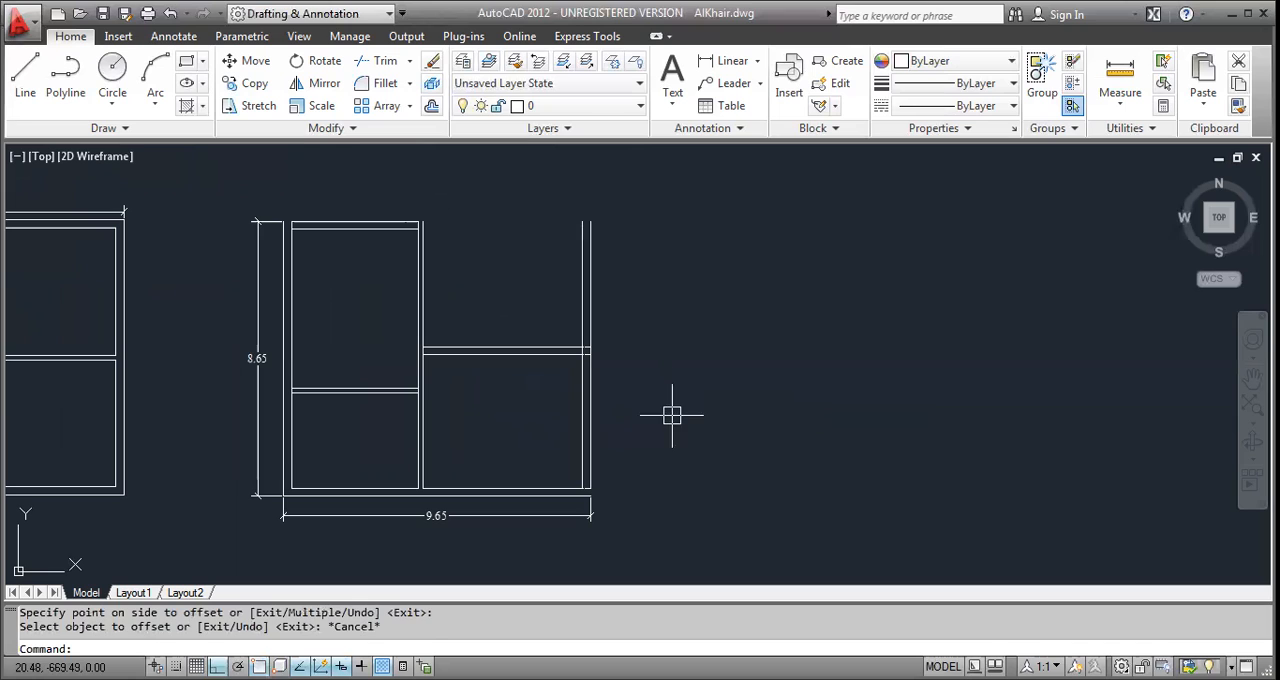
pyautogui.press('Escape')
pyautogui.press('Escape')
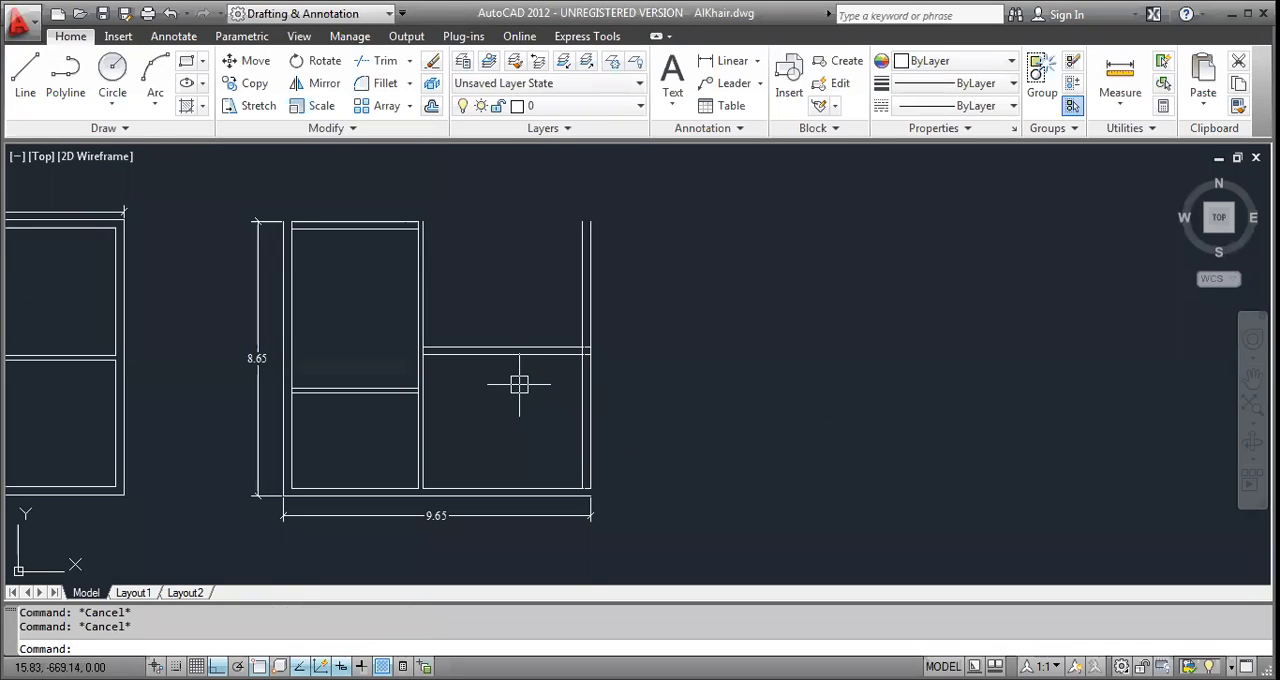
# Try filleting the right room's upper right wall corner with the Multiple option, and undo the fillet.
pyautogui.write('f')
pyautogui.press('Return')
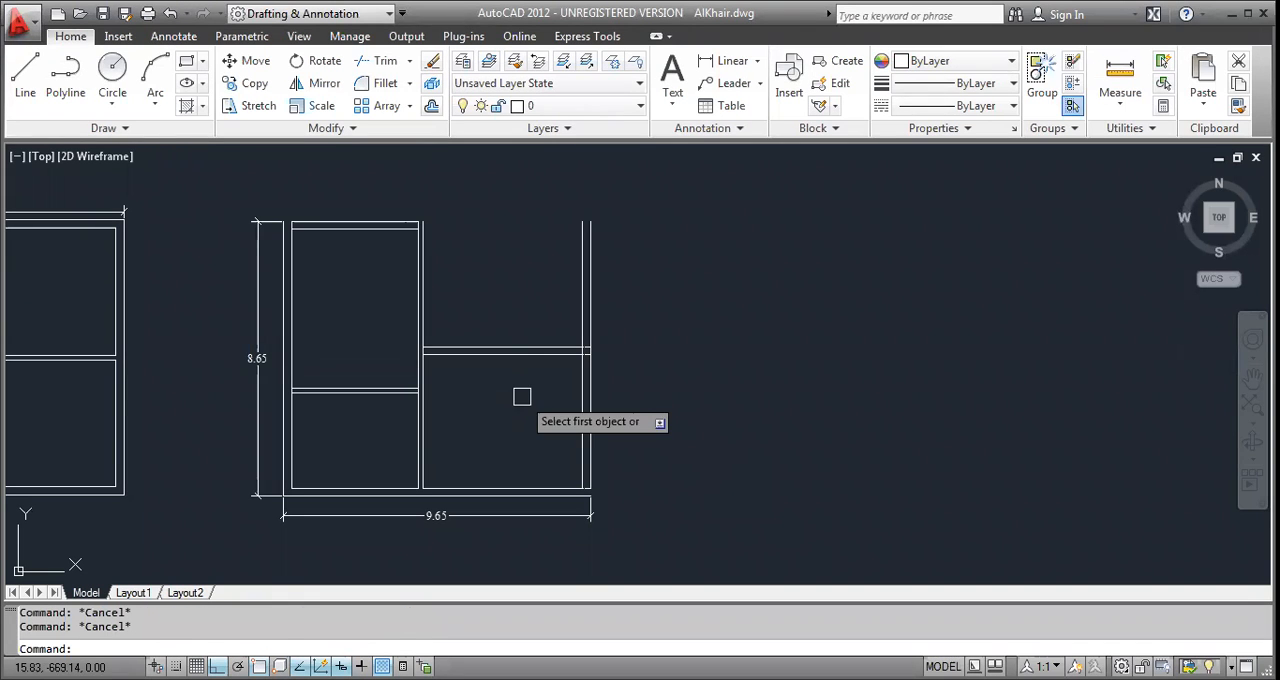
pyautogui.write('m')
pyautogui.press('Return')
pyautogui.scroll(5, 584, 379)
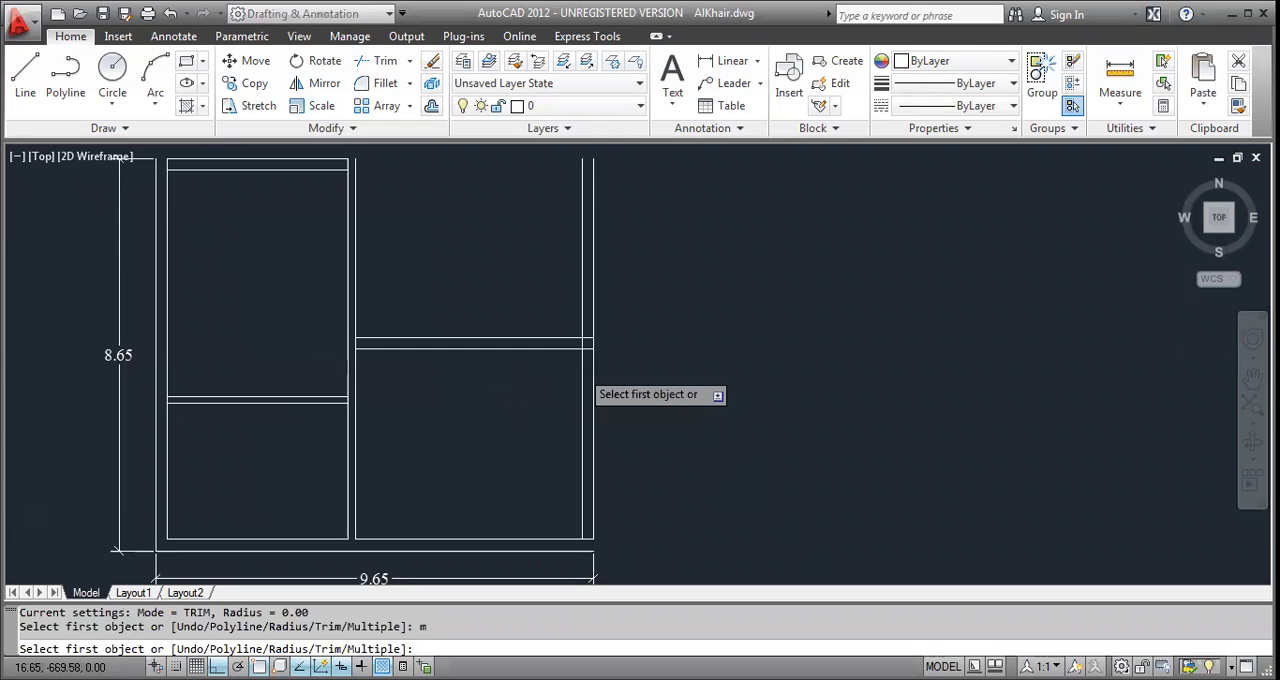
pyautogui.click(583, 357)
pyautogui.click(572, 326)
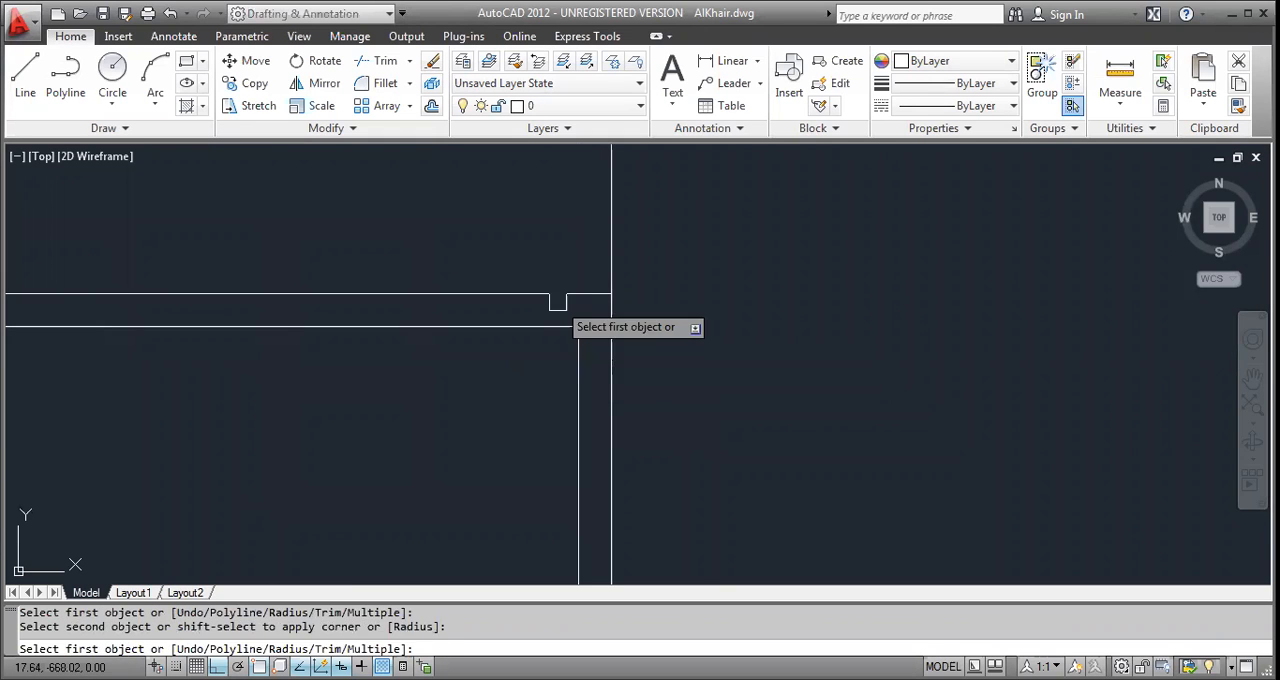
pyautogui.press('Escape')
pyautogui.press('Escape')
pyautogui.press('Escape')
pyautogui.hotkey('ctrl', 'z')
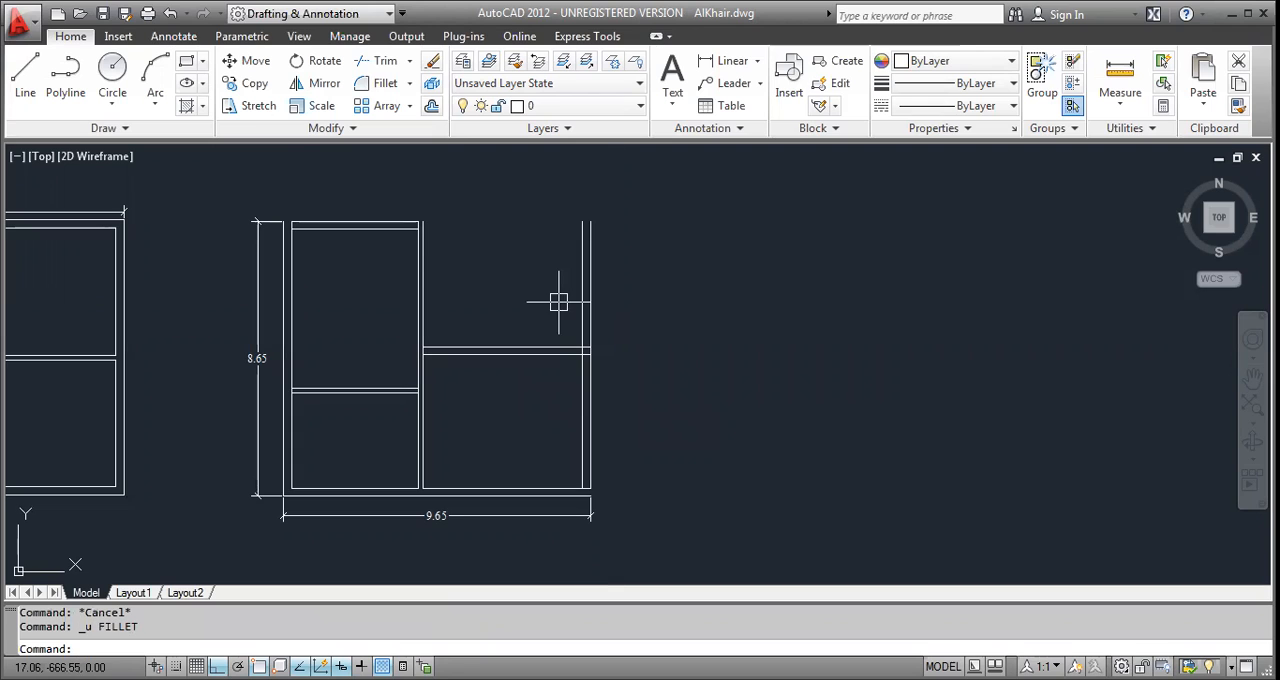
# Fillet the right room's inner vertical and horizontal wall lines into a sharp corner at the upper right.
pyautogui.write('f')
pyautogui.press('Return')
pyautogui.scroll(5, 590, 390)
pyautogui.click(583, 366)
pyautogui.click(560, 344)
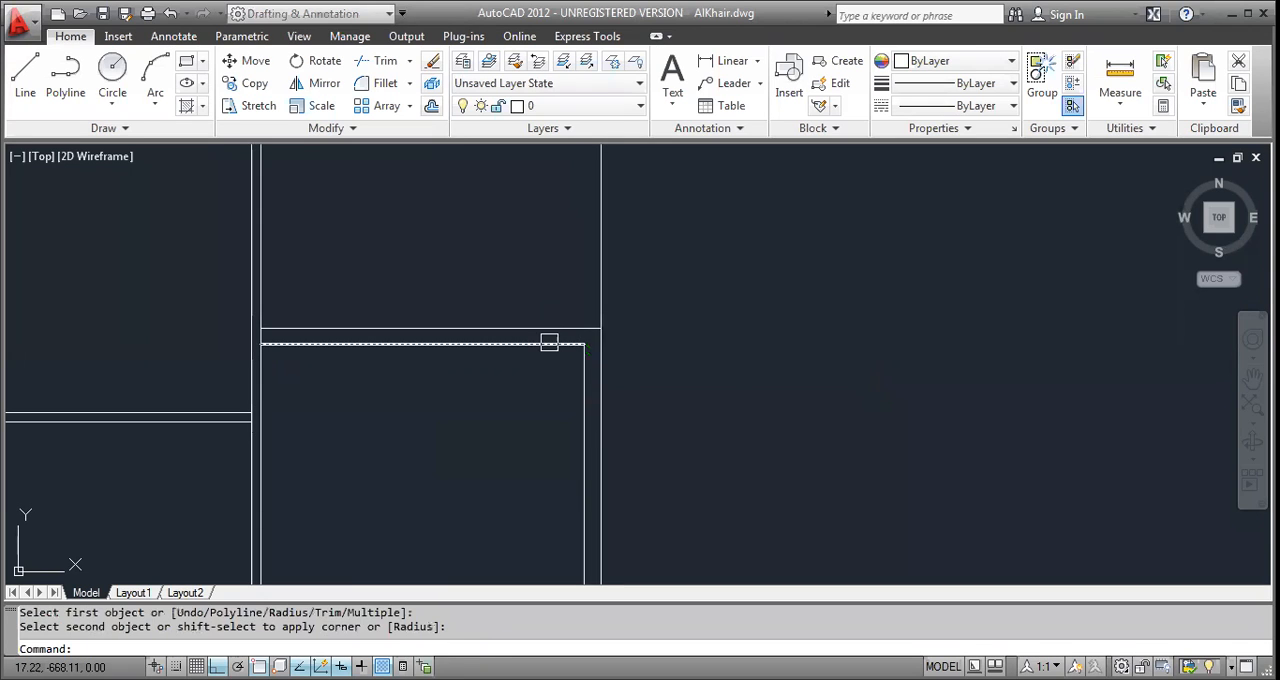
pyautogui.press('Escape')
# Fillet the right room's outer top and right wall lines into a sharp corner.
pyautogui.press('Return')
pyautogui.click(584, 329)
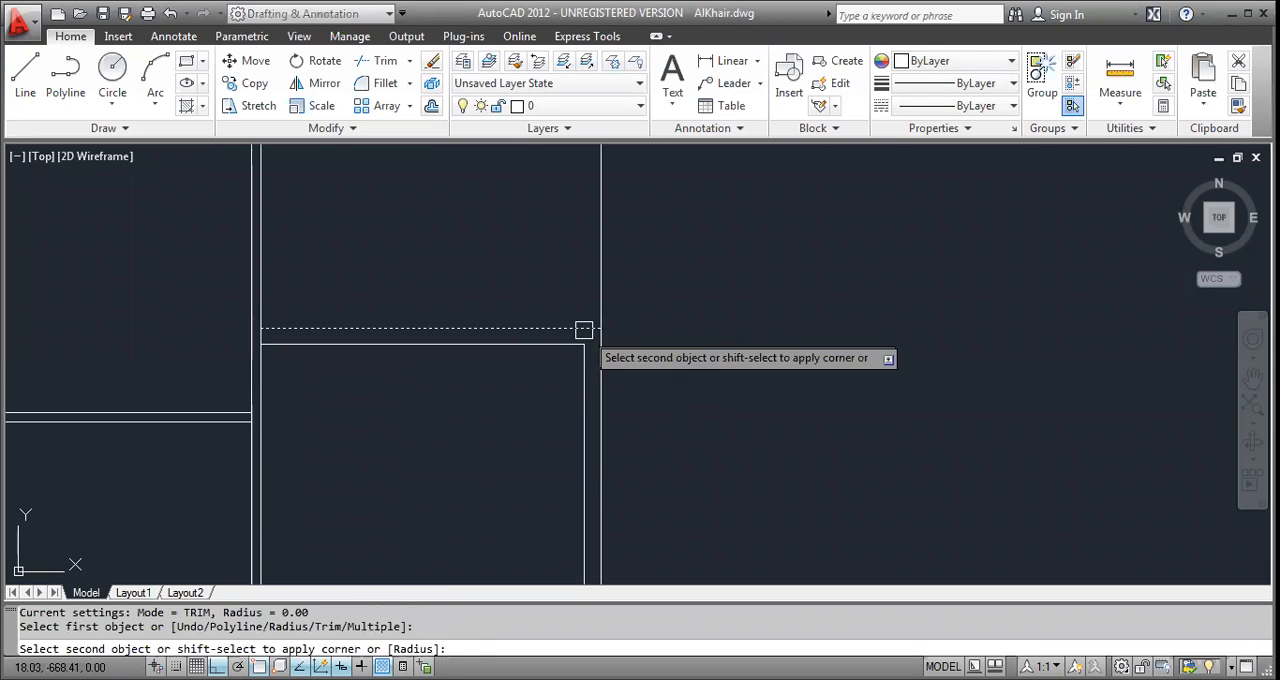
pyautogui.click(603, 366)
pyautogui.scroll(-2, 604, 366)
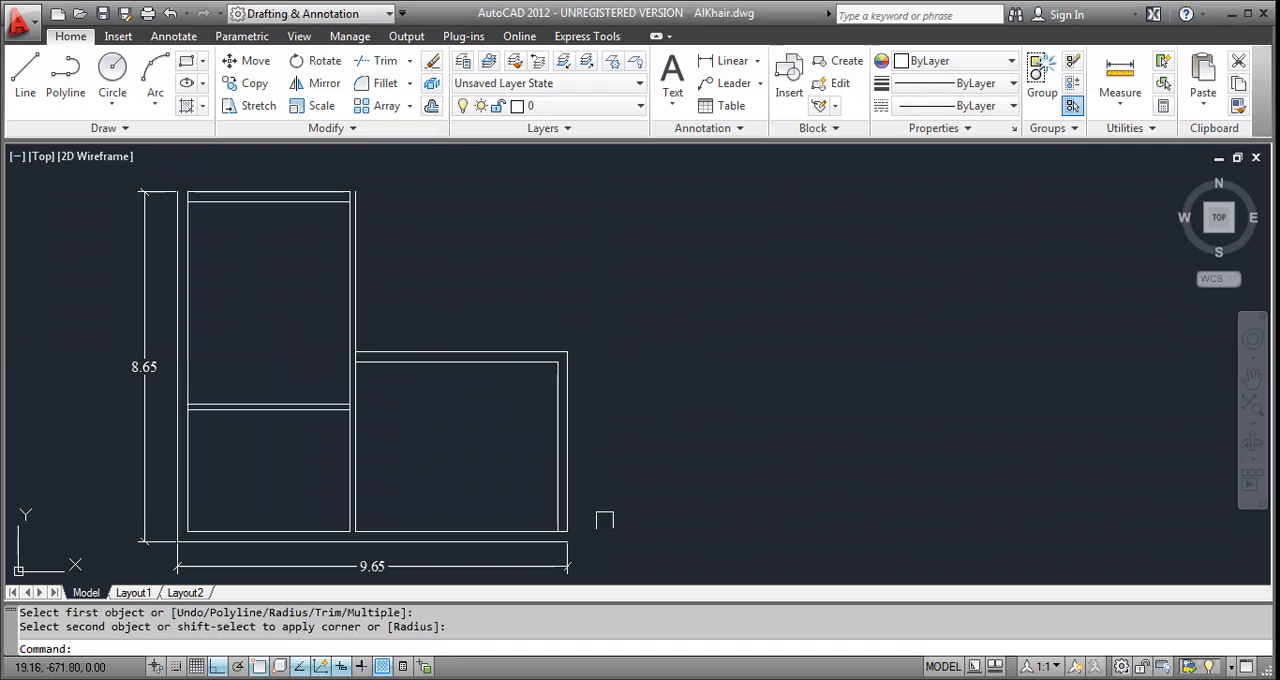
pyautogui.press('Escape')
pyautogui.press('Escape')
# Fillet the right room's inner wall lines into a sharp corner at the lower right, using the Multiple option.
pyautogui.write('f')
pyautogui.press('Return')
pyautogui.write('m')
pyautogui.press('Return')
pyautogui.scroll(4, 574, 494)
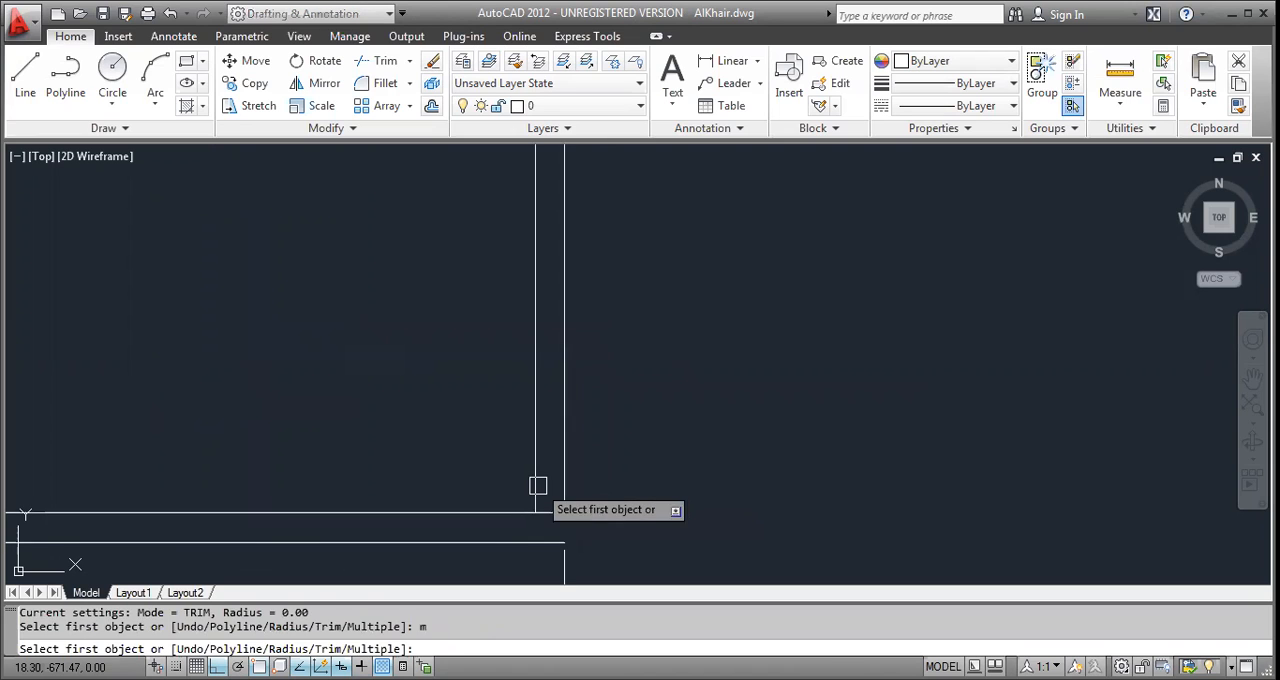
pyautogui.click(536, 484)
pyautogui.click(527, 513)
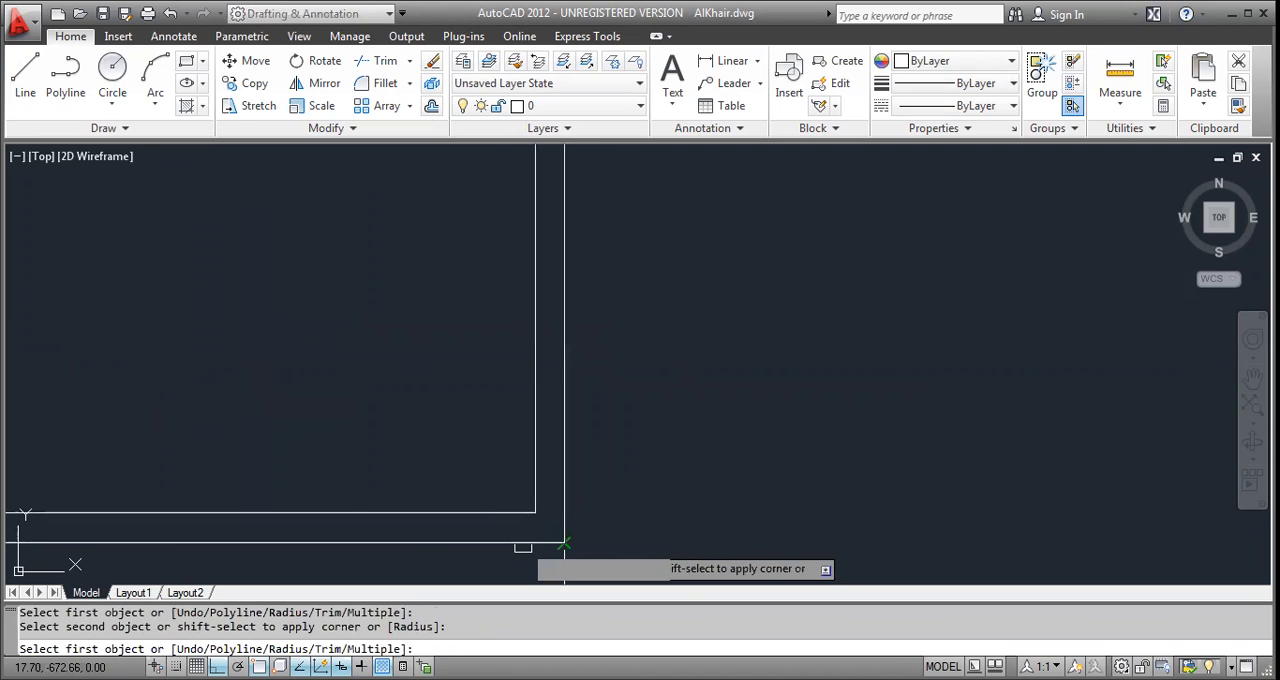
# Fillet the upper room's outer and inner wall lines into sharp corners at its upper right.
pyautogui.scroll(-5, 521, 543)
pyautogui.scroll(5, 423, 437)
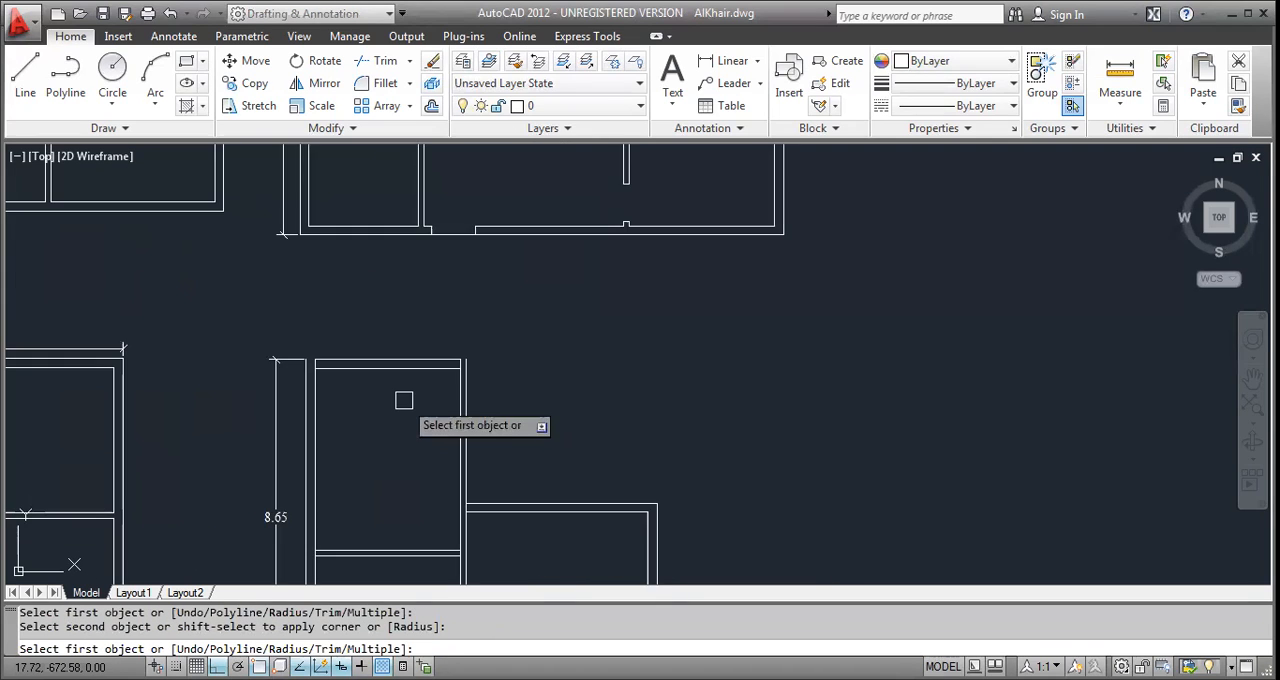
pyautogui.click(460, 347)
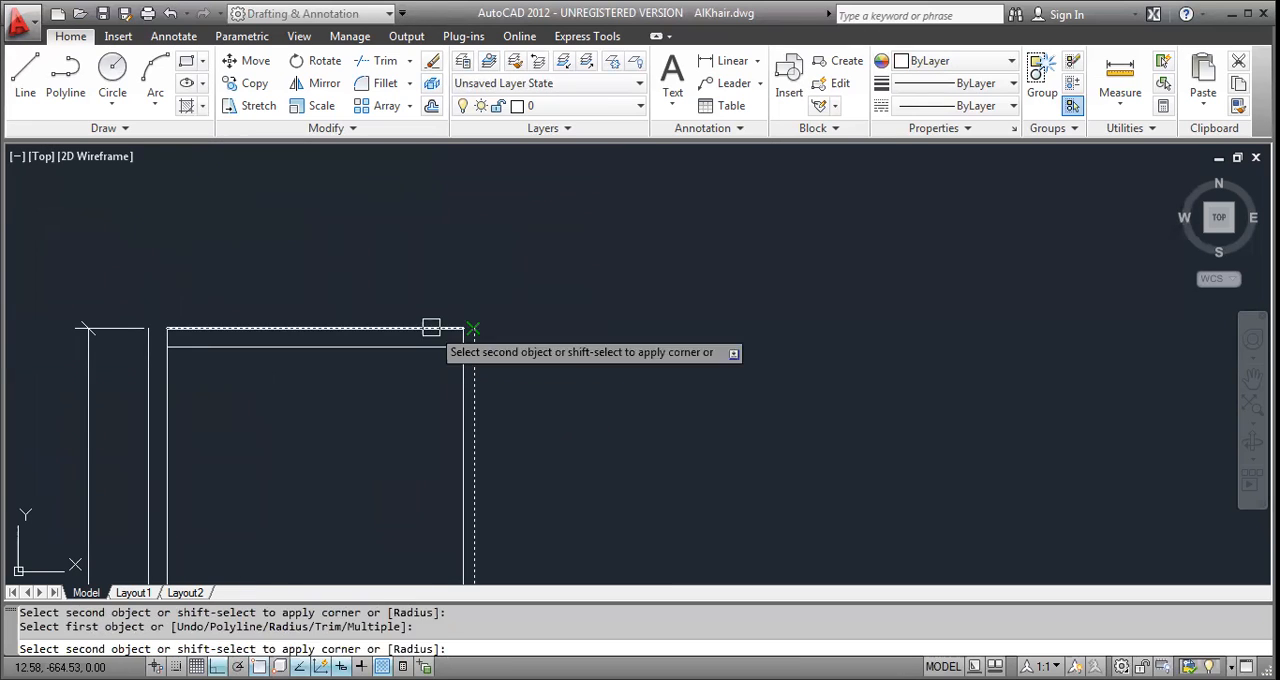
pyautogui.click(468, 376)
pyautogui.click(464, 362)
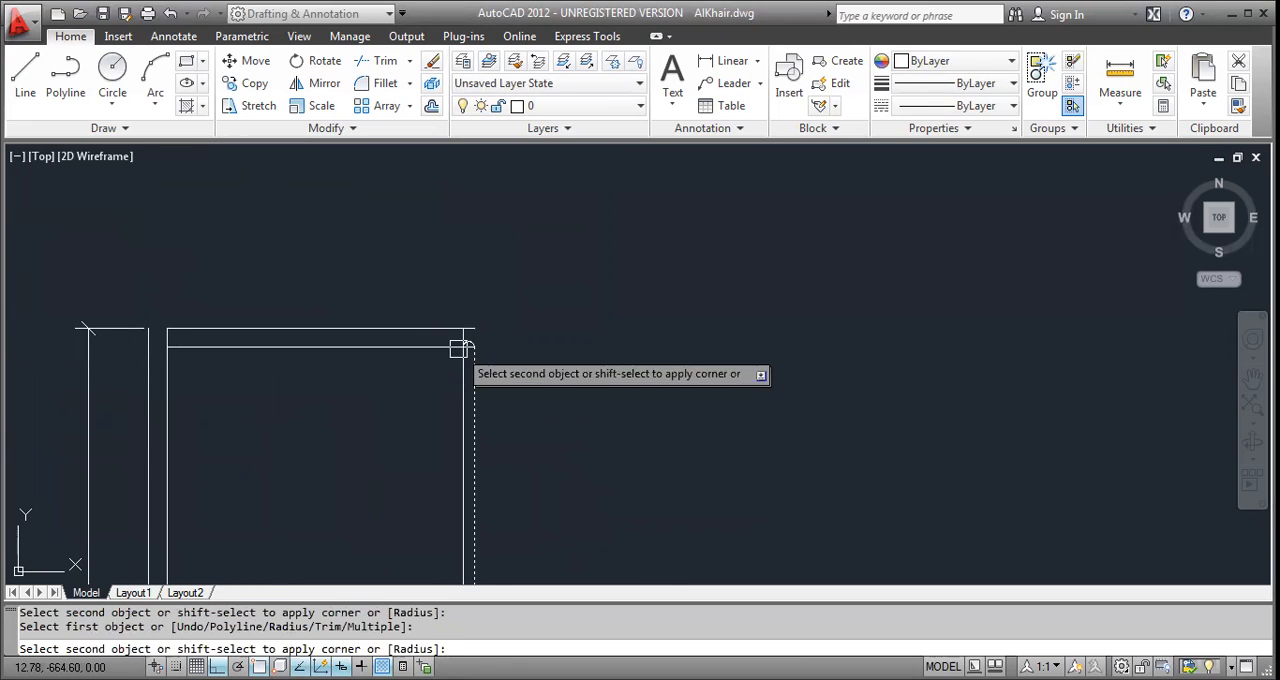
pyautogui.click(441, 334)
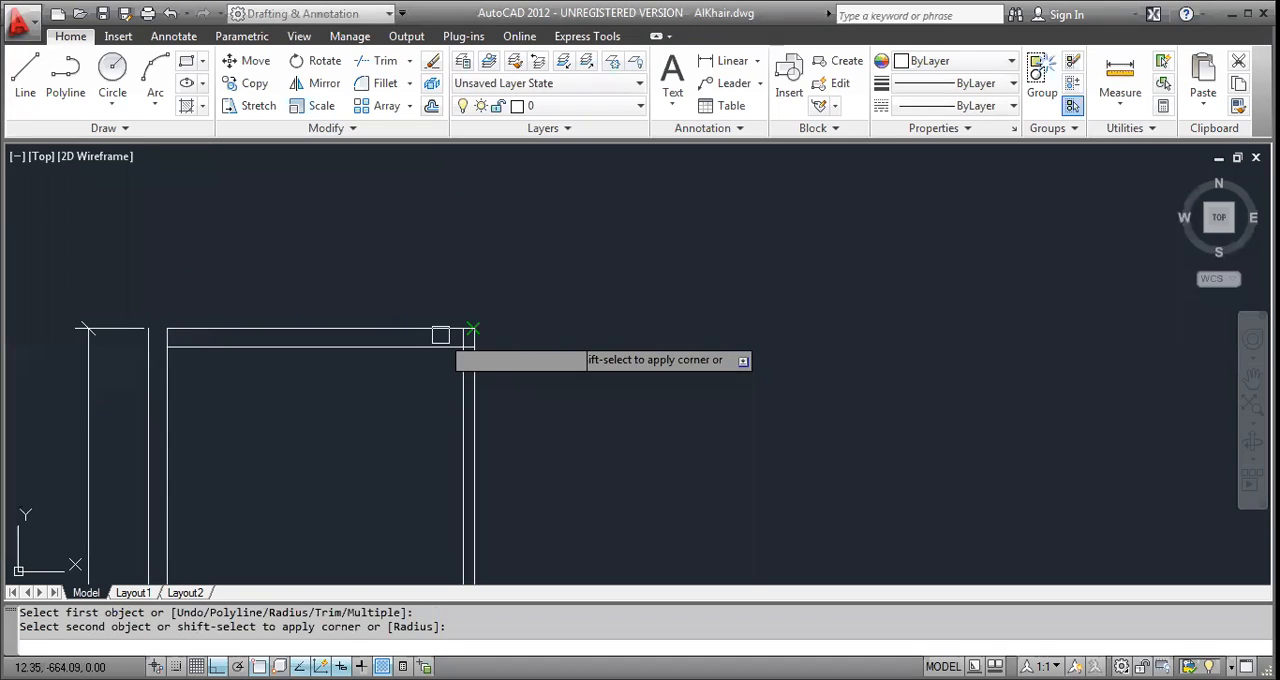
# Fillet the upper room's inner and outer wall lines into sharp corners at its upper left.
pyautogui.click(229, 347)
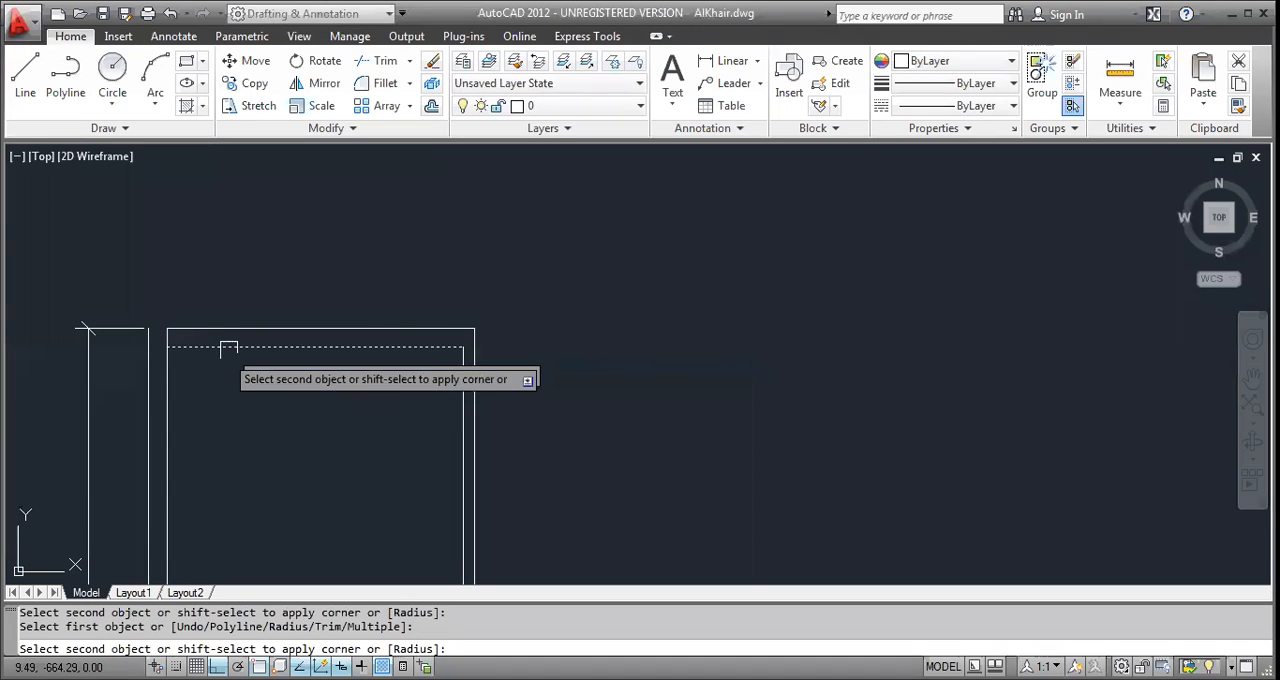
pyautogui.click(172, 378)
pyautogui.click(186, 328)
pyautogui.click(148, 380)
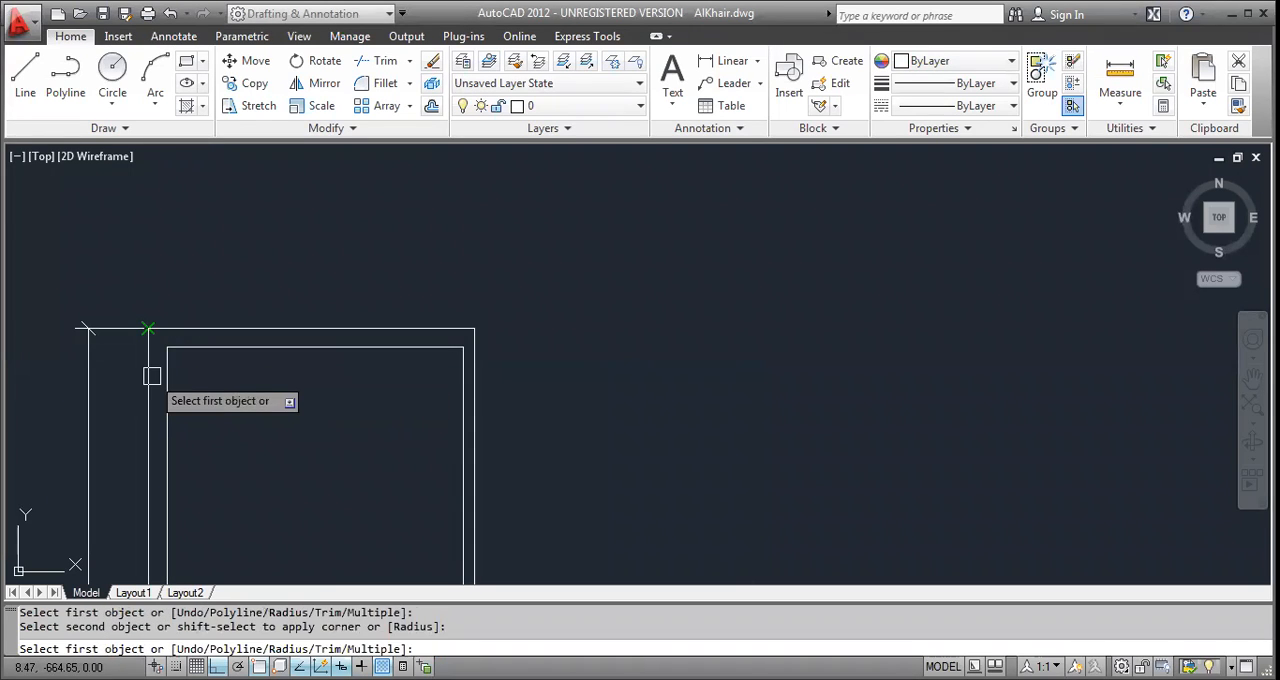
# Extend the right room's two top wall lines to the vertical wall's left line and trim the right line between them.
pyautogui.scroll(-5, 240, 360)
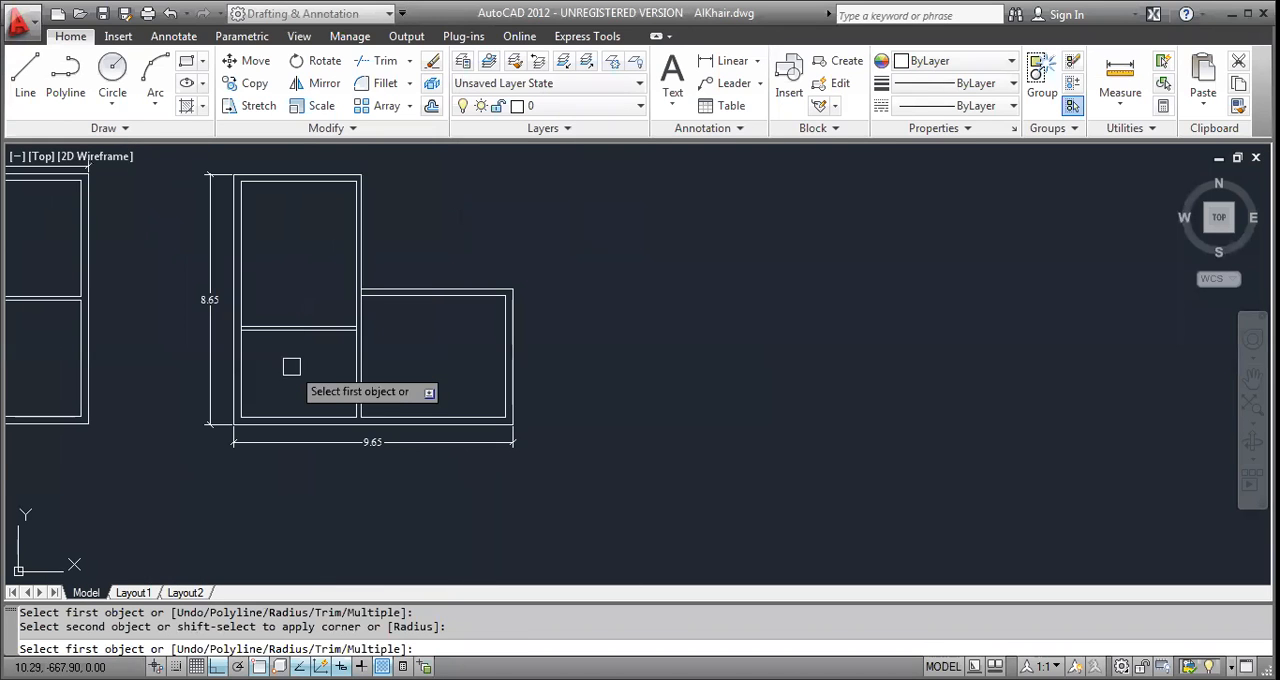
pyautogui.scroll(3, 285, 394)
pyautogui.scroll(2, 285, 394)
pyautogui.moveTo(514, 437); pyautogui.dragTo(502, 539, button='middle')
pyautogui.scroll(1, 404, 307)
pyautogui.scroll(1, 421, 295)
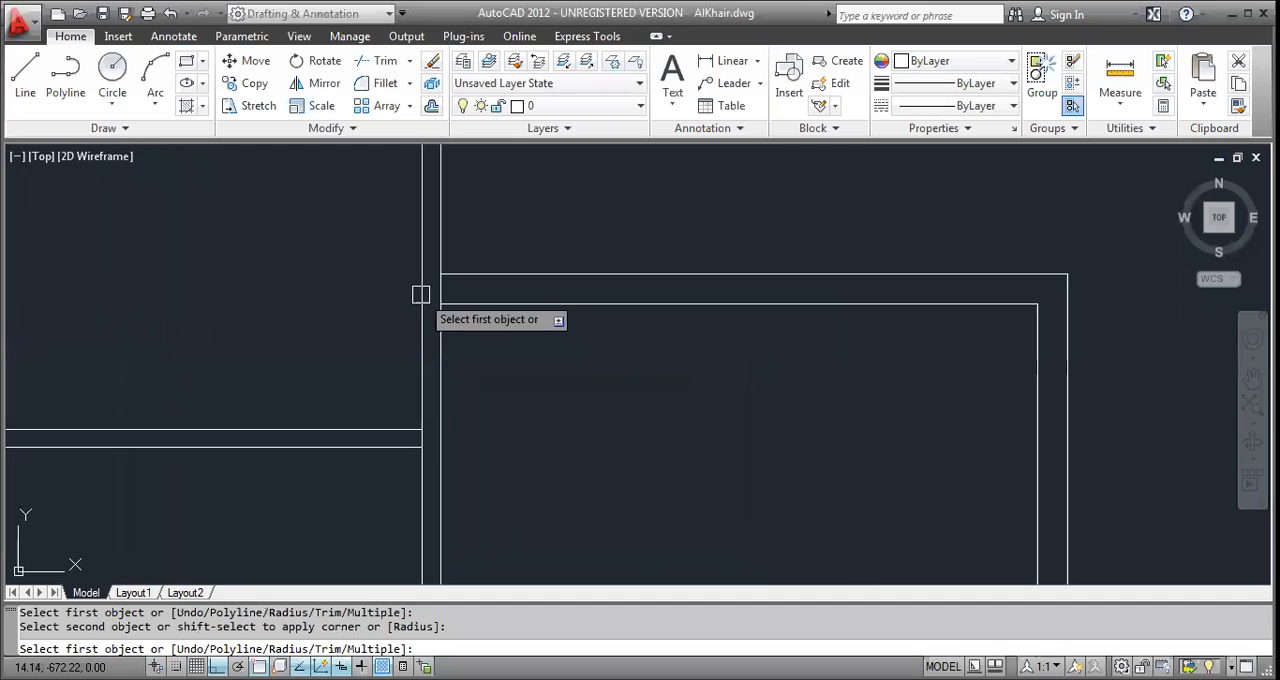
pyautogui.moveTo(443, 289); pyautogui.dragTo(480, 348, button='middle')
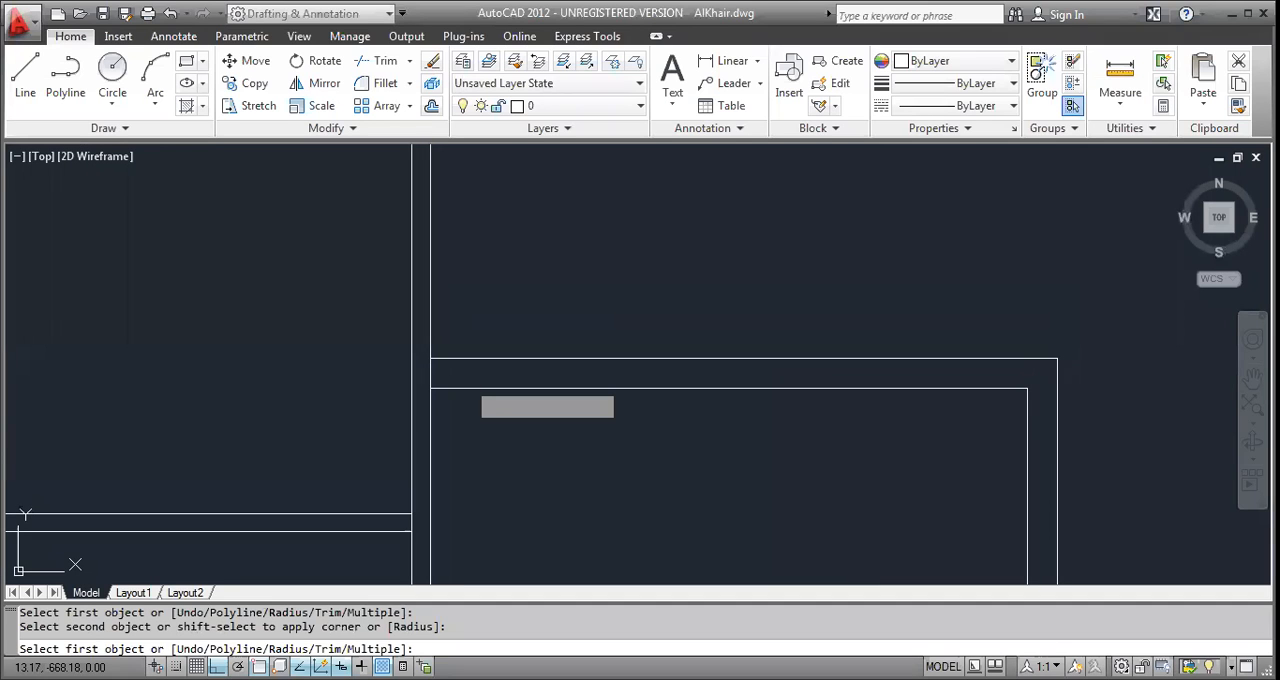
pyautogui.press('Escape')
pyautogui.press('Escape')
pyautogui.scroll(-1, 483, 379)
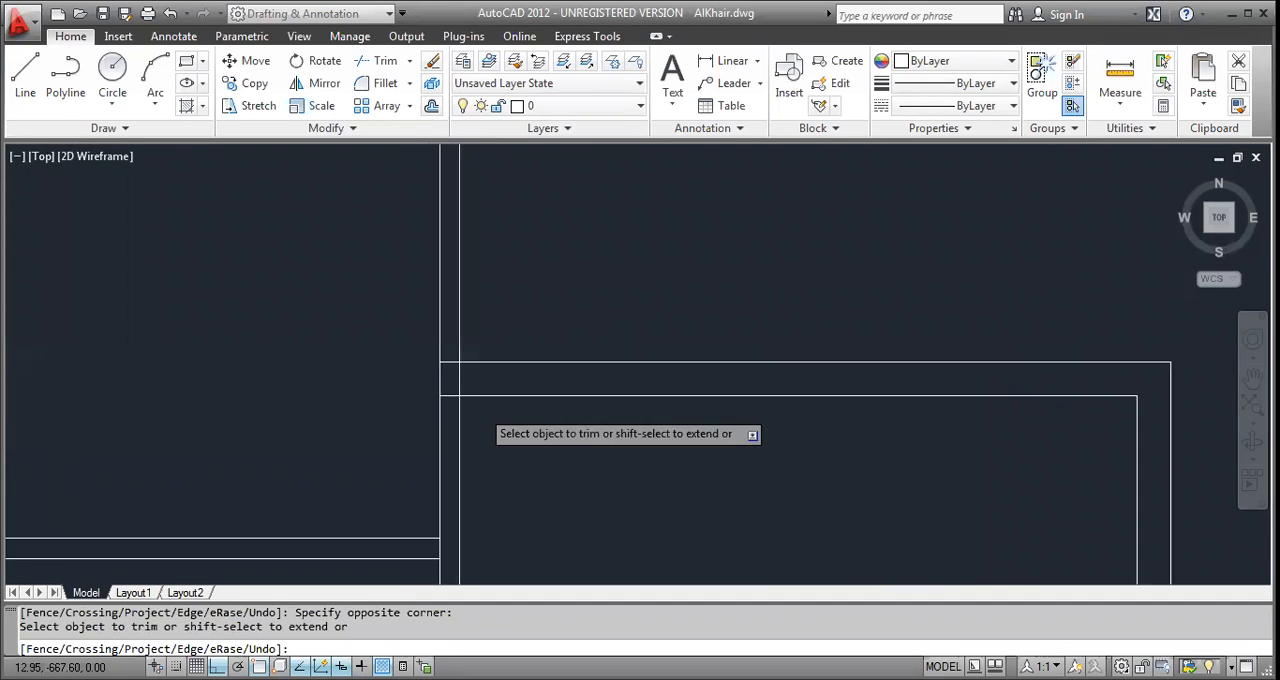
pyautogui.scroll(2, 457, 380)
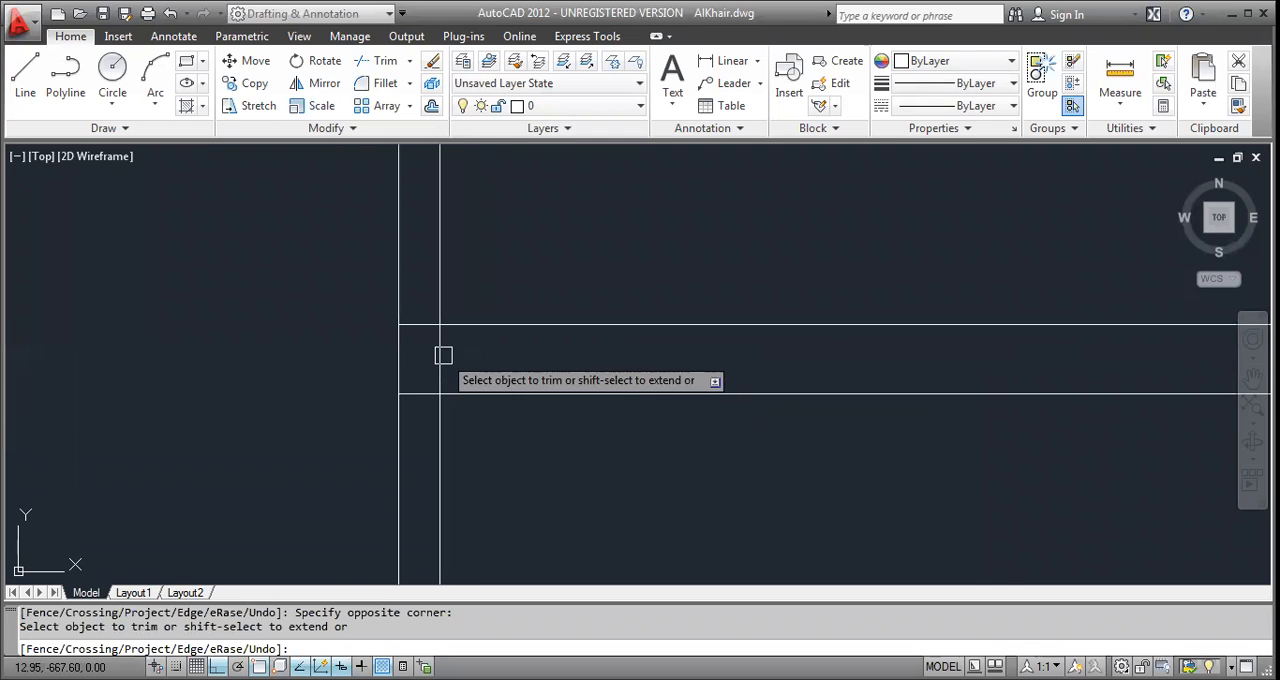
pyautogui.press('Escape')
pyautogui.scroll(-2, 441, 368)
pyautogui.moveTo(460, 340); pyautogui.dragTo(475, 508, button='middle')
pyautogui.press('Escape')
pyautogui.press('Escape')
pyautogui.moveTo(443, 447); pyautogui.dragTo(427, 382, button='middle')
pyautogui.scroll(-2, 431, 514)
pyautogui.scroll(2, 427, 382)
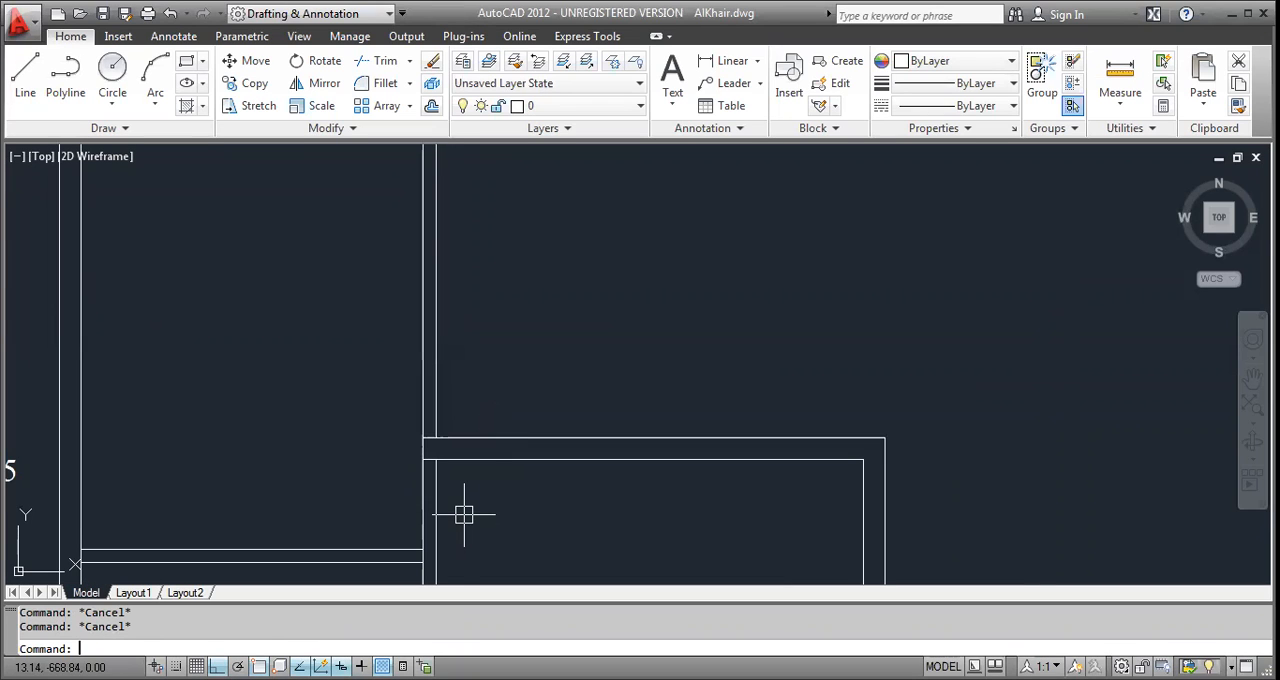
# Extend the horizontal partition's two lines across the vertical wall to its right line.
pyautogui.scroll(2, 450, 543)
pyautogui.moveTo(450, 543); pyautogui.dragTo(421, 446, button='middle')
pyautogui.write('tr')
pyautogui.press('Return')
pyautogui.press('Return')
pyautogui.keyDown('shift'); pyautogui.click(364, 382); pyautogui.keyUp('shift')
pyautogui.keyDown('shift'); pyautogui.click(332, 498); pyautogui.keyUp('shift')
pyautogui.scroll(-6, 413, 411)
pyautogui.scroll(2, 426, 406)
pyautogui.press('Escape')
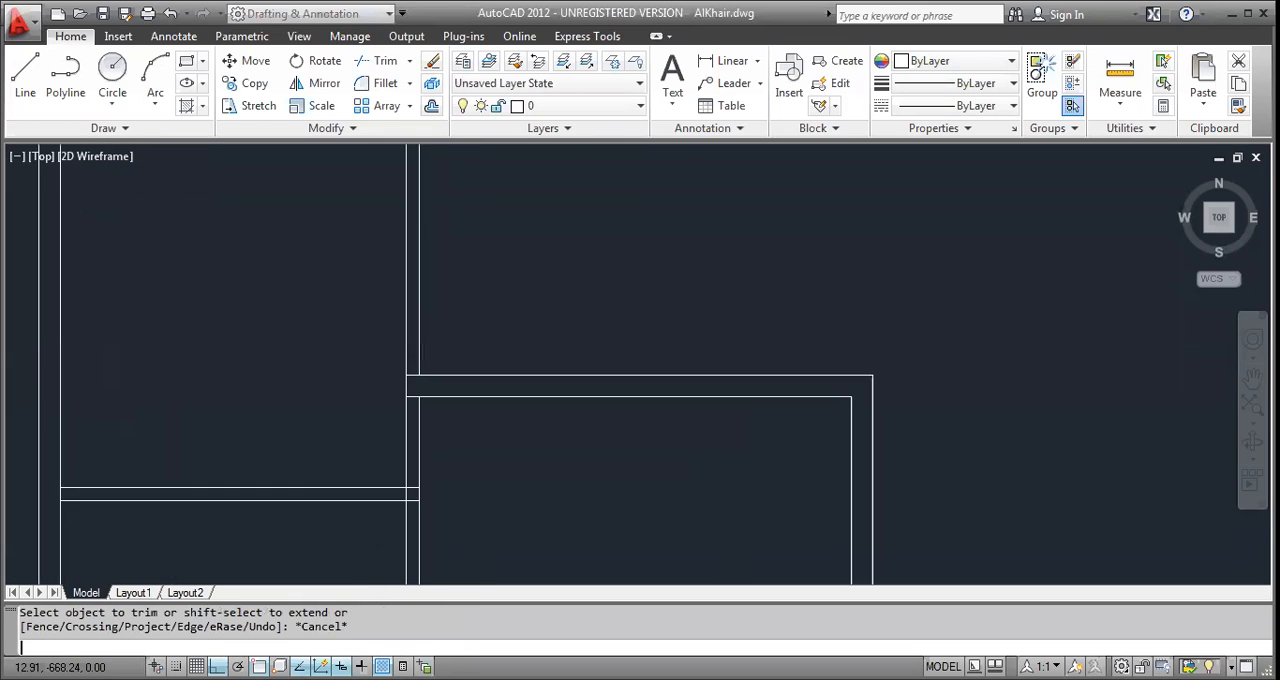
# Offset the right room's outer top wall line upward by 1.05.
pyautogui.scroll(3, 429, 399)
pyautogui.write('o')
pyautogui.press('Return')
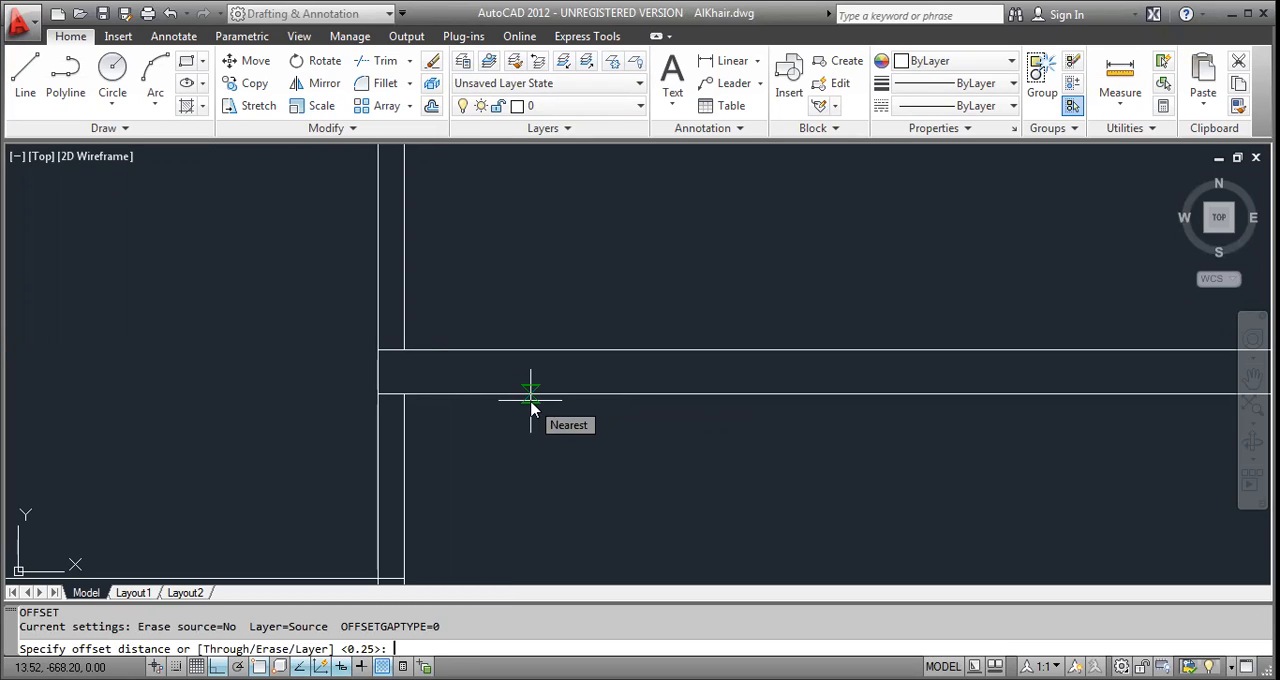
pyautogui.write('1.05')
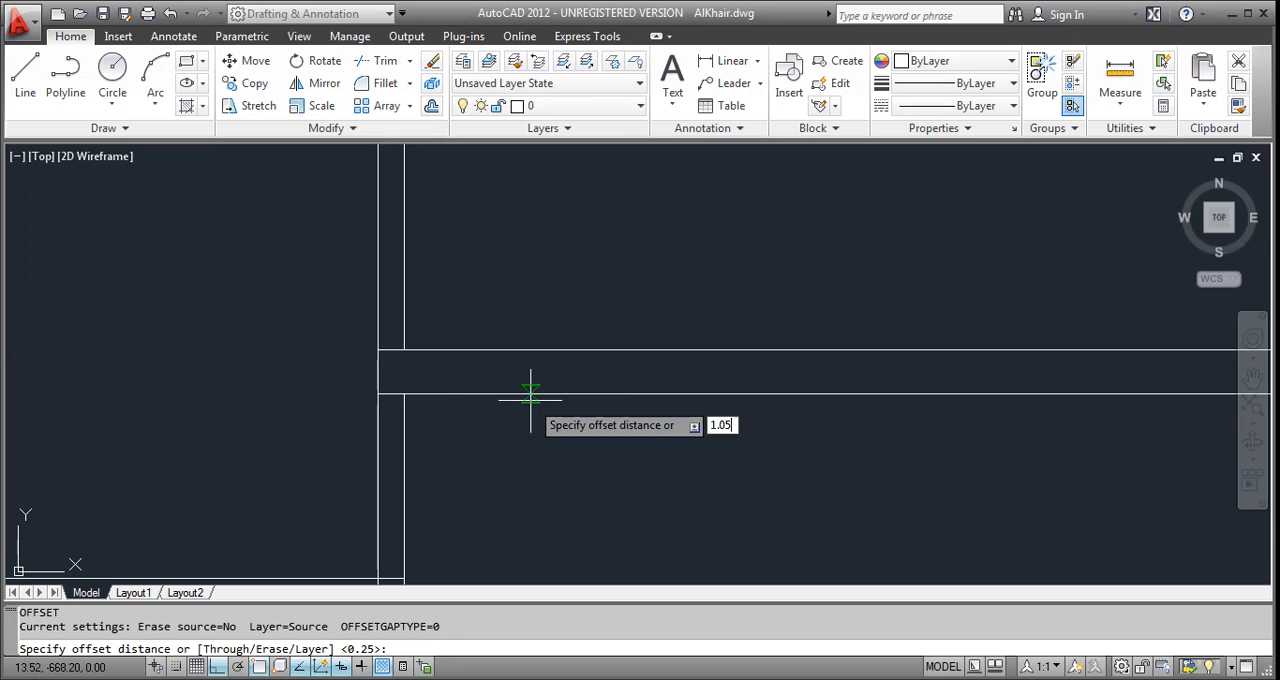
pyautogui.press('Return')
pyautogui.click(488, 350)
pyautogui.click(488, 320)
pyautogui.scroll(-3, 490, 330)
pyautogui.press('Escape')
# Try to trim the vertical wall lines below the offset line, and undo the trim.
pyautogui.write('tr')
pyautogui.press('Return')
pyautogui.press('Return')
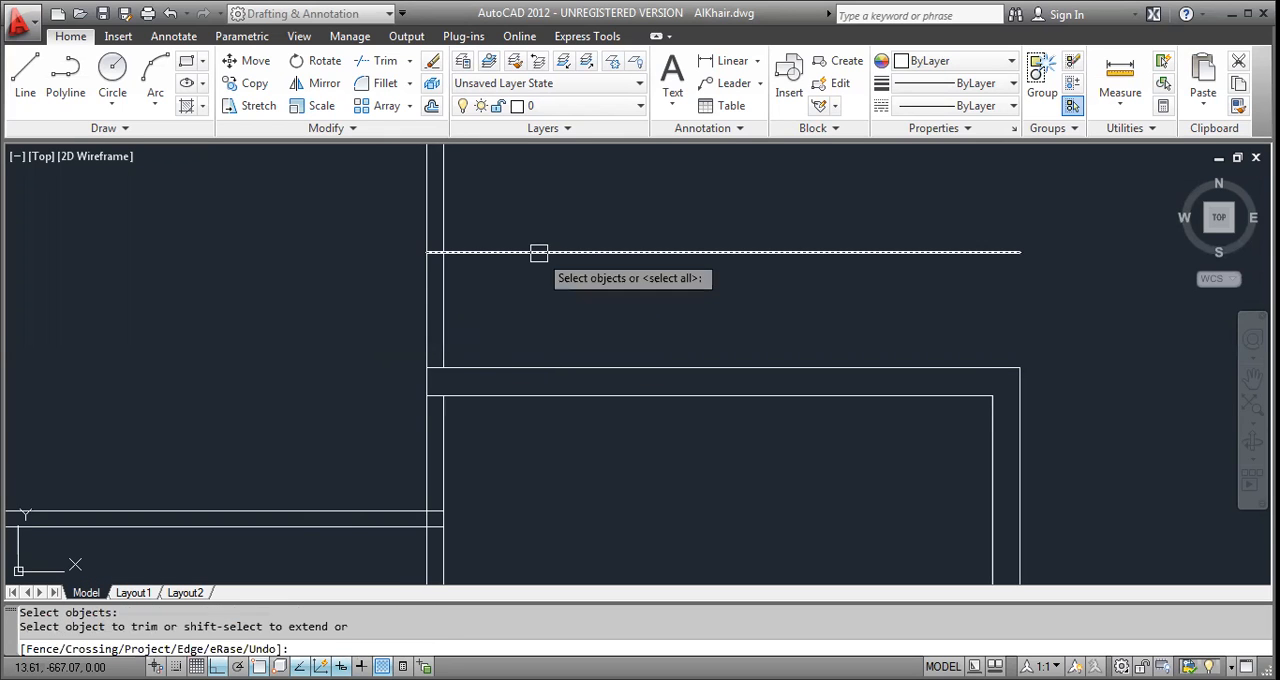
pyautogui.click(527, 283)
pyautogui.press('Escape')
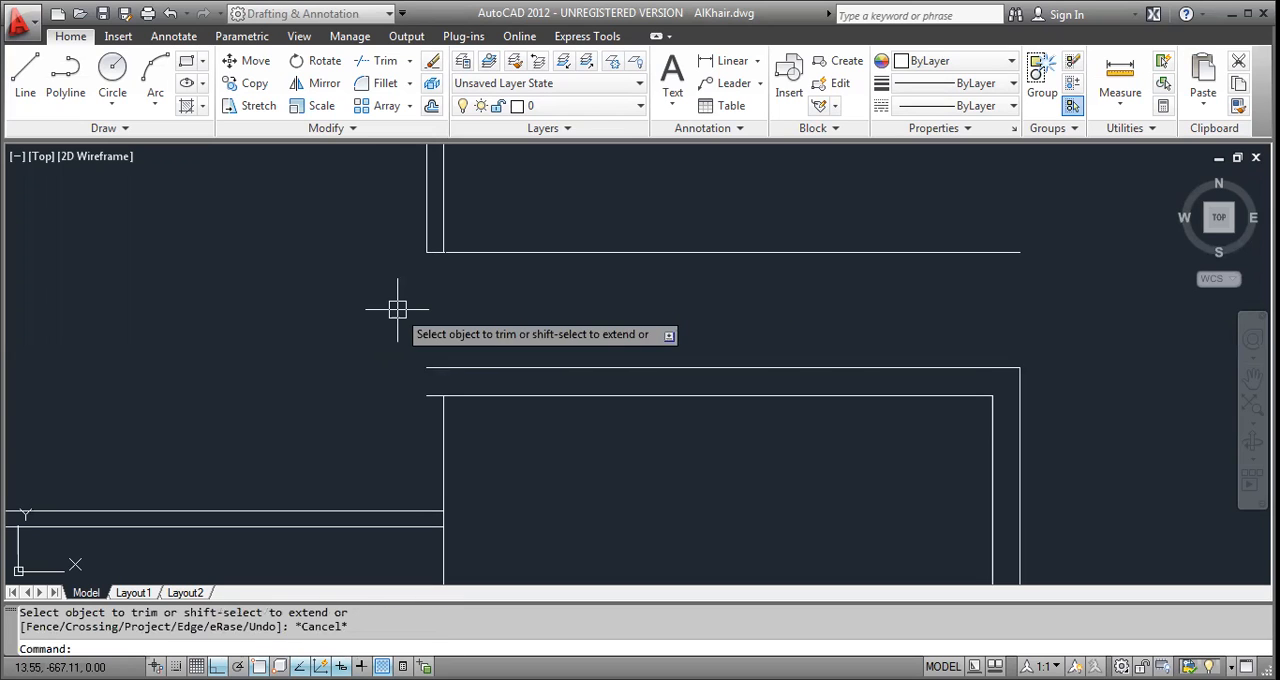
pyautogui.press('Return')
pyautogui.press('Escape')
pyautogui.press('Escape')
pyautogui.hotkey('ctrl', 'z')
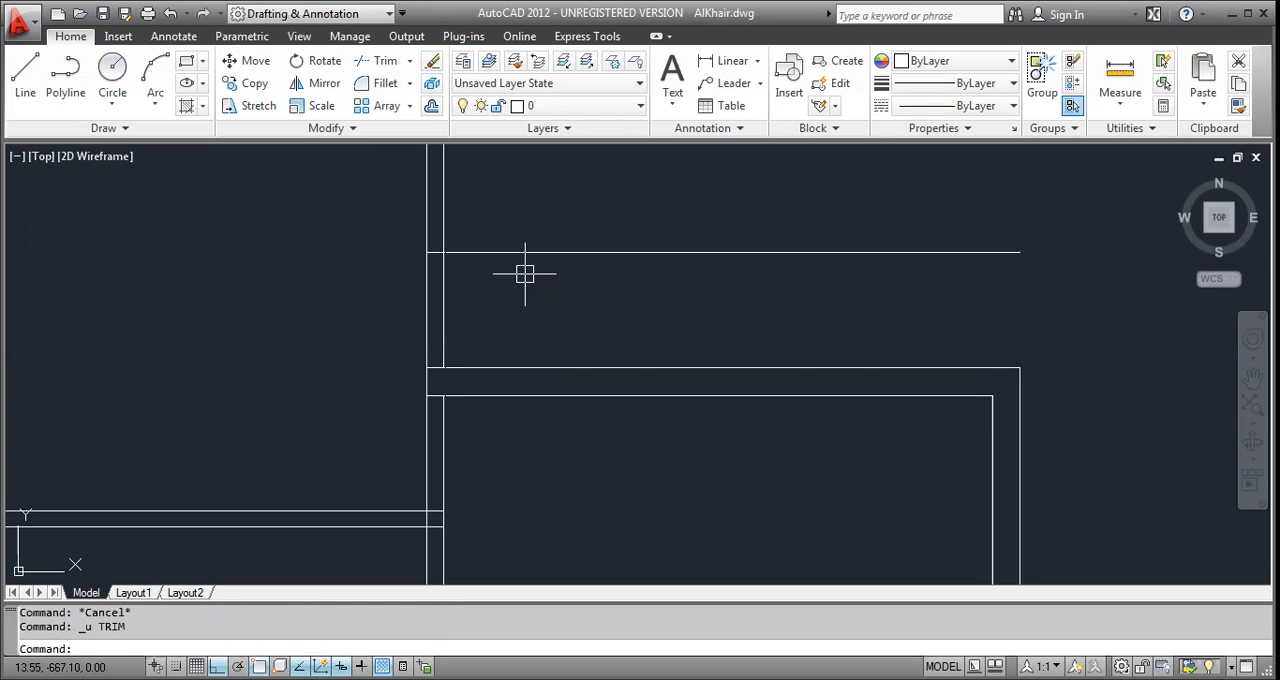
# Trim the vertical wall between the offset line and the right room's top wall into an opening, and remove the offset line's excess.
pyautogui.write('tr')
pyautogui.press('Return')
pyautogui.press('Return')
pyautogui.click(525, 274)
pyautogui.click(429, 321)
pyautogui.click(477, 307)
pyautogui.click(374, 307)
pyautogui.click(543, 262)
pyautogui.press('Escape')
pyautogui.press('Escape')
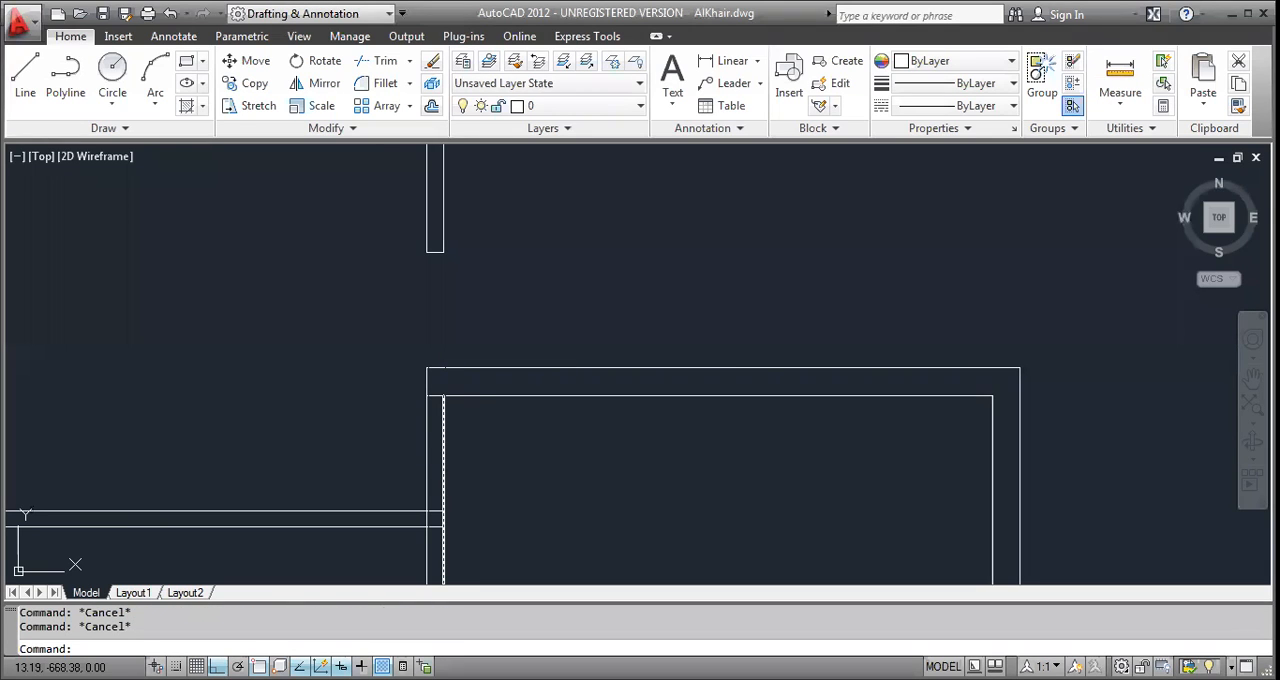
# Trim the vertical wall lines between the right room's top wall and the horizontal partition to form a second opening.
pyautogui.press('Return')
pyautogui.press('Return')
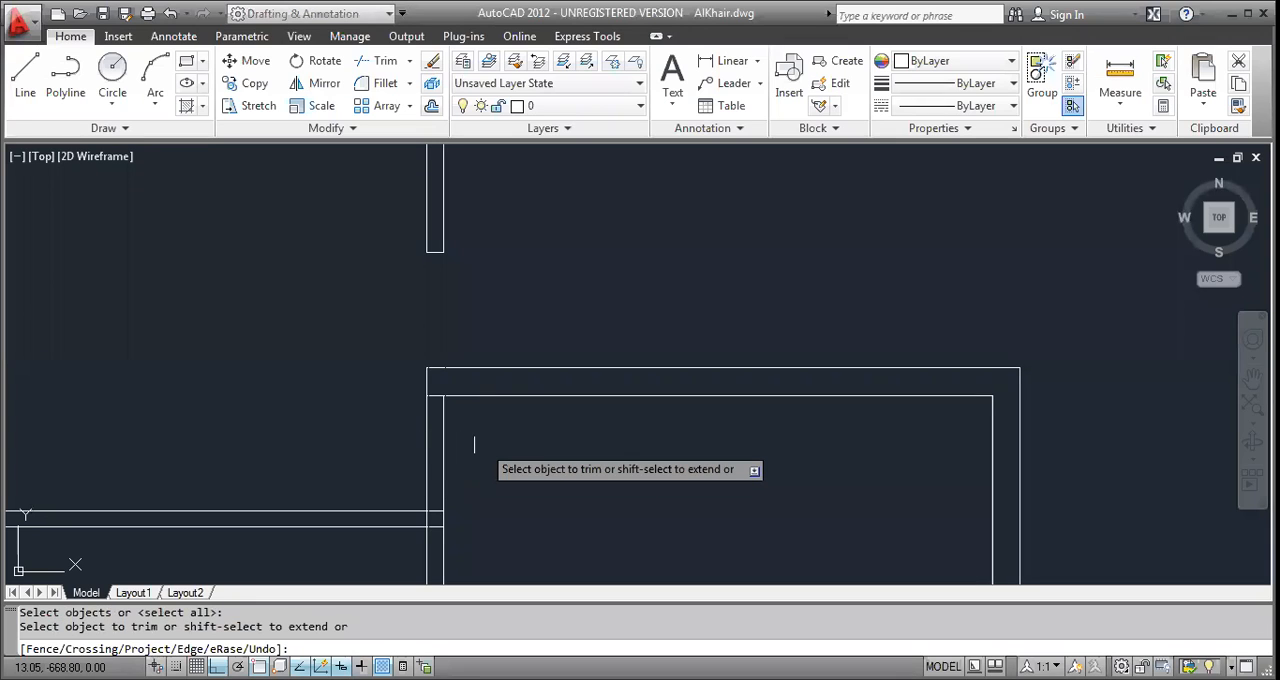
pyautogui.click(482, 445)
pyautogui.click(407, 470)
pyautogui.scroll(3, 436, 521)
pyautogui.scroll(-3, 431, 520)
pyautogui.scroll(2, 440, 378)
pyautogui.press('Escape')
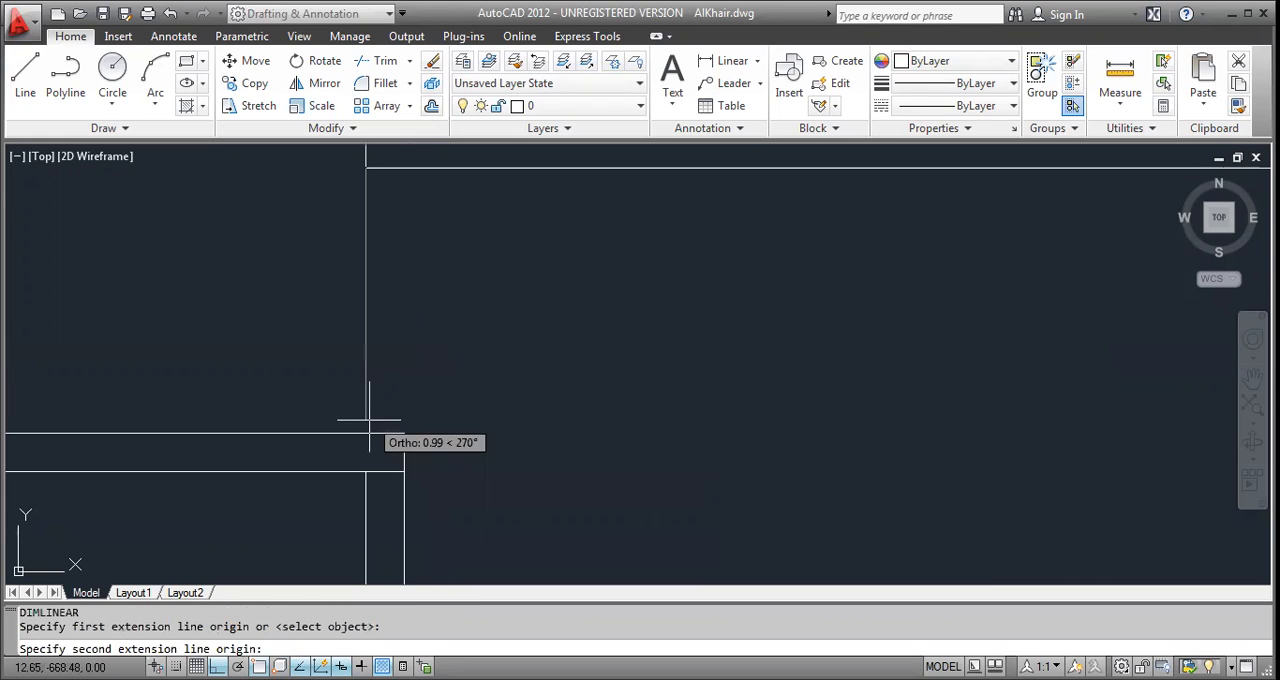
# Add vertical linear dimensions across the openings below and above the right room's top wall.
pyautogui.click(367, 431)
pyautogui.click(384, 412)
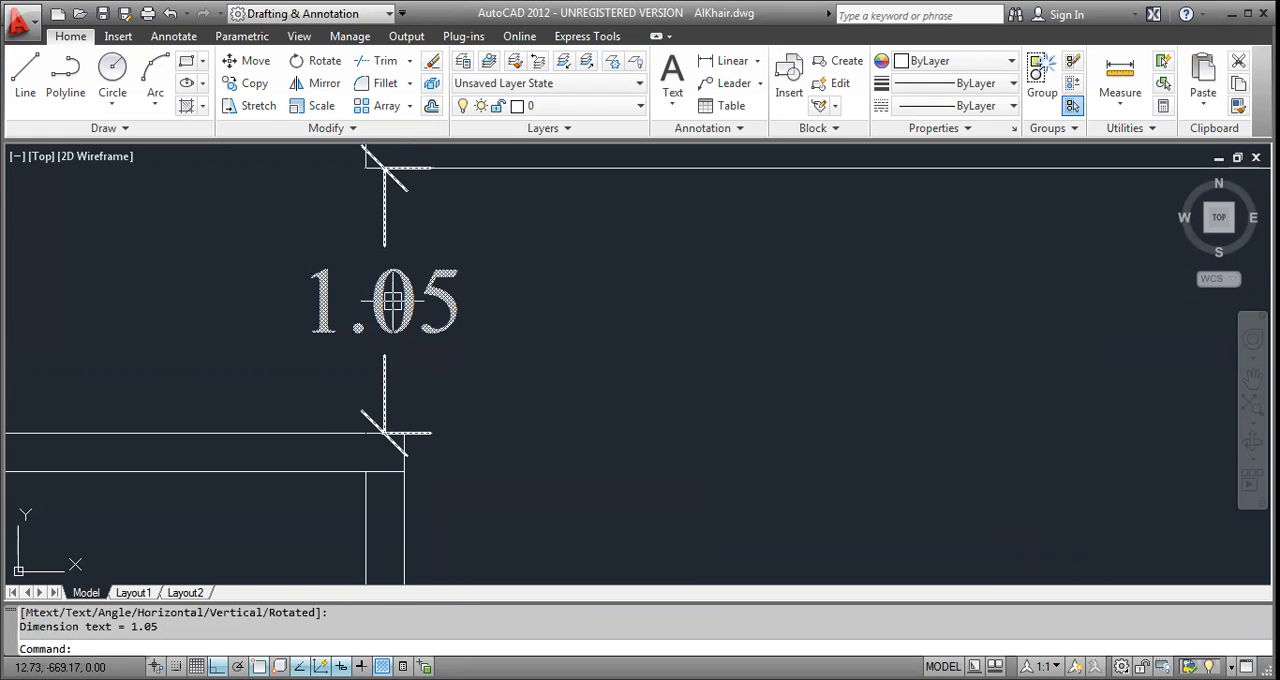
pyautogui.moveTo(394, 302); pyautogui.dragTo(399, 505, button='middle')
pyautogui.press('space')
pyautogui.click(389, 308)
pyautogui.moveTo(389, 308); pyautogui.dragTo(405, 529, button='middle')
pyautogui.click(405, 264)
pyautogui.moveTo(405, 264); pyautogui.dragTo(406, 209, button='middle')
pyautogui.click(405, 264)
pyautogui.press('Escape')
pyautogui.scroll(-3, 406, 209)
pyautogui.scroll(2, 392, 398)
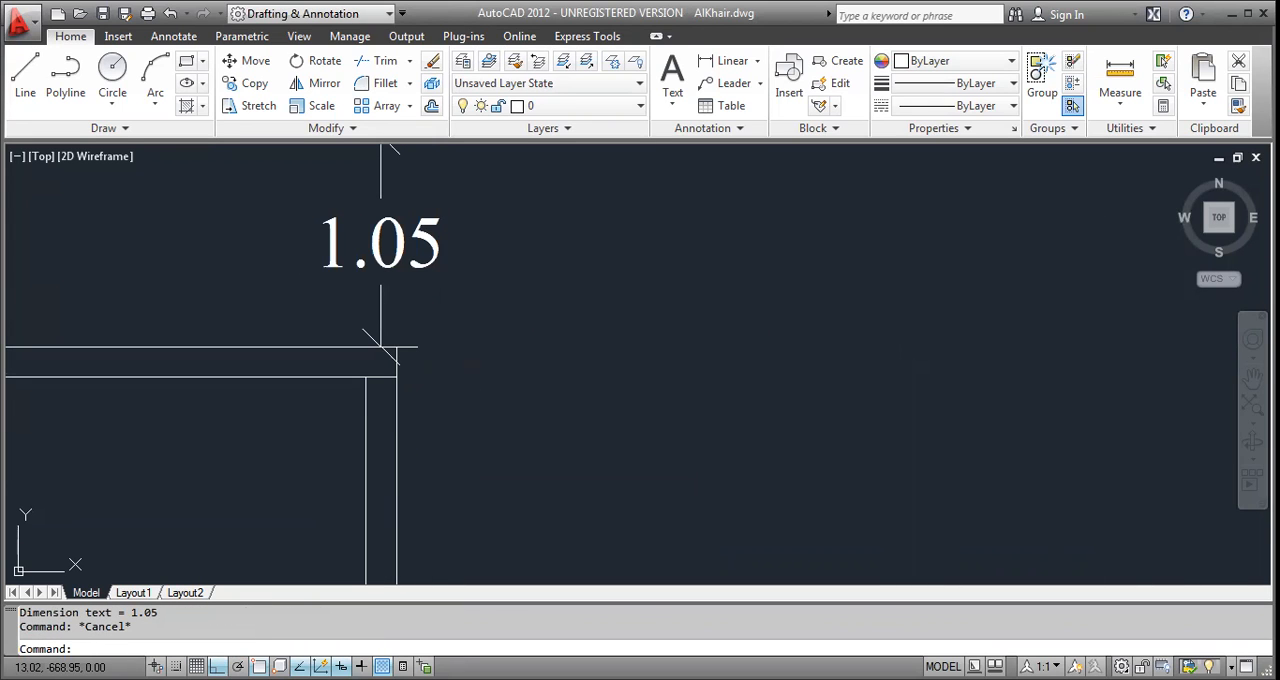
# Offset the horizontal partition's lower line downward by 1.05.
pyautogui.press('Escape')
pyautogui.write('o')
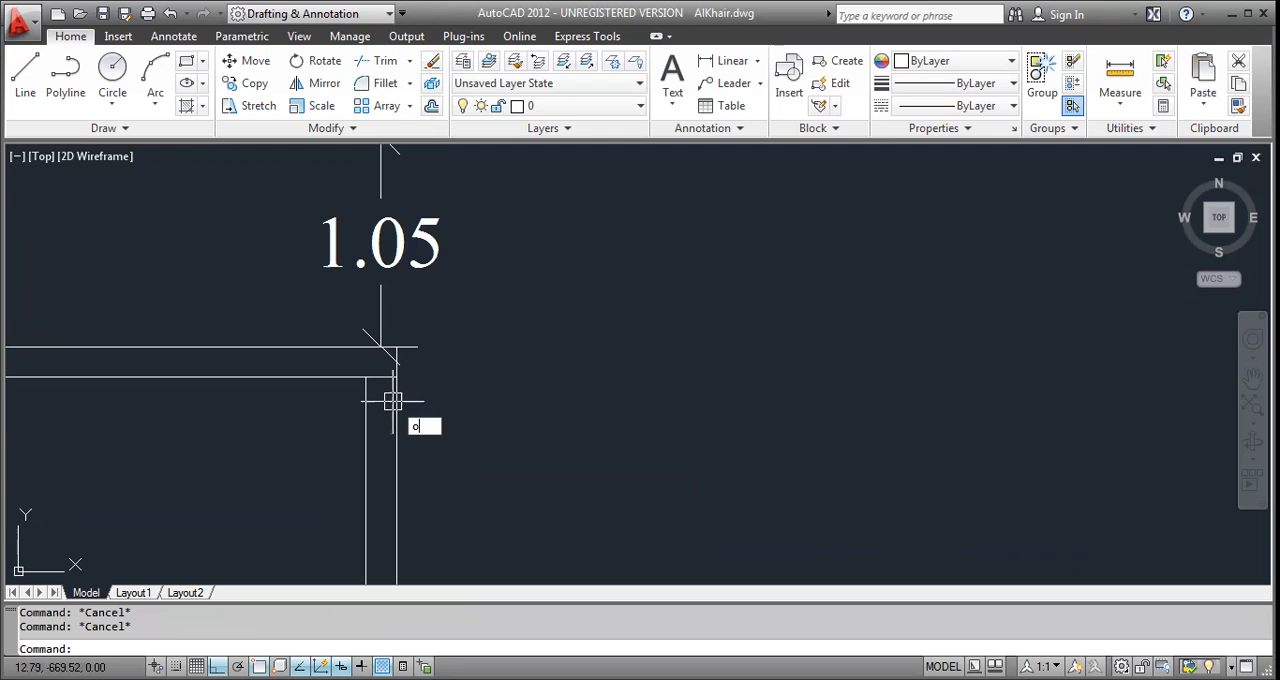
pyautogui.press('Return')
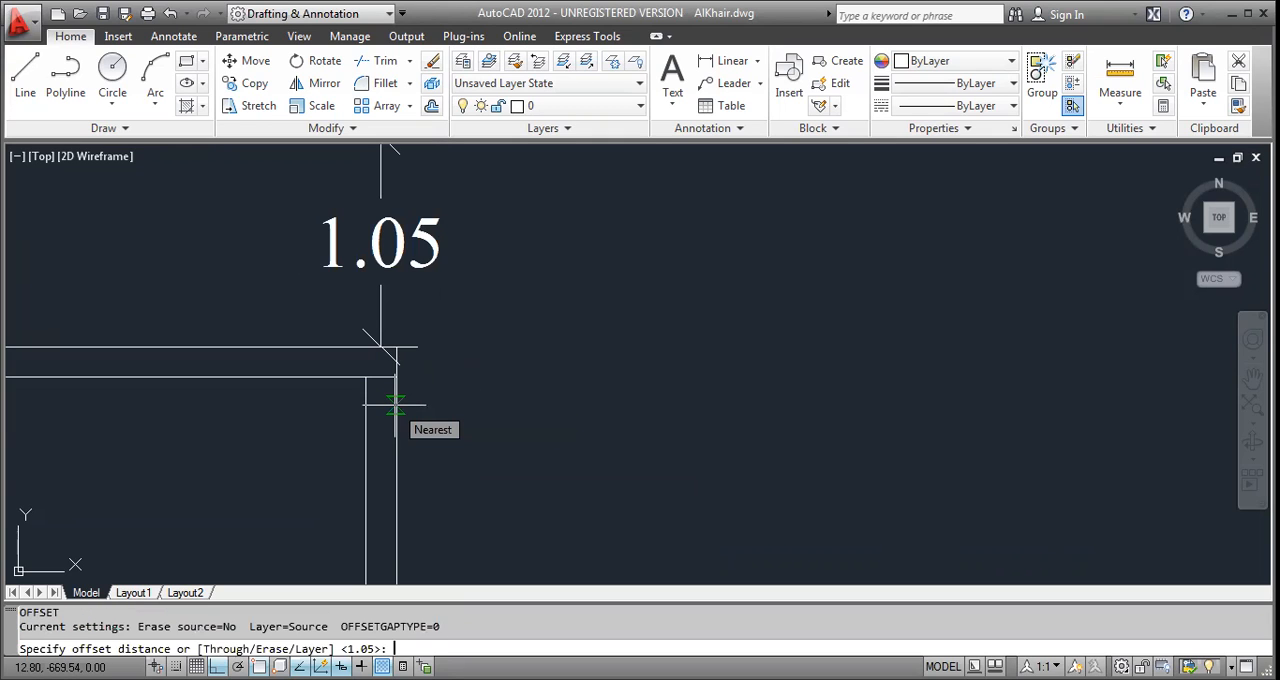
pyautogui.write('1.05')
pyautogui.press('Return')
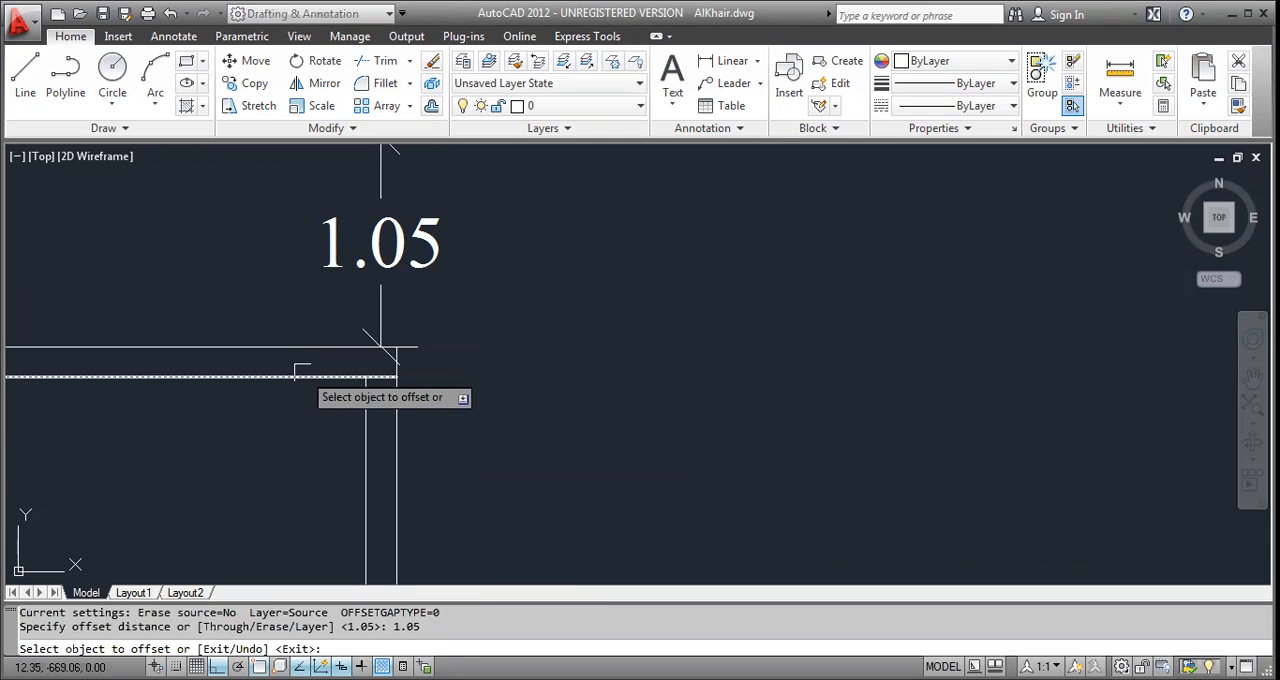
pyautogui.click(302, 375)
pyautogui.click(370, 478)
pyautogui.moveTo(376, 478); pyautogui.dragTo(391, 294, button='middle')
pyautogui.press('Escape')
pyautogui.press('Escape')
# Trim the vertical wall between the partition and the new offset line into a third opening, and remove the offset line's excess.
pyautogui.write('t')
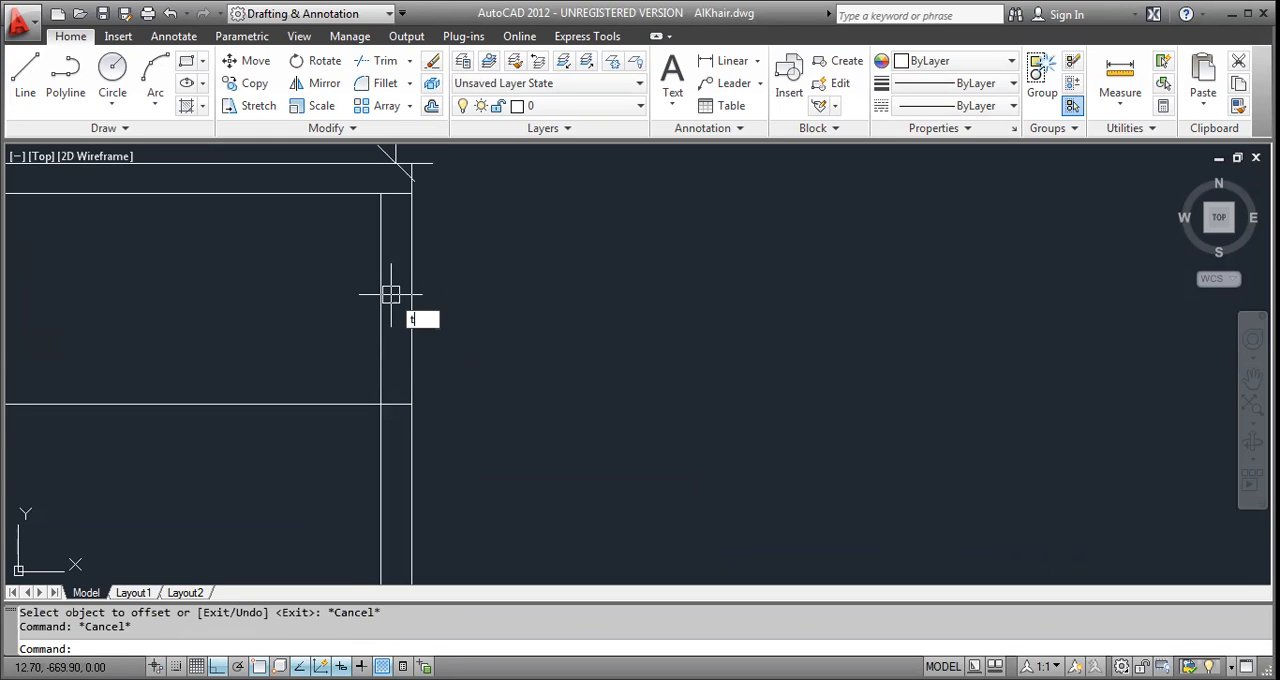
pyautogui.write('r')
pyautogui.press('Return')
pyautogui.press('Return')
pyautogui.click(350, 360)
pyautogui.click(300, 440)
pyautogui.click(569, 252)
pyautogui.click(313, 345)
pyautogui.press('Escape')
pyautogui.scroll(-4, 311, 312)
pyautogui.scroll(2, 341, 150)
pyautogui.press('Escape')
pyautogui.press('Escape')
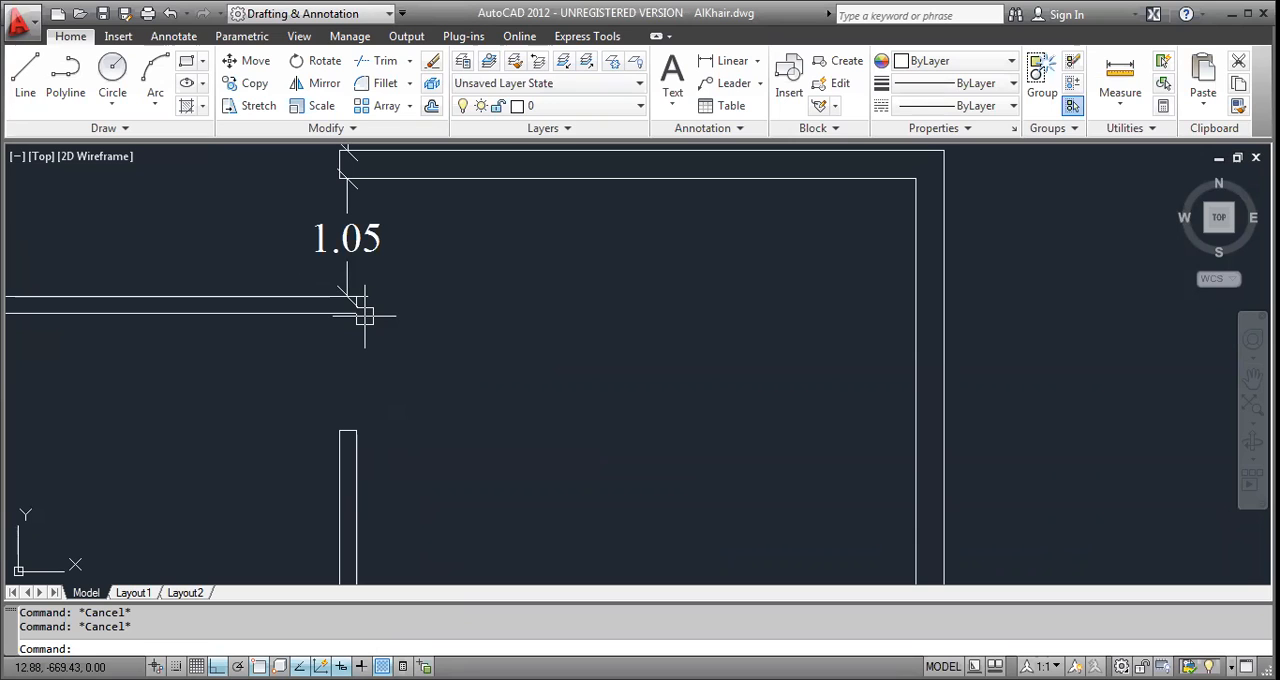
# Add a vertical linear dimension across the opening below the horizontal partition.
pyautogui.write('dli')
pyautogui.press('Return')
pyautogui.click(360, 314)
pyautogui.click(343, 432)
pyautogui.click(355, 365)
pyautogui.press('Escape')
pyautogui.scroll(-3, 362, 357)
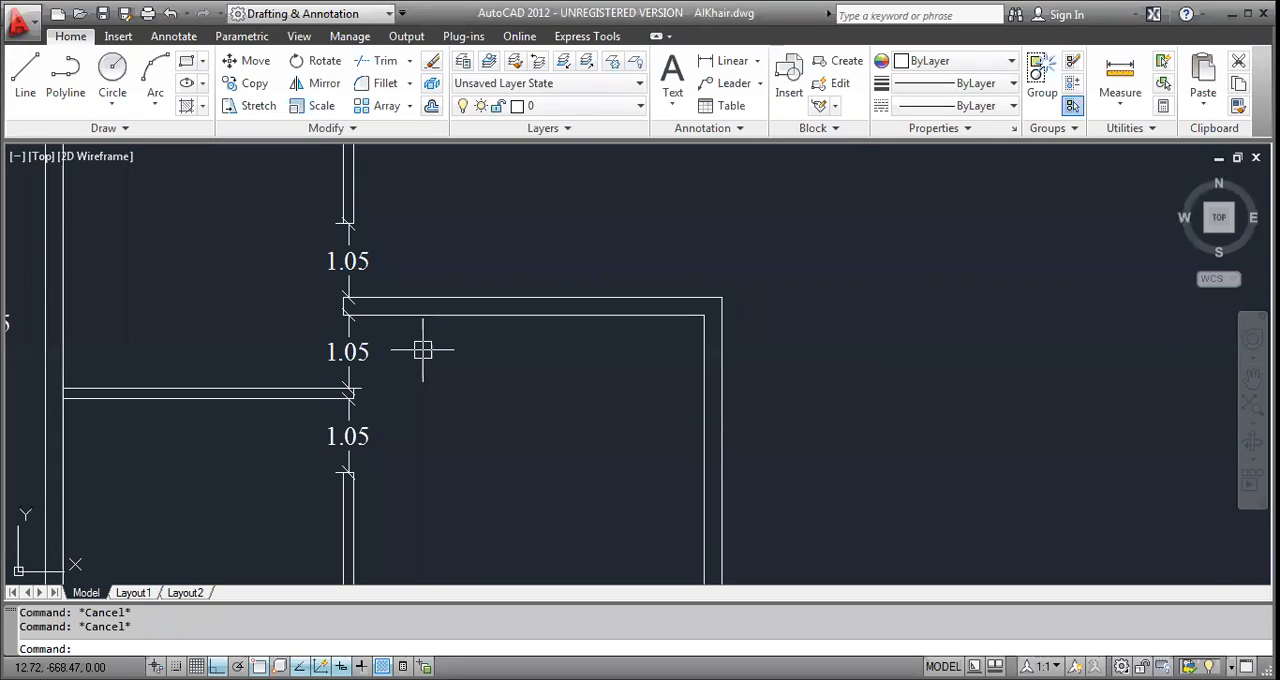
# Erase the three vertical dimensions from the wall openings.
pyautogui.scroll(-2, 318, 330)
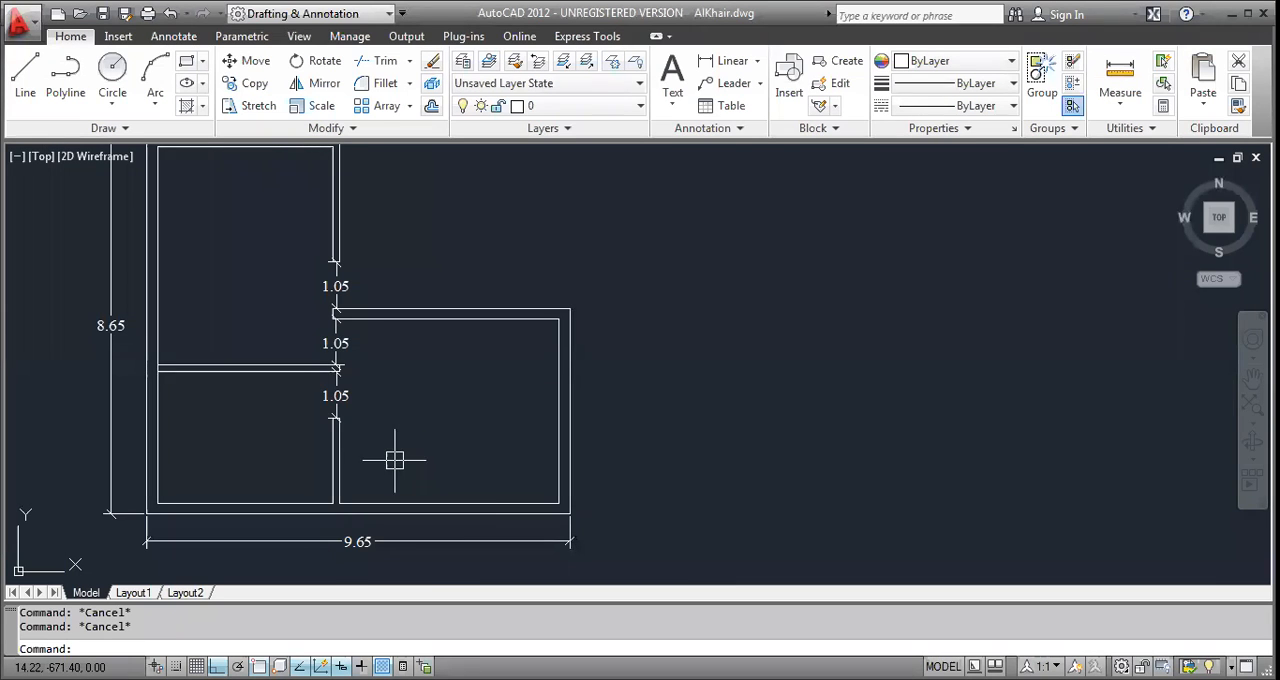
pyautogui.scroll(5, 350, 285)
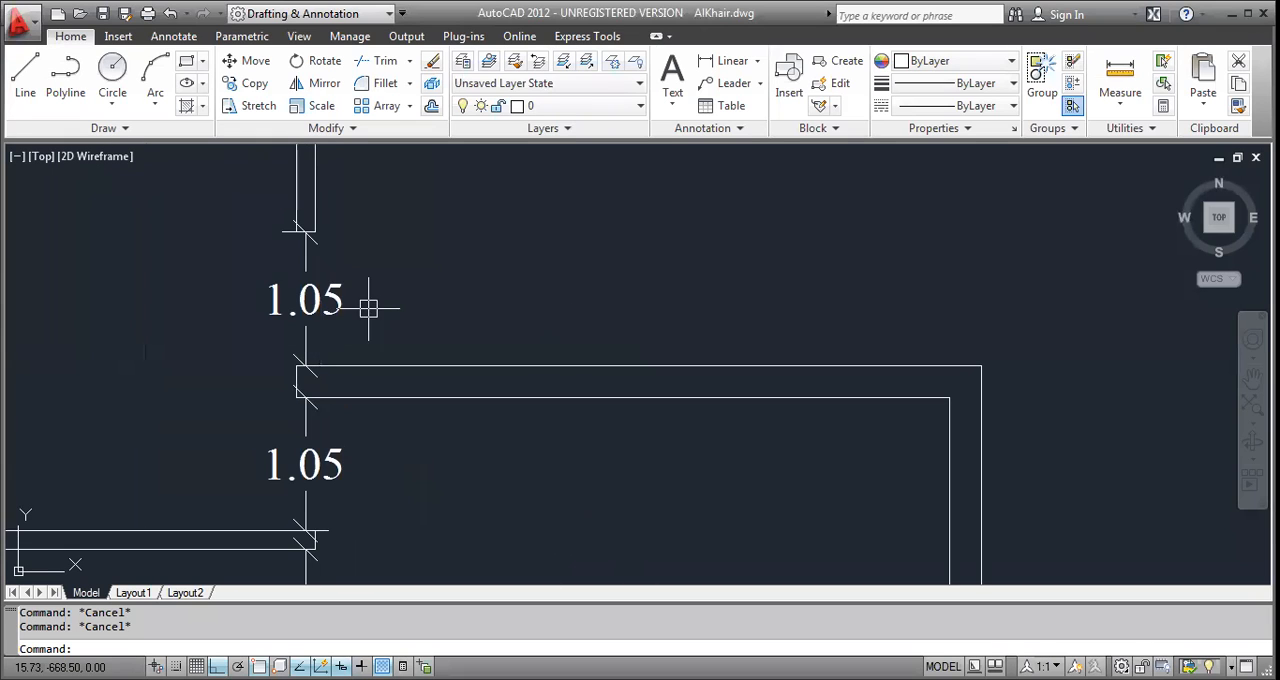
pyautogui.scroll(-4, 300, 318)
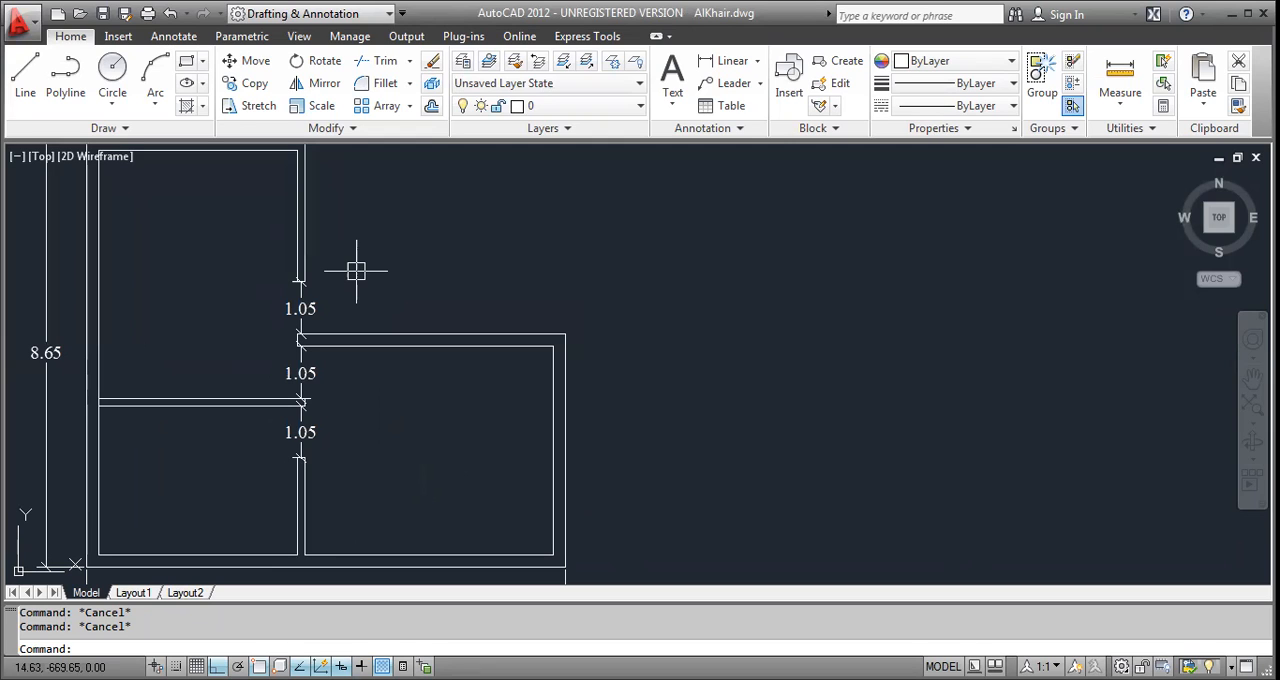
pyautogui.scroll(2, 356, 270)
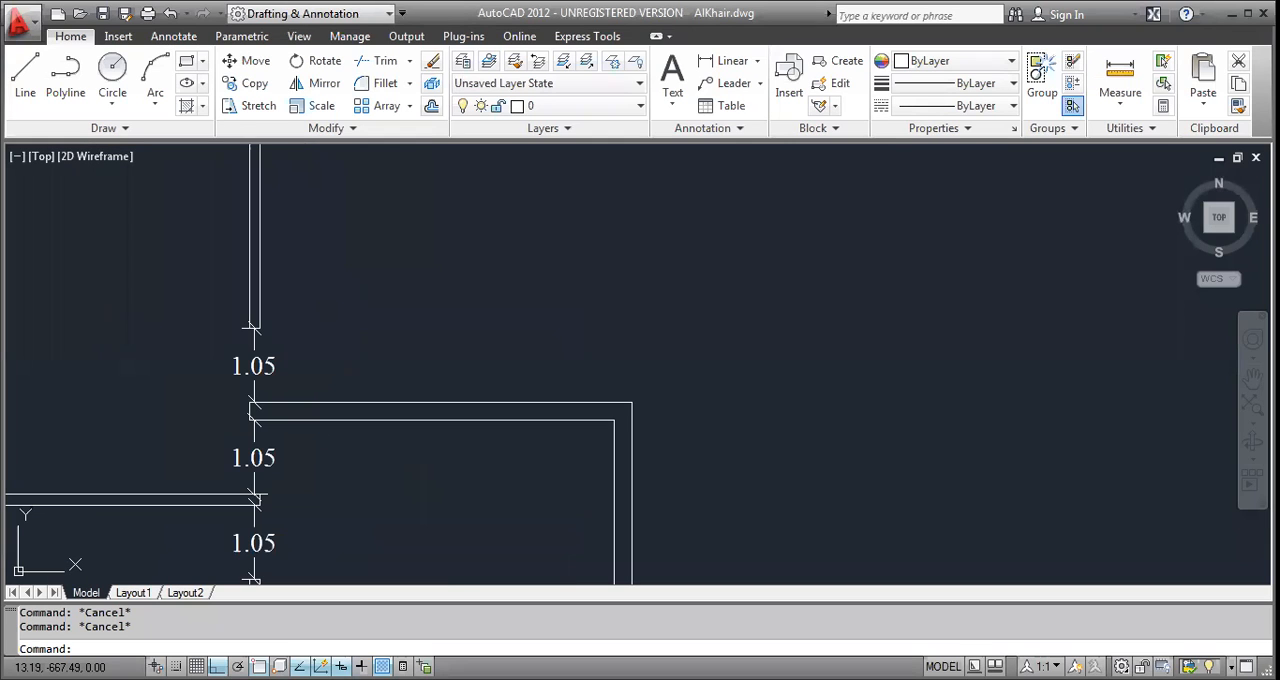
pyautogui.click(241, 374)
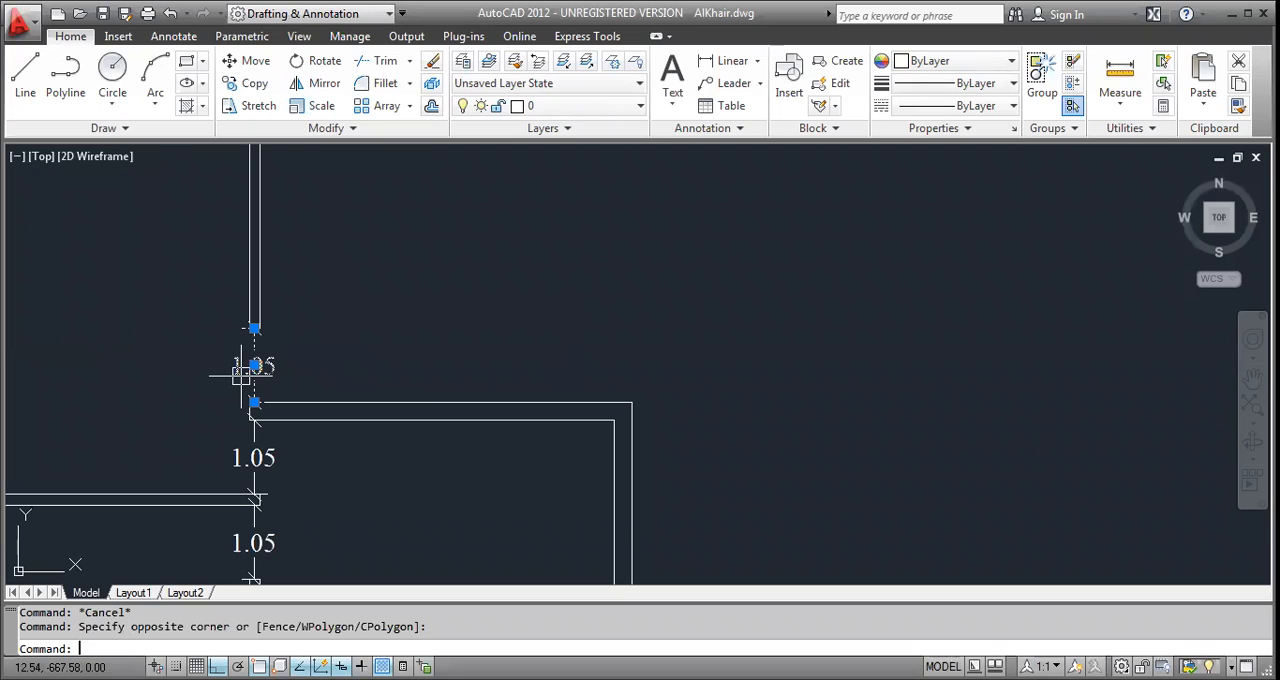
pyautogui.press('Delete')
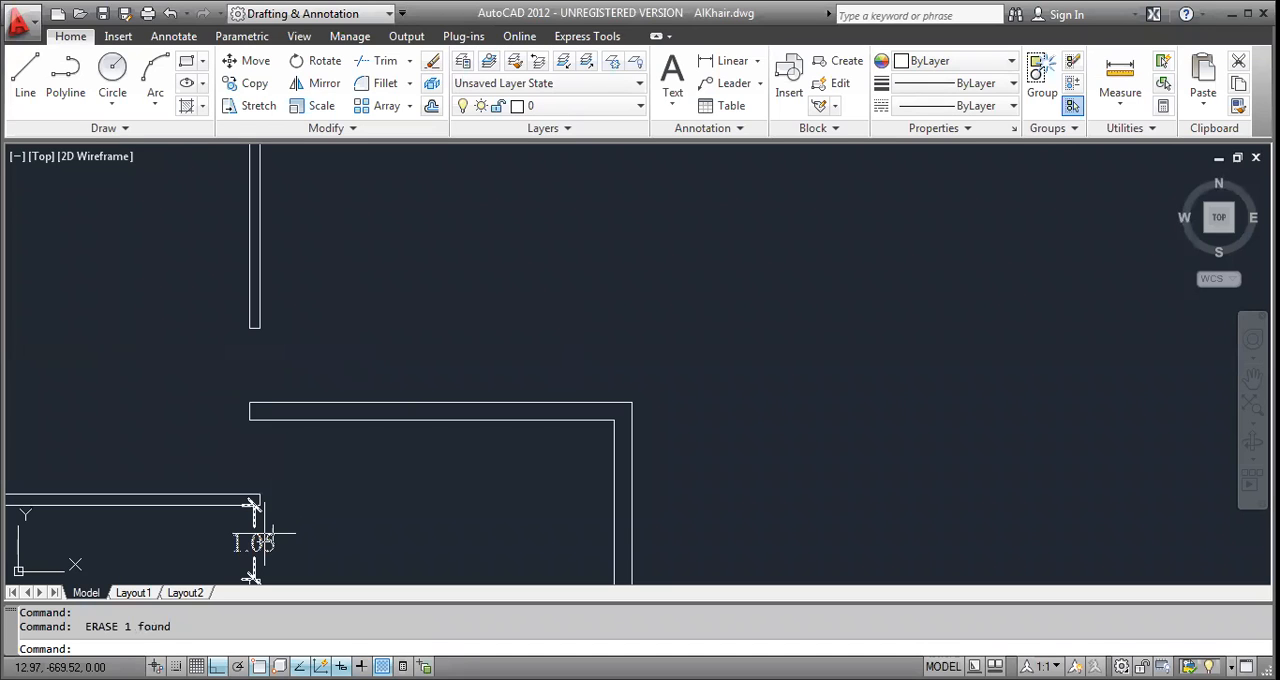
pyautogui.scroll(-2, 400, 400)
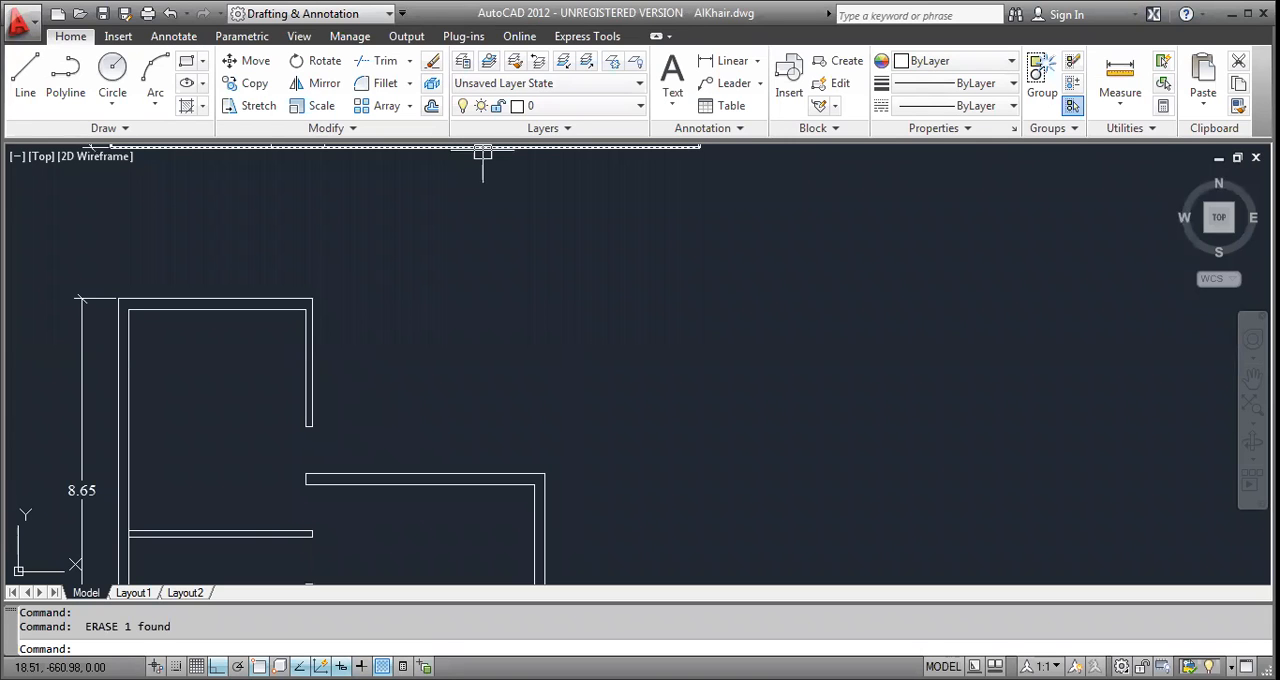
# Compare the redrawn floor plans with the reference sheet, examining the L-shaped plan's room sizes, D1 door openings and the Doors Schedule.
pyautogui.moveTo(483, 154); pyautogui.dragTo(606, 373, button='middle')
pyautogui.scroll(-4, 606, 373)
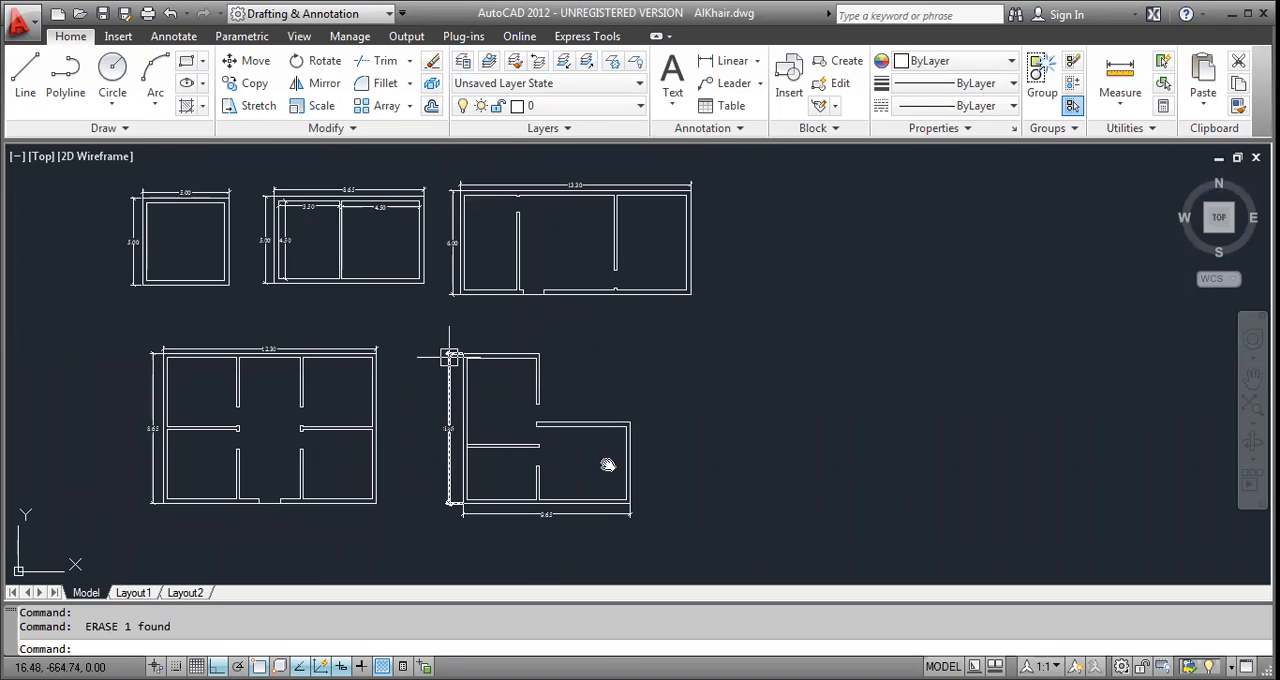
pyautogui.scroll(-2, 618, 166)
pyautogui.moveTo(618, 166); pyautogui.dragTo(549, 240, button='middle')
pyautogui.moveTo(120, 420); pyautogui.dragTo(609, 365, button='middle')
pyautogui.scroll(5, 417, 397)
pyautogui.scroll(-3, 713, 238)
pyautogui.moveTo(713, 238); pyautogui.dragTo(167, 408, button='middle')
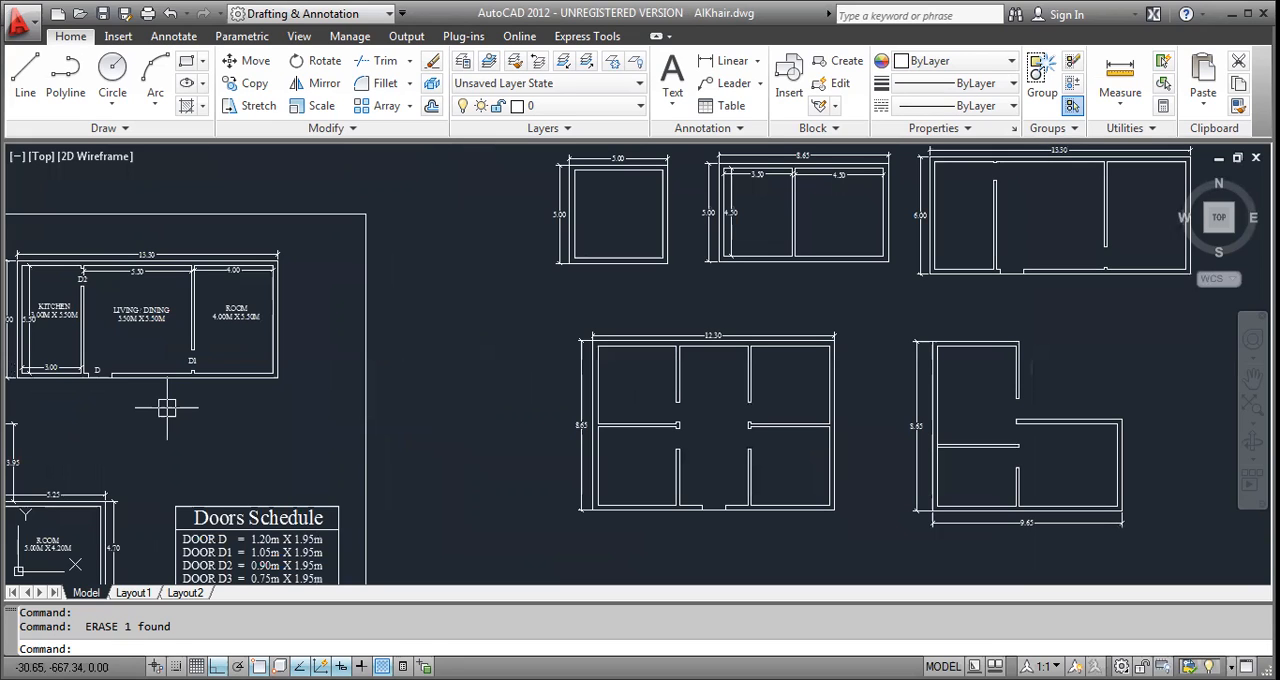
pyautogui.moveTo(167, 408); pyautogui.dragTo(540, 434, button='middle')
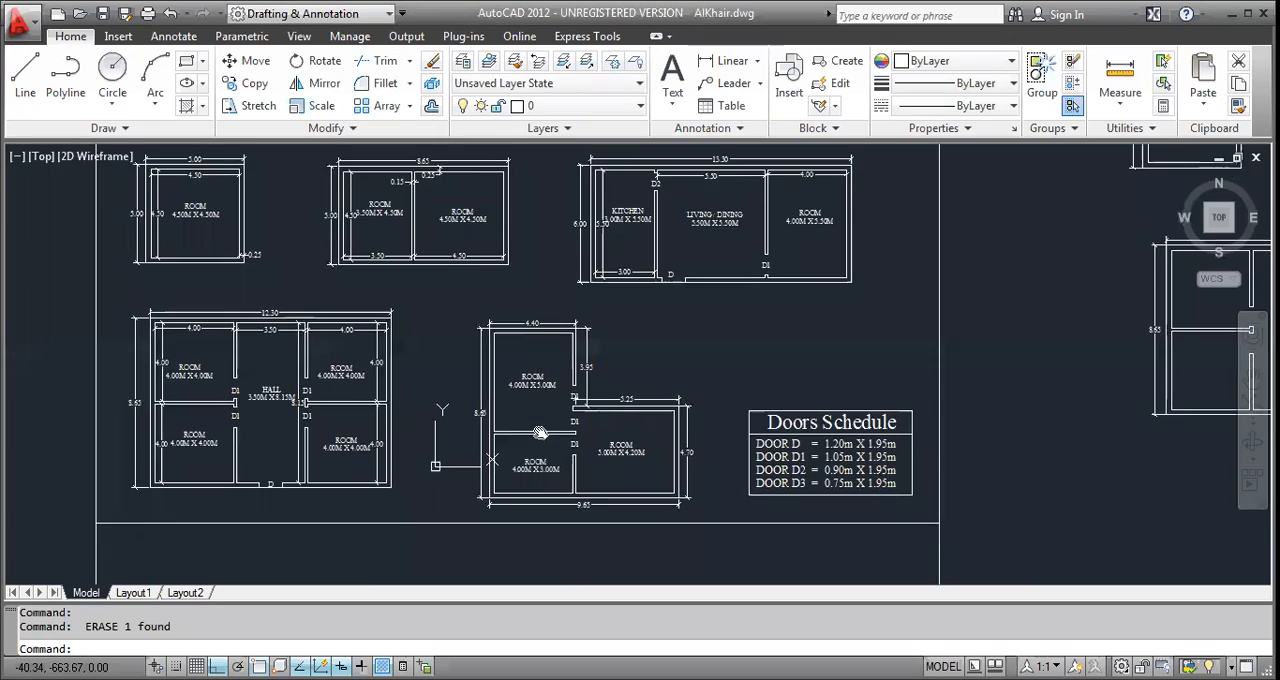
pyautogui.scroll(4, 508, 453)
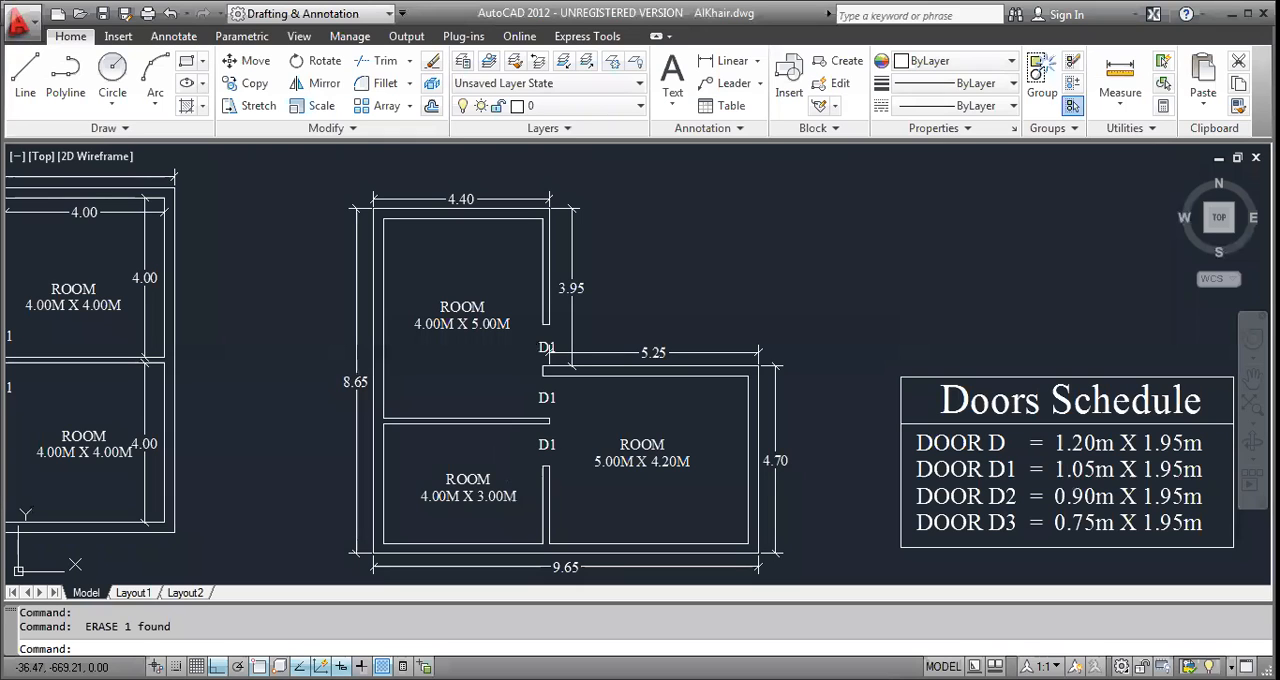
pyautogui.moveTo(650, 251); pyautogui.dragTo(646, 209, button='middle')
pyautogui.scroll(2, 595, 220)
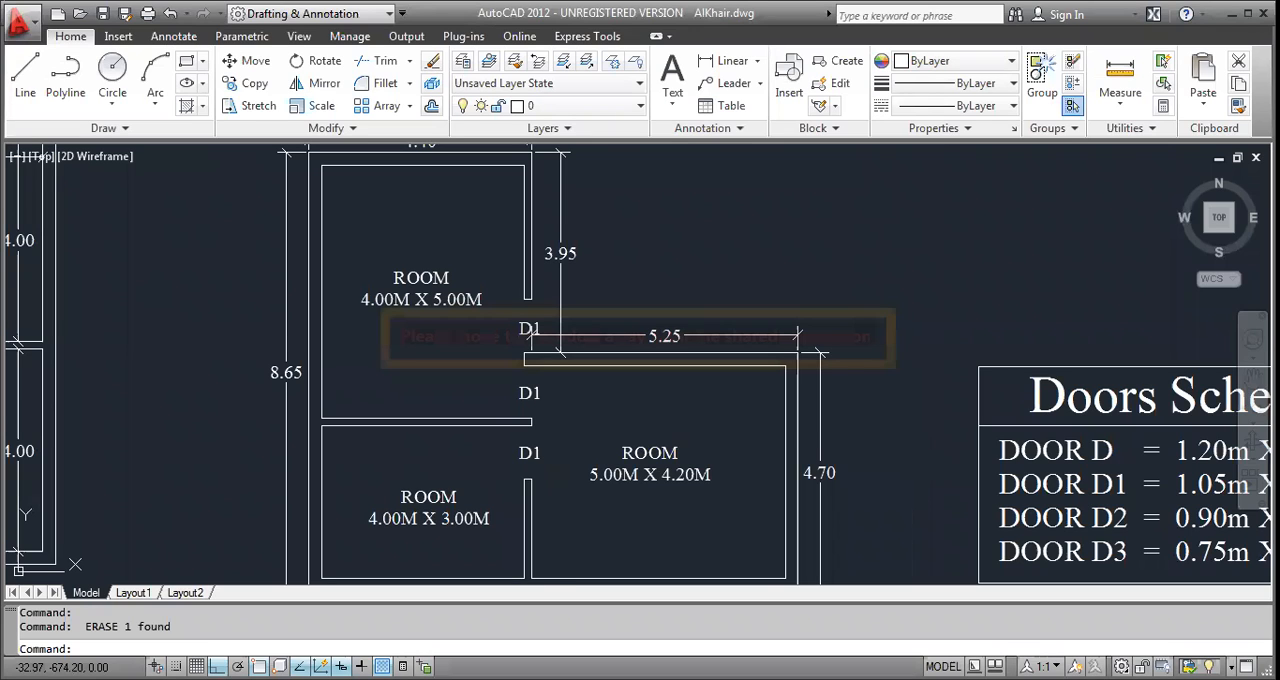
pyautogui.moveTo(540, 400); pyautogui.dragTo(532, 370, button='middle')
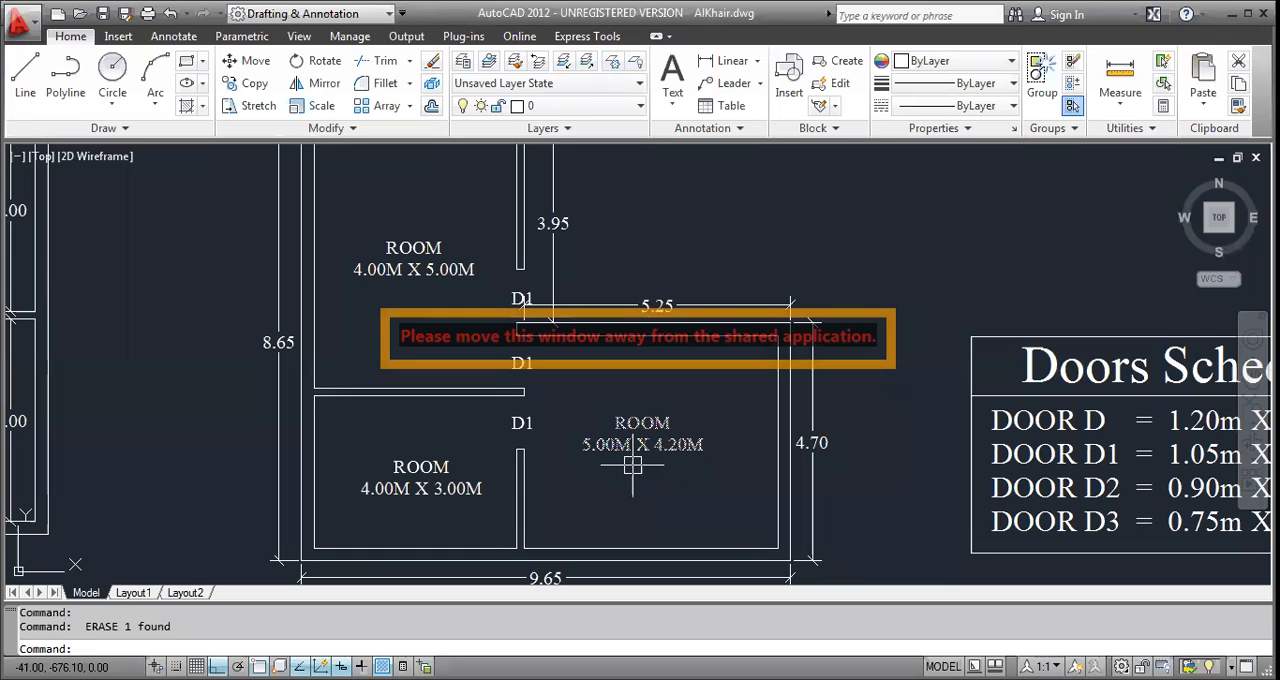
# Highlight the lower and left inner wall lines of the reference 4.00M X 3.00M room to check its inside extents, and clear the selection.
pyautogui.click(427, 548)
pyautogui.scroll(1, 427, 548)
pyautogui.moveTo(427, 548); pyautogui.dragTo(436, 490, button='middle')
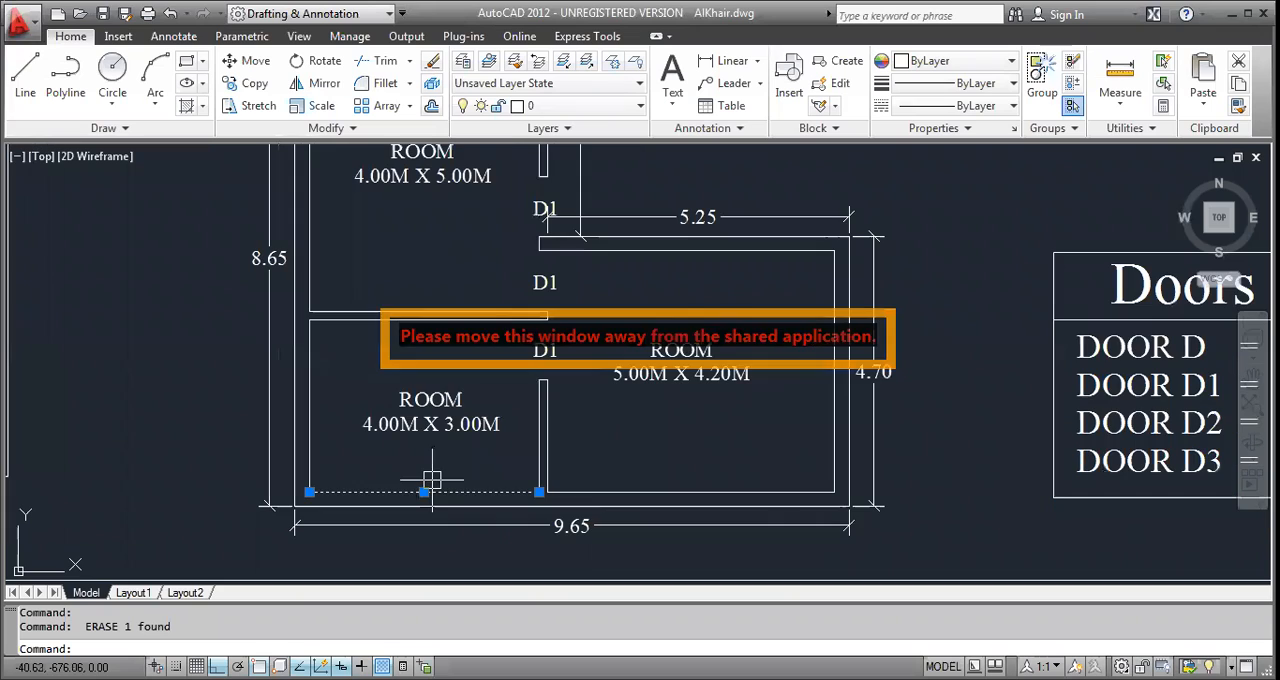
pyautogui.press('Escape')
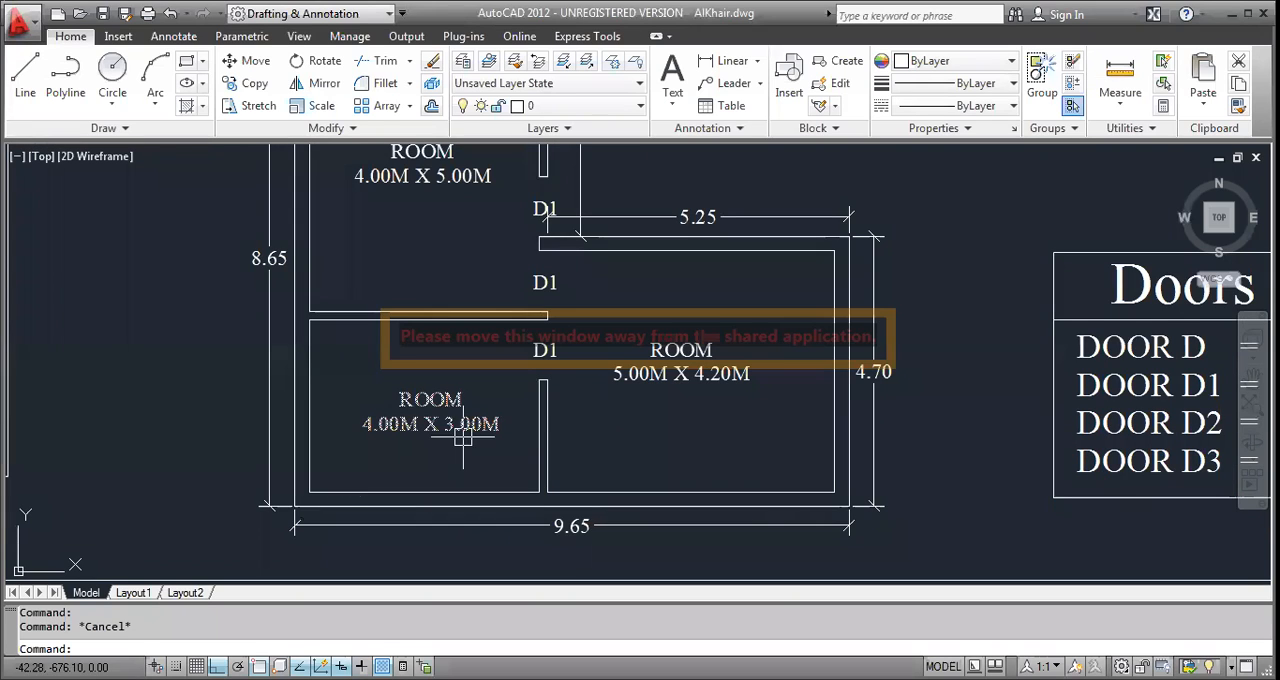
pyautogui.click(387, 492)
pyautogui.click(312, 422)
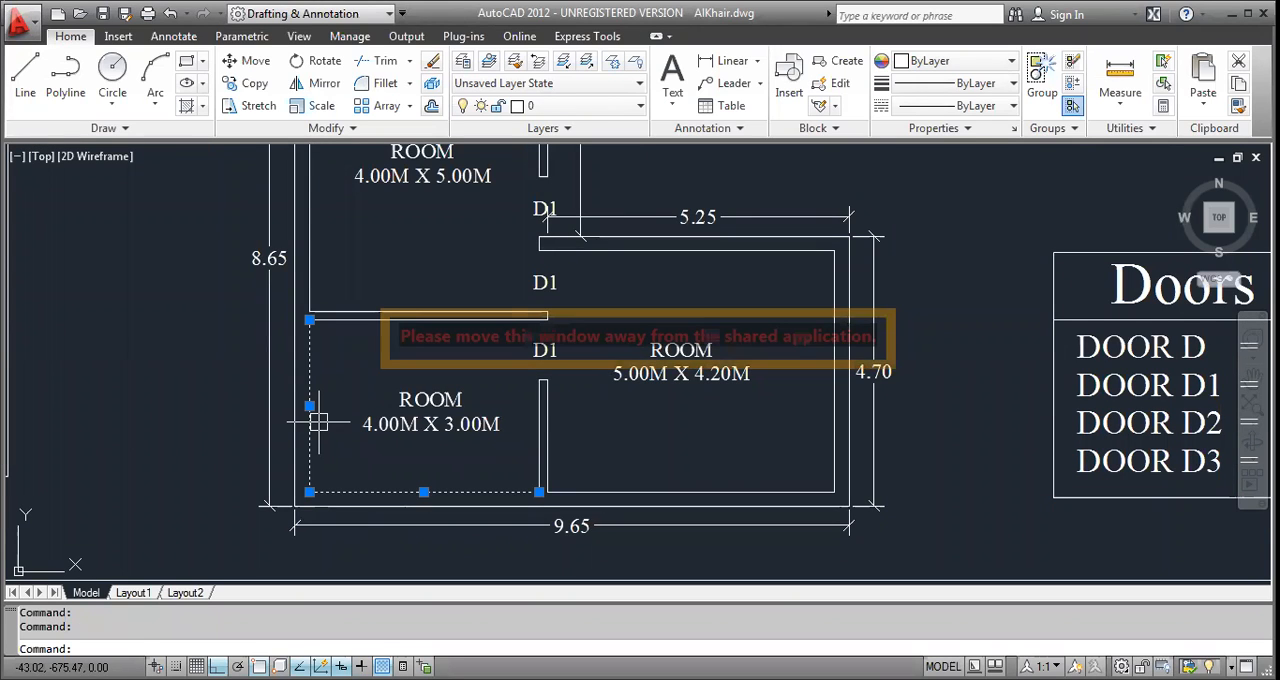
pyautogui.press('Escape')
pyautogui.press('Escape')
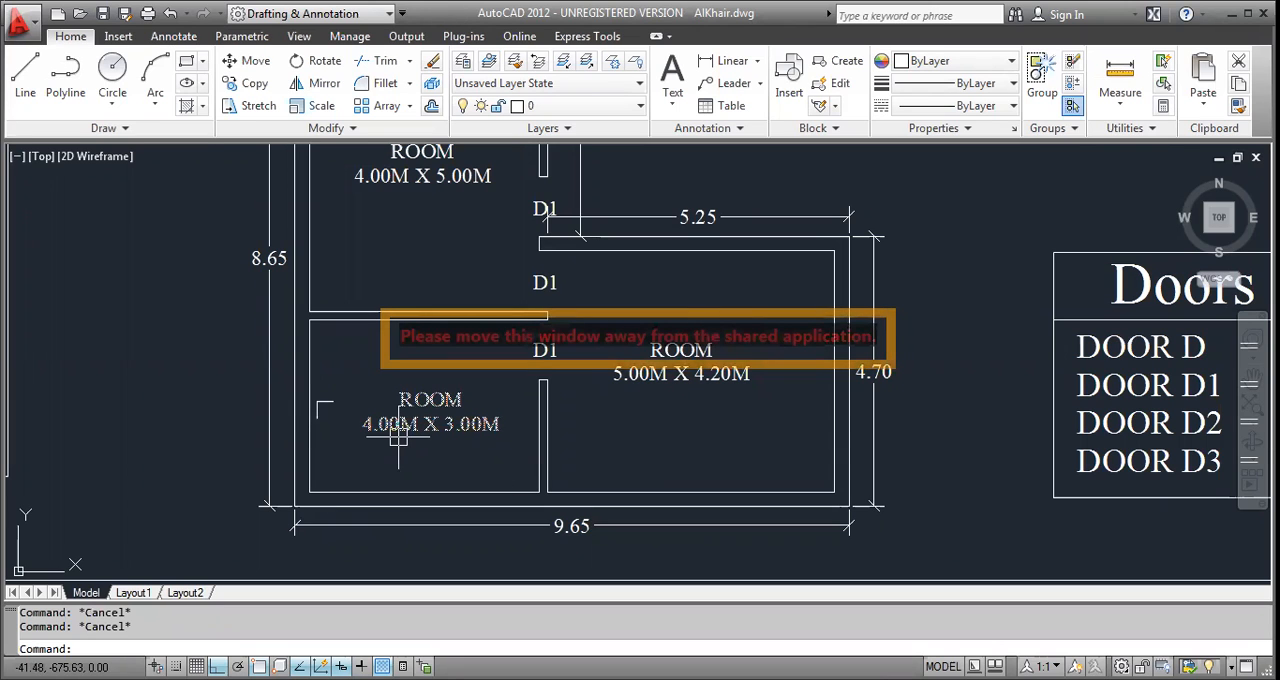
# Examine the room labels, dimensions and door tags across all five reference plans and the Doors Schedule.
pyautogui.moveTo(474, 437); pyautogui.dragTo(488, 461, button='middle')
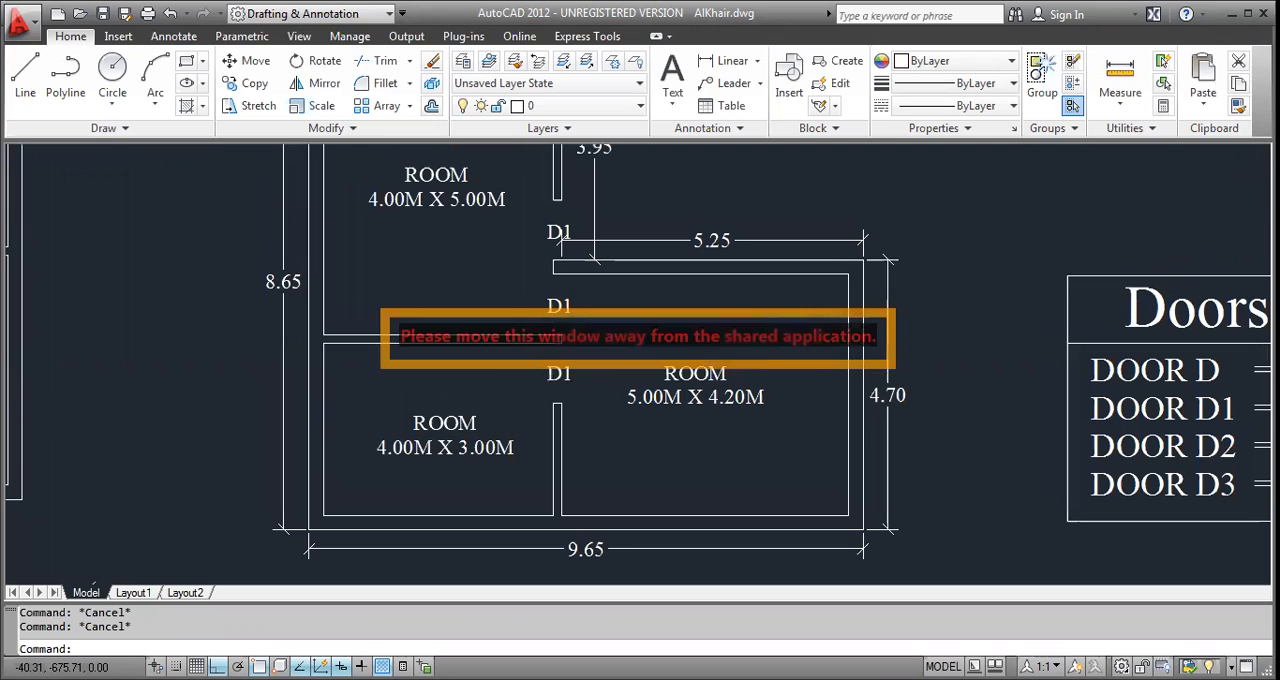
pyautogui.moveTo(489, 465); pyautogui.dragTo(513, 503, button='middle')
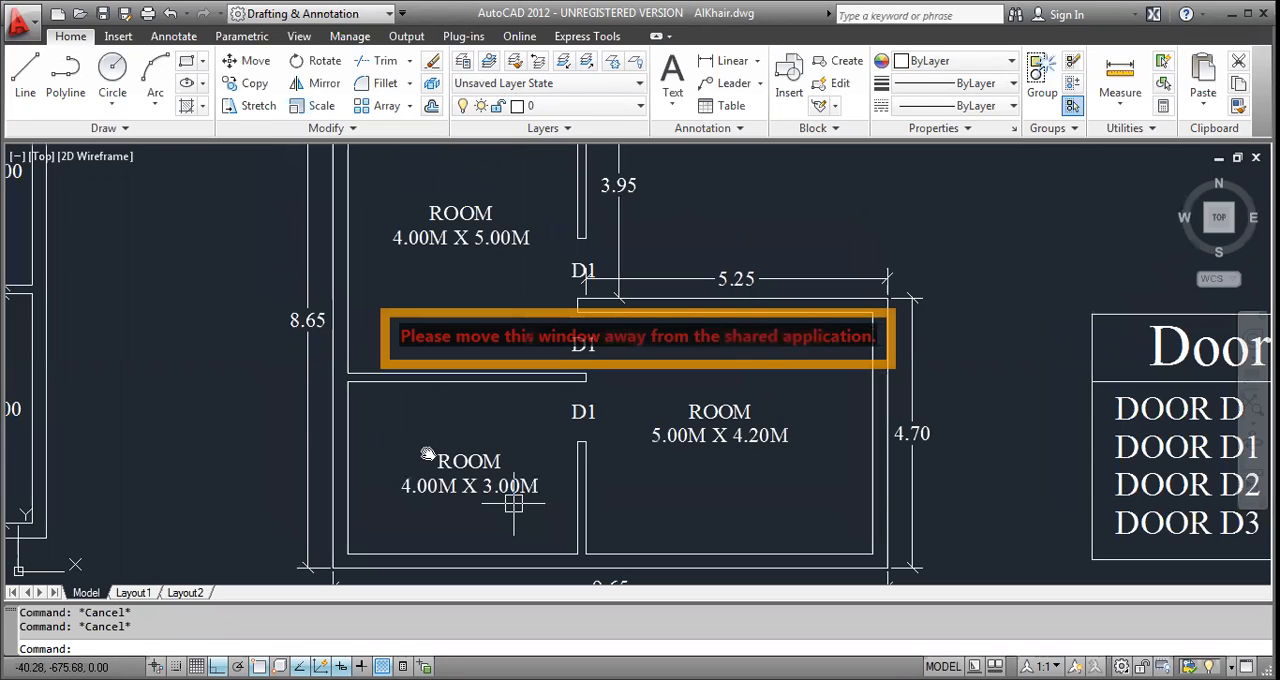
pyautogui.scroll(-3, 428, 455)
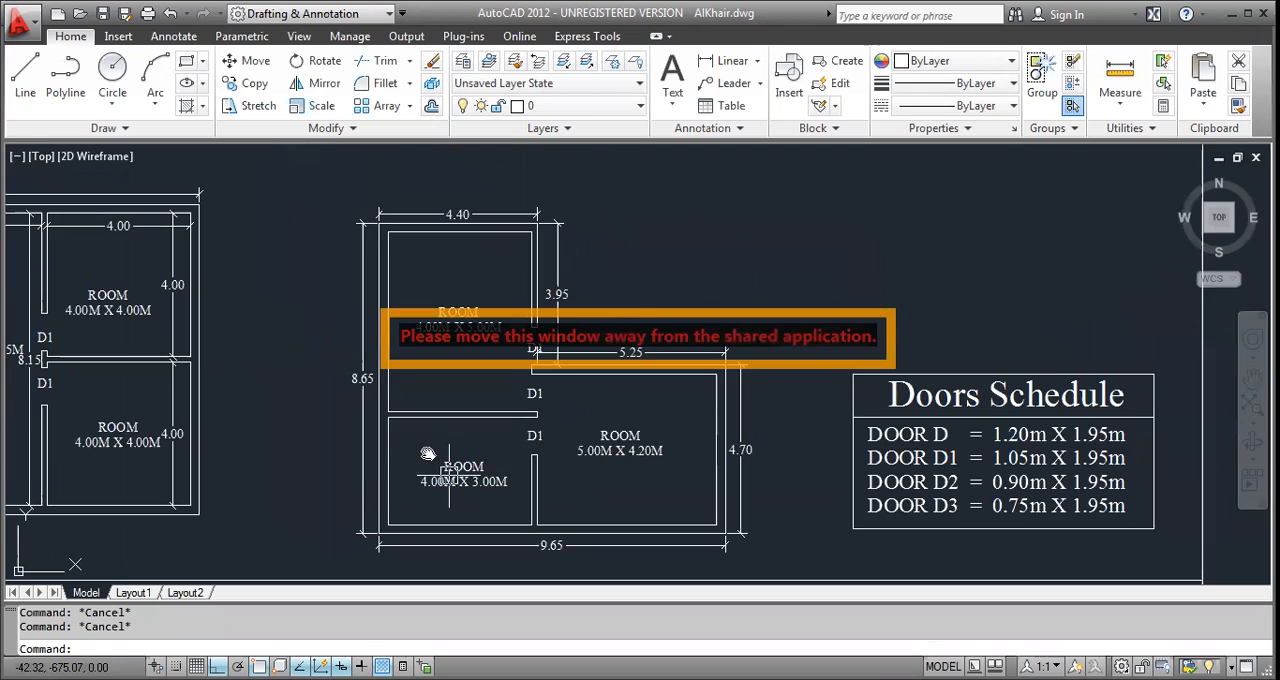
pyautogui.scroll(-3, 395, 410)
pyautogui.scroll(1, 714, 418)
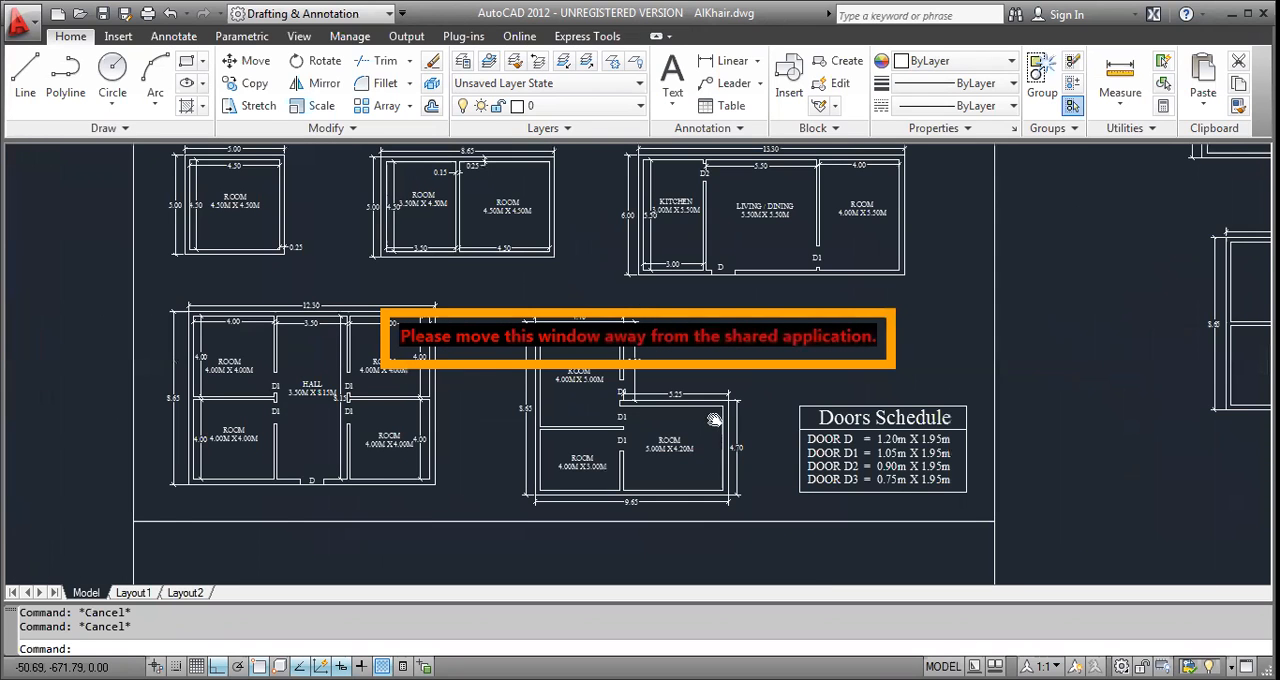
pyautogui.scroll(1, 715, 425)
pyautogui.moveTo(501, 380); pyautogui.dragTo(503, 389, button='middle')
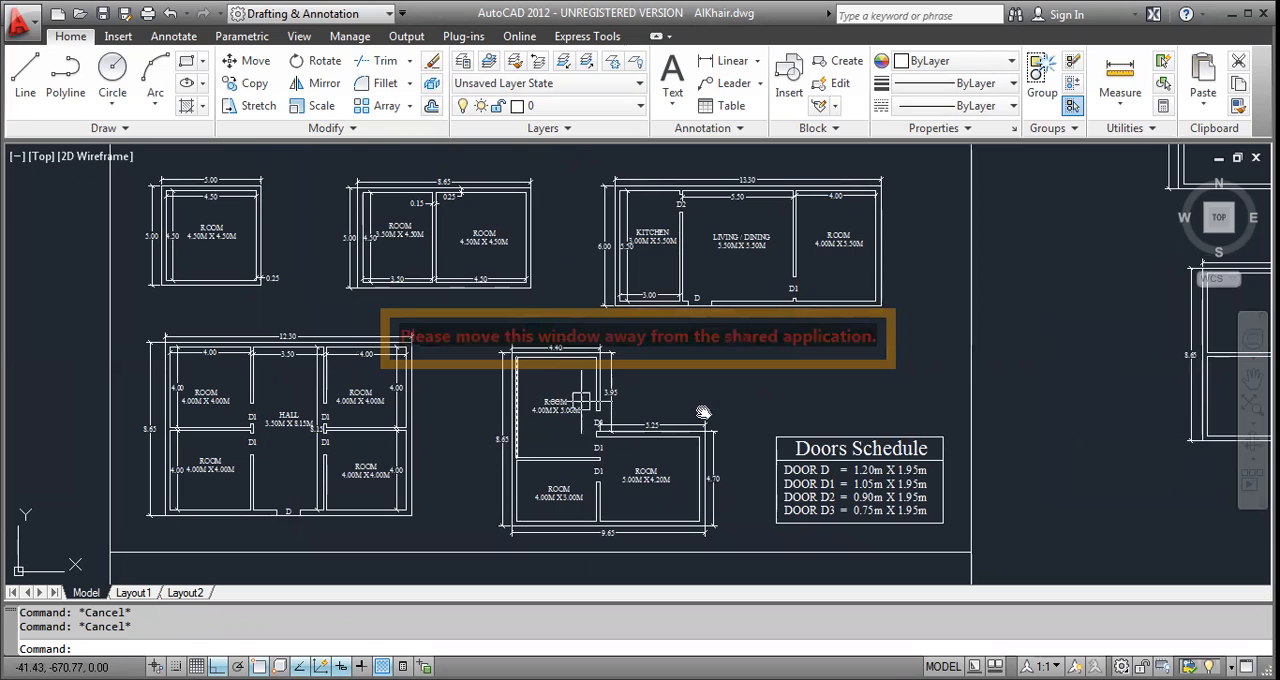
pyautogui.moveTo(703, 410); pyautogui.dragTo(703, 413, button='middle')
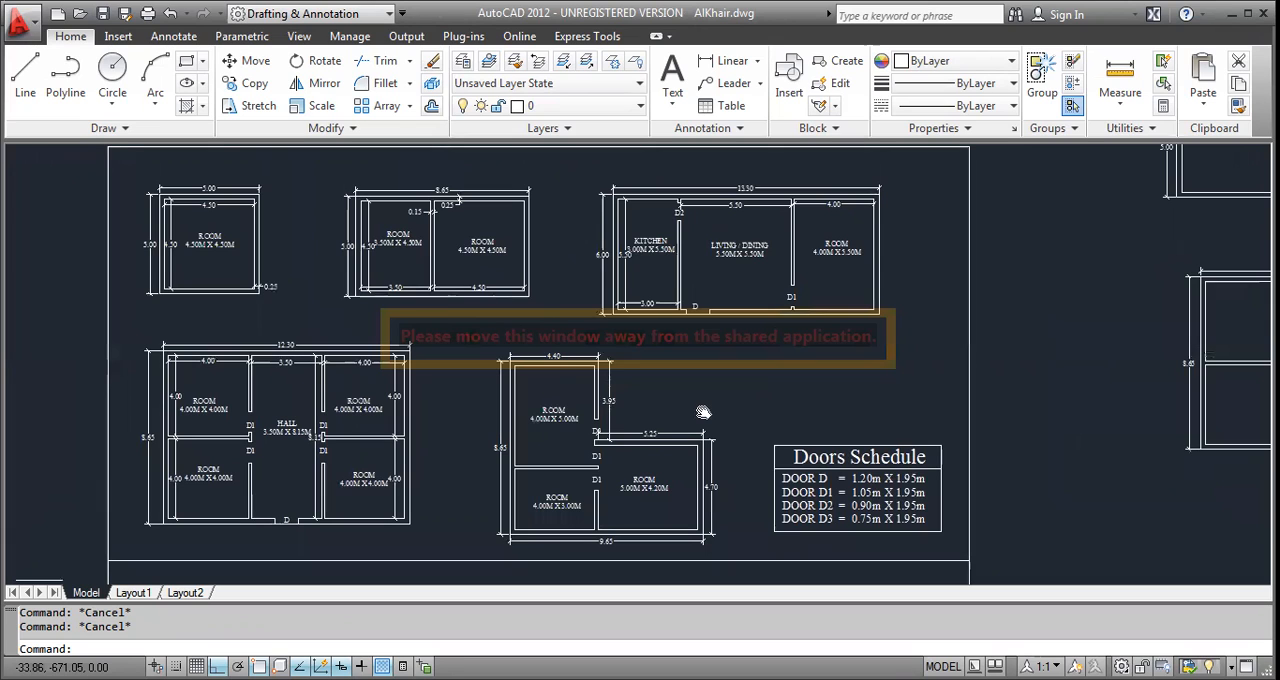
pyautogui.moveTo(703, 412); pyautogui.dragTo(703, 413, button='middle')
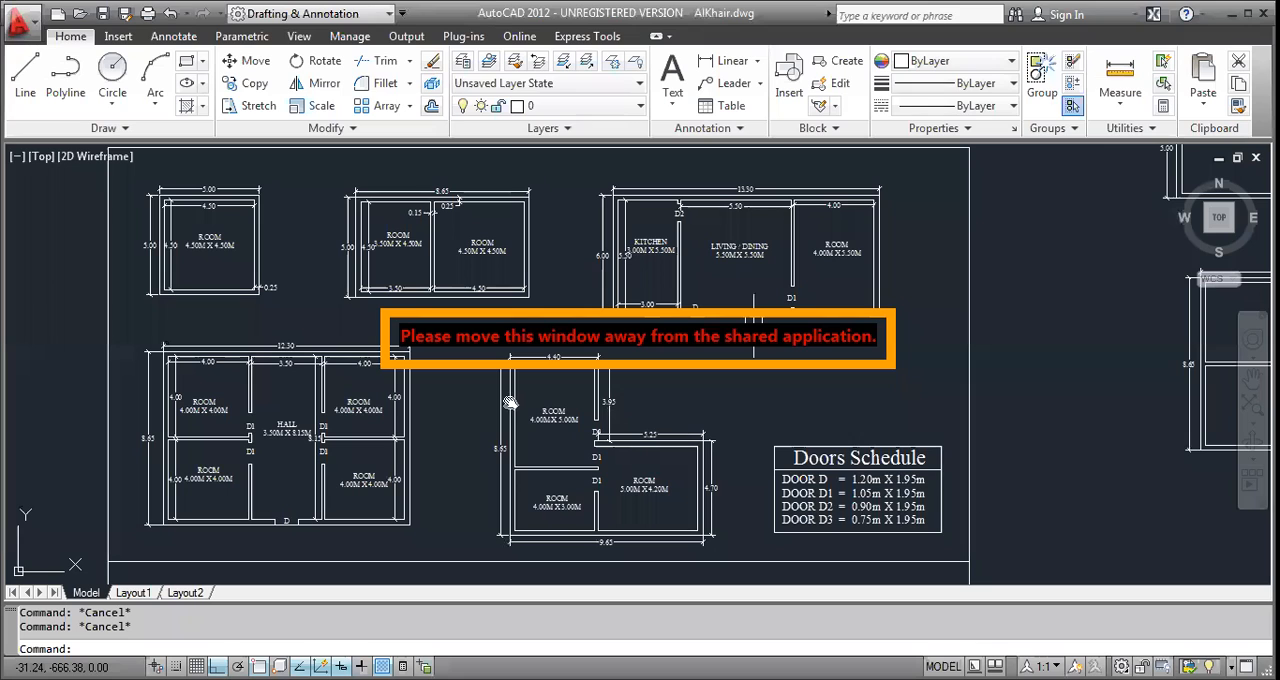
# Review the walls, door openings and overall dimensions of the redrawn four-room and L-shaped plans.
pyautogui.scroll(4, 509, 401)
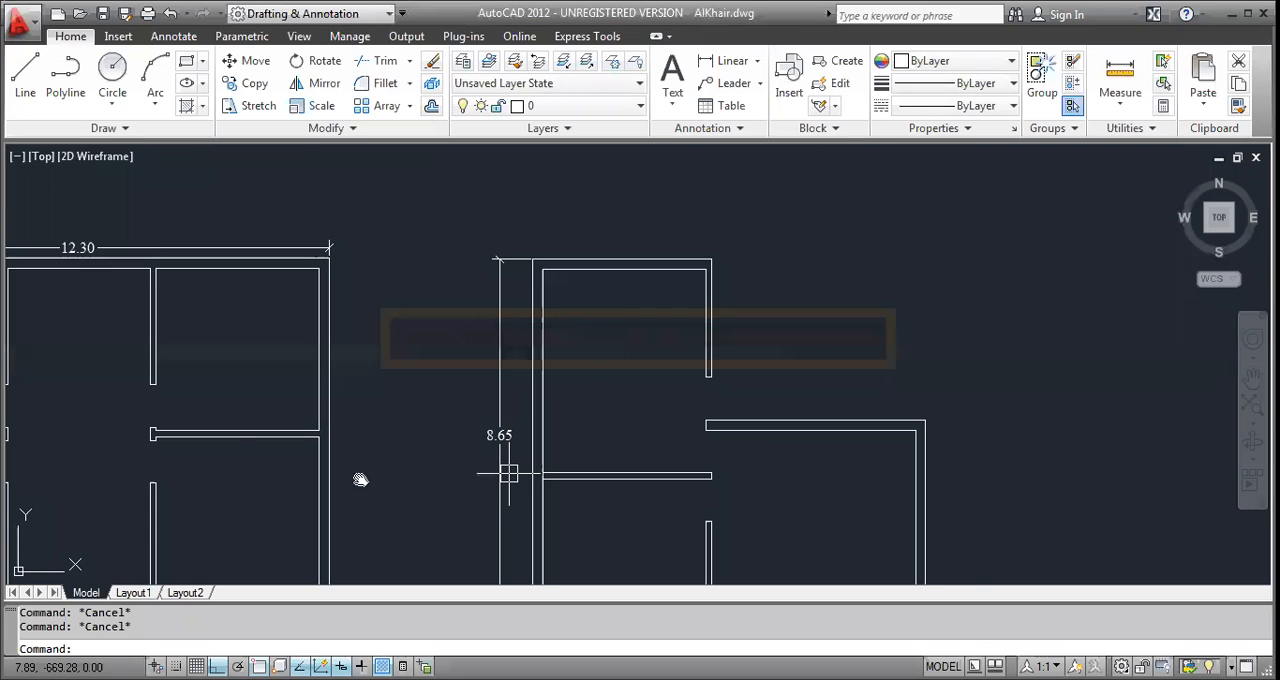
pyautogui.scroll(-4, 437, 381)
pyautogui.scroll(1, 442, 396)
pyautogui.moveTo(456, 474); pyautogui.dragTo(606, 449, button='middle')
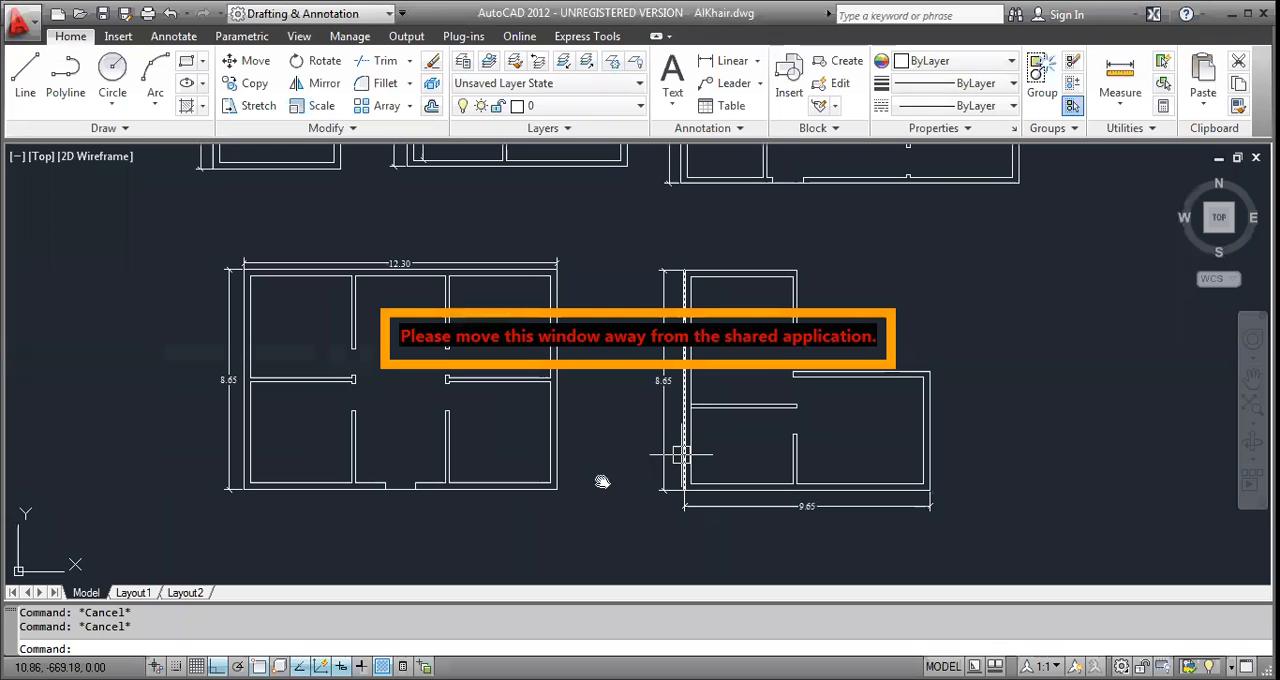
pyautogui.moveTo(673, 456); pyautogui.dragTo(602, 482, button='middle')
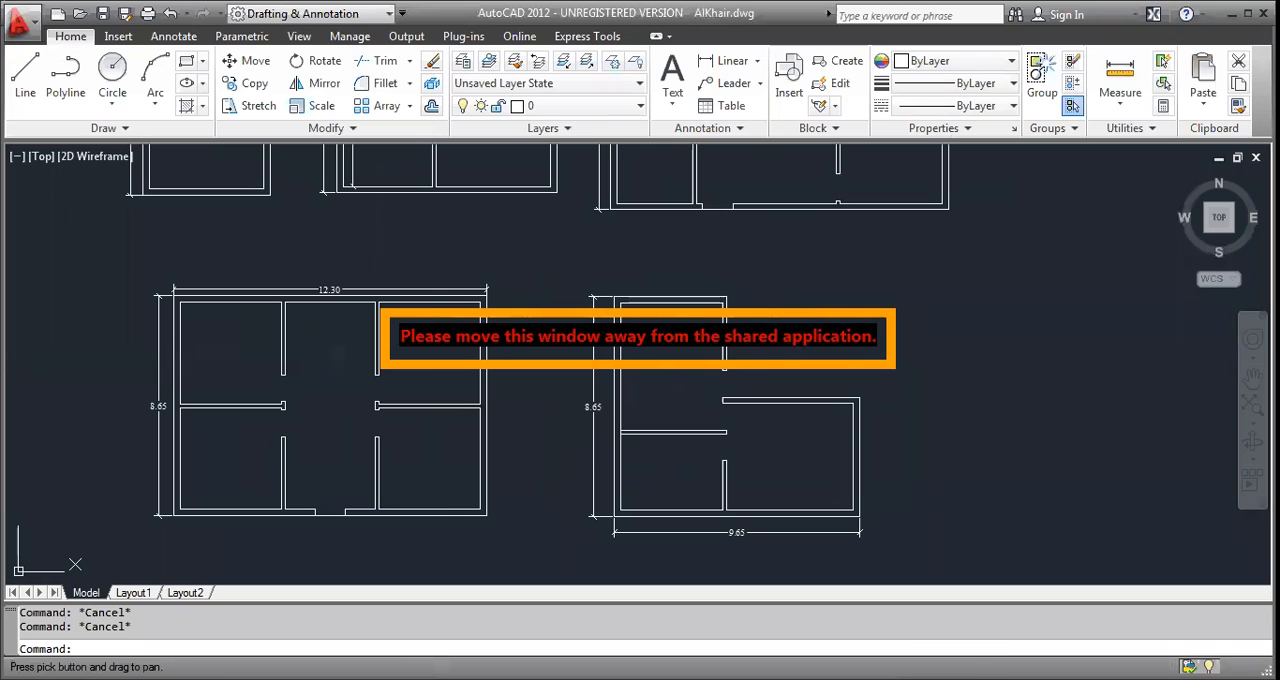
pyautogui.moveTo(541, 425); pyautogui.dragTo(558, 454, button='middle')
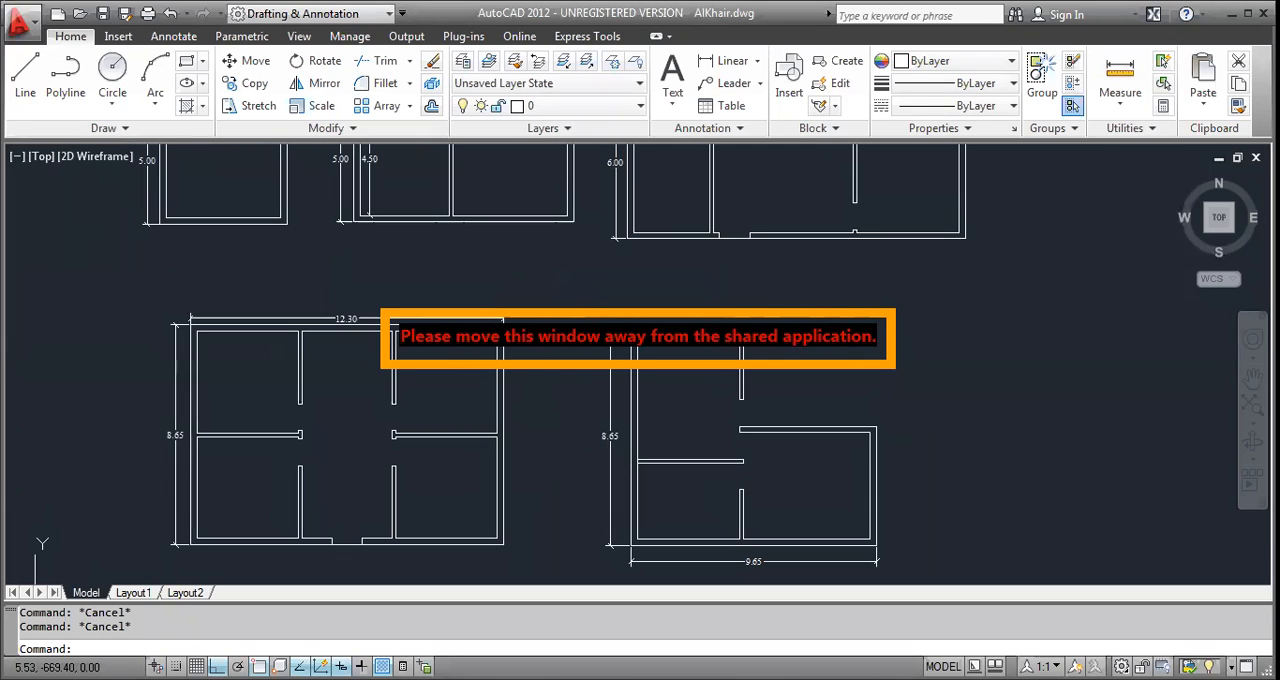
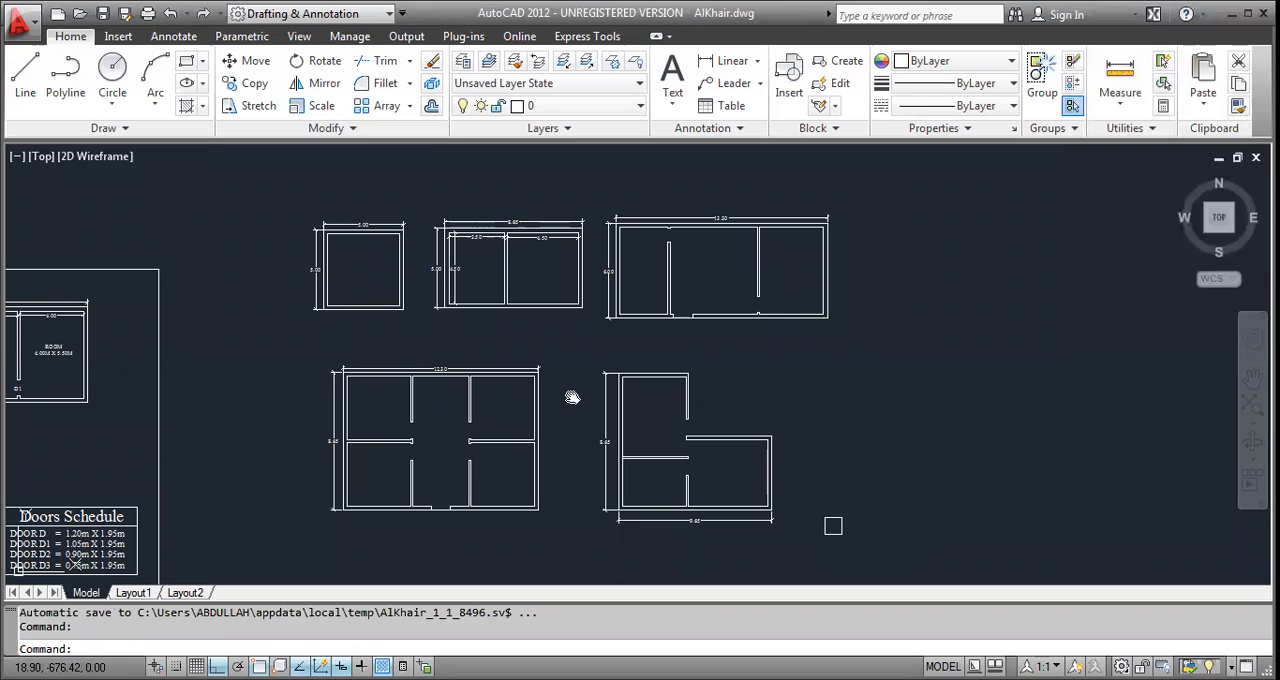
# Draw a 1.20 by 0.25 rectangle as a window outline inside the reference plan's living/dining room.
pyautogui.scroll(-4, 572, 397)
pyautogui.scroll(5, 323, 481)
pyautogui.scroll(3, 323, 481)
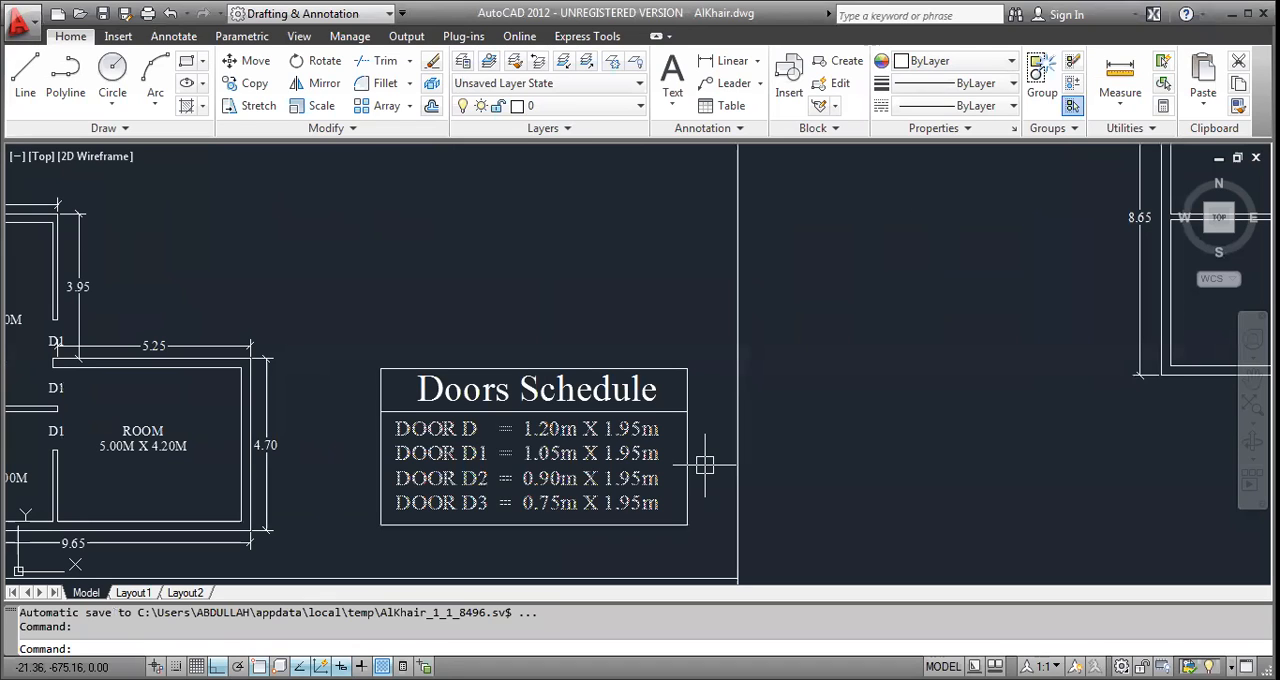
pyautogui.write('rec')
pyautogui.press('Return')
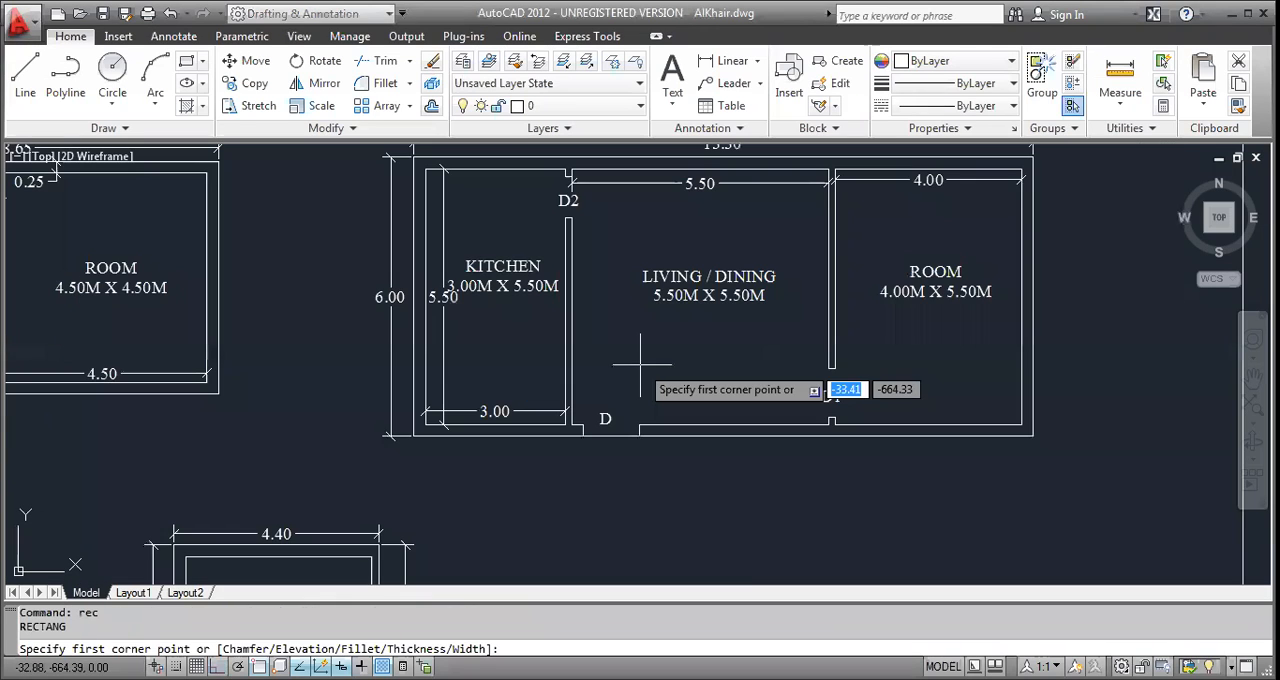
pyautogui.click(706, 360)
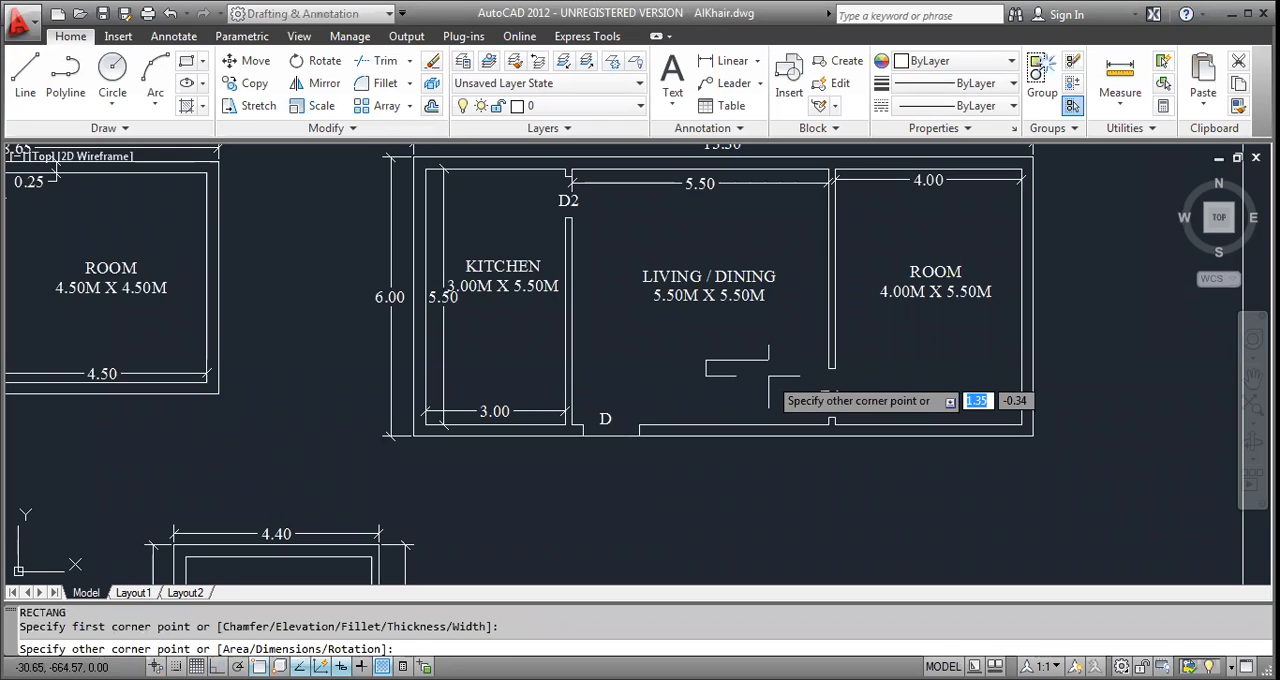
pyautogui.write('1.20')
pyautogui.press('Tab')
pyautogui.write('.25')
pyautogui.press('Return')
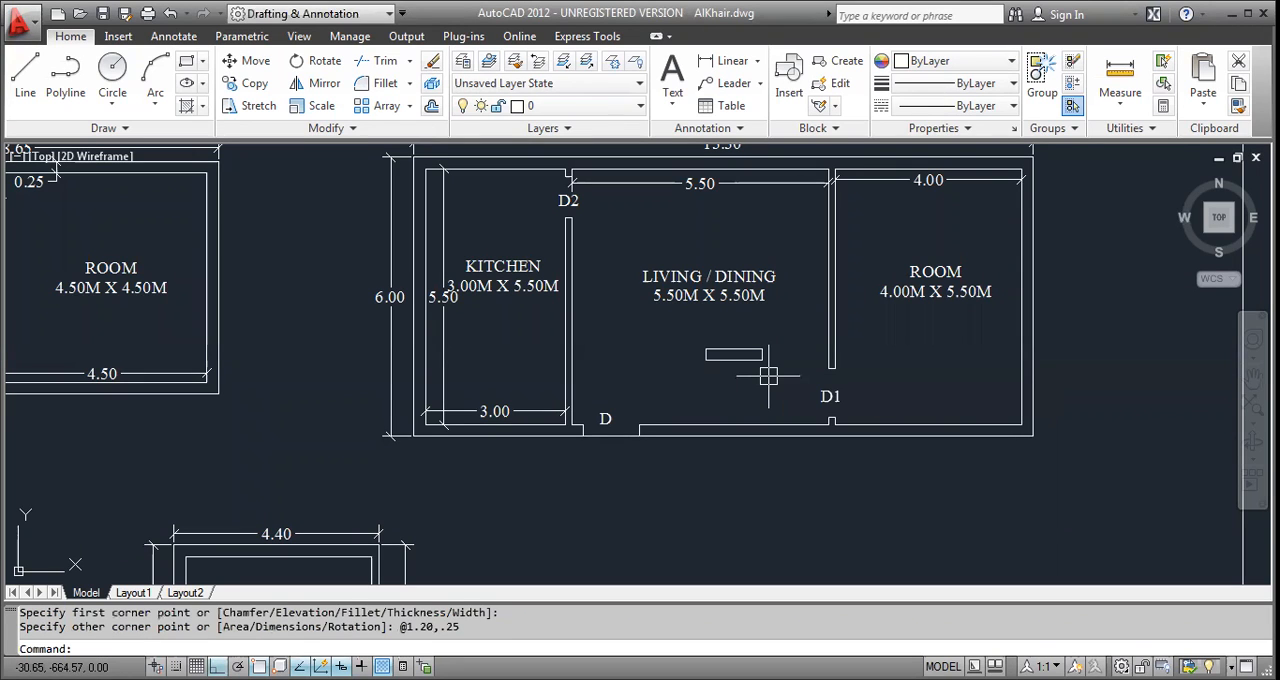
pyautogui.scroll(5, 768, 375)
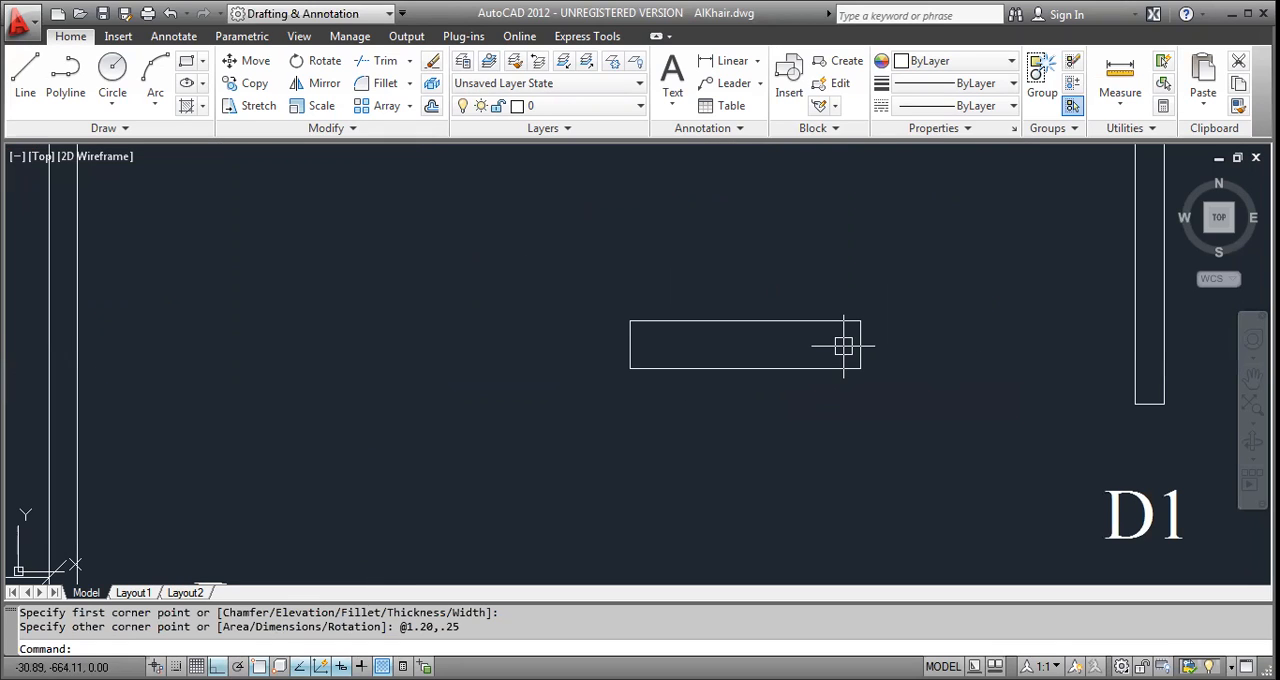
pyautogui.press('Escape')
pyautogui.press('Escape')
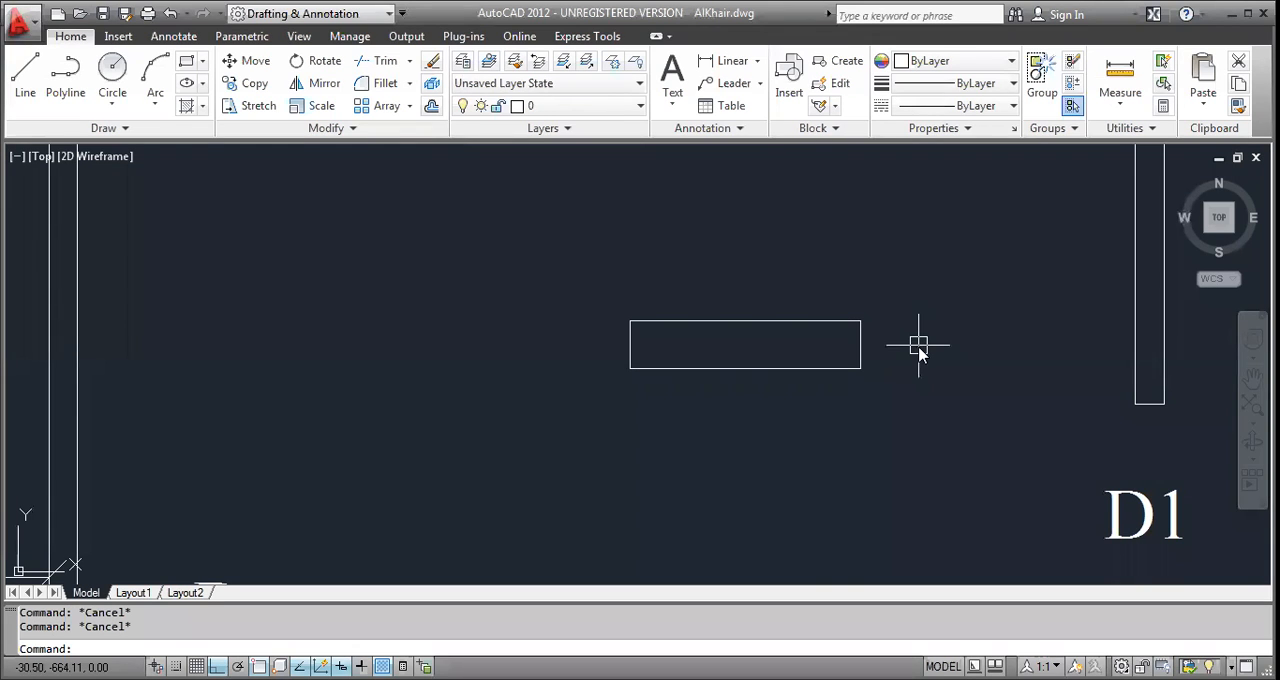
# Start a multiline with its scale set to 0.1 and its justification set to Zero.
pyautogui.write('MI')
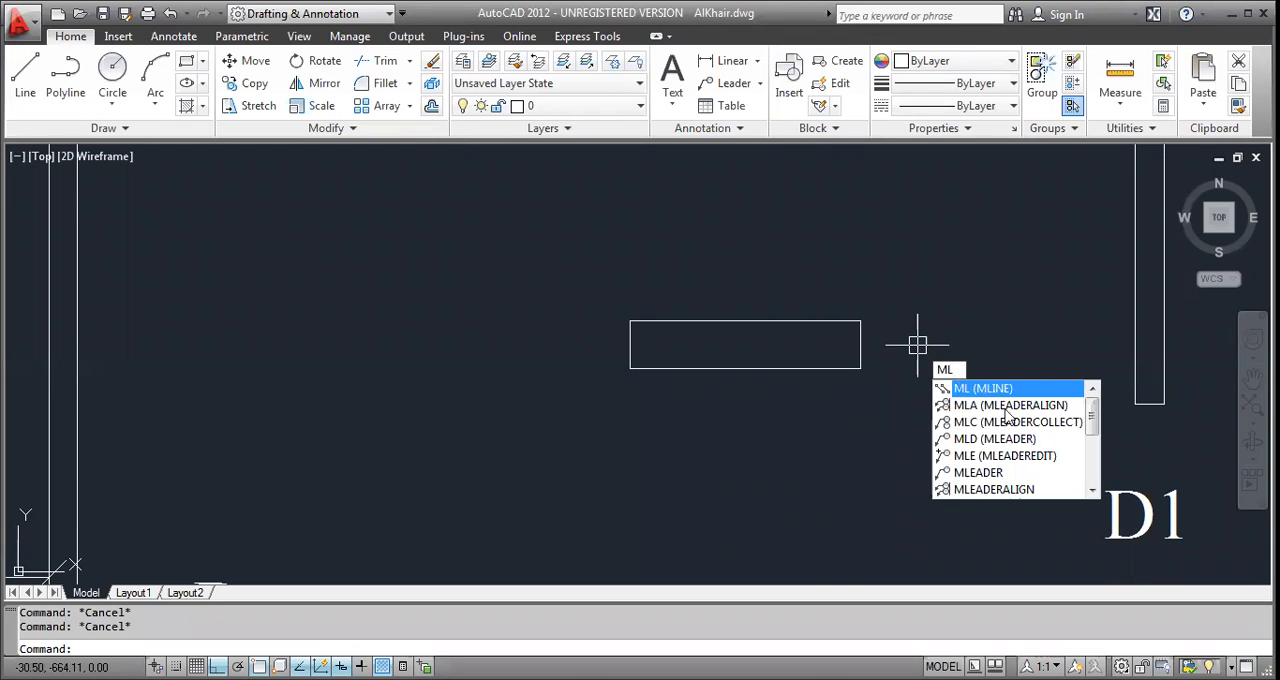
pyautogui.press('Up')
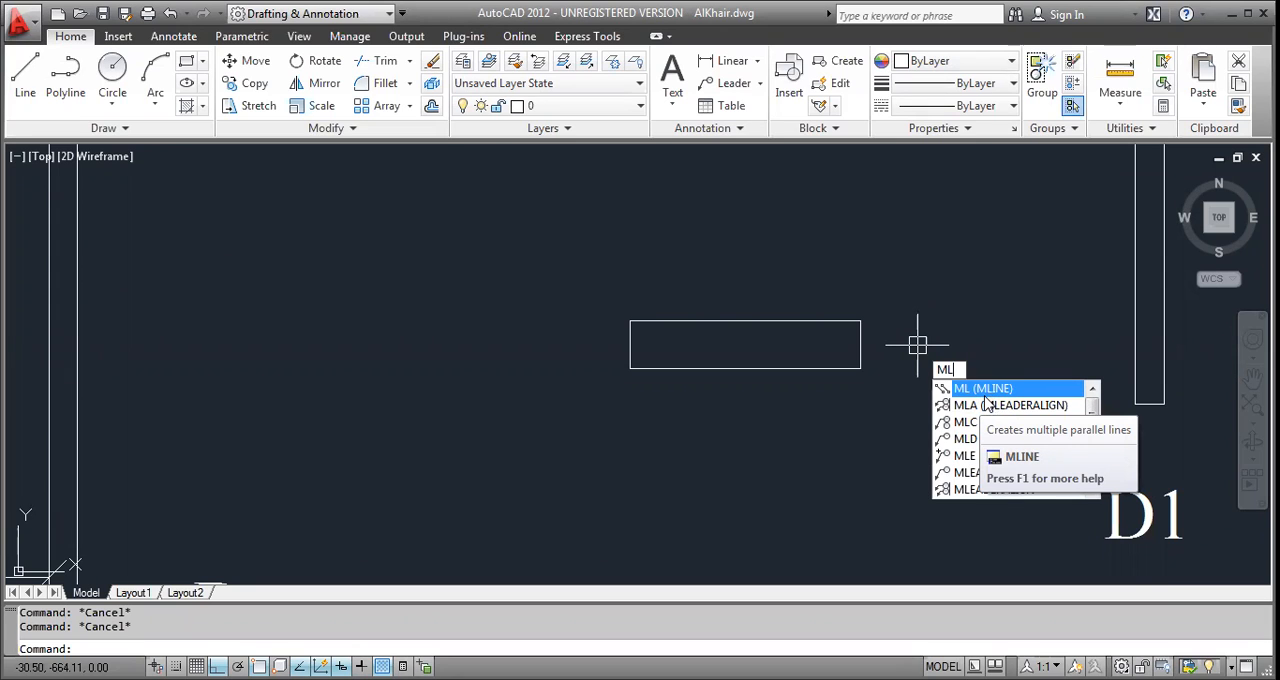
pyautogui.press('Return')
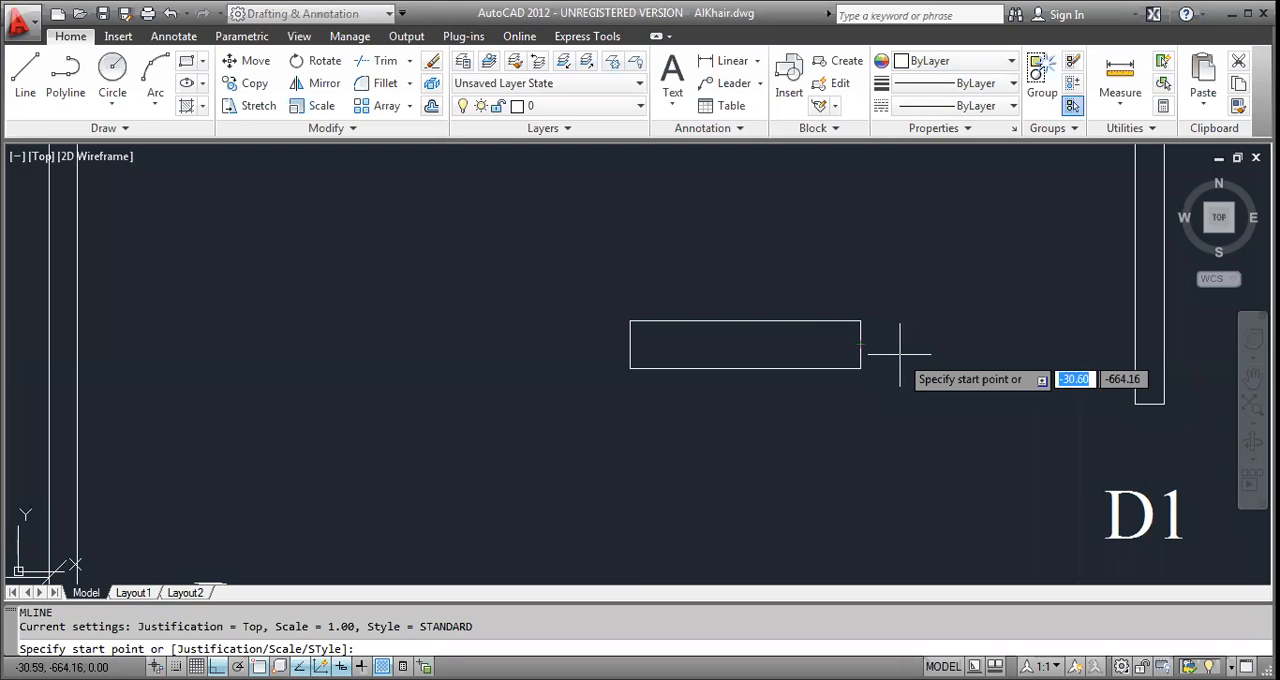
pyautogui.press('BackSpace')
pyautogui.write('s')
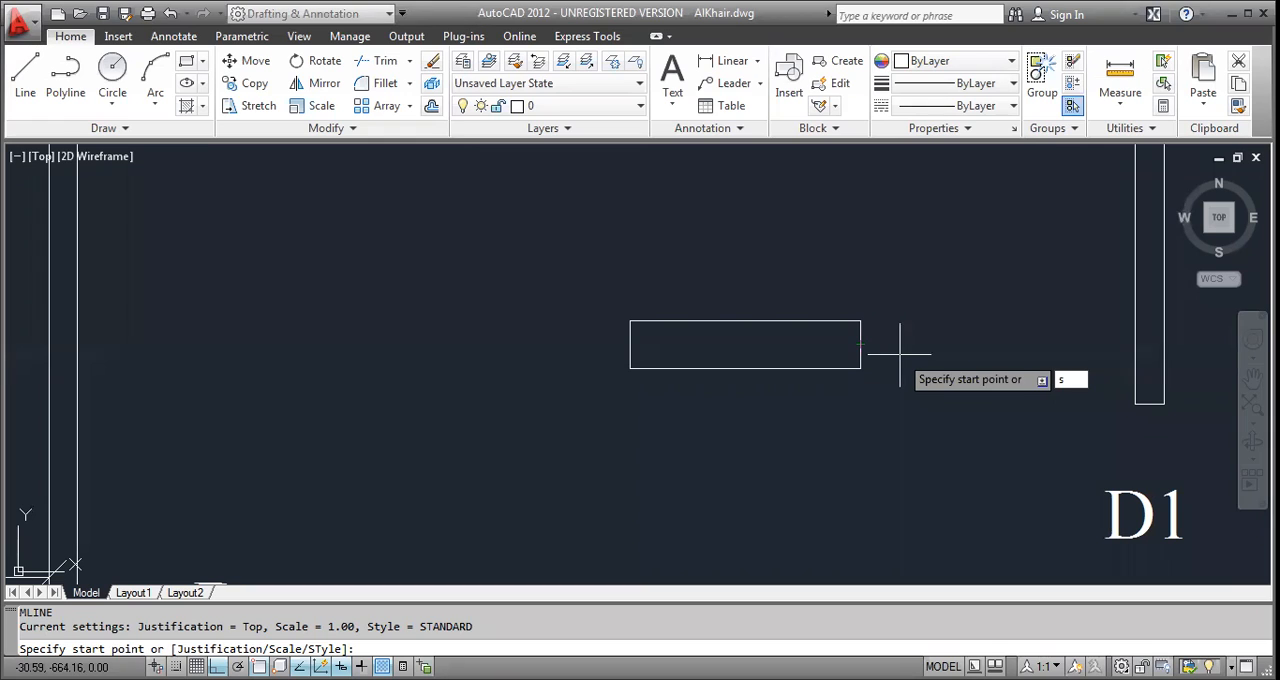
pyautogui.press('Return')
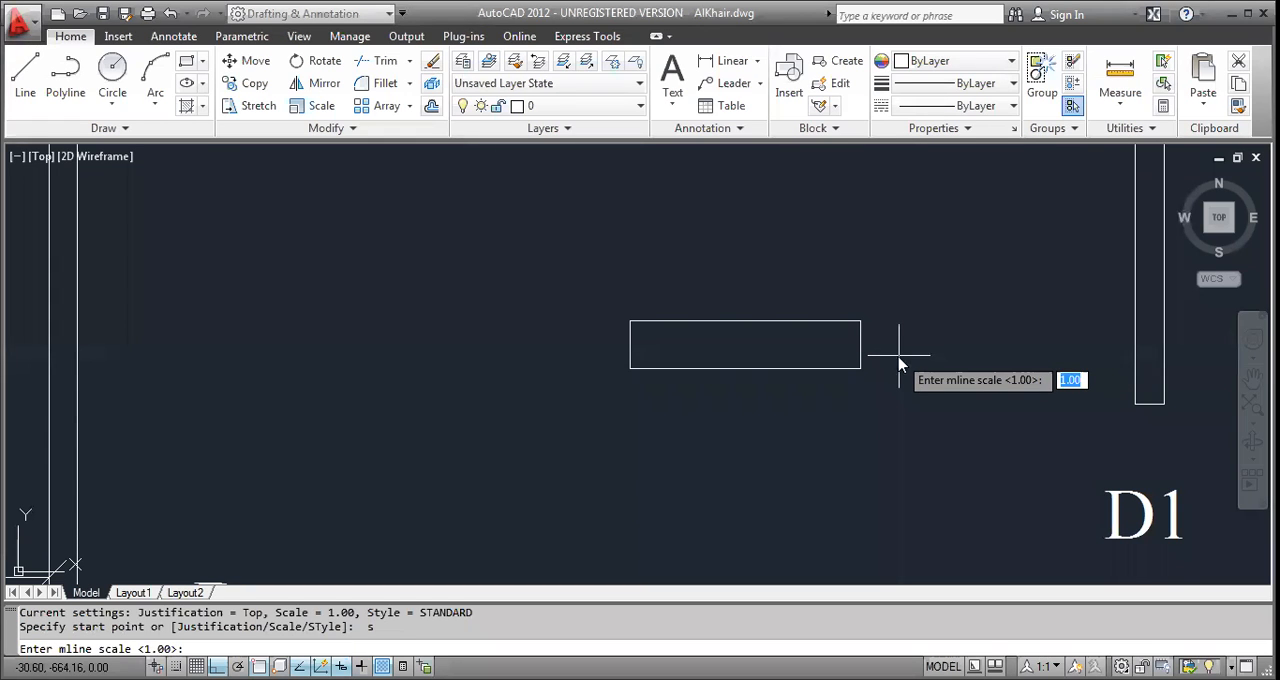
pyautogui.write('.1')
pyautogui.press('Return')
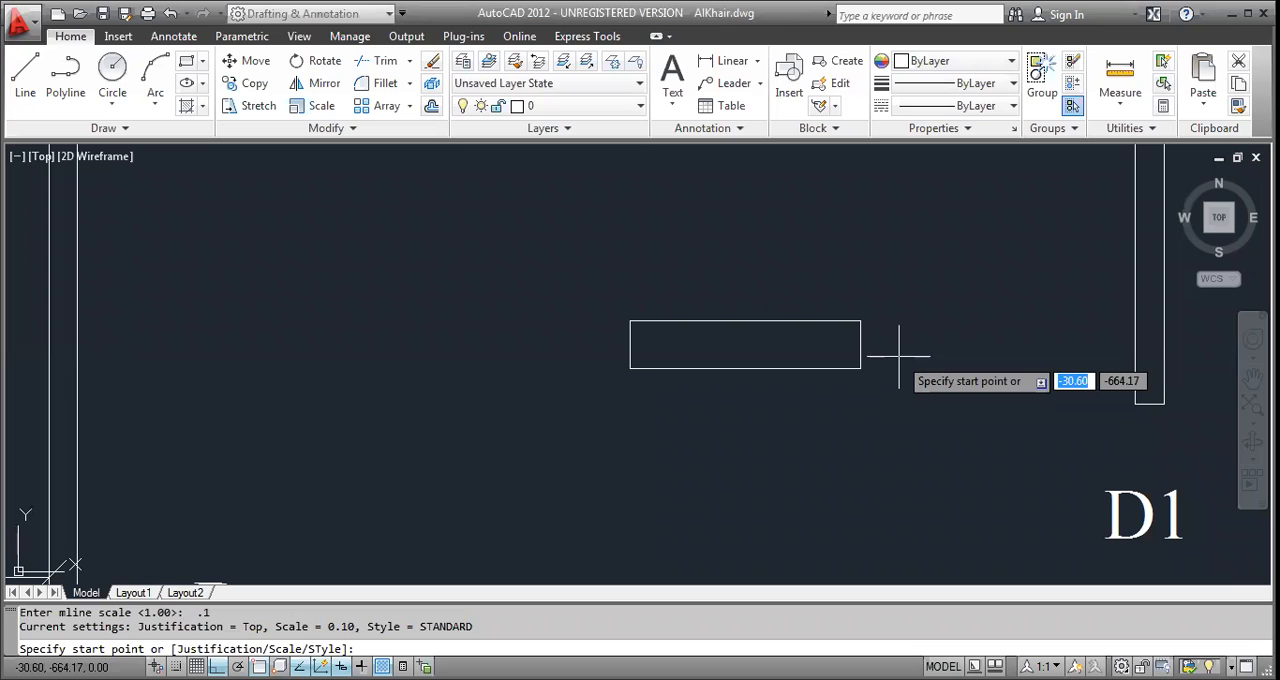
pyautogui.write('j')
pyautogui.press('Return')
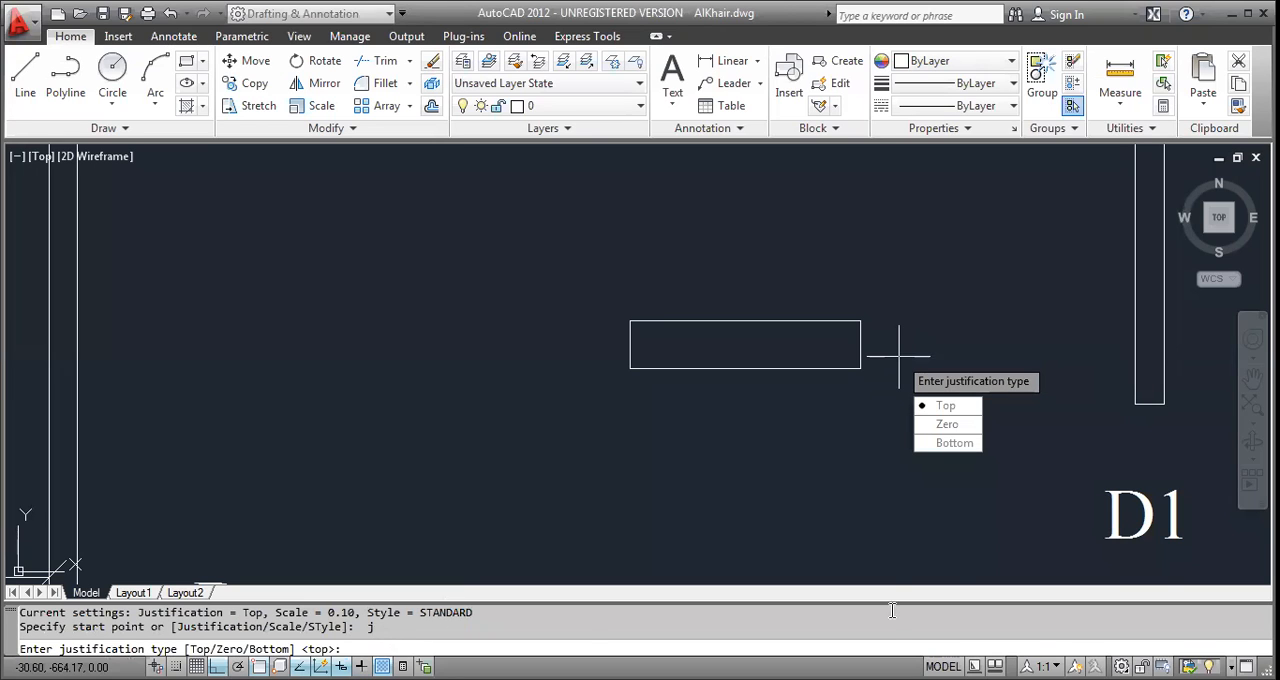
pyautogui.press('Down')
pyautogui.press('Return')
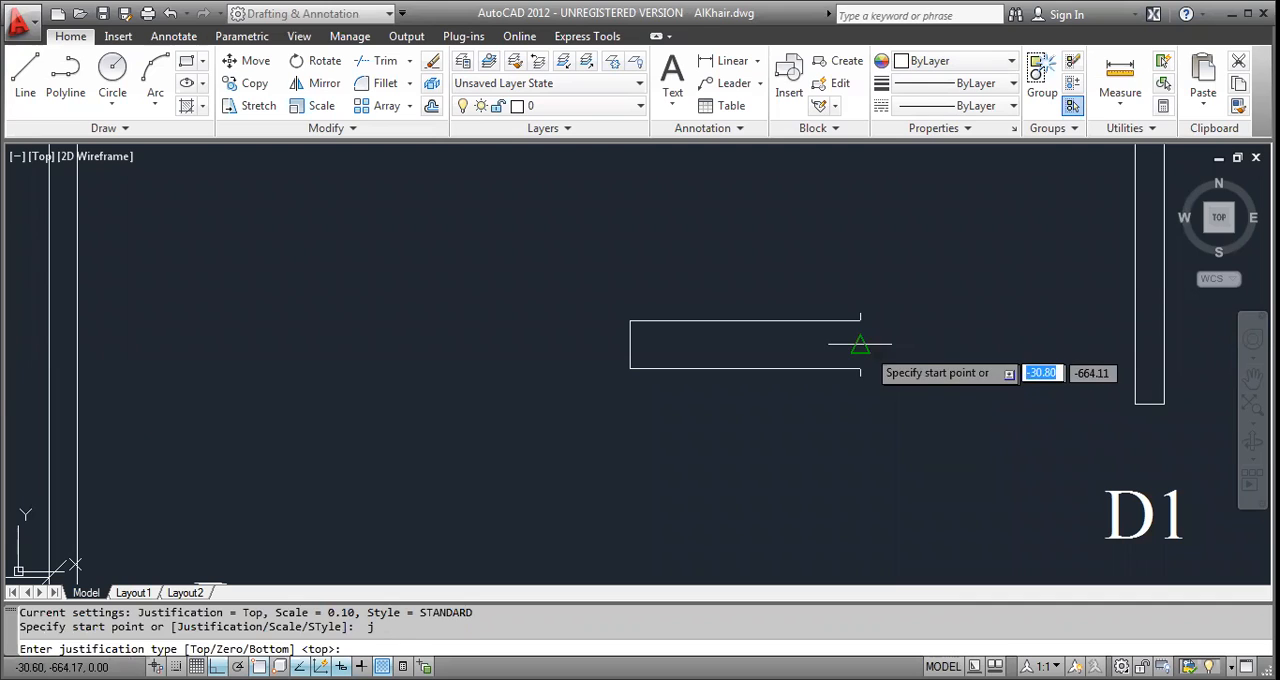
# Draw a trial multiline between the midpoints of the window rectangle's short sides, and erase it.
pyautogui.click(860, 344)
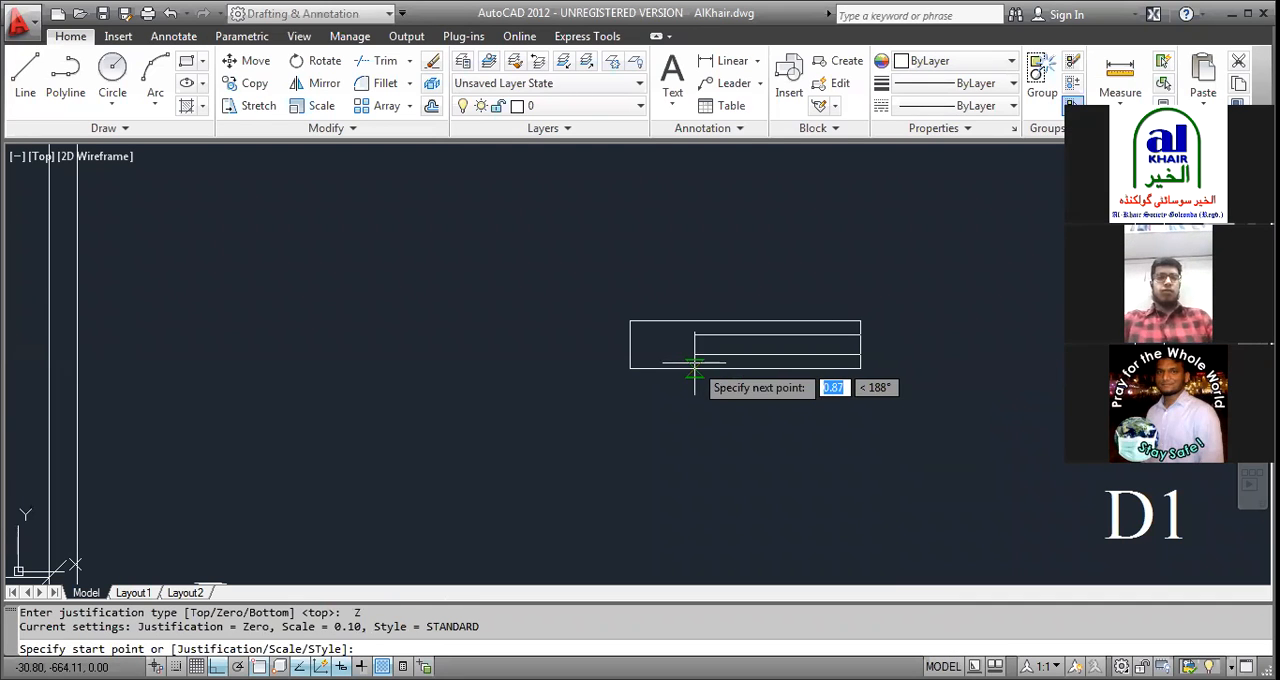
pyautogui.click(634, 346)
pyautogui.press('Escape')
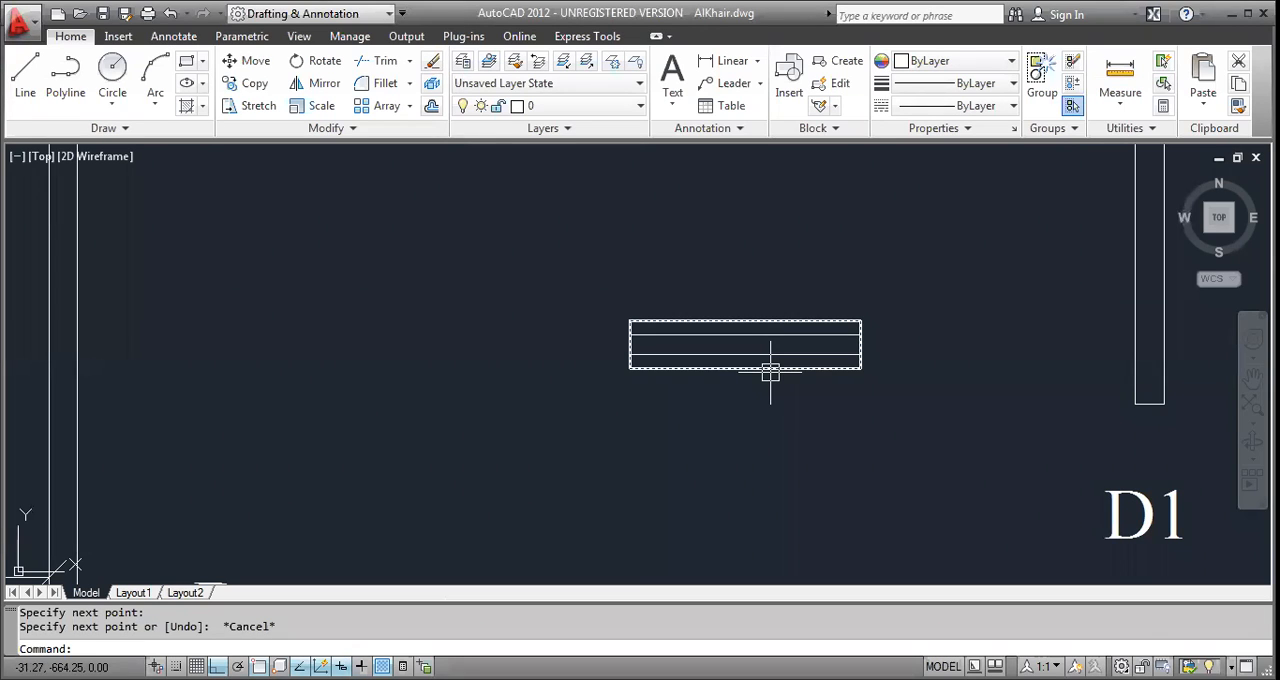
pyautogui.press('Return')
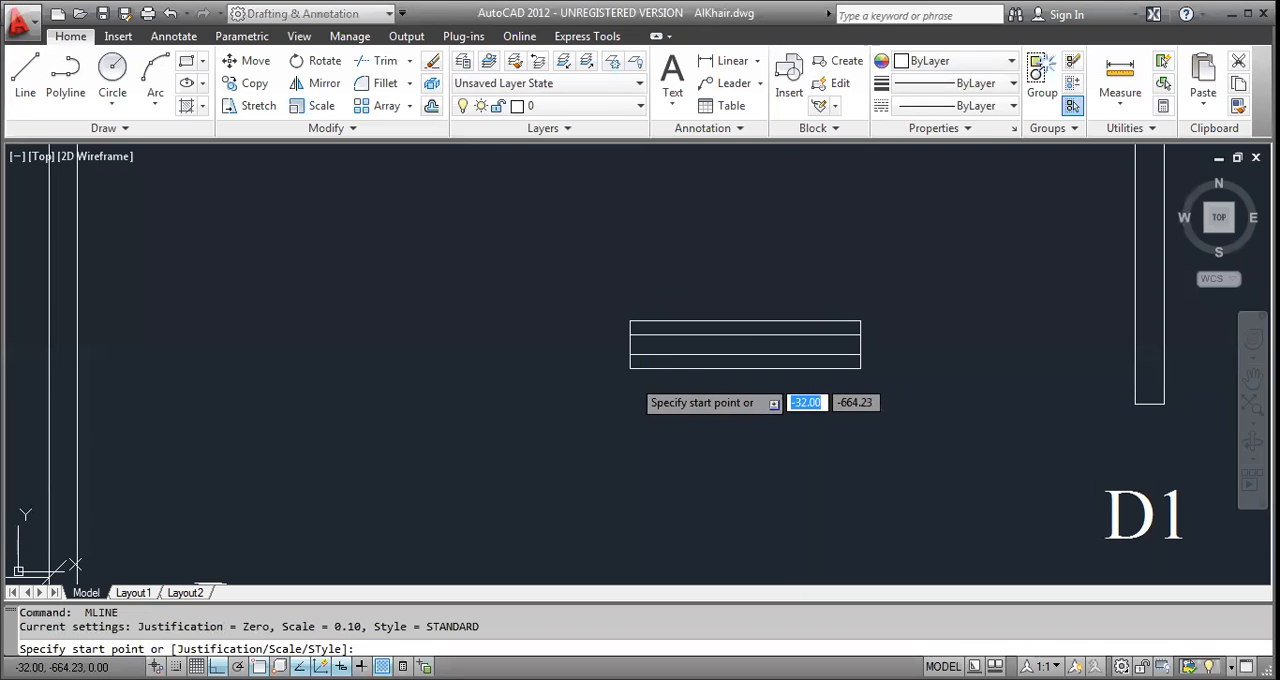
pyautogui.press('Escape')
pyautogui.click(657, 360)
pyautogui.write('e')
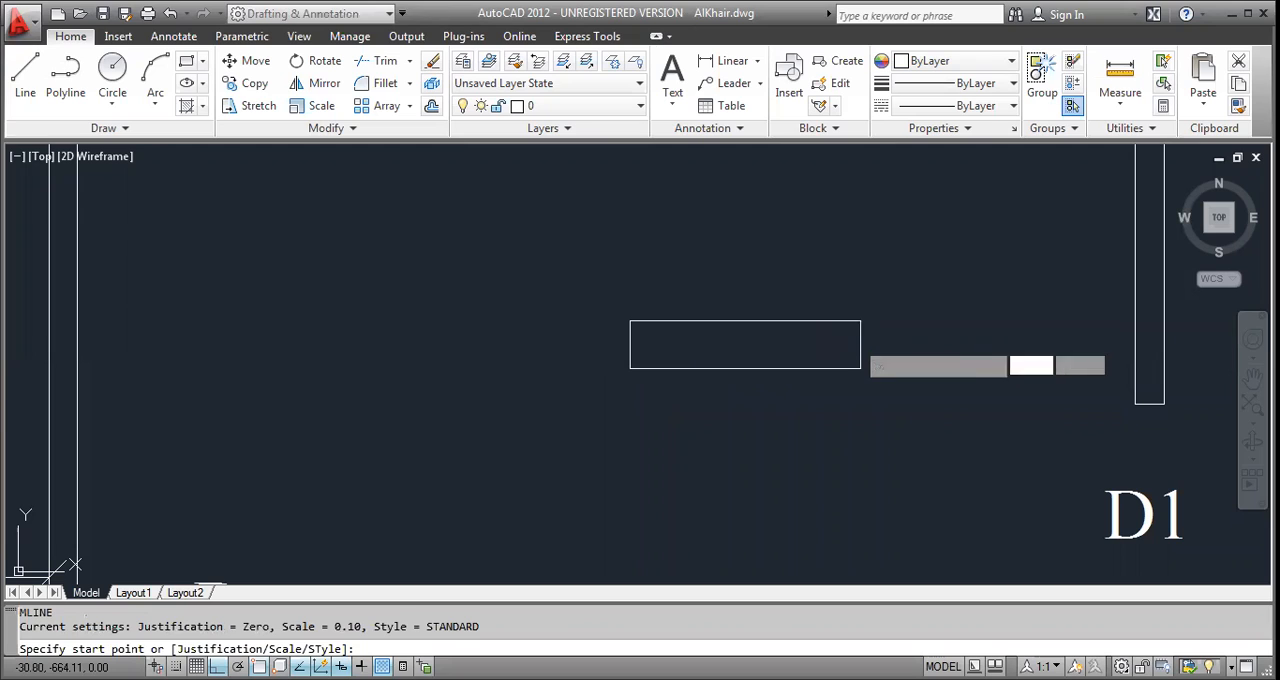
# Draw a 0.10-scale multiline between the midpoints of the window rectangle's short sides.
pyautogui.click(860, 344)
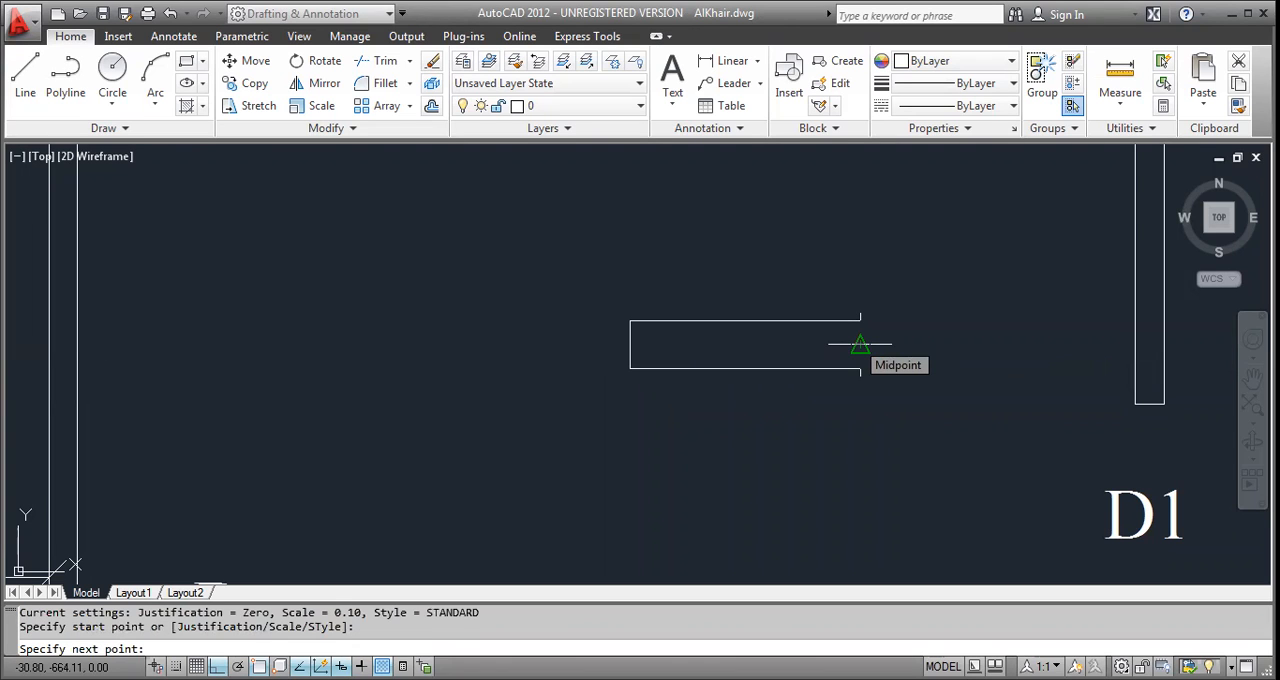
pyautogui.click(620, 349)
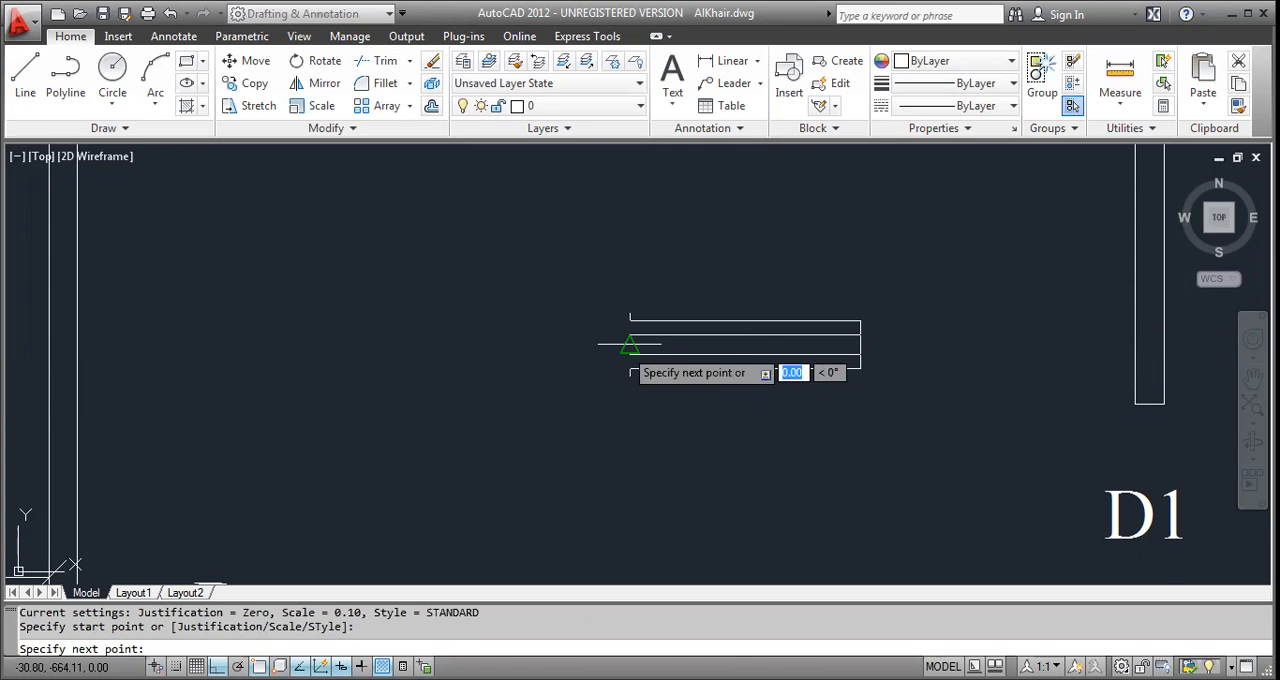
pyautogui.press('Escape')
pyautogui.press('Escape')
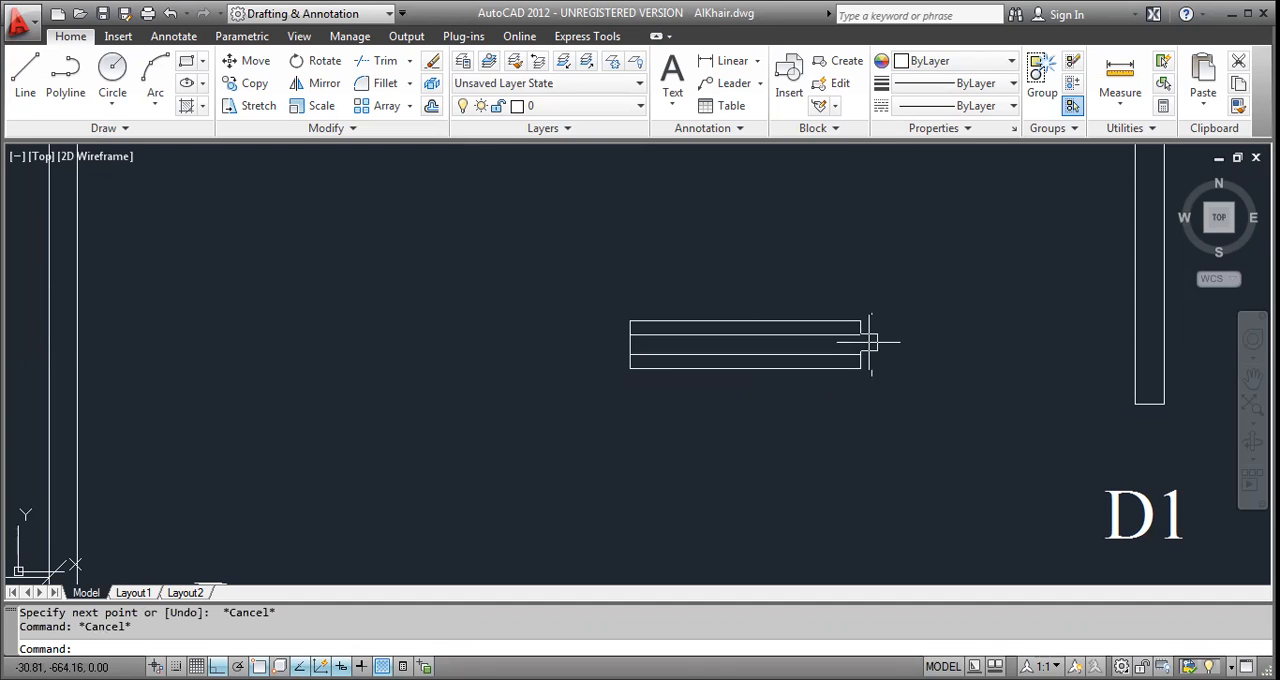
# Move the rectangle and its multiline together as a window into the upper outer wall of the living/dining room.
pyautogui.moveTo(750, 393); pyautogui.dragTo(742, 431, button='middle')
pyautogui.press('Escape')
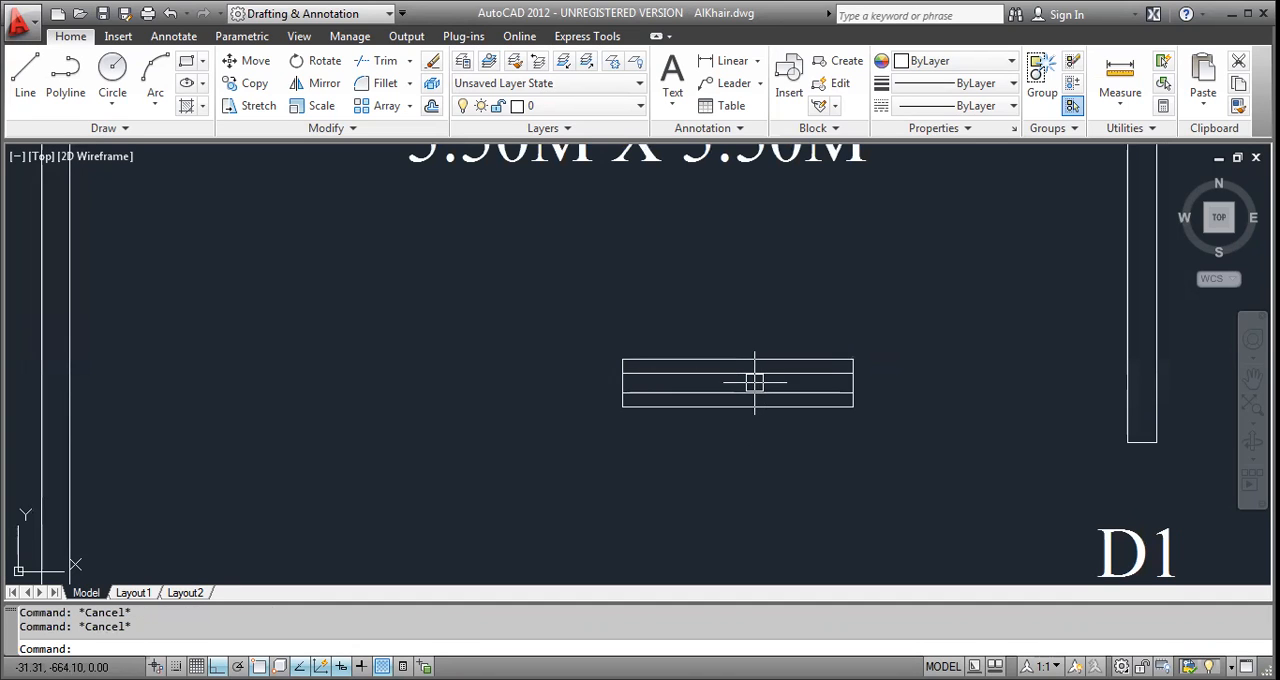
pyautogui.click(760, 331)
pyautogui.click(723, 426)
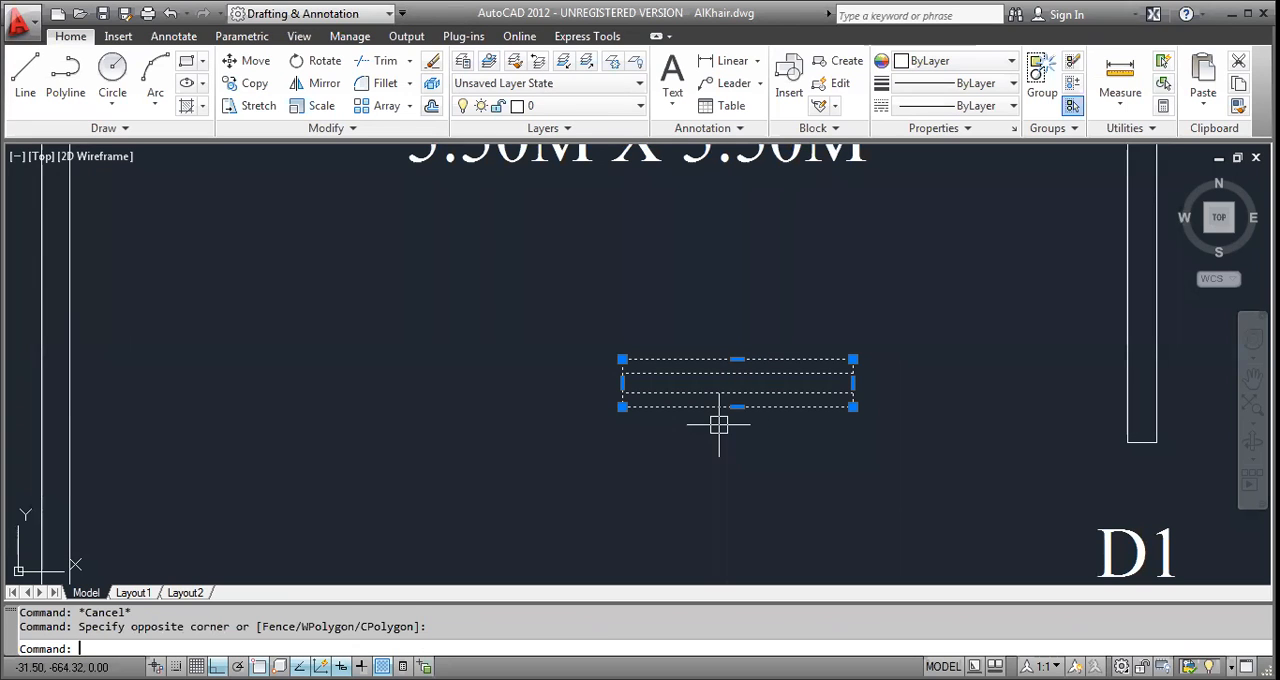
pyautogui.write('m')
pyautogui.press('Return')
pyautogui.click(737, 360)
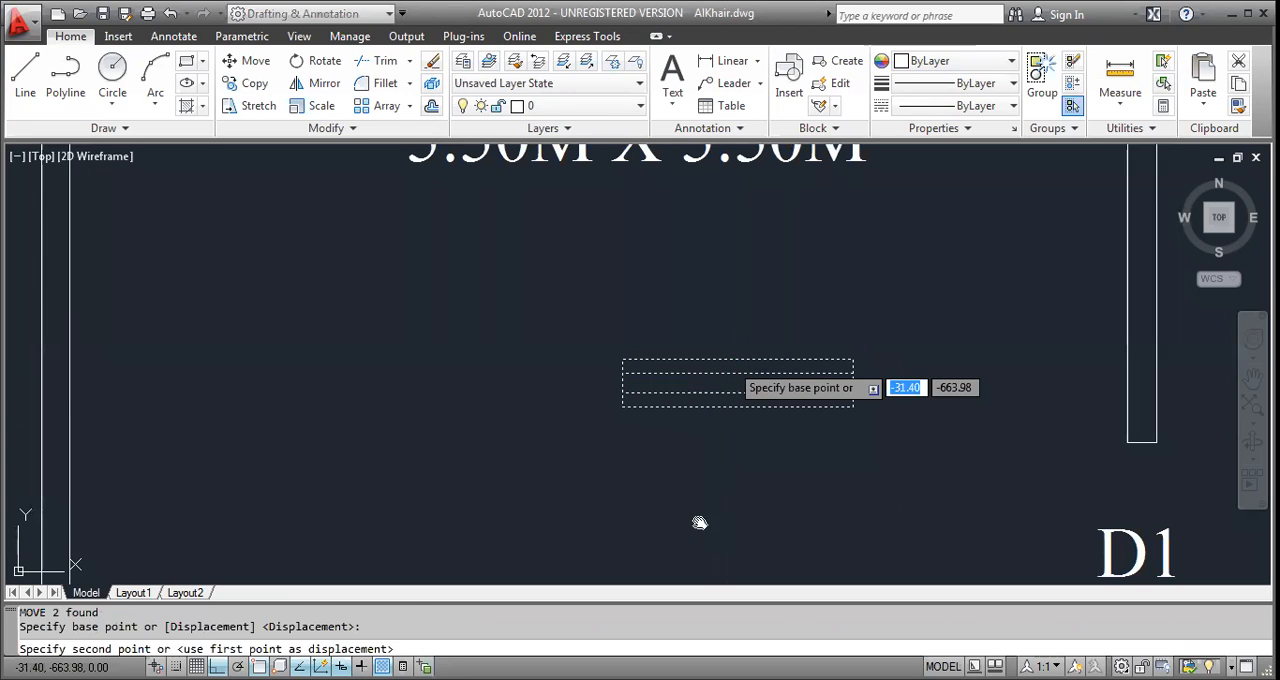
pyautogui.moveTo(722, 313); pyautogui.dragTo(754, 546, button='middle')
pyautogui.scroll(-2, 722, 310)
pyautogui.moveTo(715, 150); pyautogui.dragTo(754, 543, button='middle')
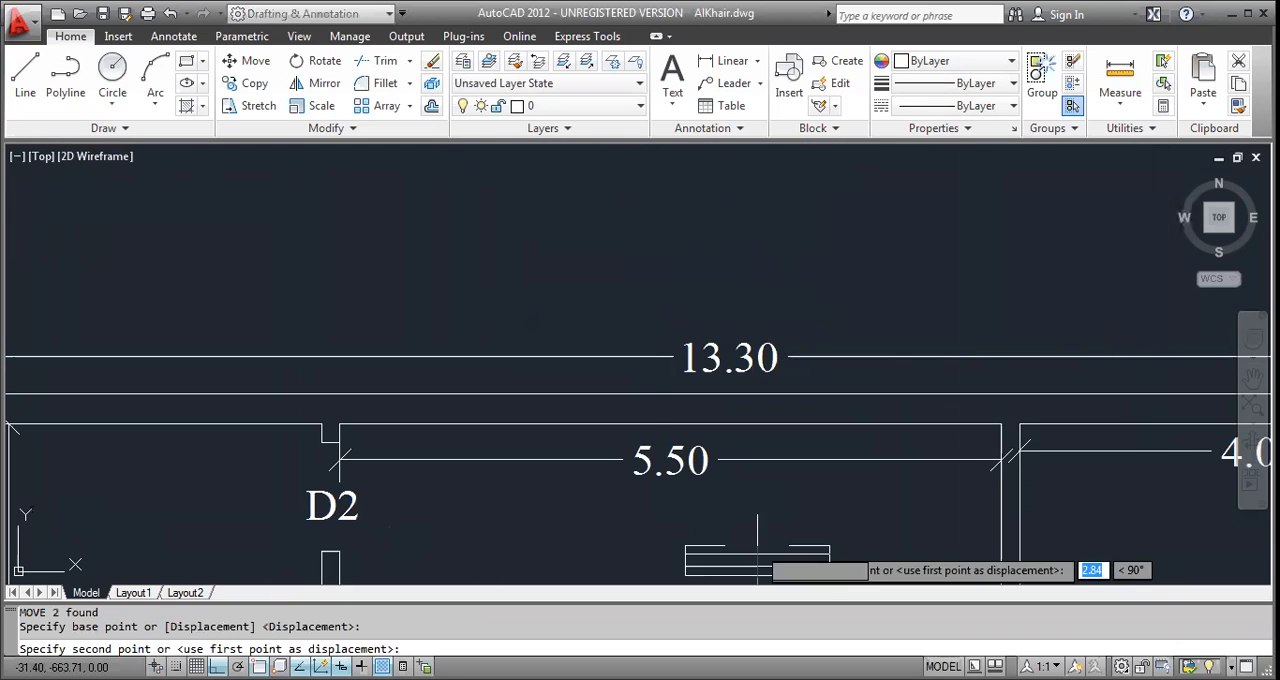
pyautogui.press('Escape')
pyautogui.press('Escape')
# Copy the window horizontally along the upper outer wall to above the 4.00M X 5.50M room.
pyautogui.moveTo(707, 440); pyautogui.dragTo(608, 400, button='middle')
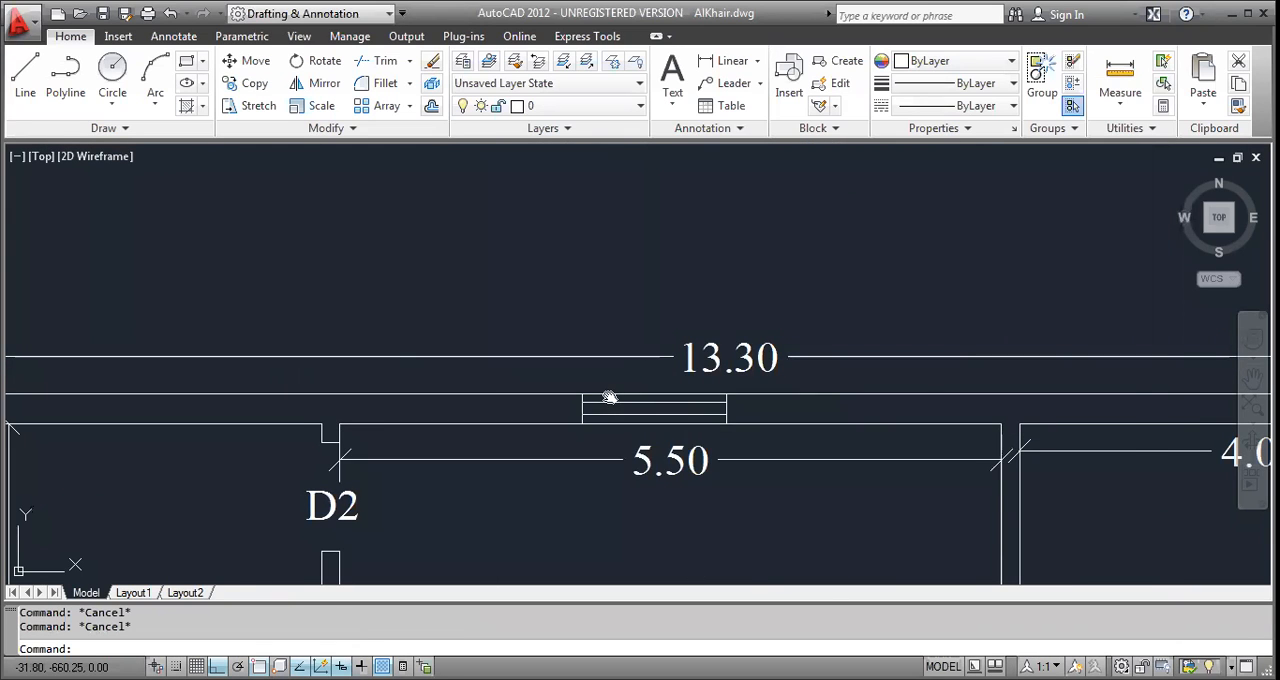
pyautogui.click(468, 343)
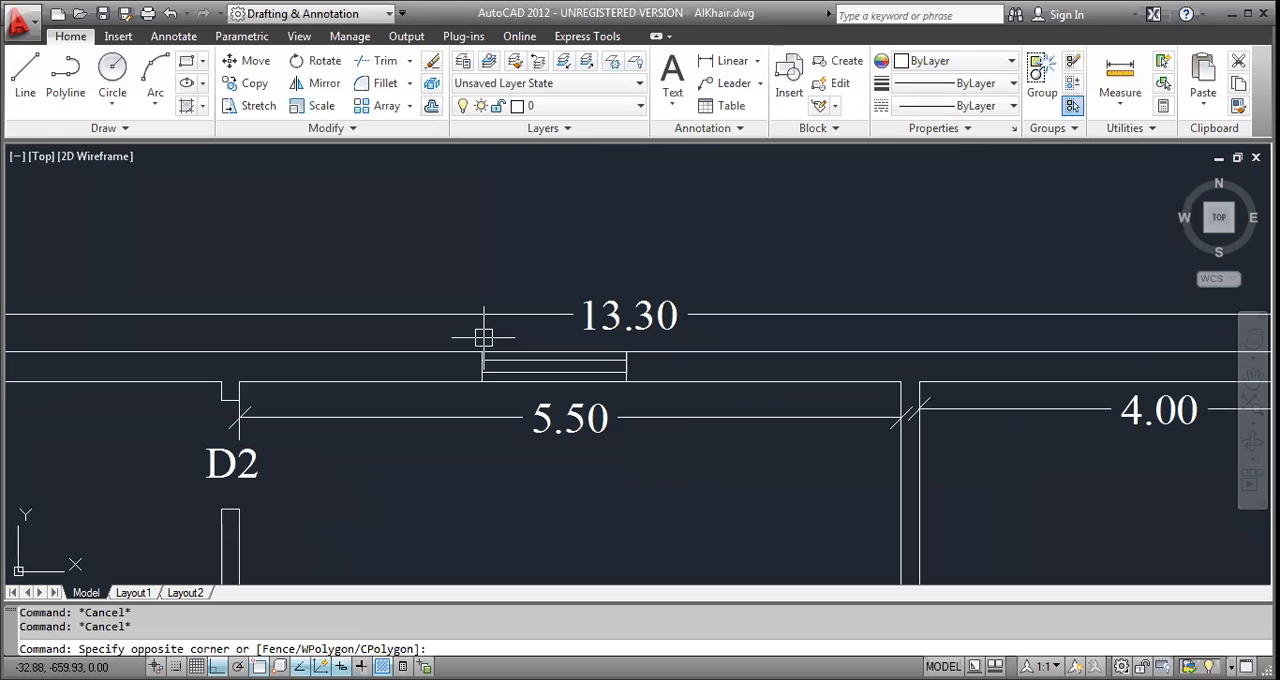
pyautogui.click(686, 423)
pyautogui.write('co')
pyautogui.press('Return')
pyautogui.click(612, 471)
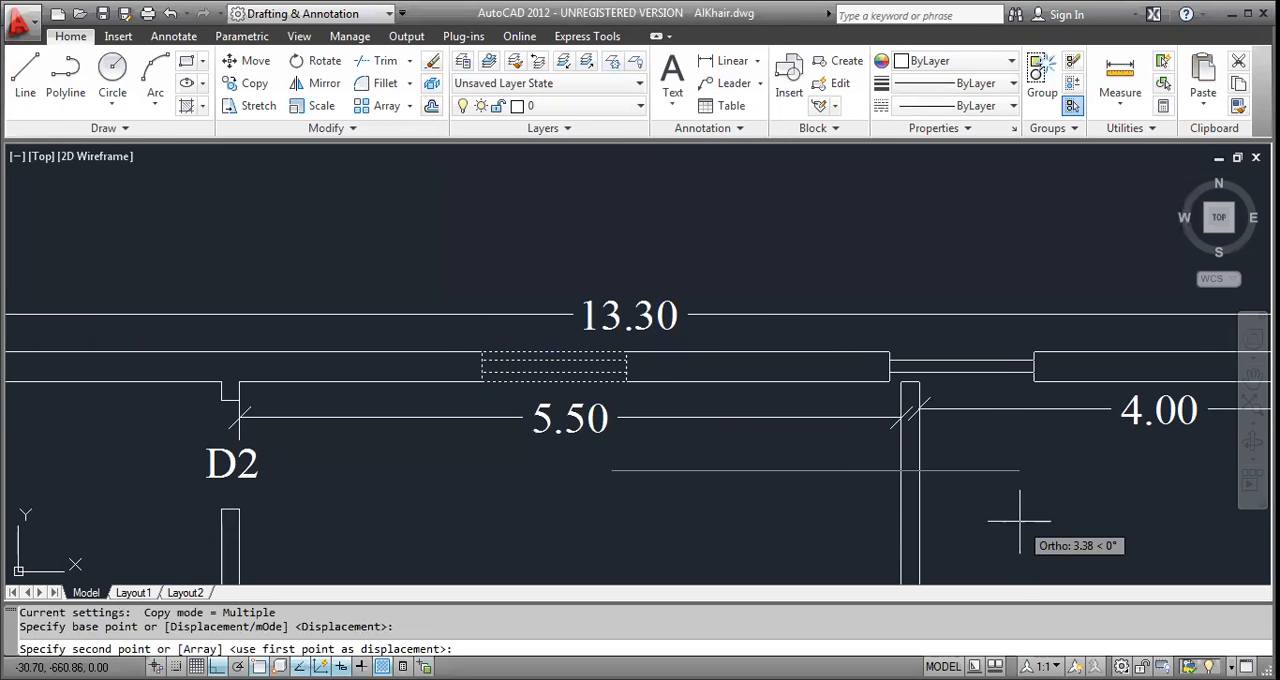
pyautogui.moveTo(1014, 517); pyautogui.dragTo(751, 537, button='middle')
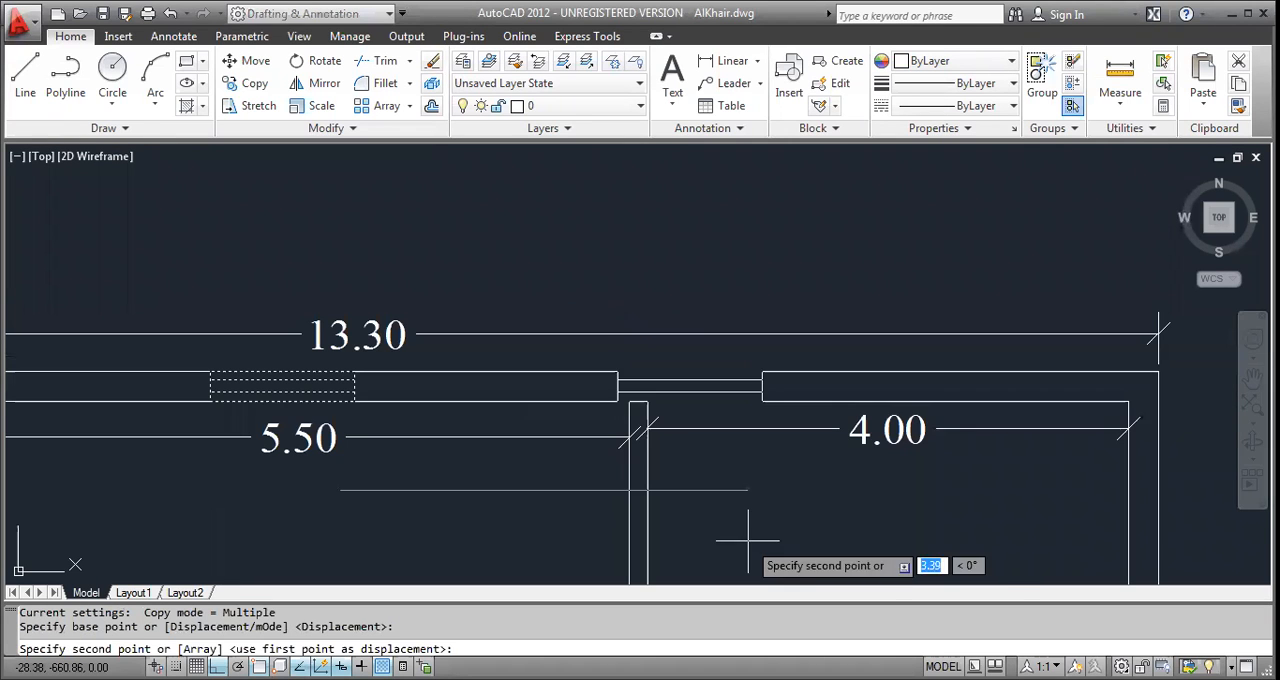
pyautogui.click(944, 534)
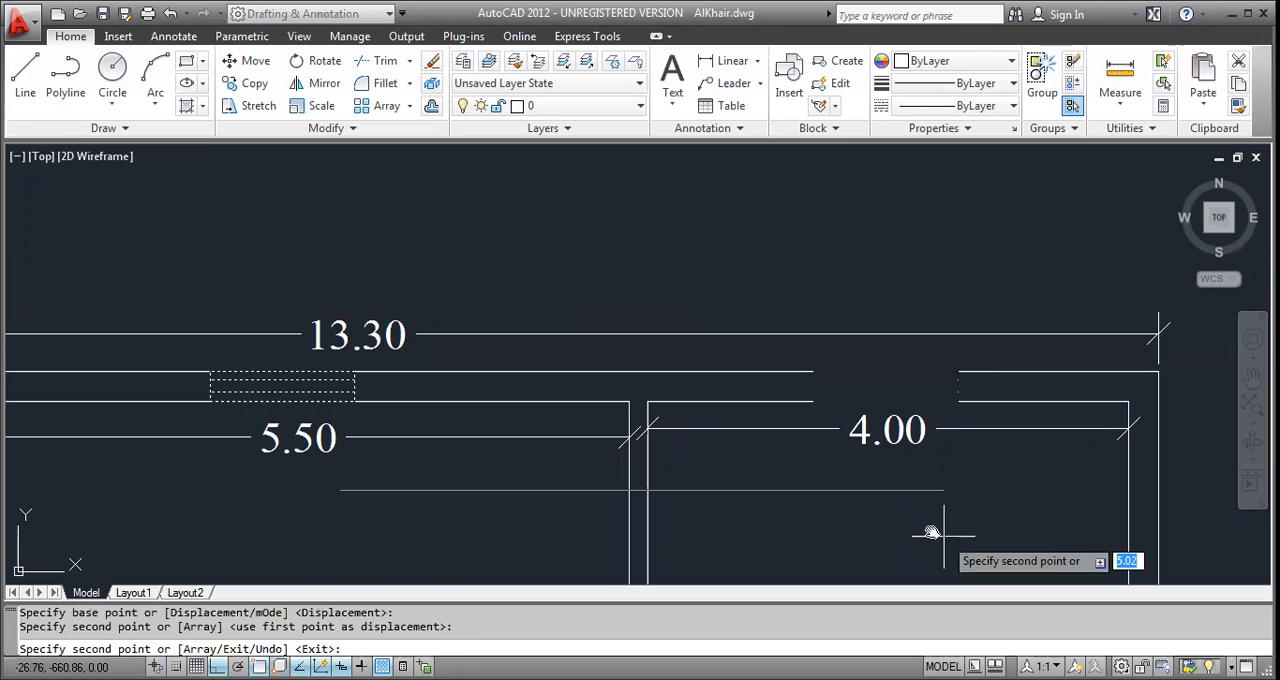
pyautogui.press('Escape')
# Copy the window from the upper wall straight down into the 4.00M X 5.50M room.
pyautogui.moveTo(886, 523)
pyautogui.mouseDown(button='middle')
pyautogui.moveTo(803, 507)
pyautogui.moveTo(860, 506)
pyautogui.mouseUp(button='middle')
pyautogui.press('Escape')
pyautogui.click(689, 339)
pyautogui.click(930, 427)
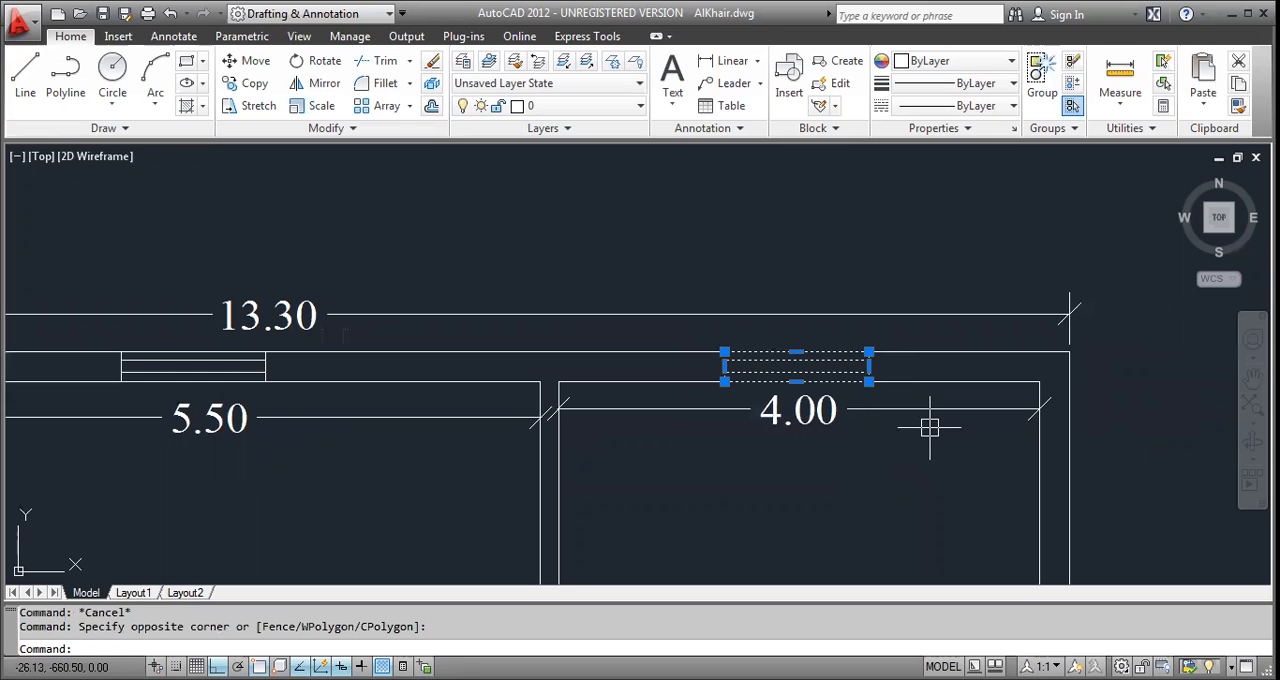
pyautogui.write('co')
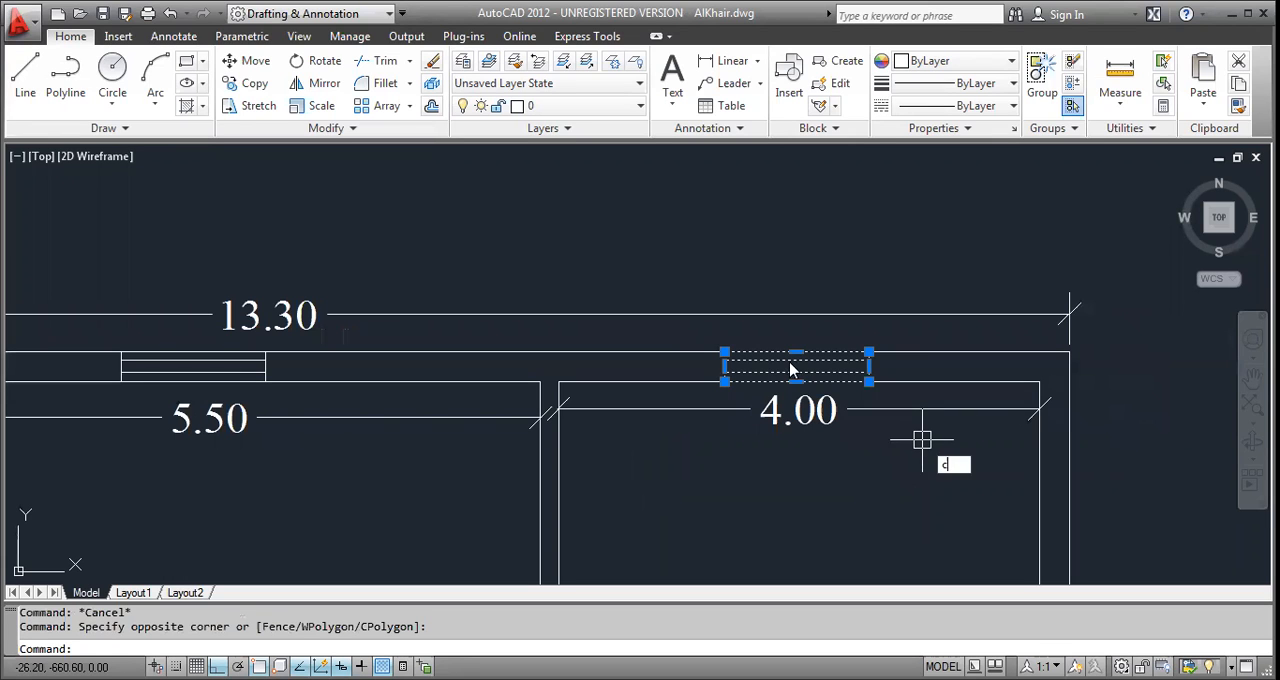
pyautogui.press('Return')
pyautogui.click(926, 440)
pyautogui.moveTo(926, 440); pyautogui.dragTo(946, 287, button='middle')
pyautogui.click(775, 460)
pyautogui.press('Escape')
pyautogui.press('Escape')
# Rotate the window copy inside the 4.00M X 5.50M room by 270° about its lower long side's midpoint.
pyautogui.moveTo(1091, 523); pyautogui.dragTo(846, 457, button='middle')
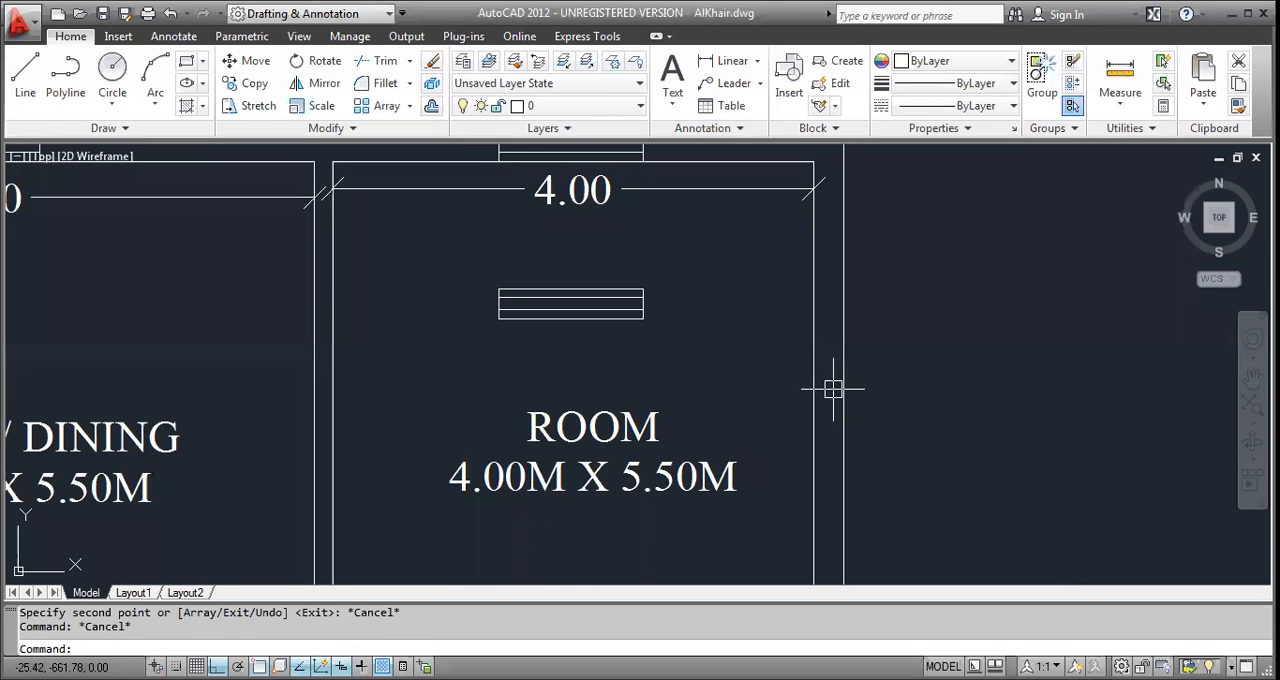
pyautogui.click(697, 350)
pyautogui.click(555, 280)
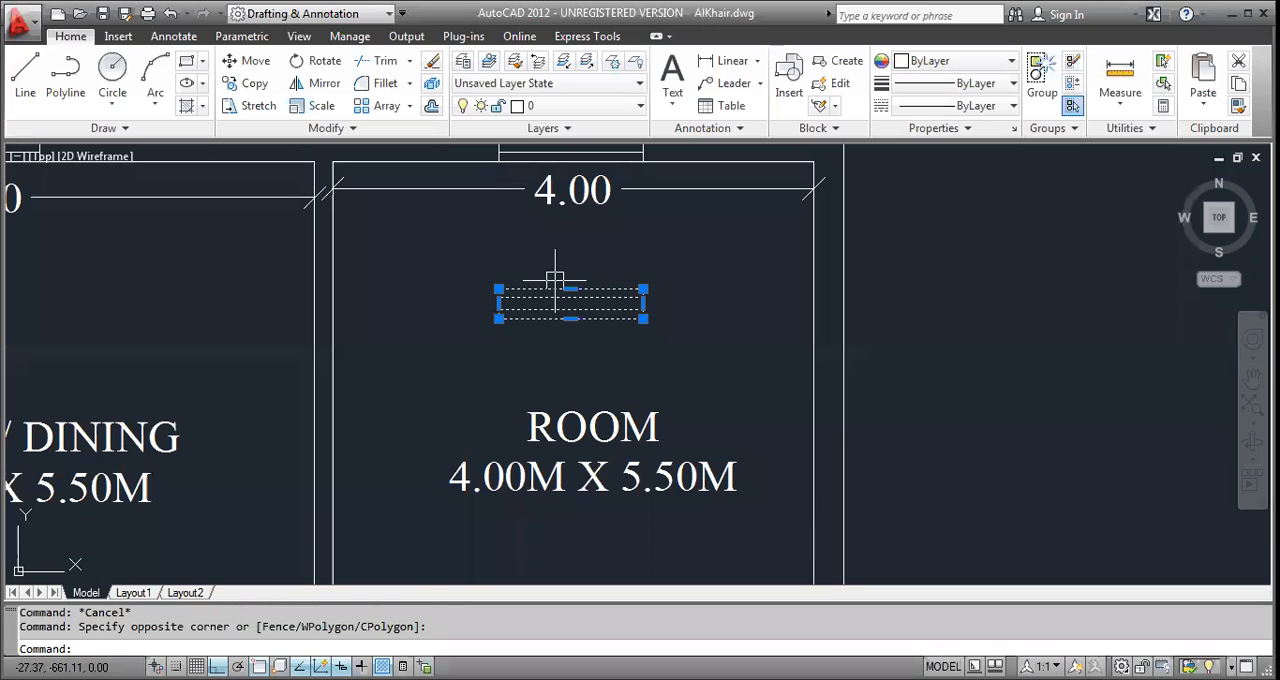
pyautogui.write('ro')
pyautogui.press('Return')
pyautogui.click(571, 320)
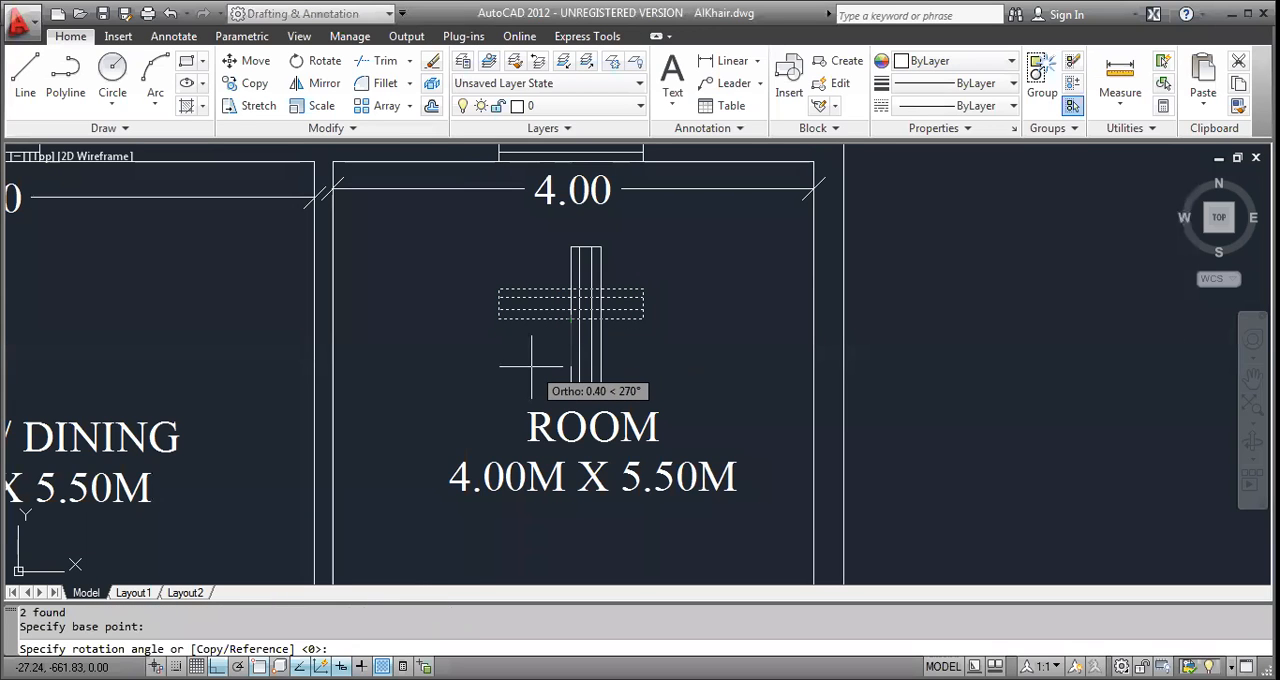
pyautogui.click(570, 512)
# Move the vertical window from its long side's midpoint into the right outer wall of the 4.00M X 5.50M room.
pyautogui.click(686, 326)
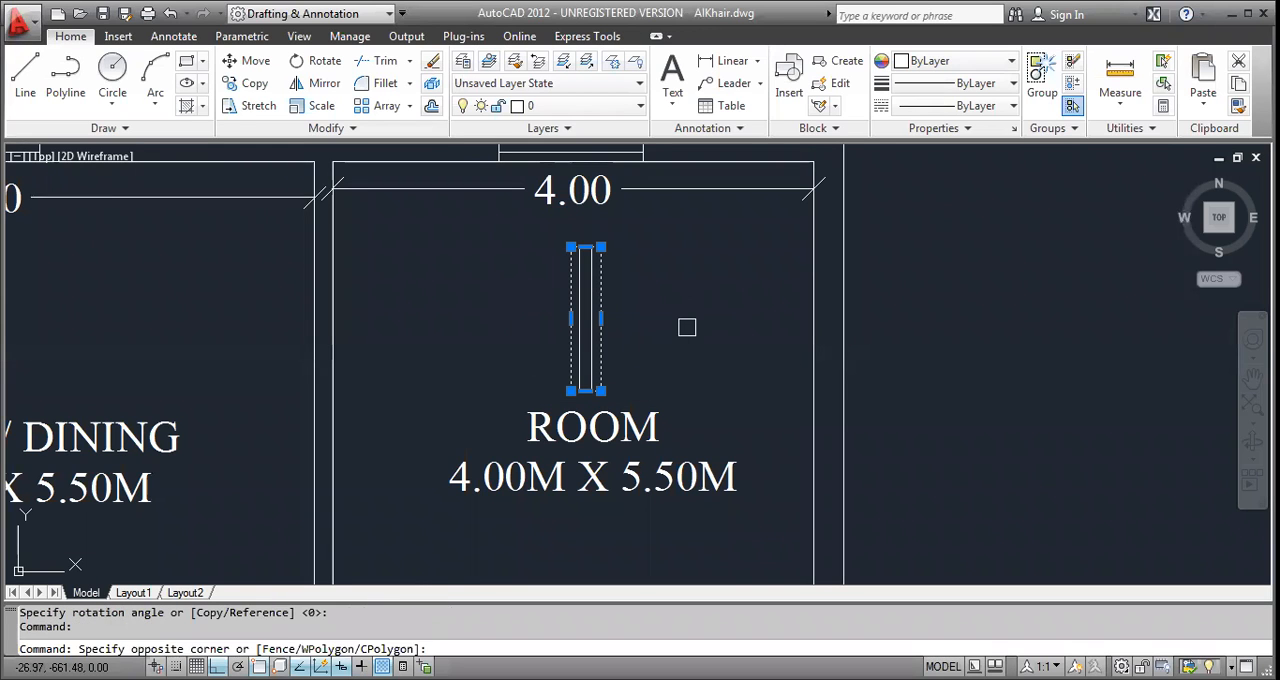
pyautogui.click(491, 337)
pyautogui.write('m')
pyautogui.press('Return')
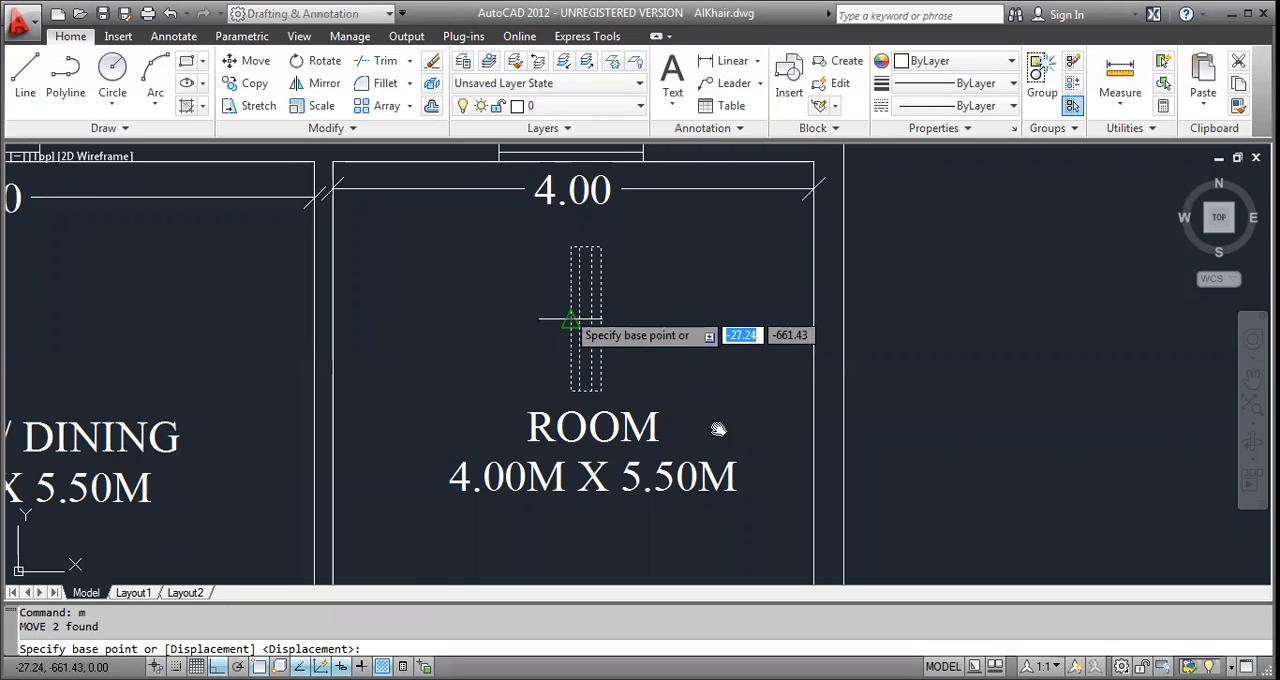
pyautogui.click(570, 320)
pyautogui.moveTo(715, 425); pyautogui.dragTo(724, 333, button='middle')
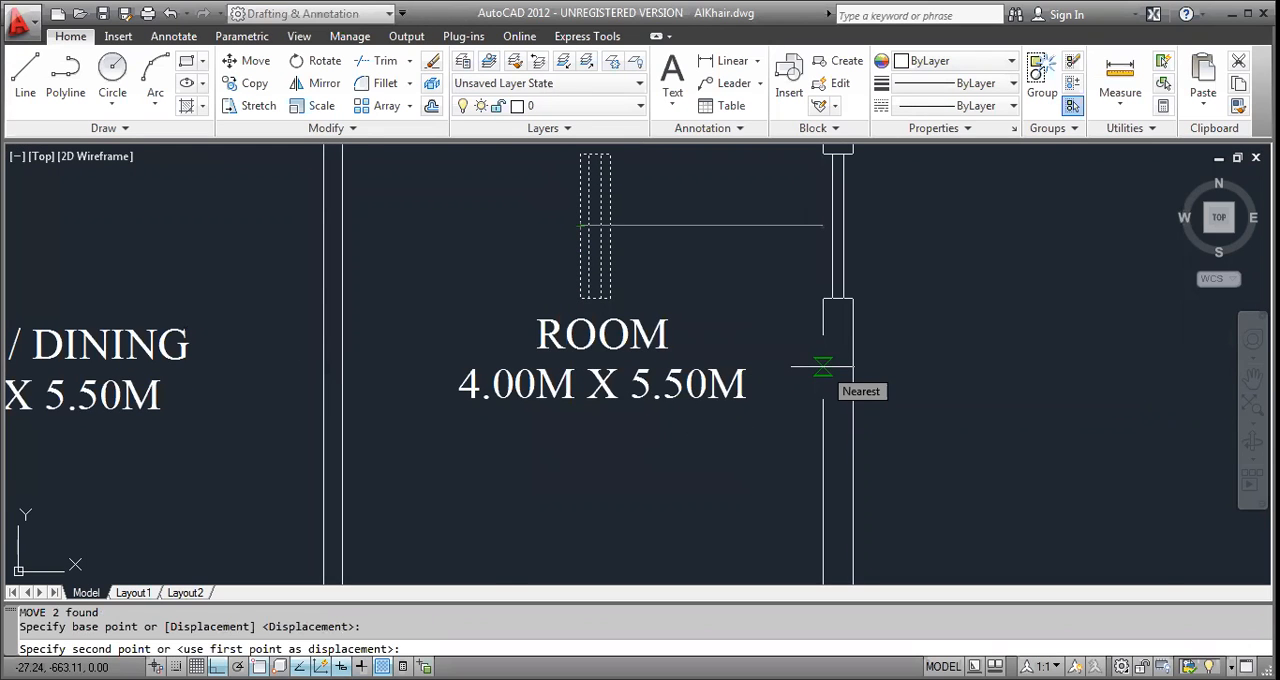
pyautogui.scroll(-2, 822, 368)
pyautogui.click(826, 420)
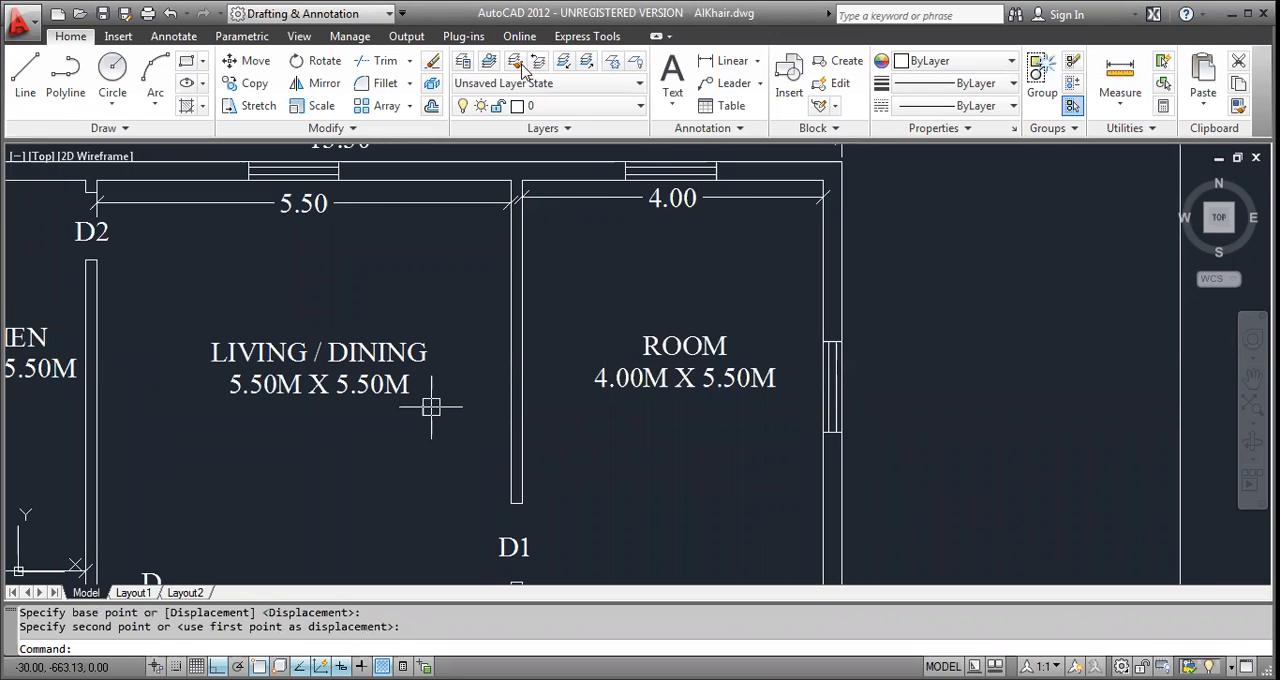
# Examine the L-shaped reference plan's room sizes and door openings and compare them with its redrawn version.
pyautogui.moveTo(465, 282); pyautogui.dragTo(489, 297, button='middle')
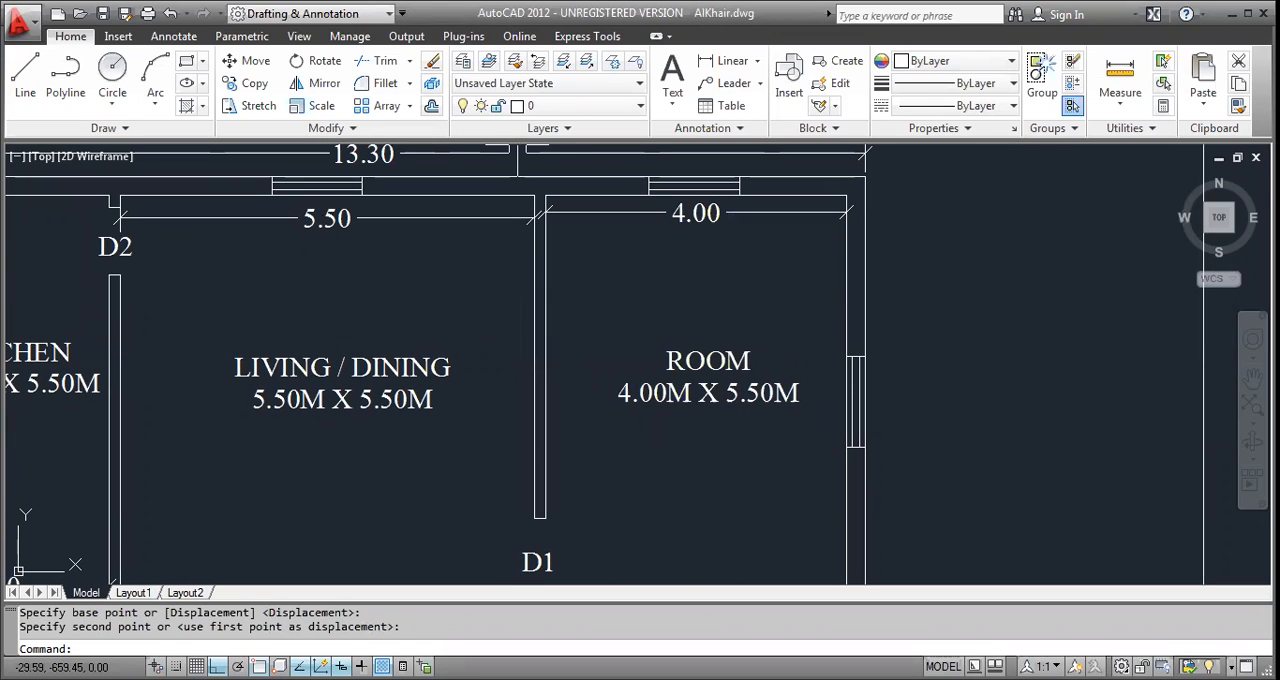
pyautogui.scroll(-2, 691, 217)
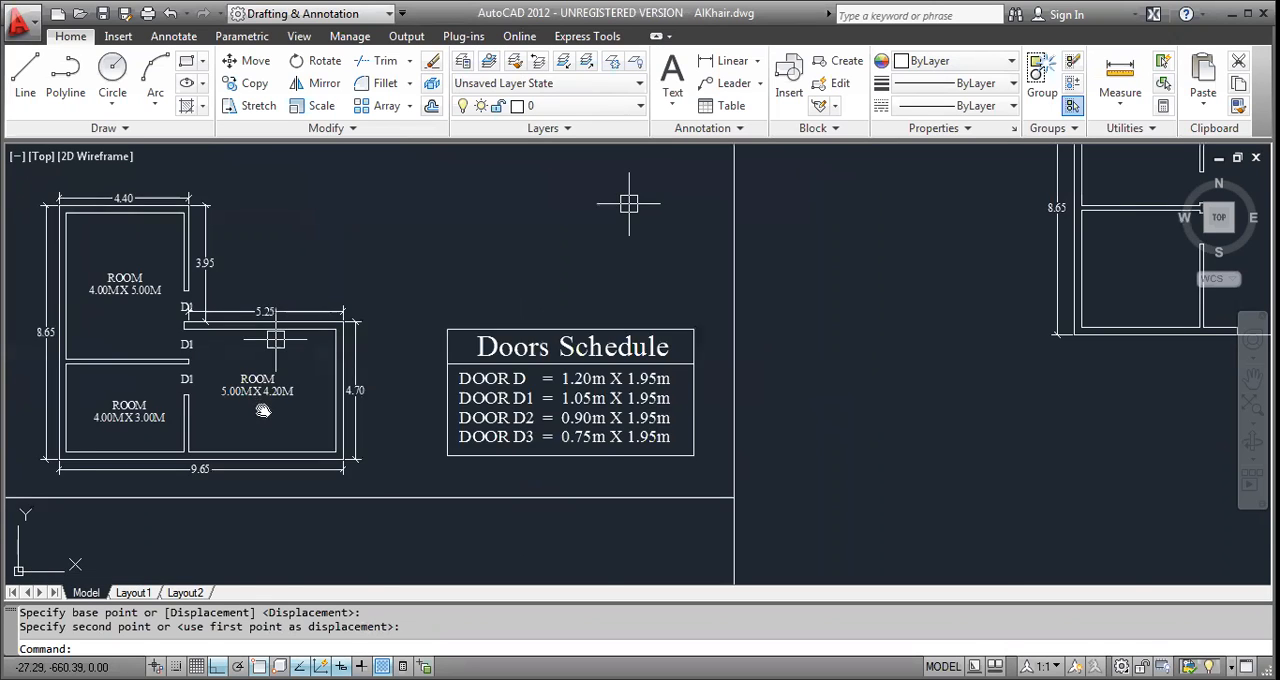
pyautogui.scroll(5, 240, 375)
pyautogui.scroll(-2, 237, 371)
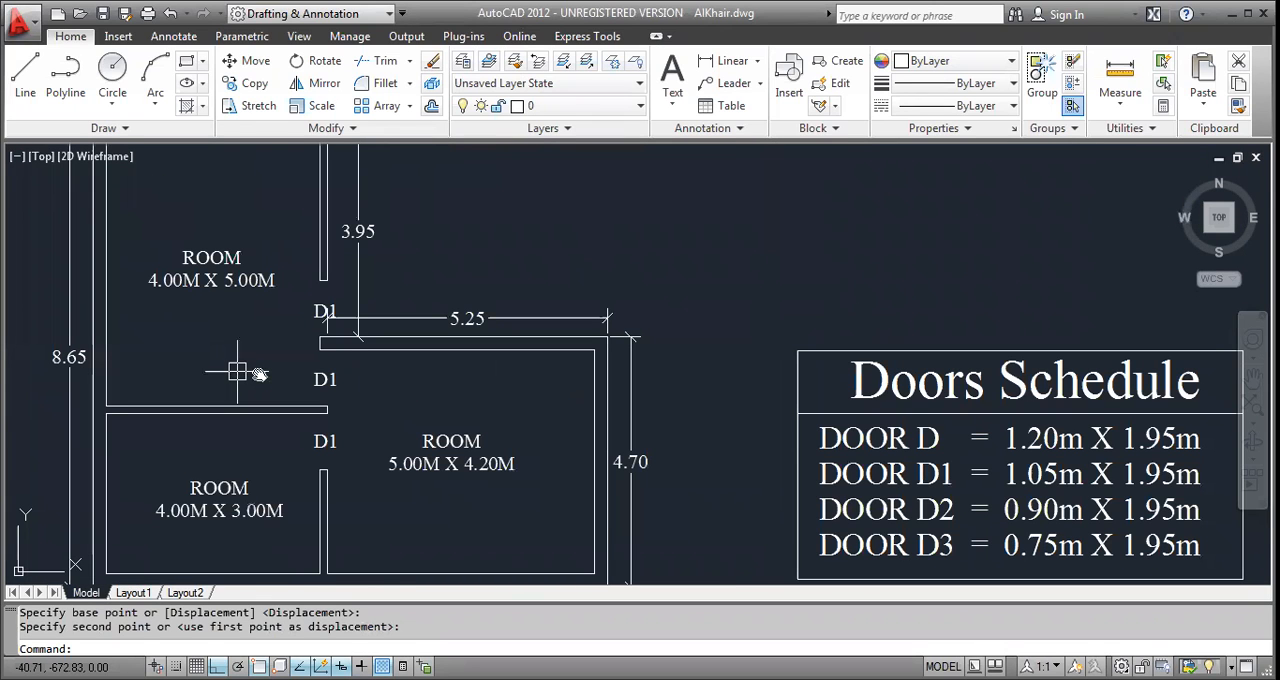
pyautogui.scroll(-3, 237, 371)
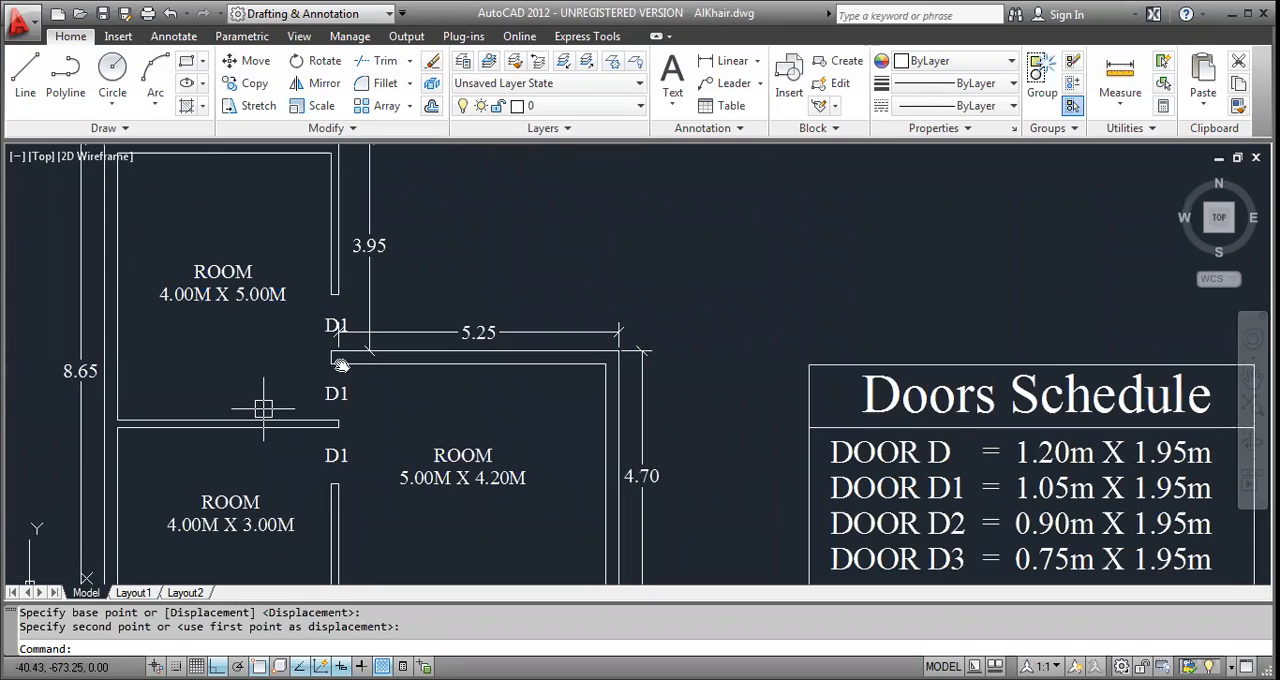
pyautogui.scroll(2, 325, 426)
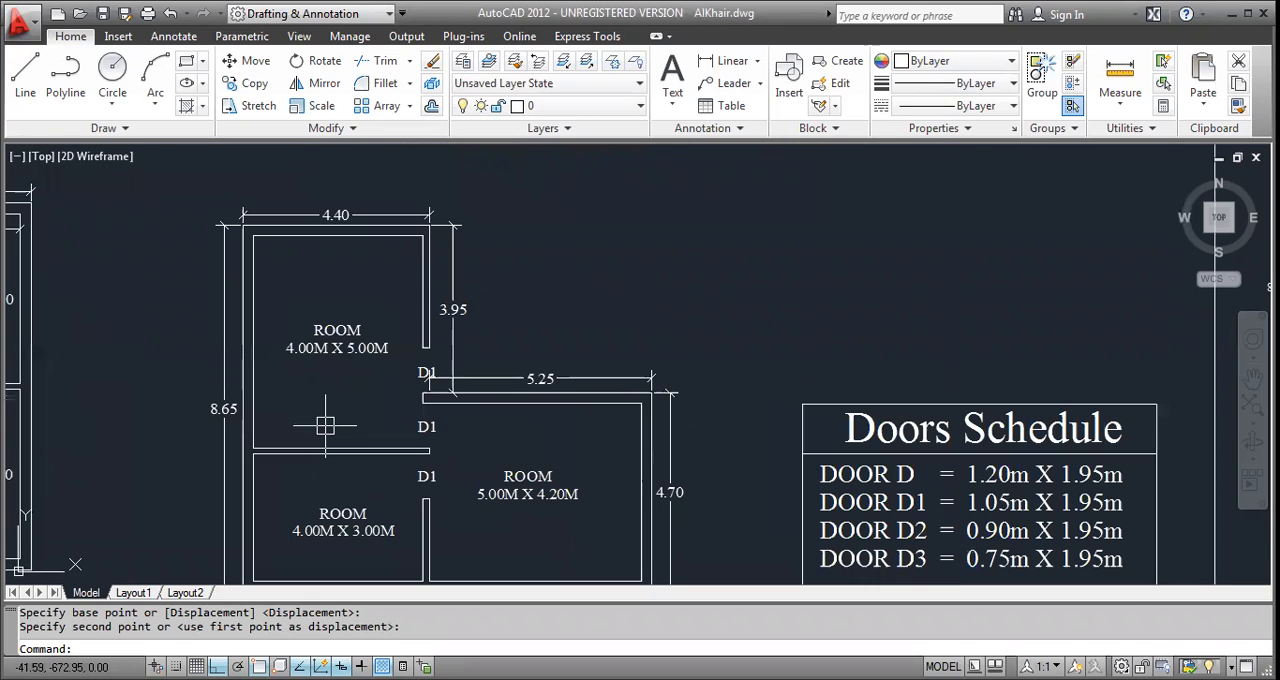
pyautogui.moveTo(325, 426); pyautogui.dragTo(329, 393, button='middle')
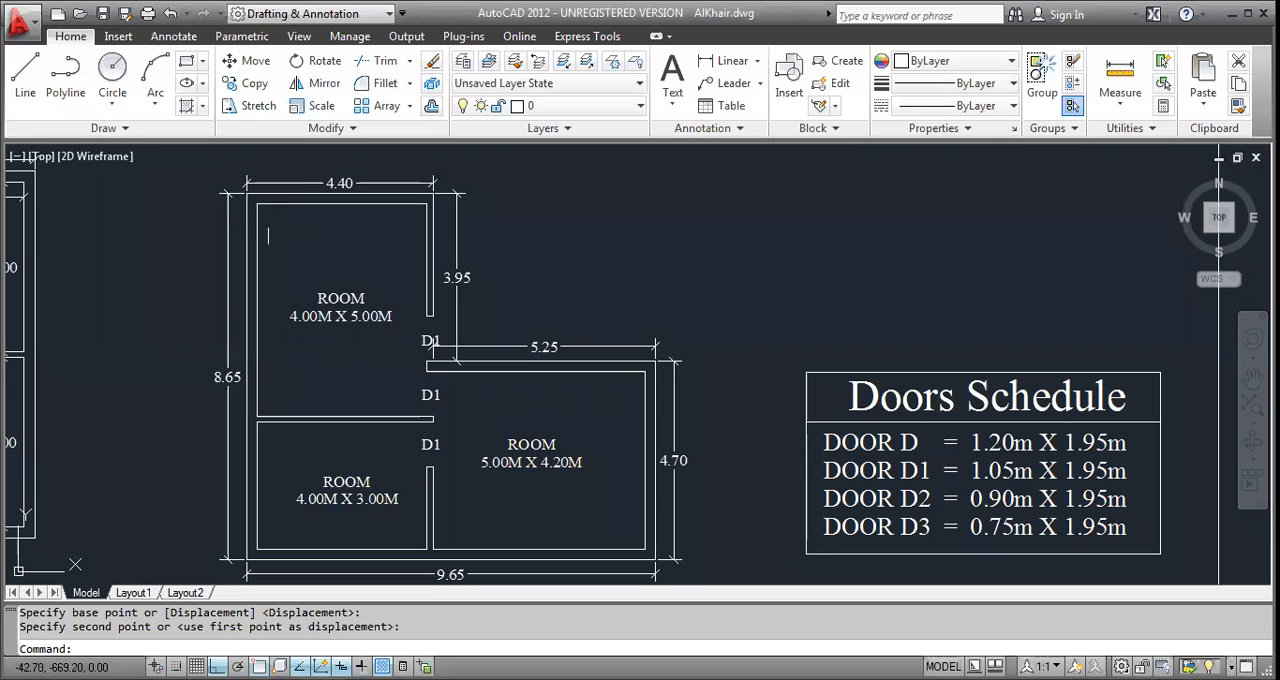
pyautogui.scroll(-2, 308, 272)
pyautogui.scroll(3, 557, 295)
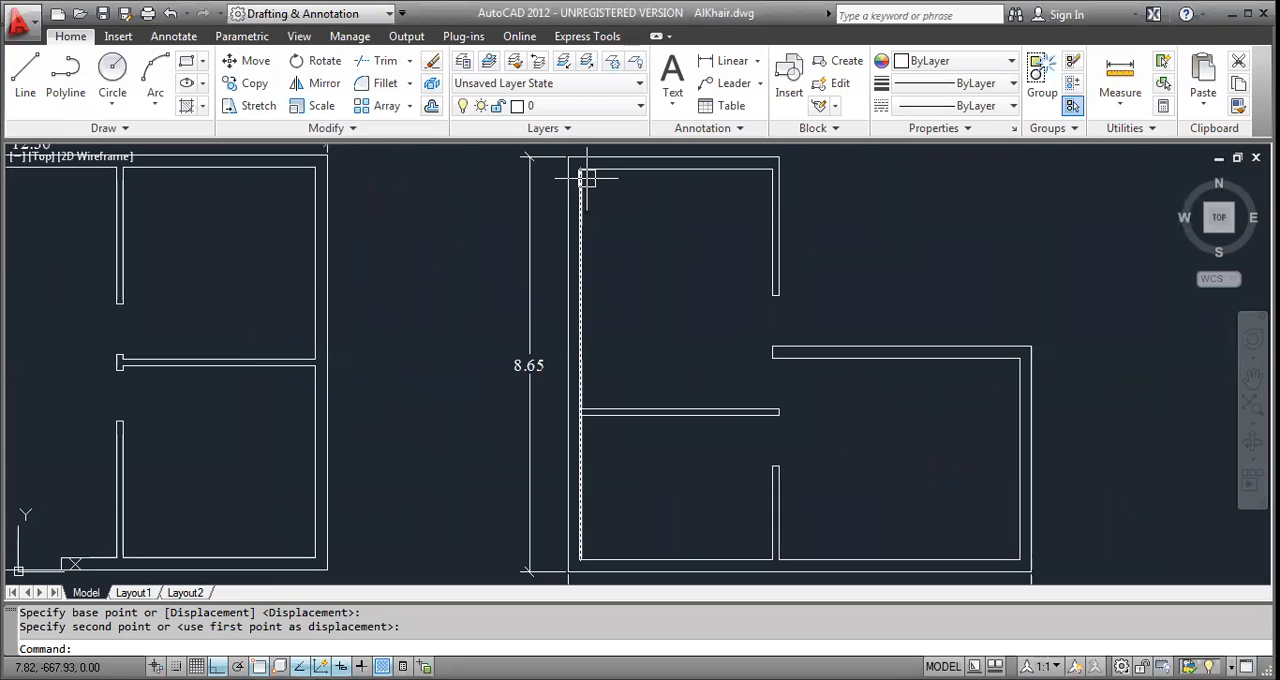
pyautogui.moveTo(624, 574); pyautogui.dragTo(503, 517, button='middle')
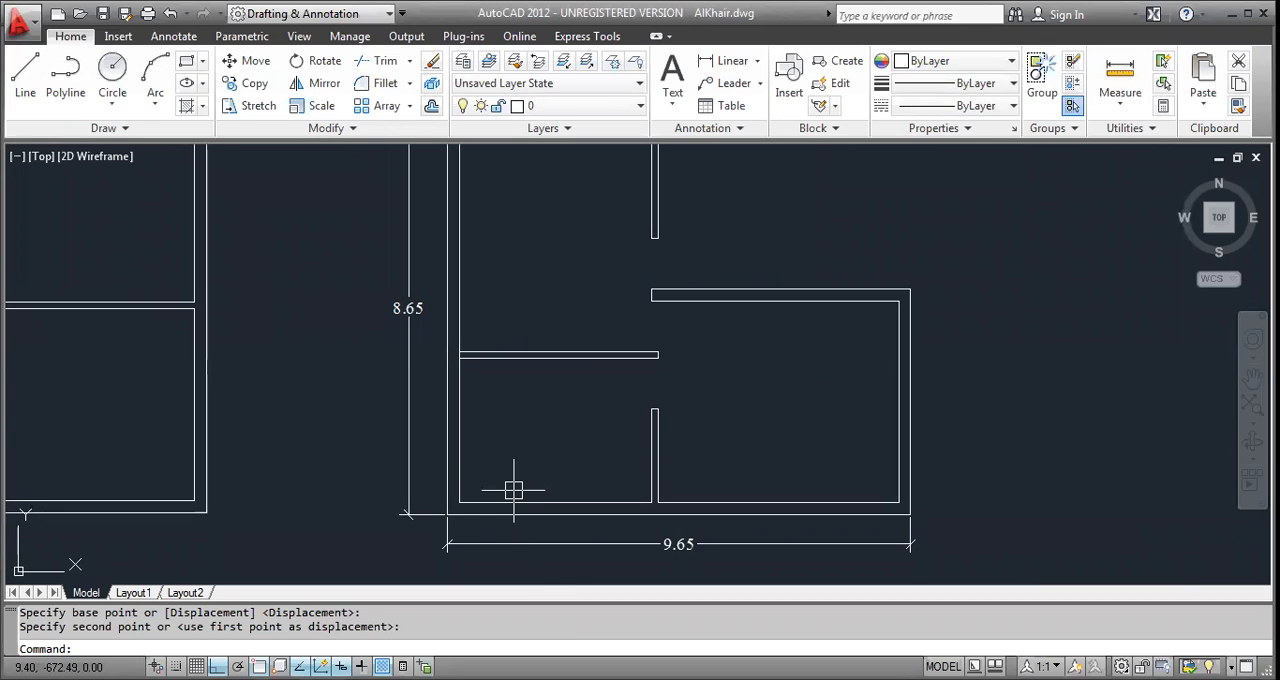
pyautogui.moveTo(563, 434); pyautogui.dragTo(529, 500, button='middle')
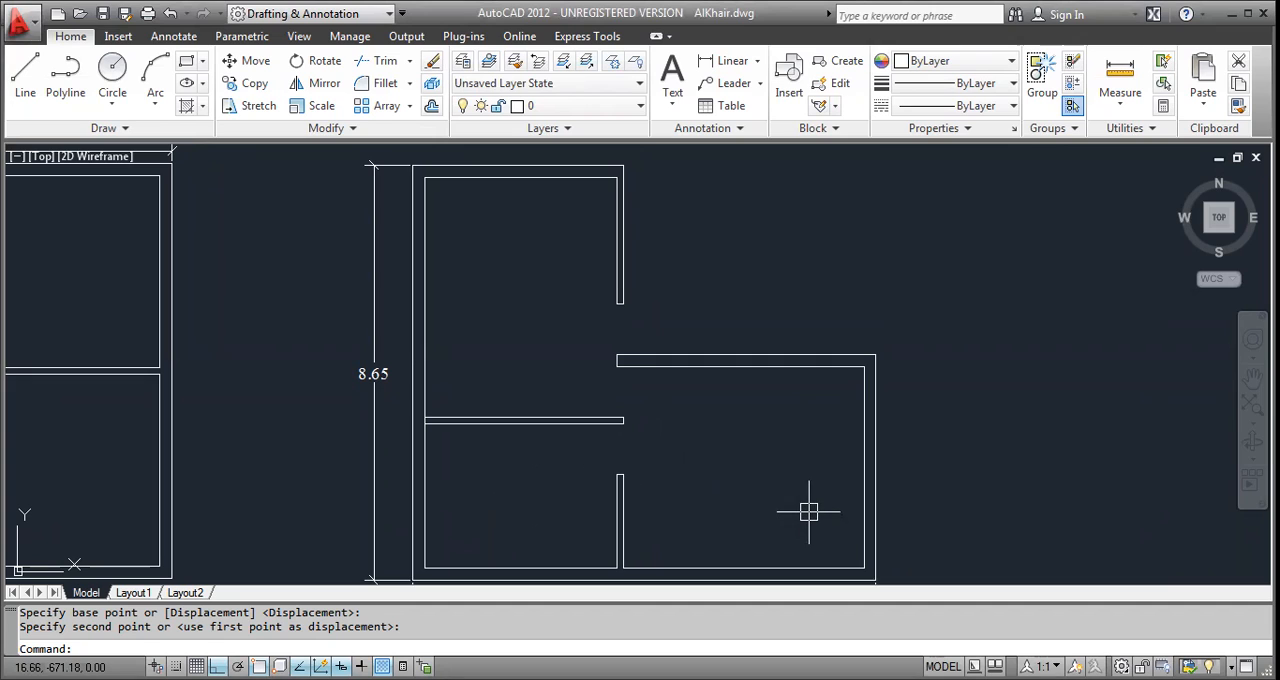
pyautogui.moveTo(791, 477); pyautogui.dragTo(764, 459, button='middle')
pyautogui.moveTo(700, 527); pyautogui.dragTo(543, 463, button='middle')
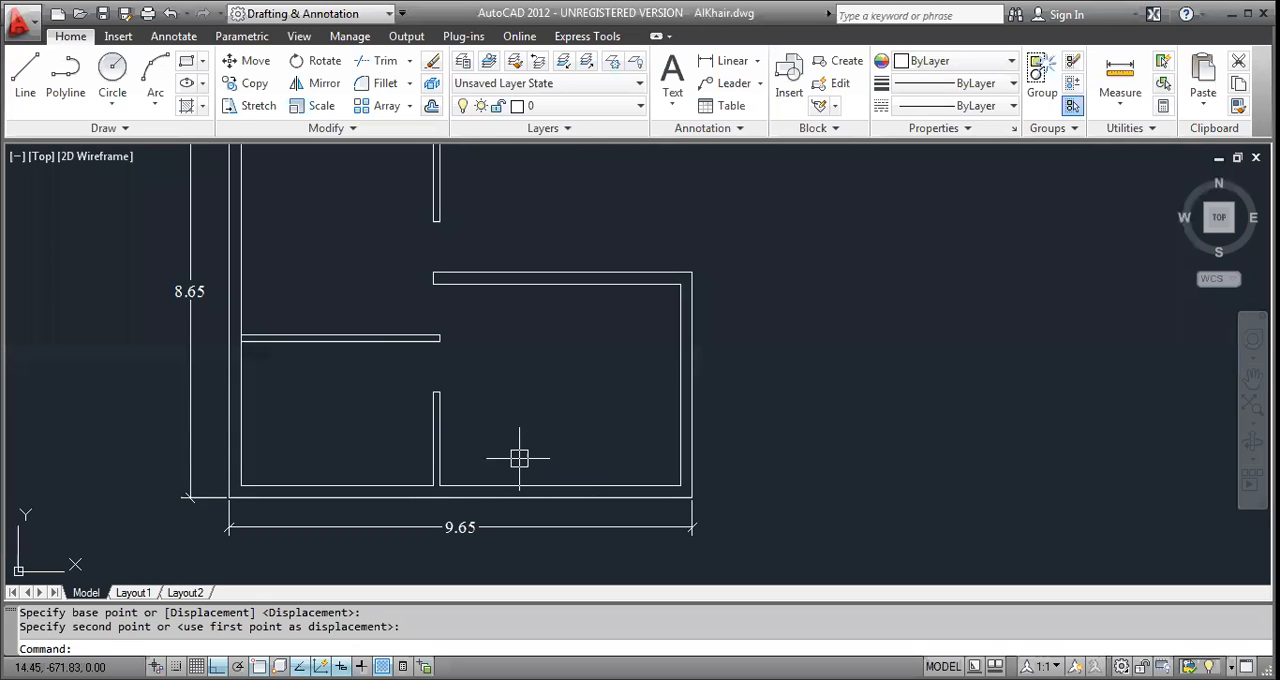
# Add a linear dimension for the inner width of the redrawn L-shaped plan's right room, just above its lower wall.
pyautogui.press('Escape')
pyautogui.press('Escape')
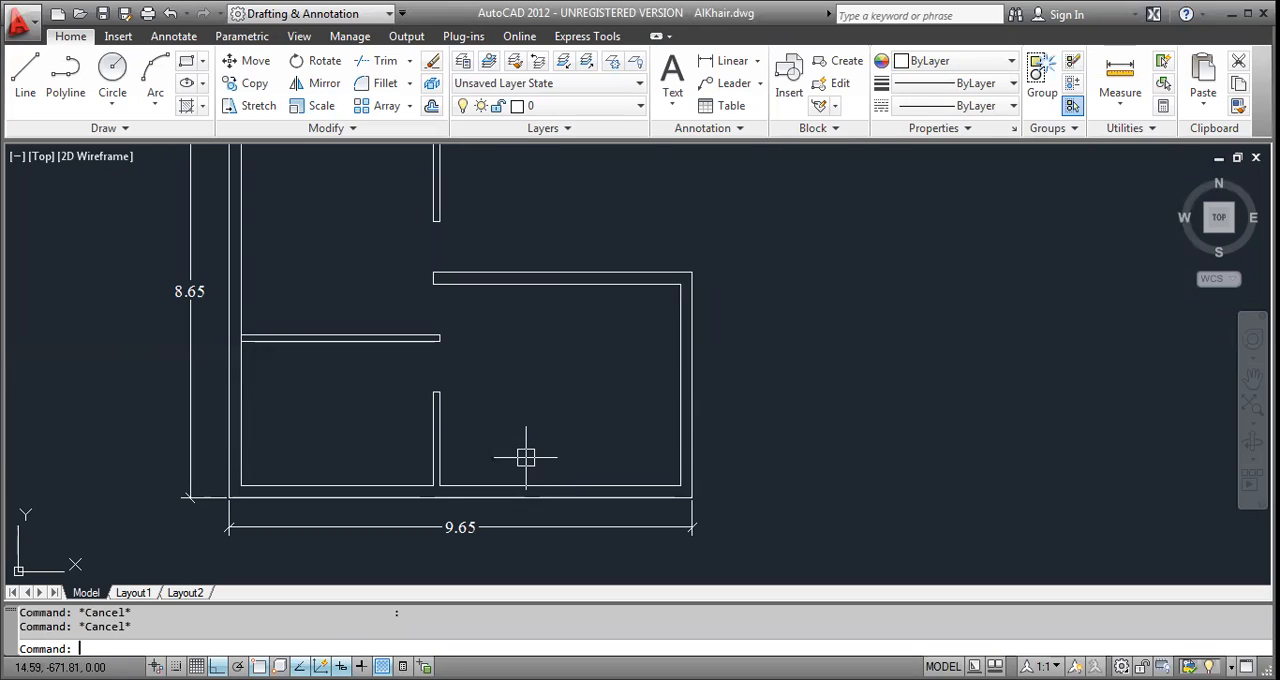
pyautogui.write('dli')
pyautogui.press('Return')
pyautogui.press('Return')
pyautogui.click(543, 485)
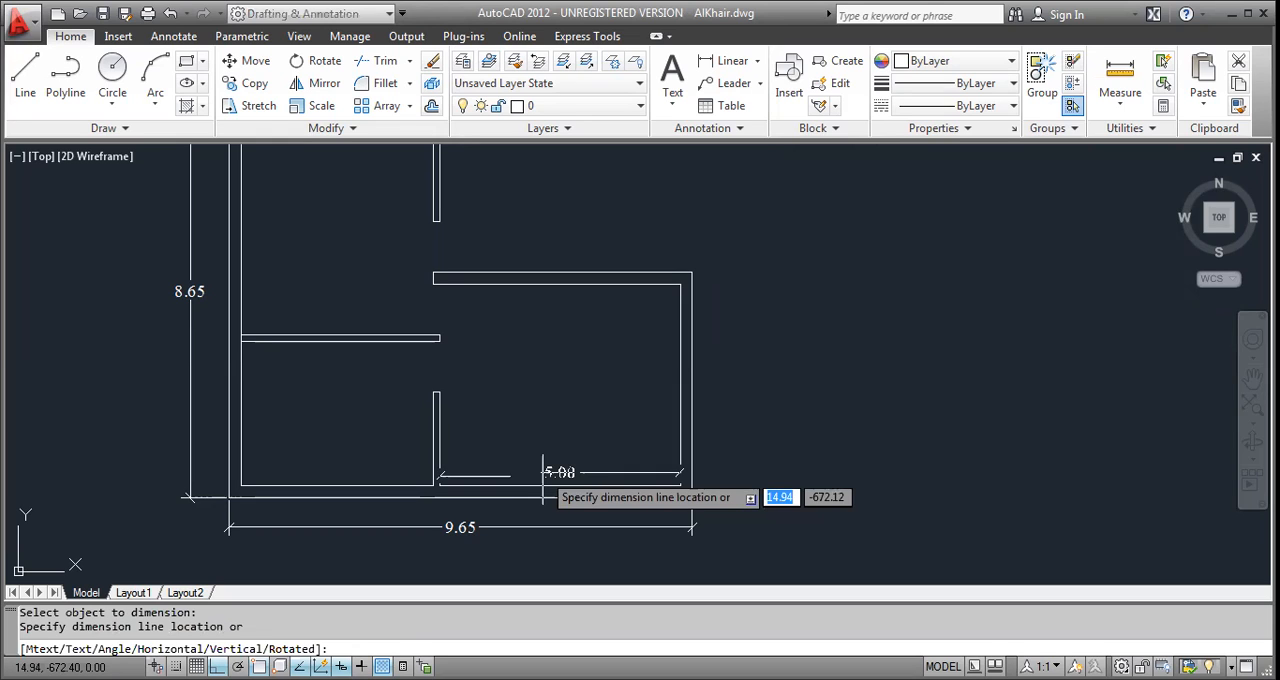
pyautogui.click(543, 472)
# Add a linear dimension for the right room's inner height, placed inside its right wall.
pyautogui.press('Return')
pyautogui.press('Return')
pyautogui.click(681, 420)
pyautogui.click(651, 385)
pyautogui.press('Escape')
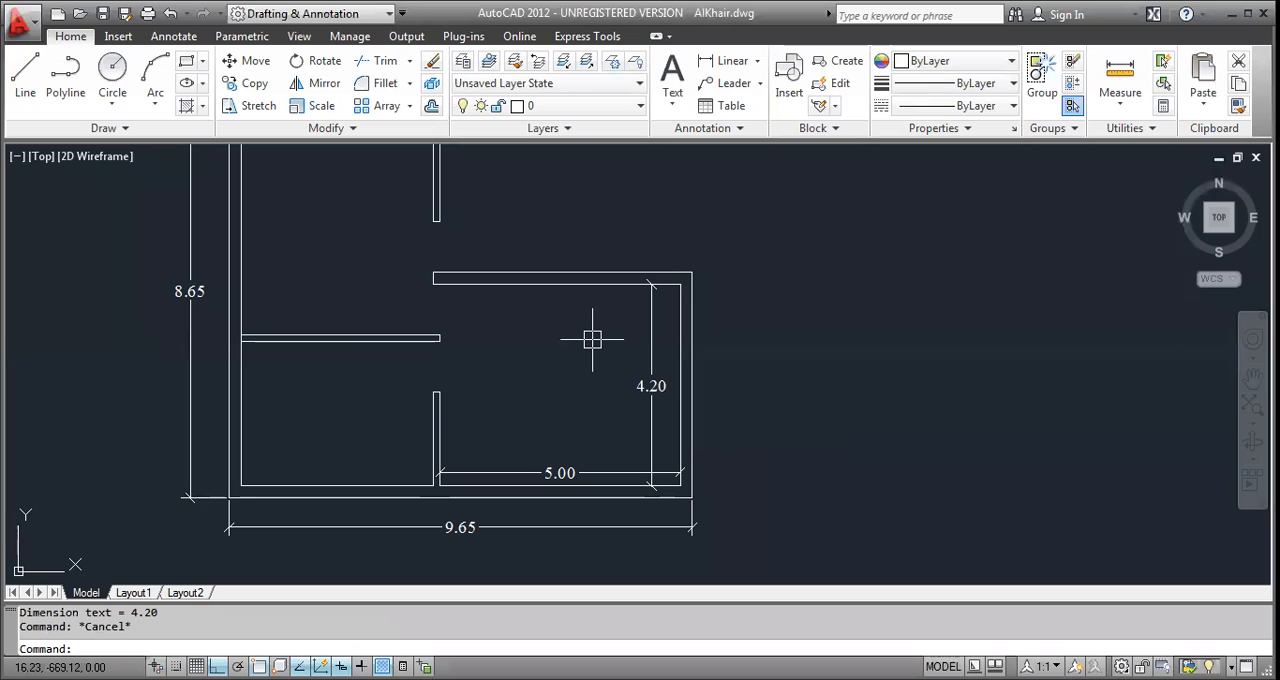
# Add a linear dimension for the upper-left room's inner width, just below its upper wall.
pyautogui.moveTo(532, 334); pyautogui.dragTo(671, 408, button='middle')
pyautogui.press('Return')
pyautogui.press('Return')
pyautogui.click(414, 168)
pyautogui.click(418, 185)
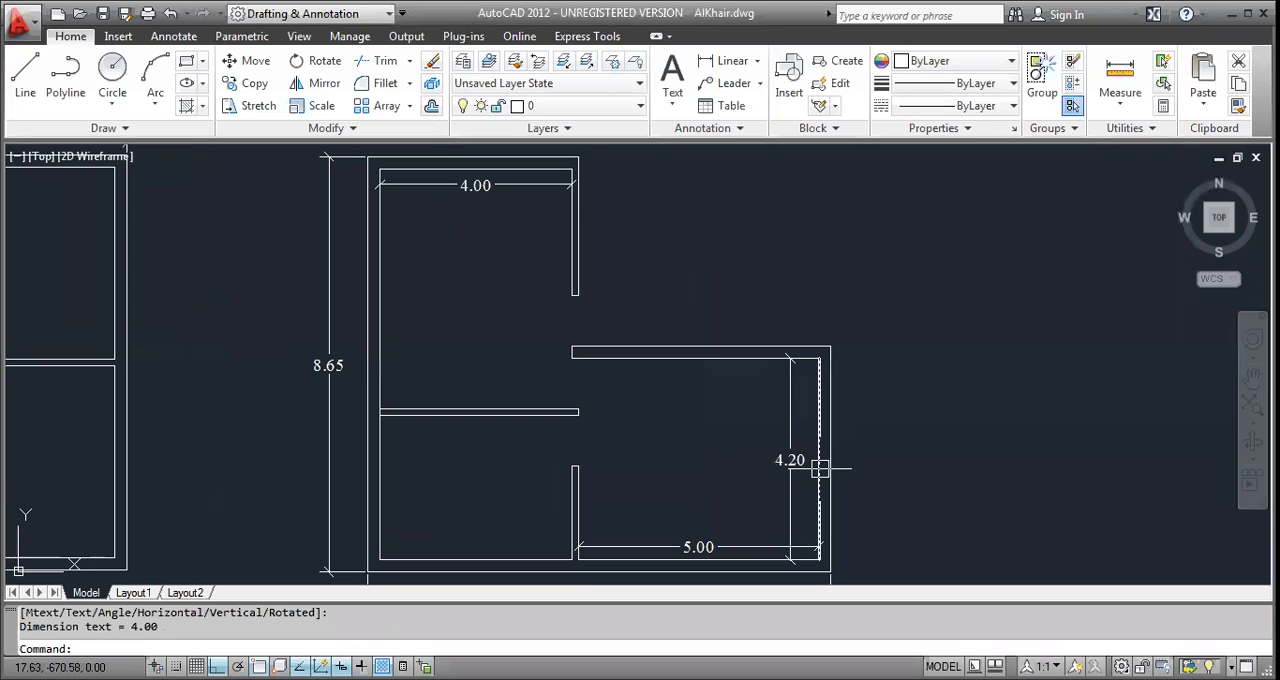
# Trim the left outer wall's inner line between the two lines of the horizontal partition.
pyautogui.moveTo(471, 426); pyautogui.dragTo(472, 451, button='middle')
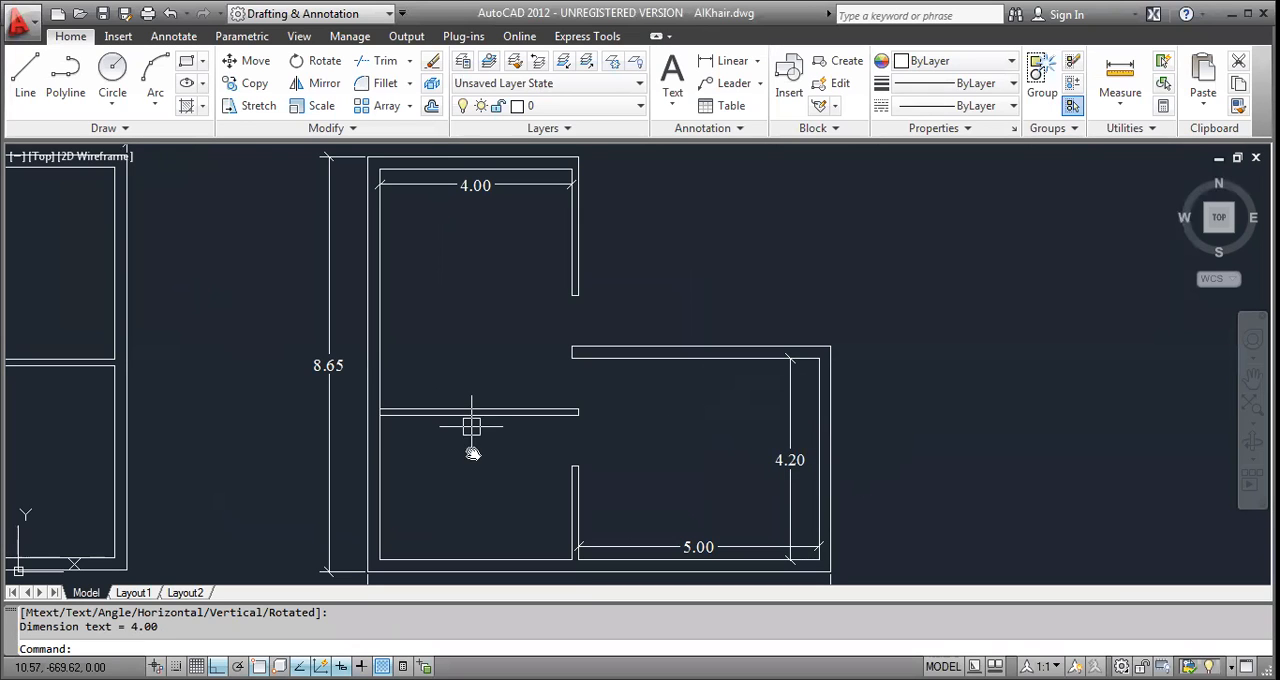
pyautogui.press('Escape')
pyautogui.press('Escape')
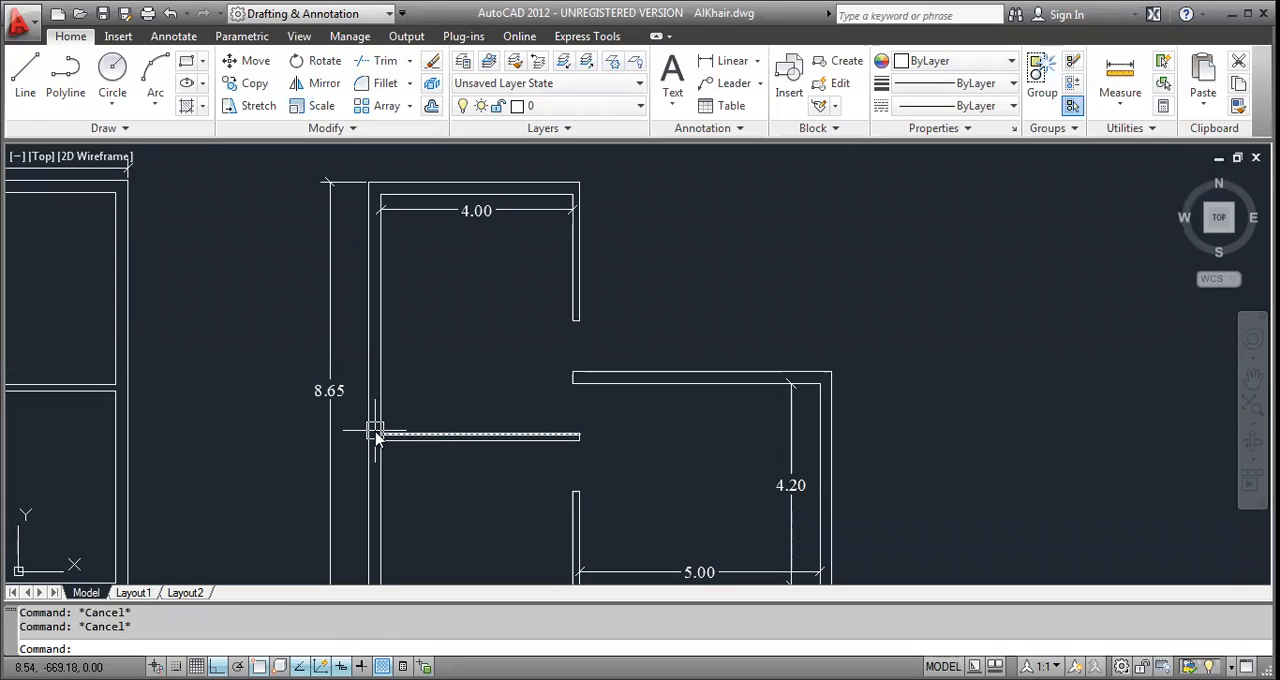
pyautogui.write('tr')
pyautogui.press('Return')
pyautogui.scroll(3, 377, 436)
pyautogui.scroll(2, 340, 422)
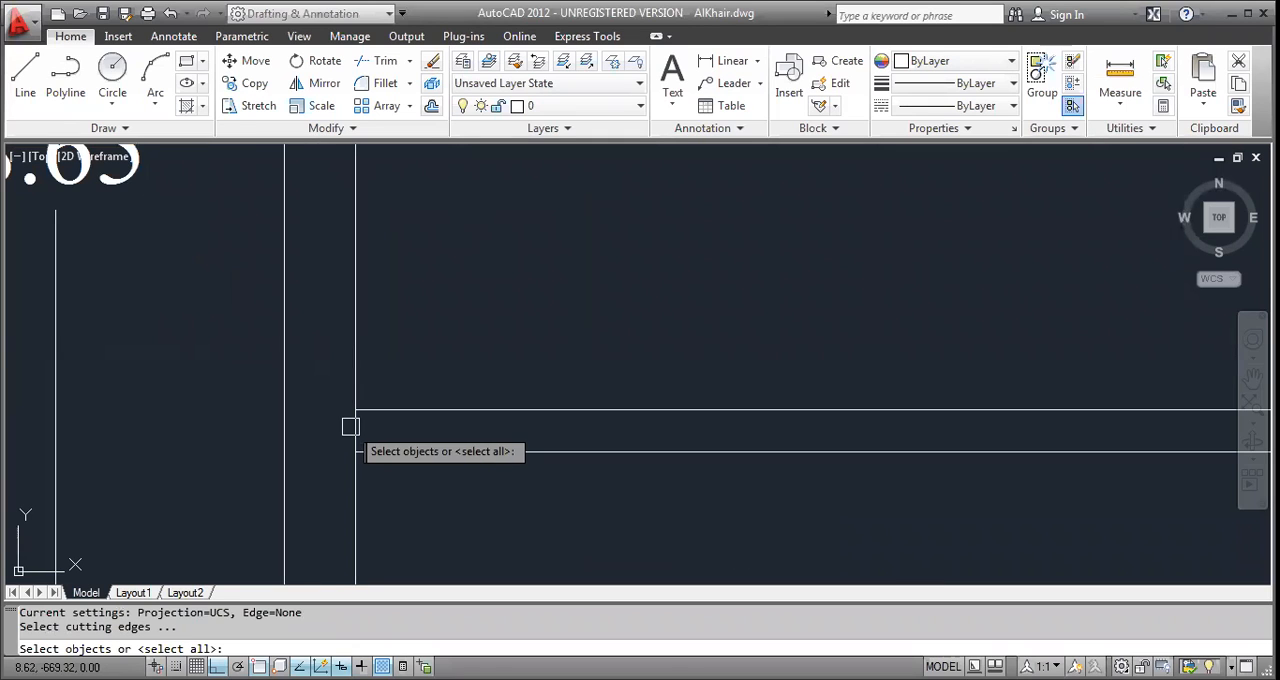
pyautogui.press('Return')
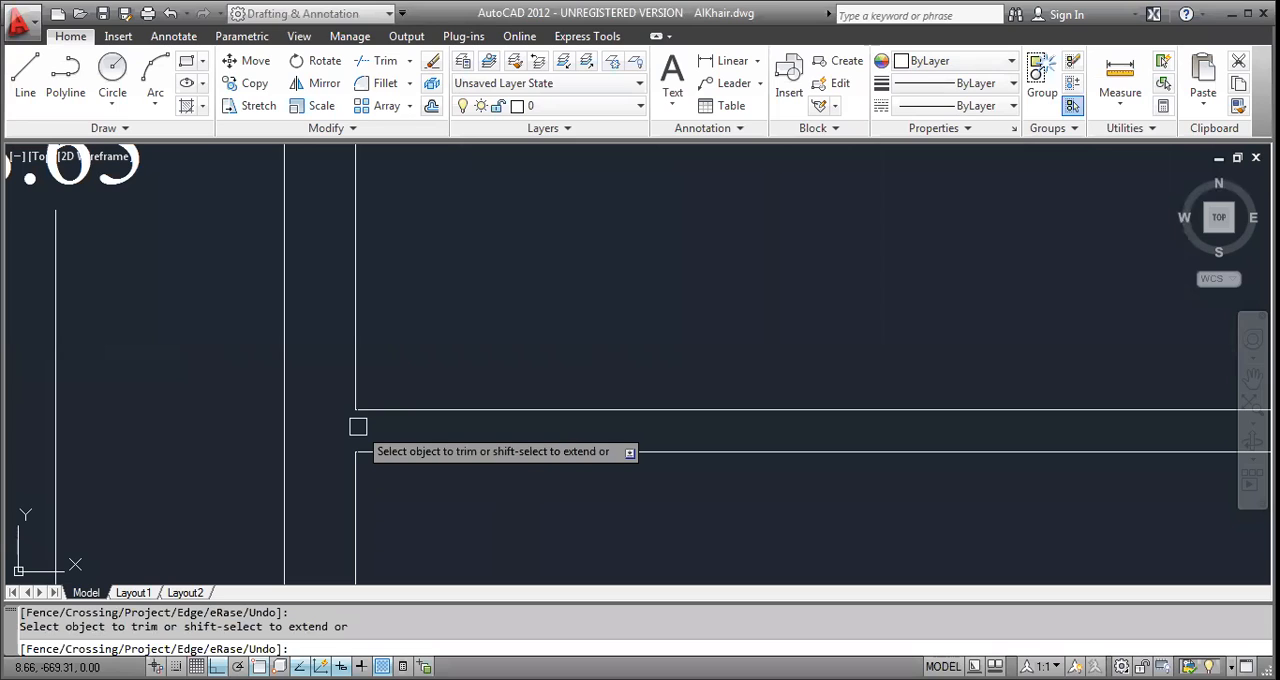
pyautogui.press('Escape')
pyautogui.press('Escape')
pyautogui.scroll(-6, 434, 471)
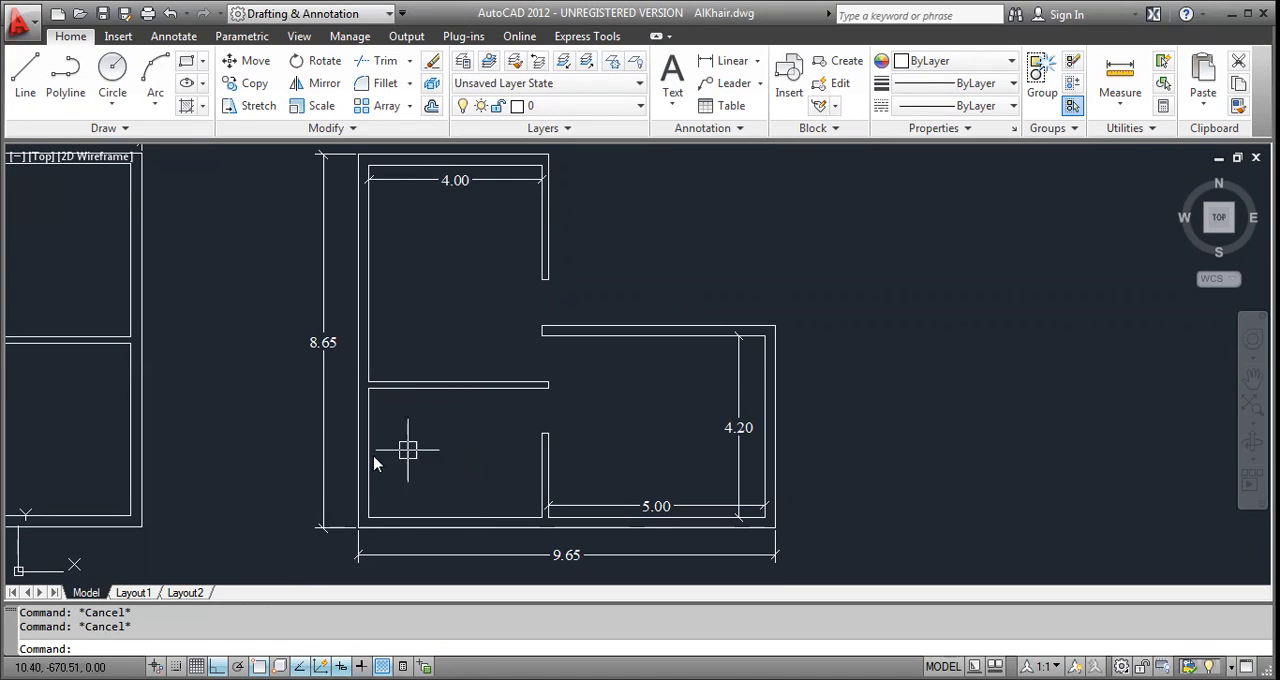
# Add a linear dimension for the lower-left room's inner height, placed inside its left wall.
pyautogui.write('dl')
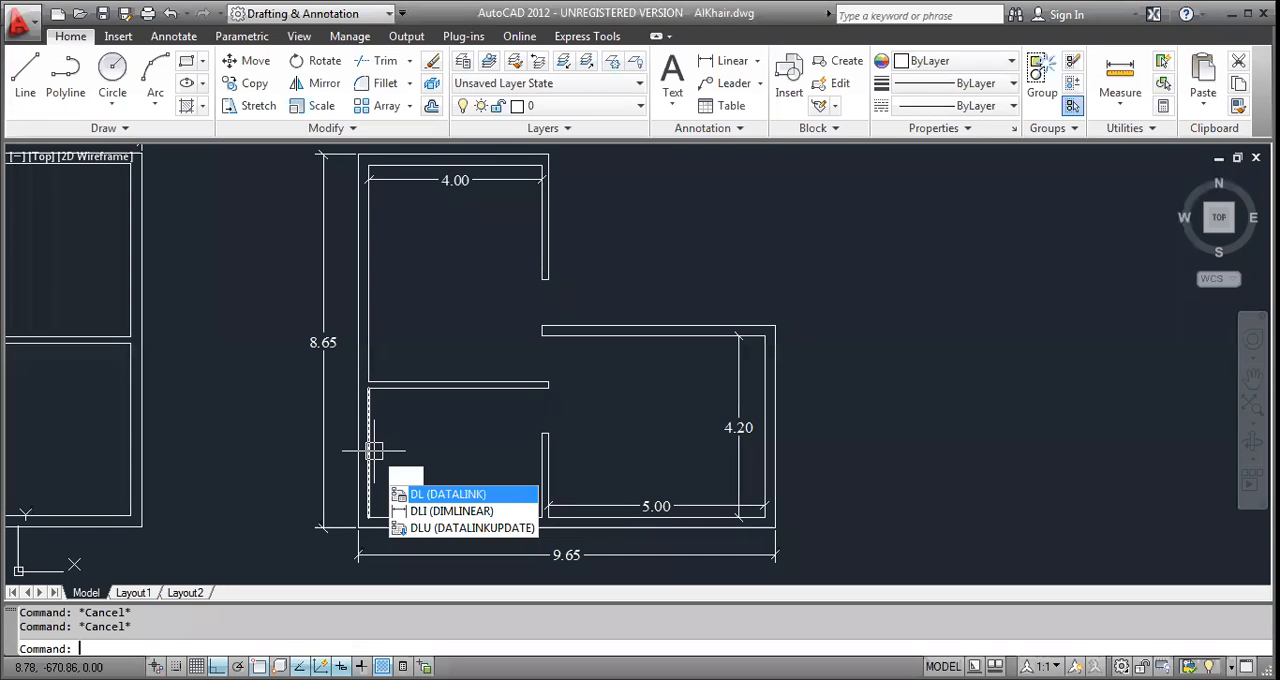
pyautogui.write('i')
pyautogui.press('Return')
pyautogui.press('Return')
pyautogui.click(373, 451)
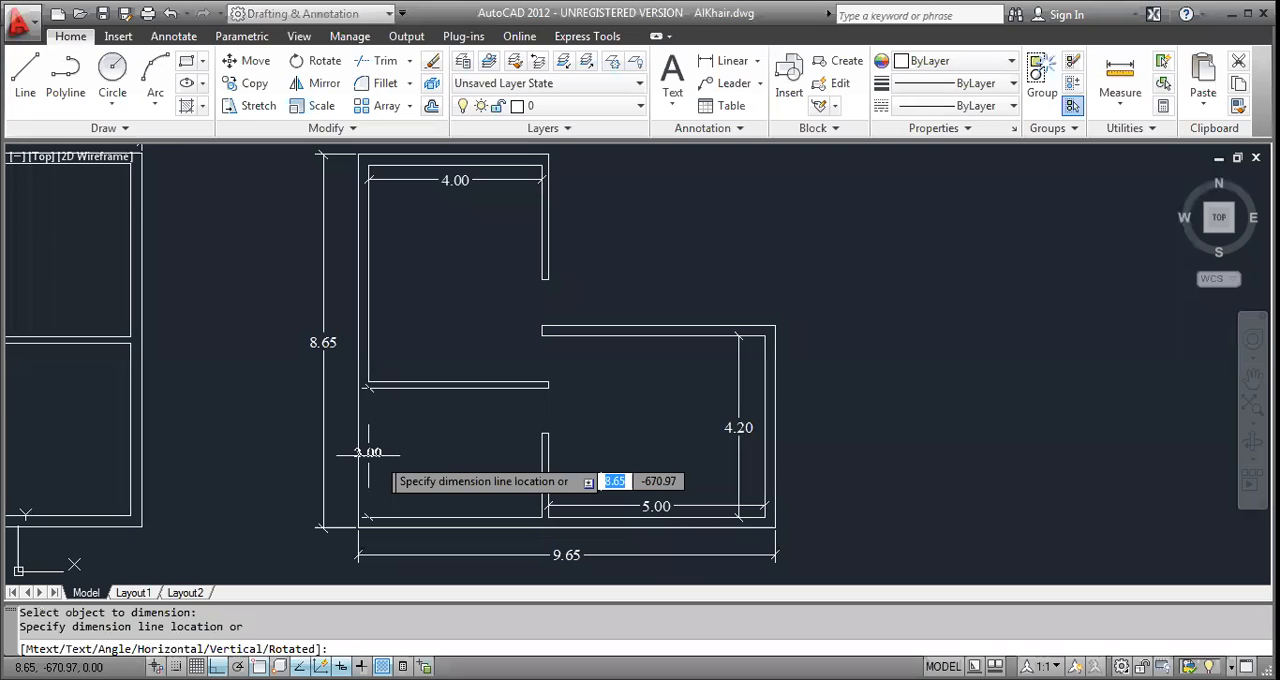
pyautogui.click(396, 460)
pyautogui.press('Escape')
# Add a linear dimension for the upper-left room's inner height, placed inside its left wall.
pyautogui.scroll(3, 440, 382)
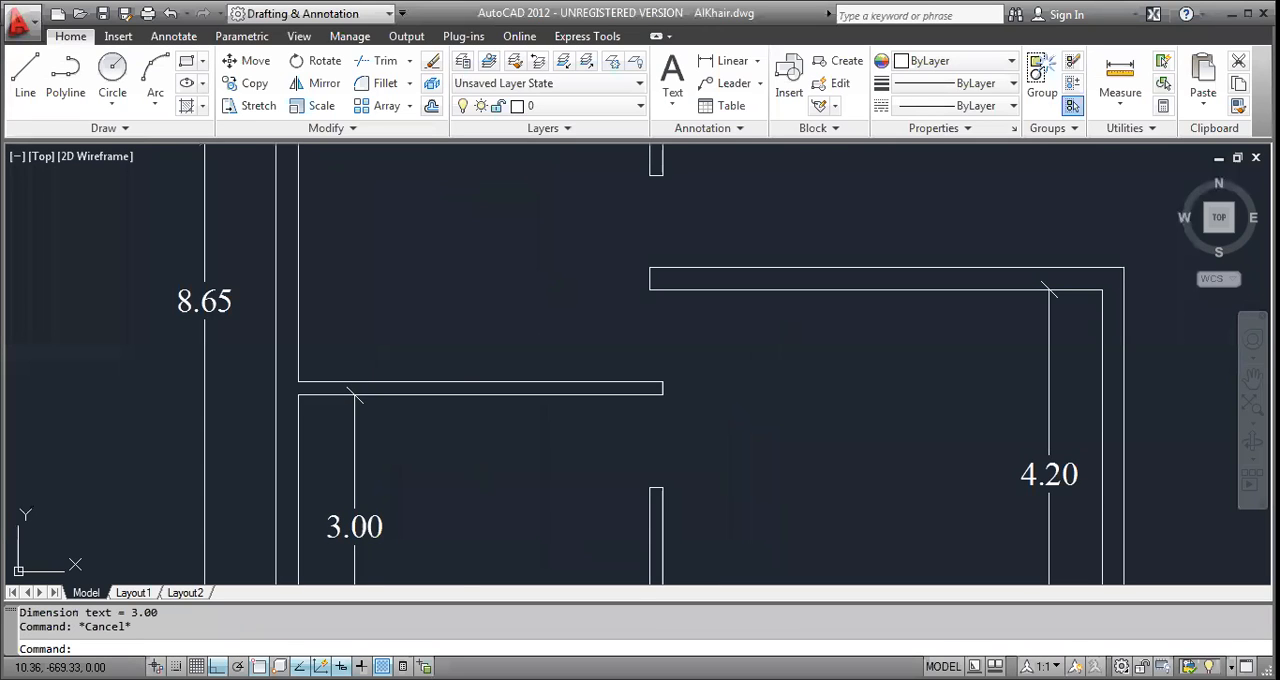
pyautogui.moveTo(449, 390); pyautogui.dragTo(482, 471, button='middle')
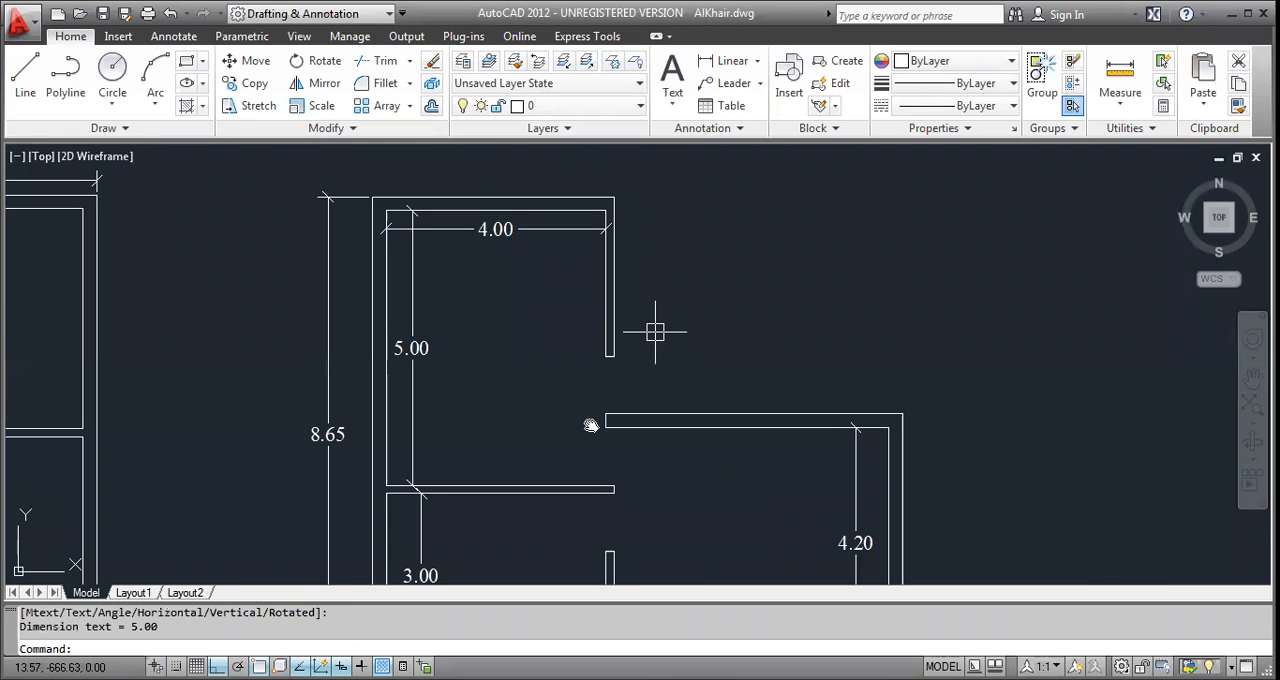
pyautogui.scroll(-1, 591, 425)
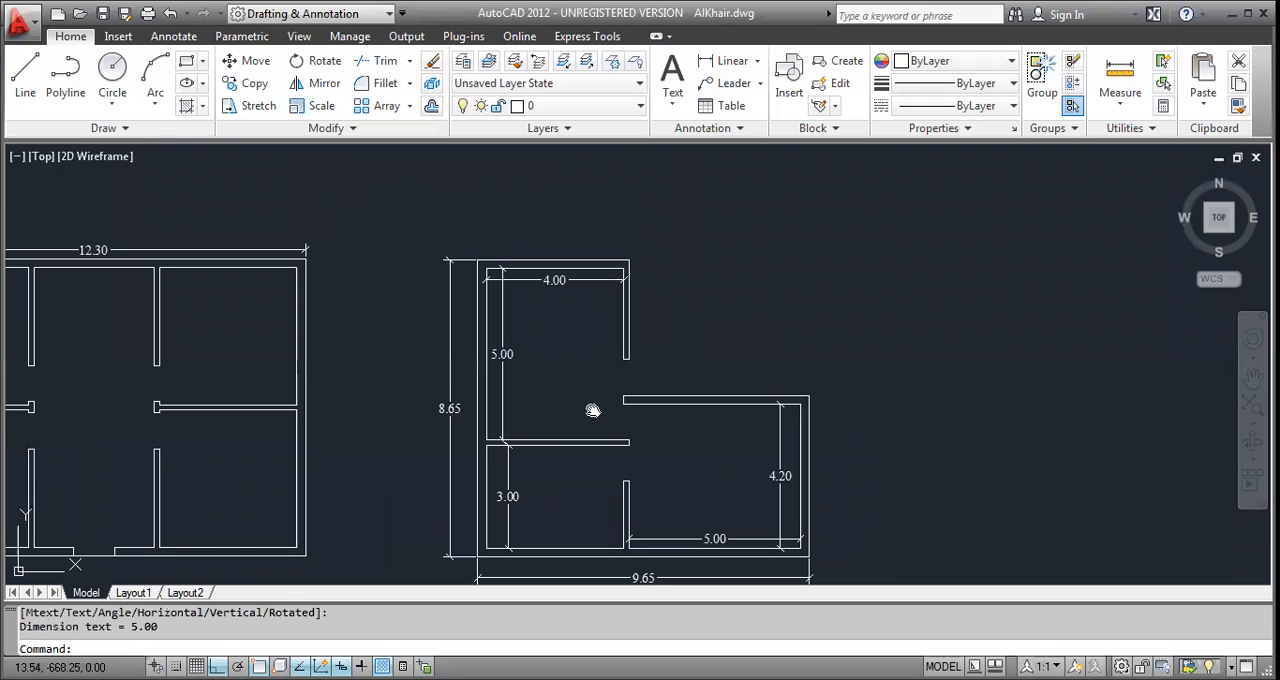
pyautogui.moveTo(592, 410); pyautogui.dragTo(594, 388, button='middle')
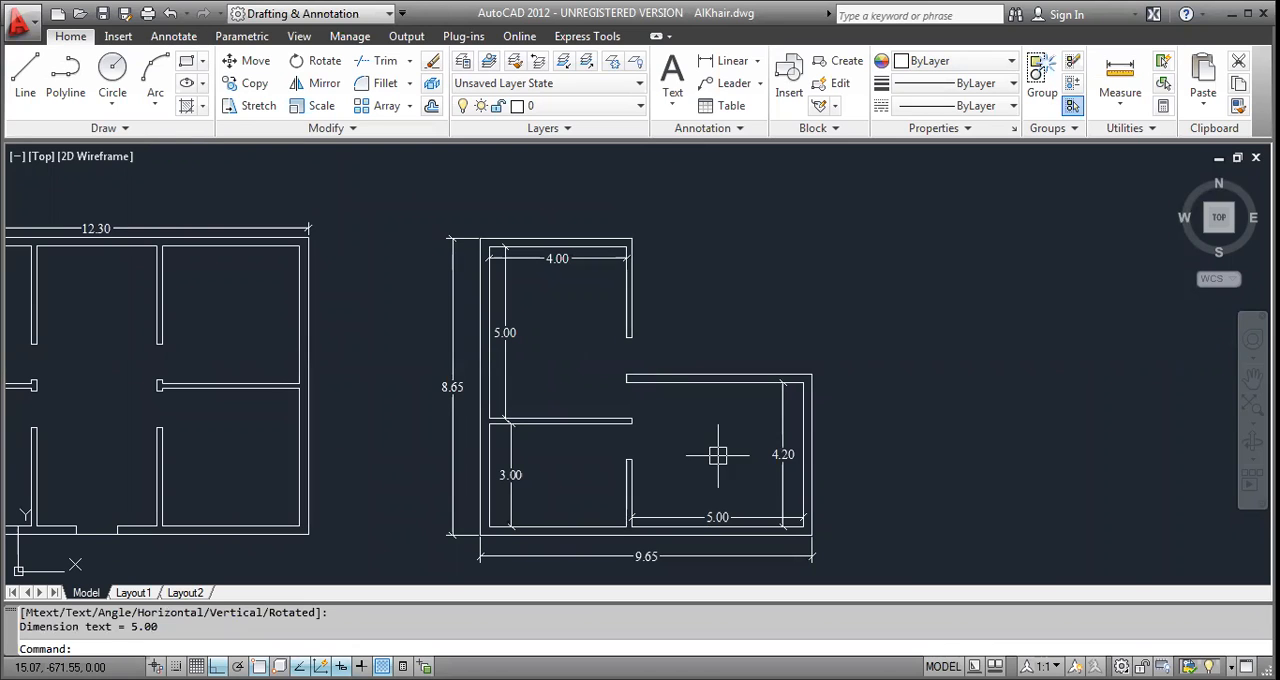
pyautogui.moveTo(549, 485); pyautogui.dragTo(555, 486, button='middle')
pyautogui.moveTo(468, 443); pyautogui.dragTo(677, 468, button='middle')
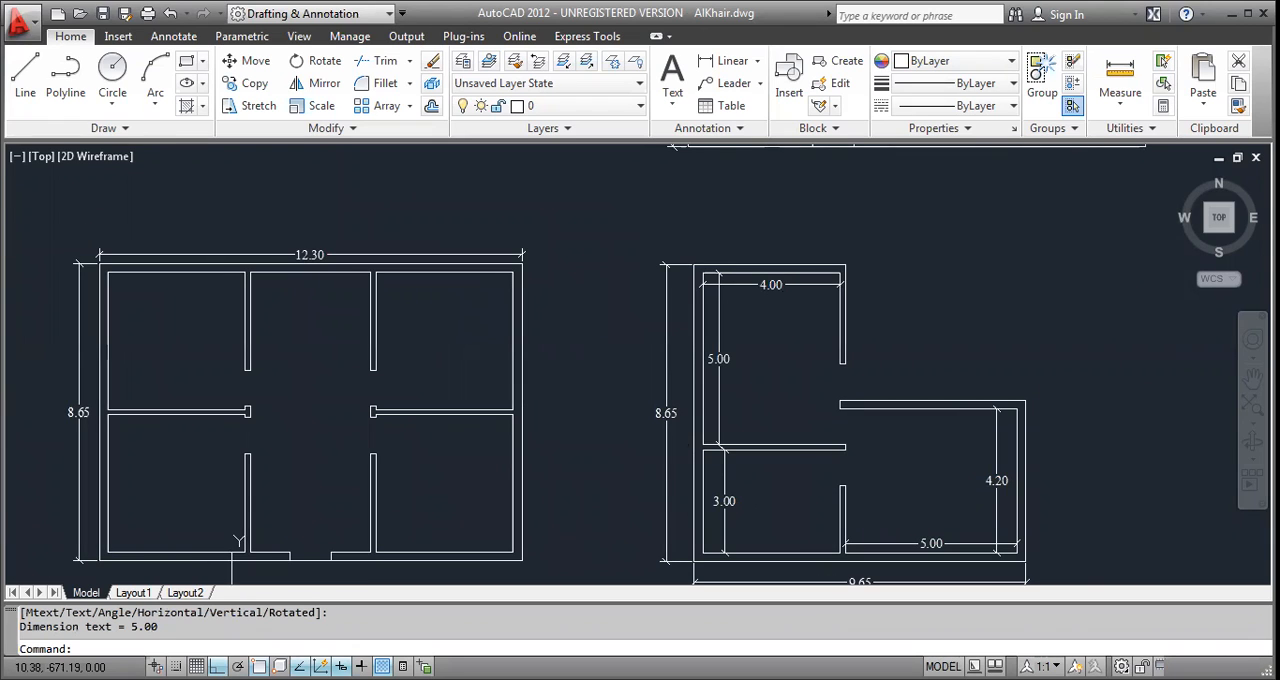
pyautogui.scroll(-2, 677, 468)
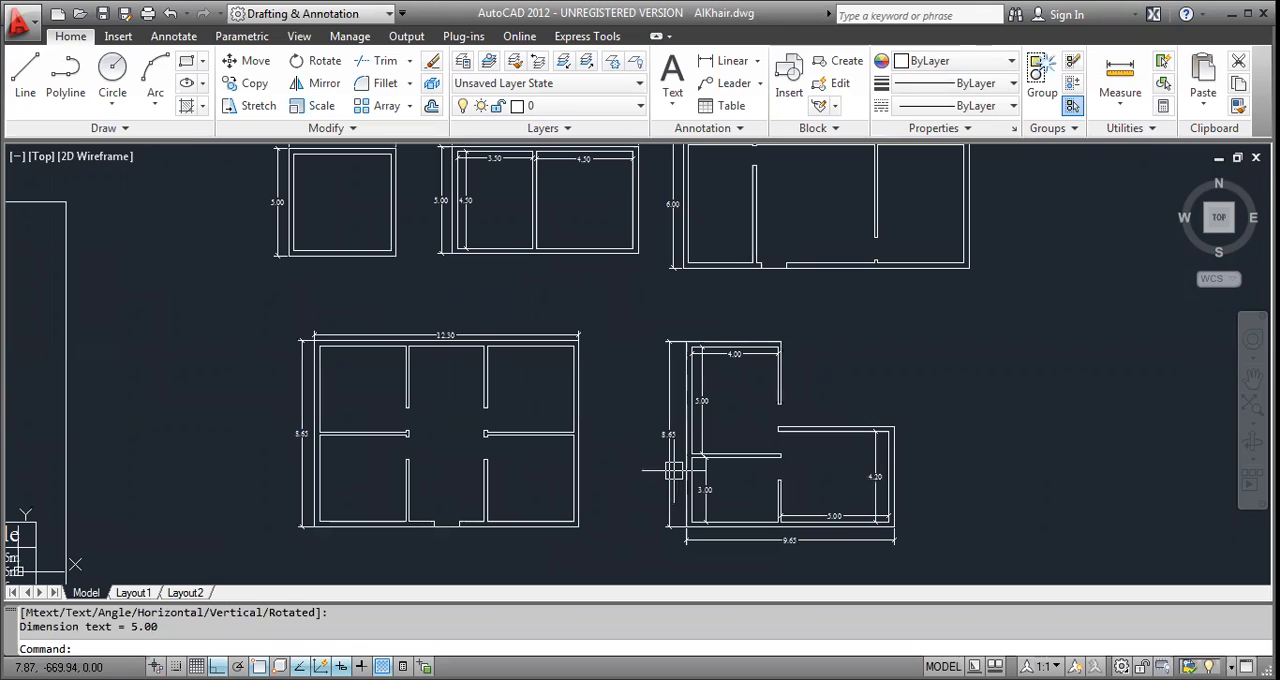
pyautogui.scroll(-2, 674, 470)
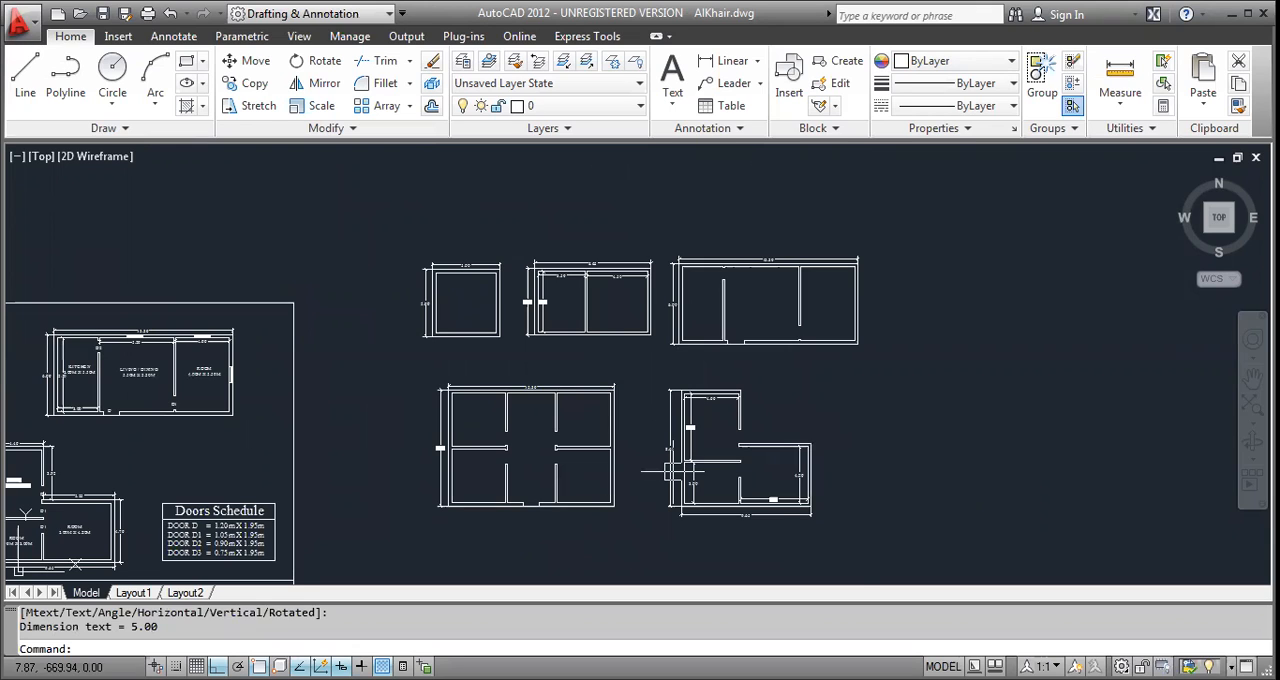
pyautogui.scroll(1, 723, 460)
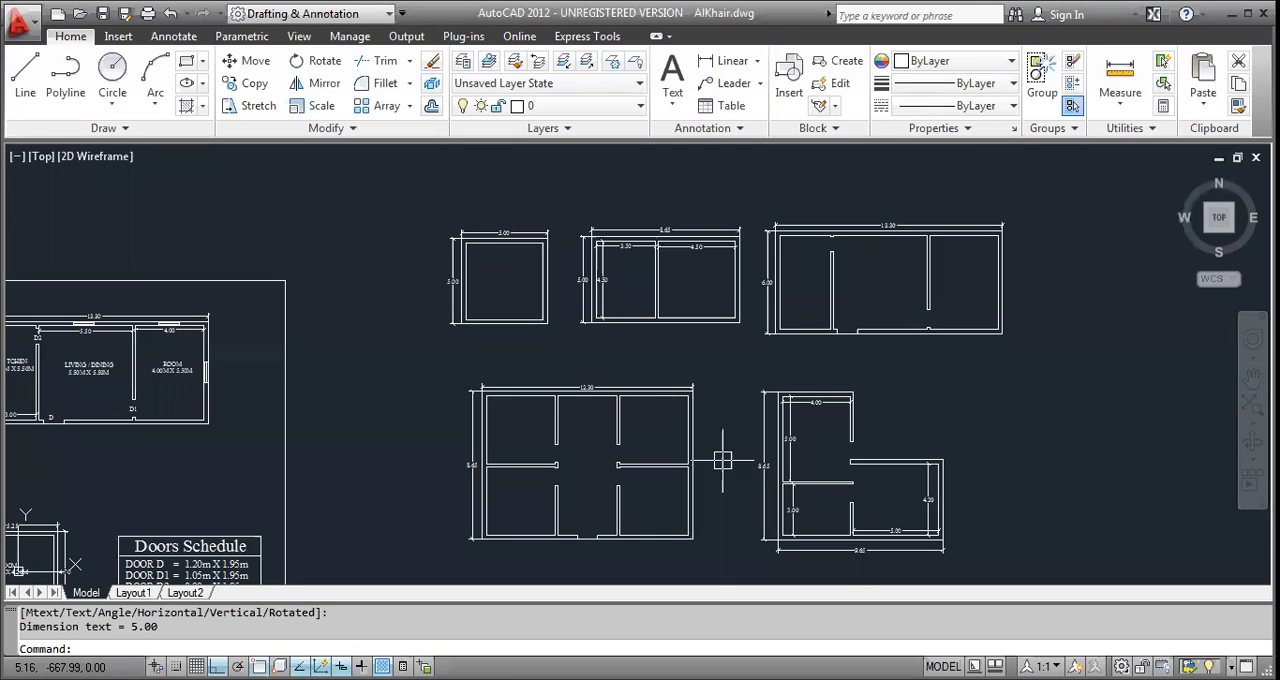